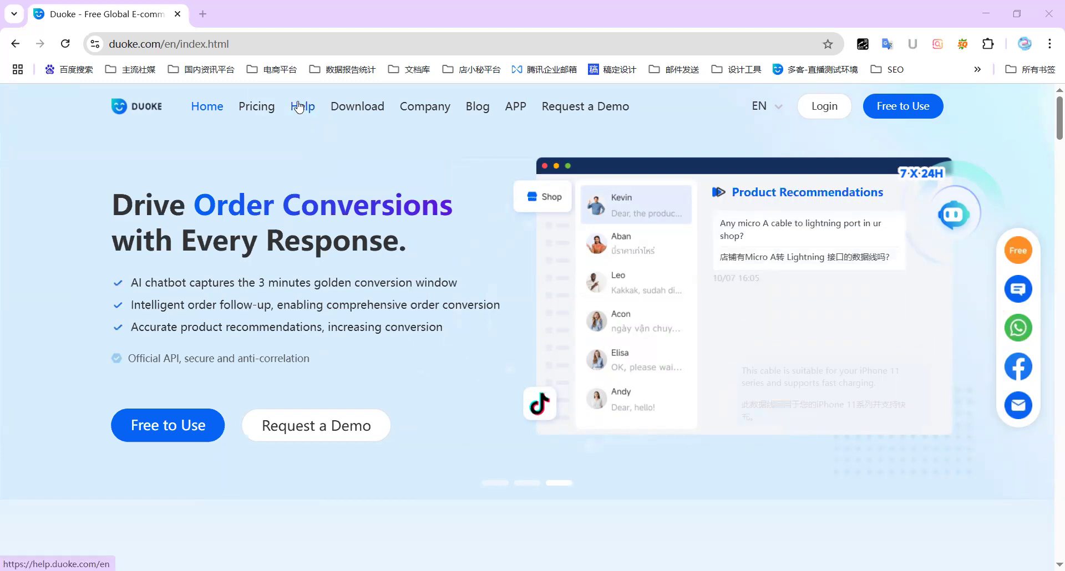
# Open the Duoke Help Center in a new tab.
pyautogui.click(306, 109)
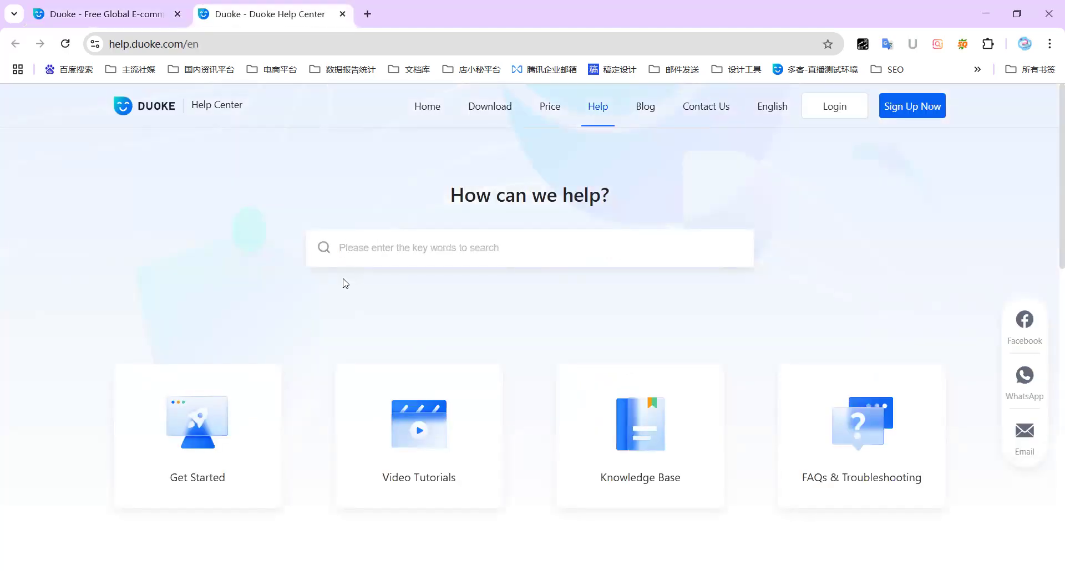
pyautogui.scroll(-3, 366, 317)
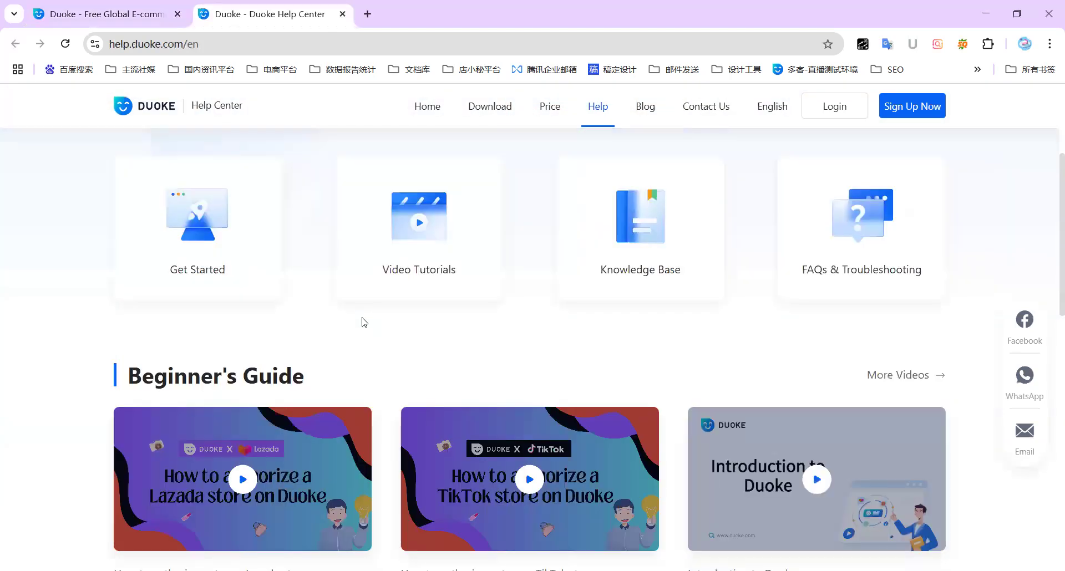
pyautogui.scroll(3, 364, 322)
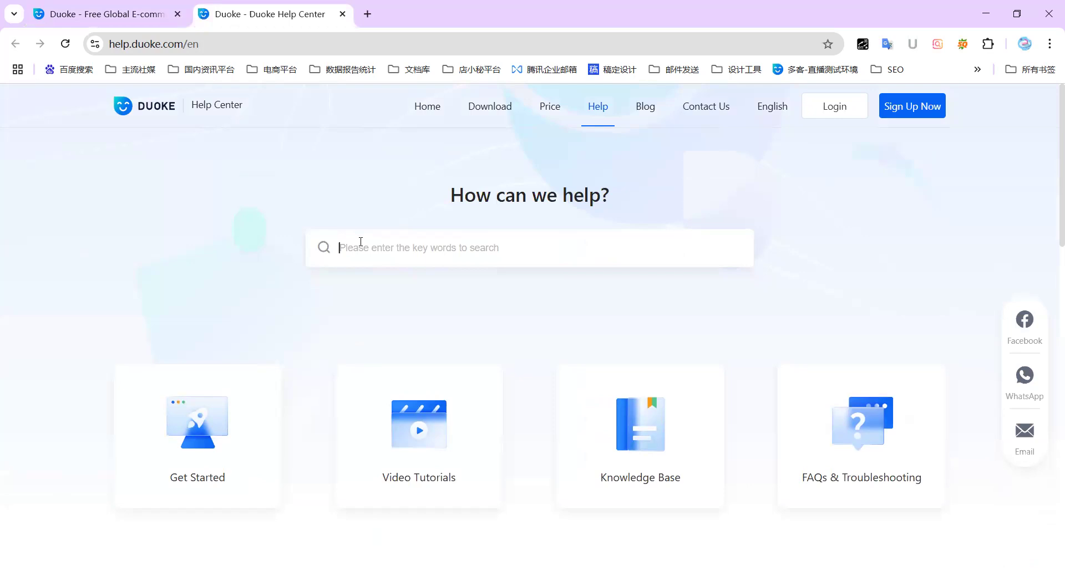
# Search help articles for 'shopee', browse the 32 results, then open the Duoke homepage.
pyautogui.write('shopee')
pyautogui.press('Return')
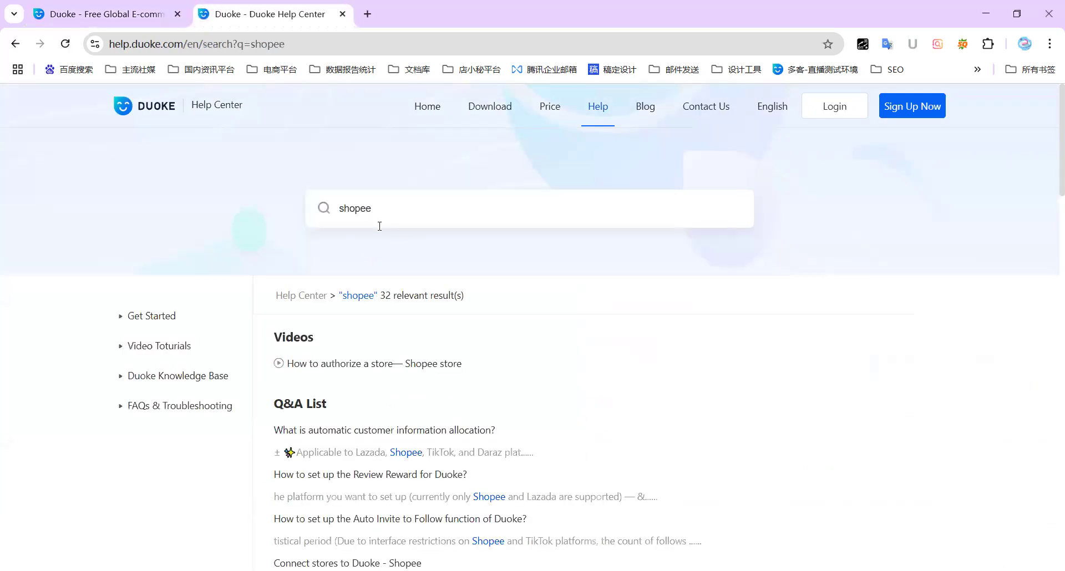
pyautogui.scroll(-1, 372, 310)
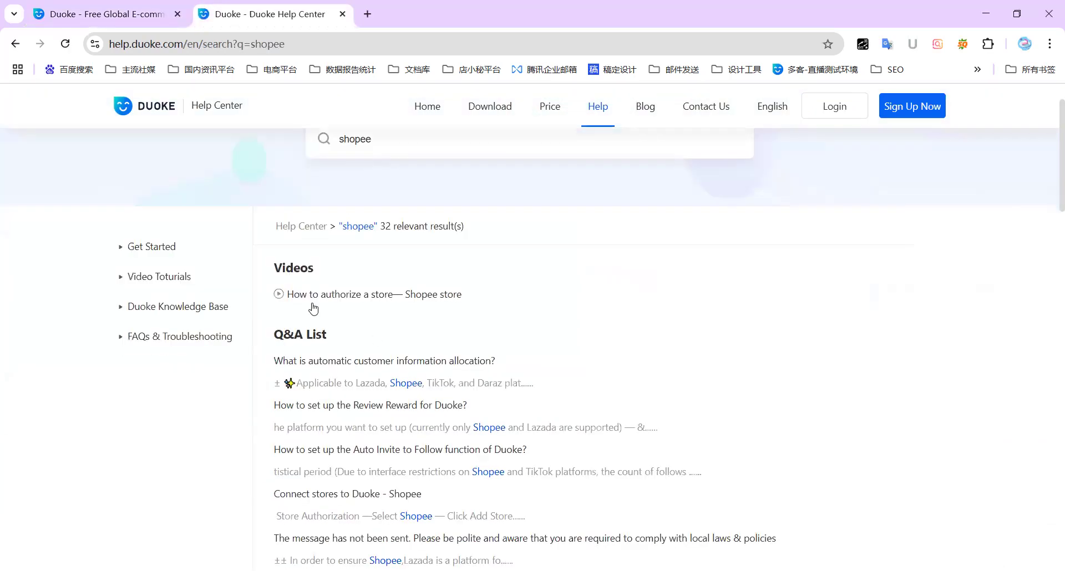
pyautogui.scroll(-1, 355, 227)
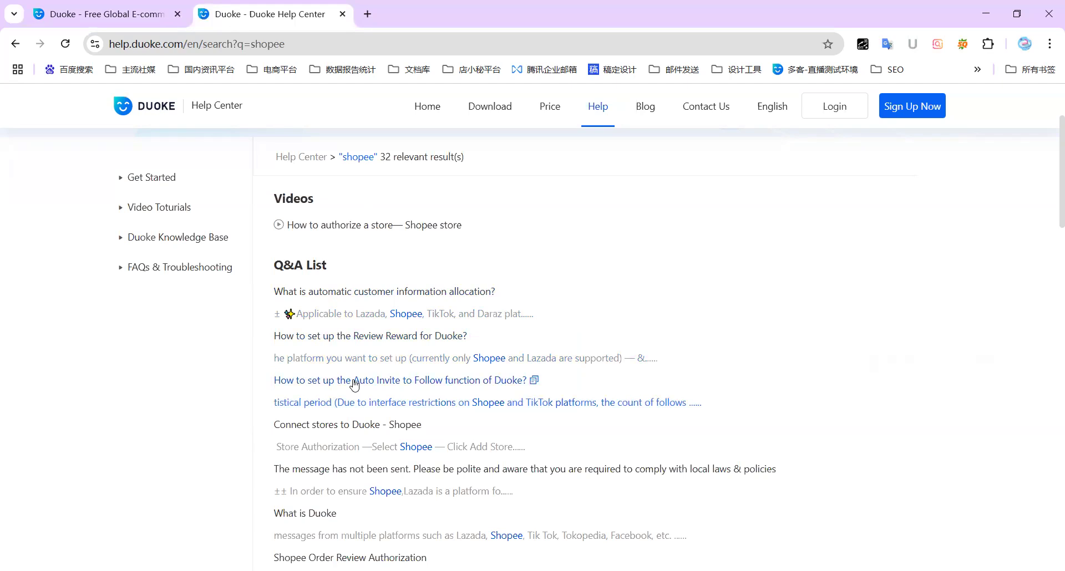
pyautogui.scroll(-1, 355, 383)
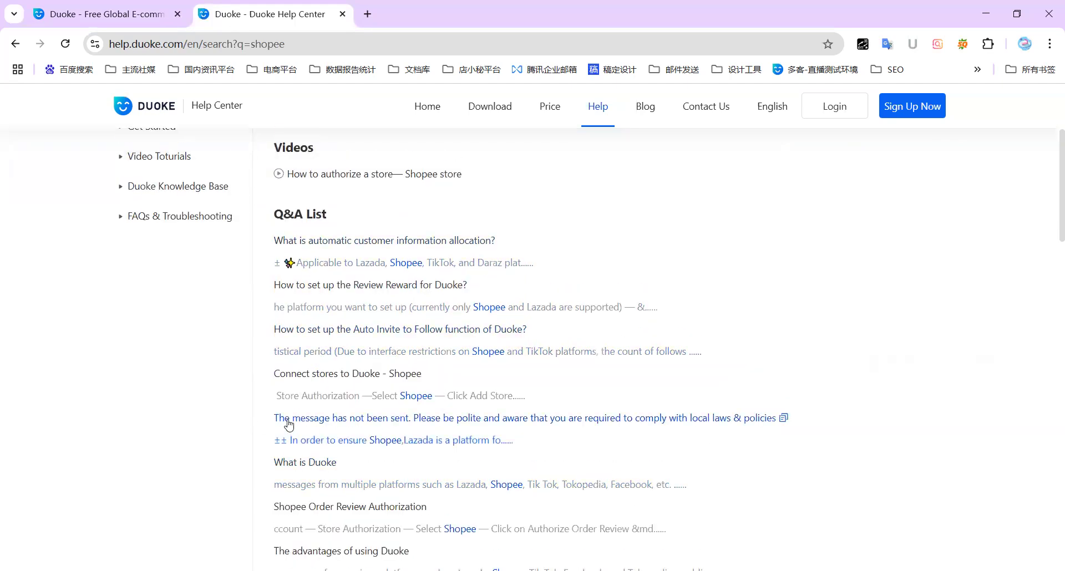
pyautogui.scroll(4, 288, 425)
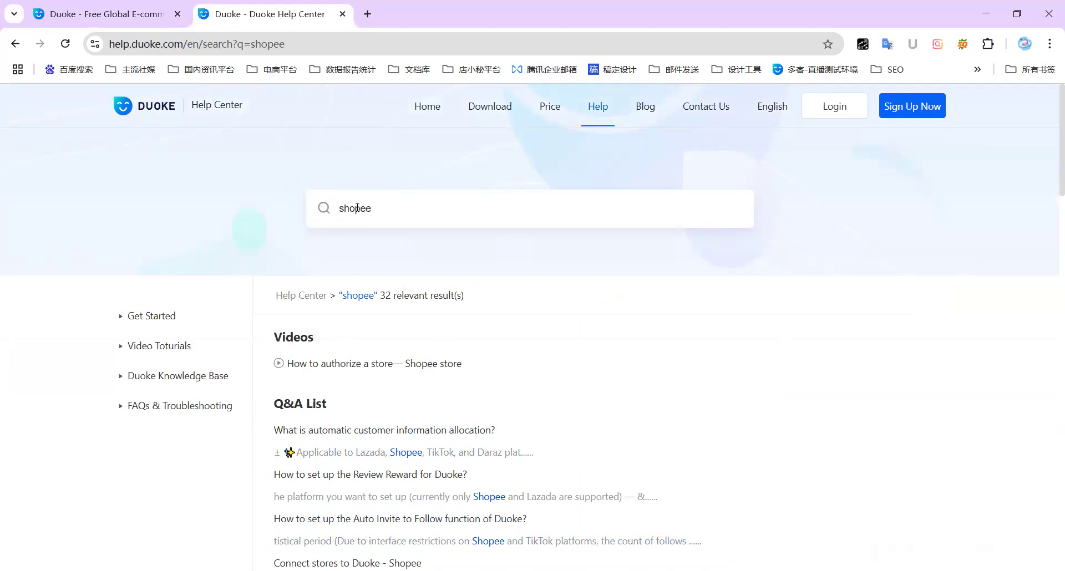
pyautogui.click(444, 112)
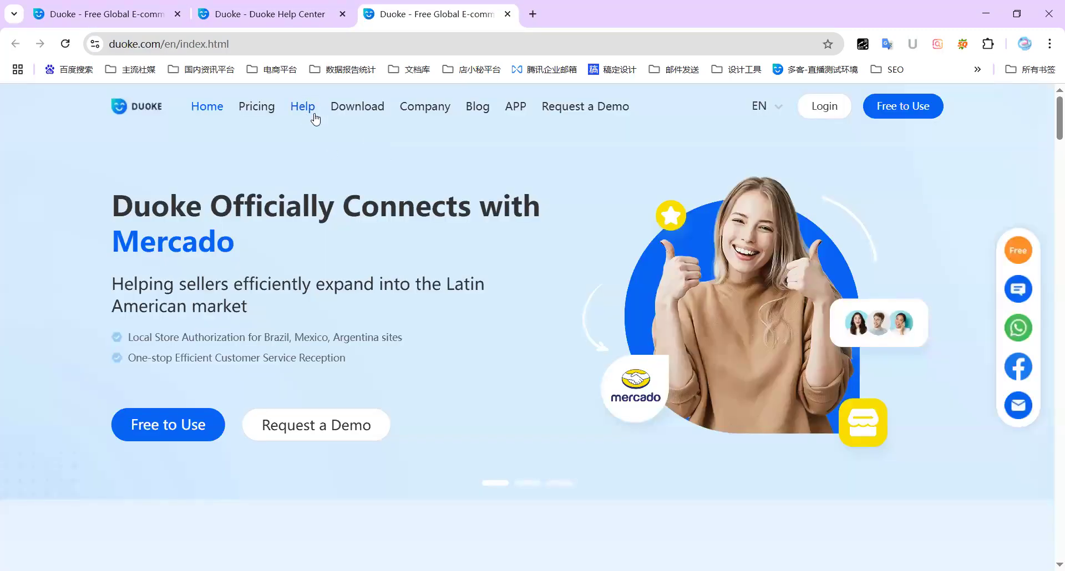
# Check the Download page and the web login page with its saved account, then return to Help Center.
pyautogui.click(355, 112)
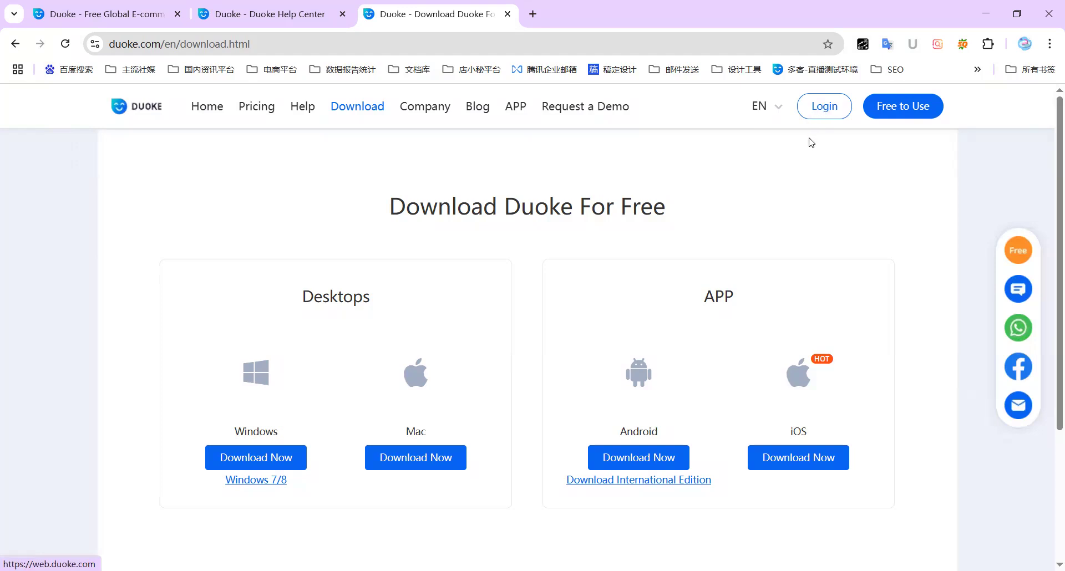
pyautogui.click(831, 110)
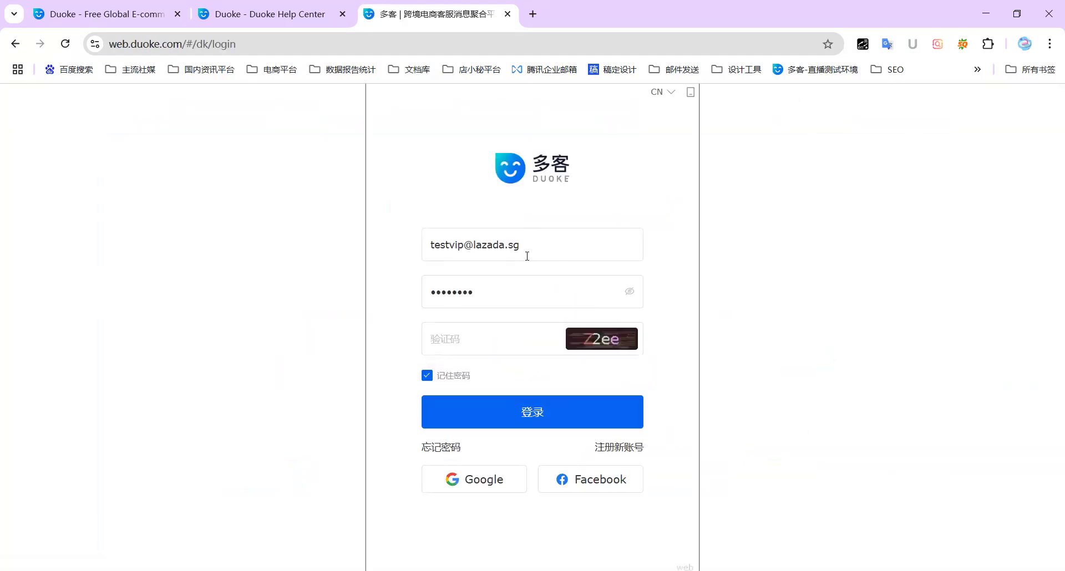
pyautogui.moveTo(527, 254); pyautogui.dragTo(404, 247)
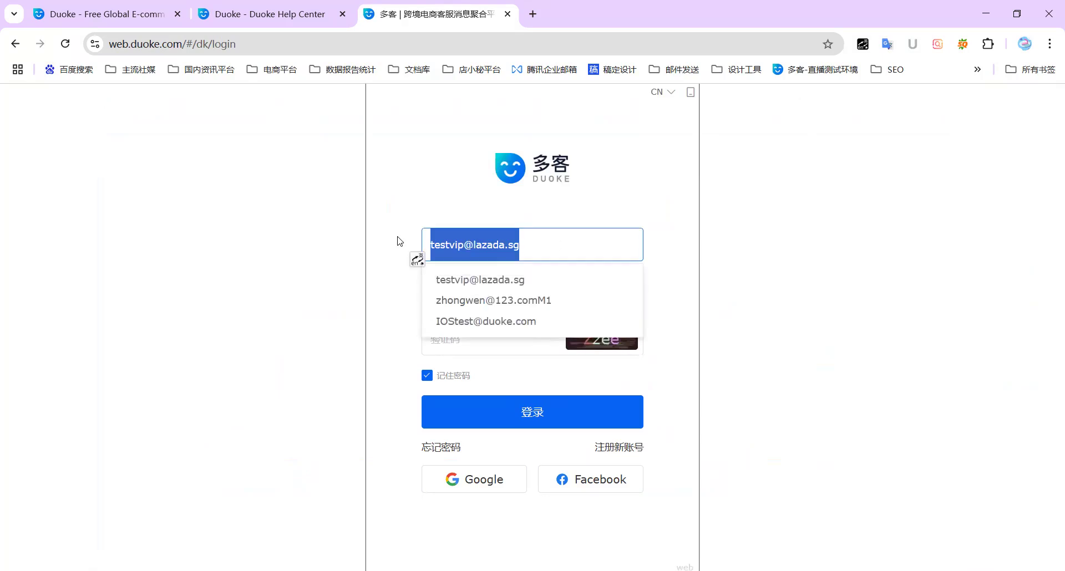
pyautogui.click(398, 237)
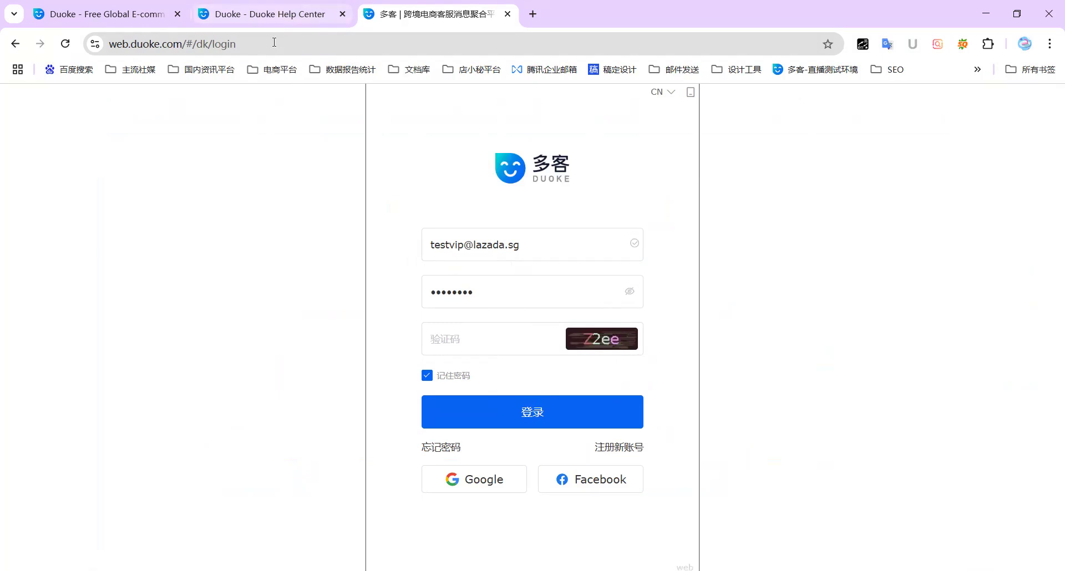
pyautogui.click(294, 17)
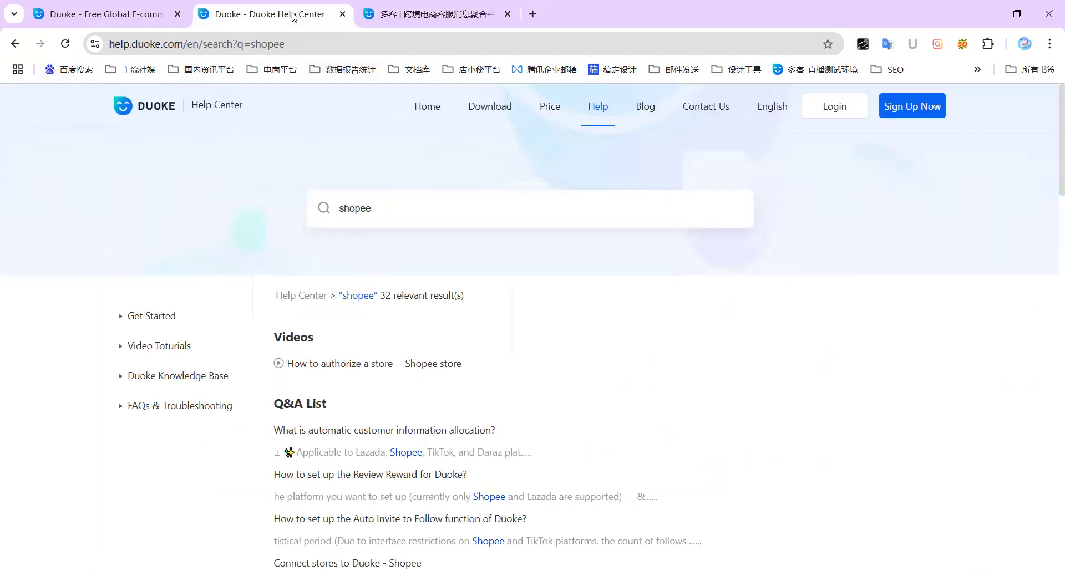
# Open the Duoke homepage from the Help Center, browse down to the AI chatbot section, then open the Blog.
pyautogui.click(407, 12)
pyautogui.click(292, 12)
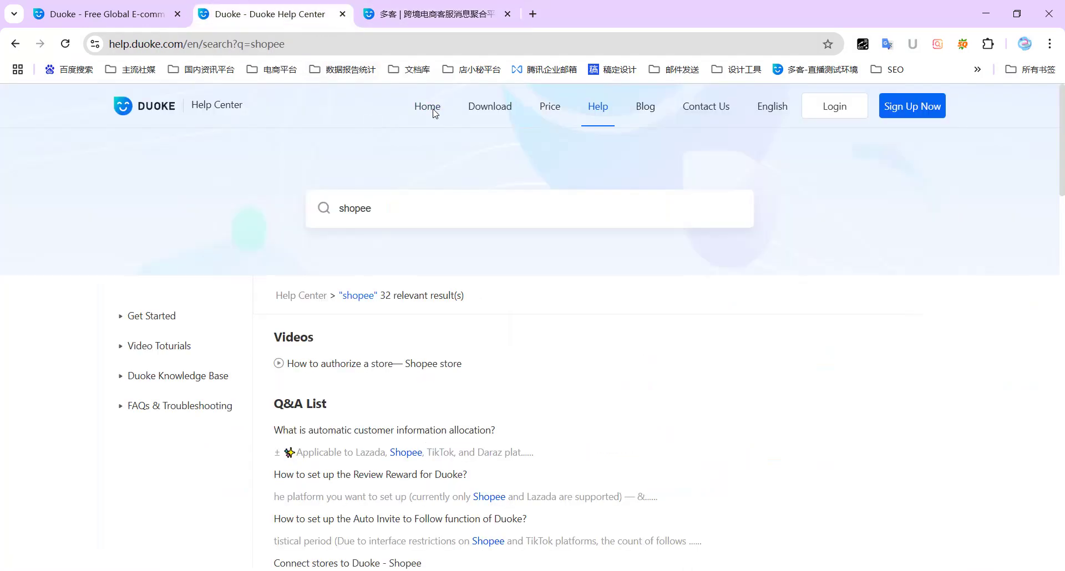
pyautogui.click(427, 107)
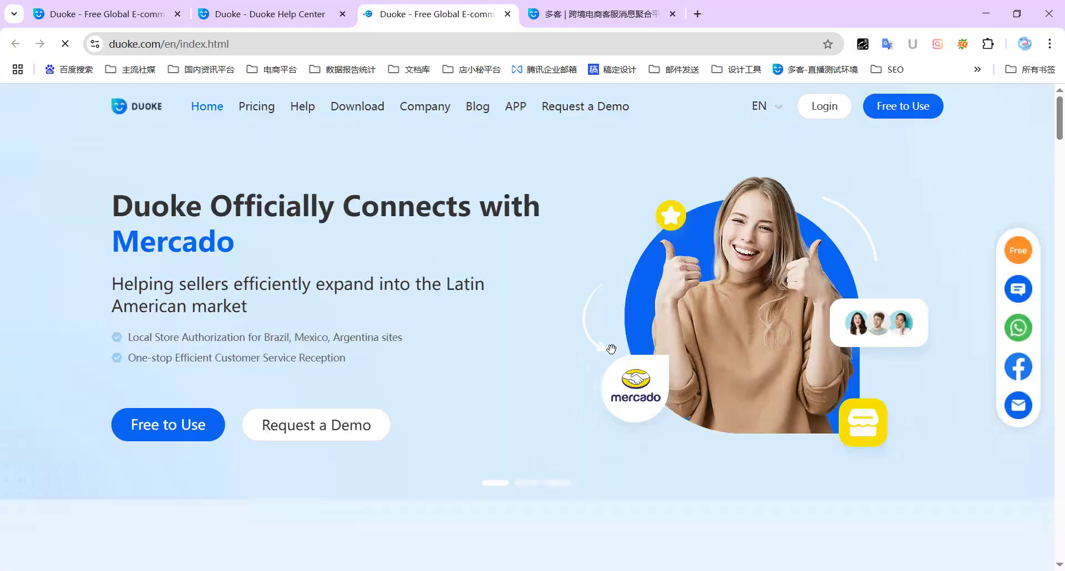
pyautogui.scroll(-10, 564, 326)
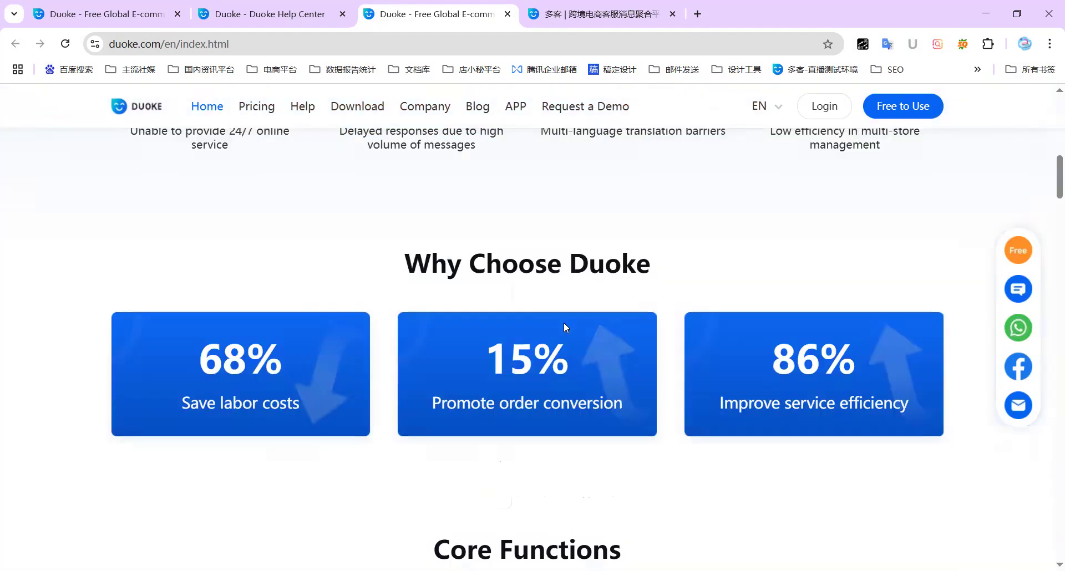
pyautogui.scroll(-3, 566, 327)
pyautogui.scroll(-4, 464, 437)
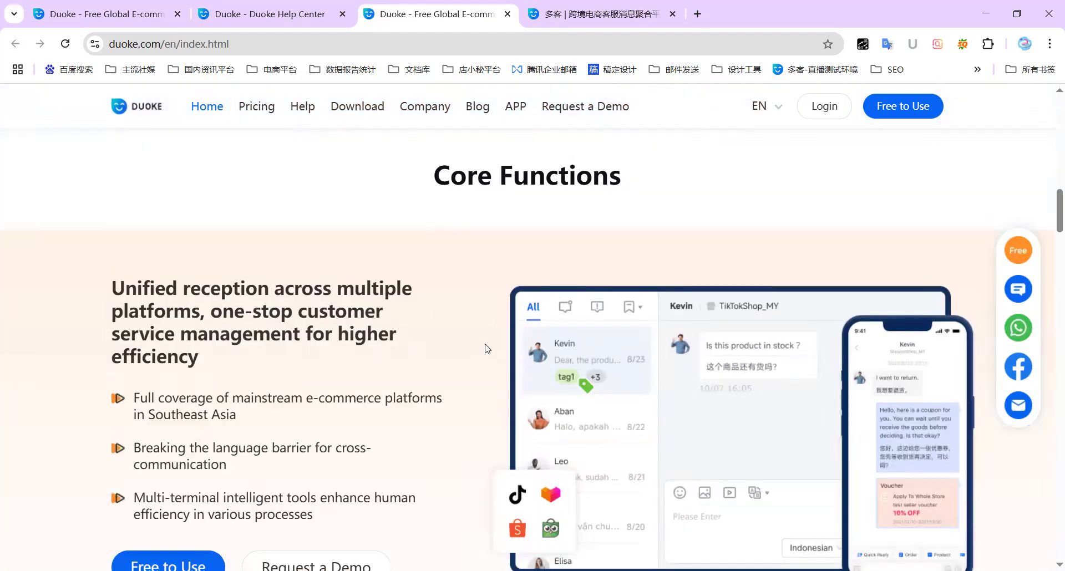
pyautogui.scroll(-6, 472, 355)
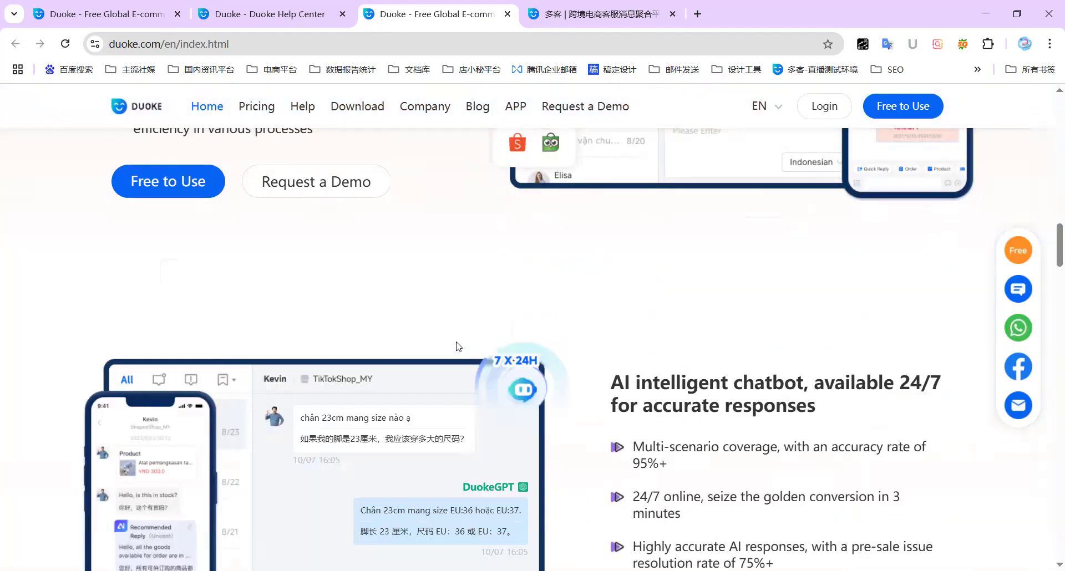
pyautogui.scroll(-4, 366, 351)
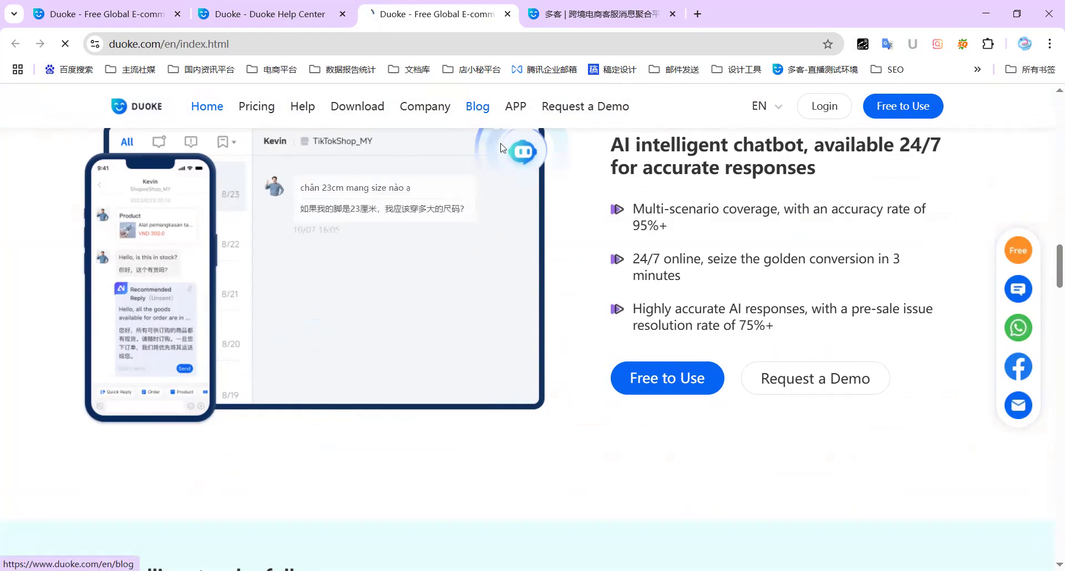
pyautogui.click(477, 110)
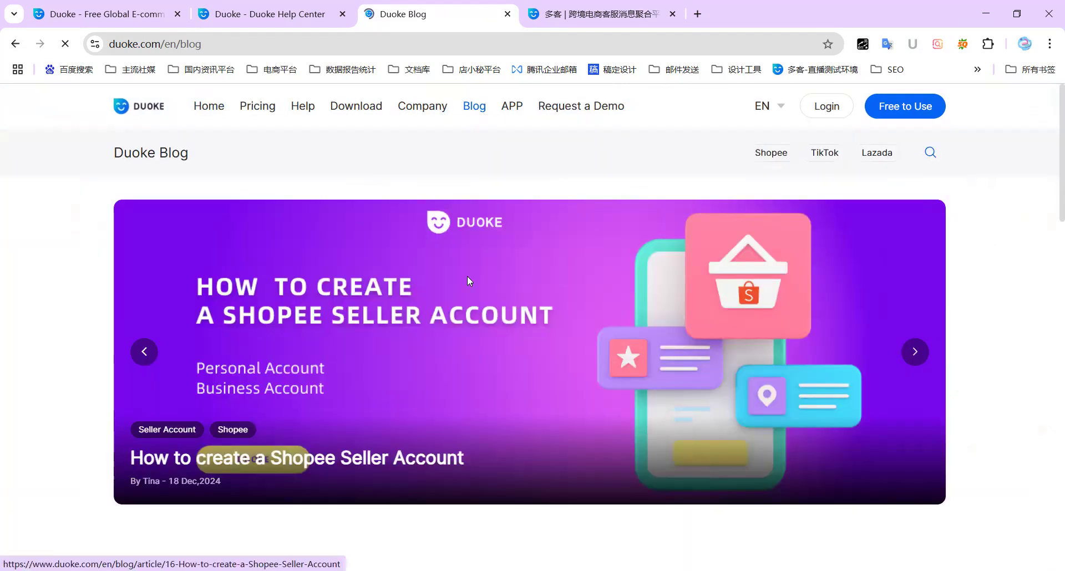
# Scroll through the Blog's featured and Recent Blog posts, then go back to the homepage.
pyautogui.scroll(-5, 467, 277)
pyautogui.scroll(-7, 477, 349)
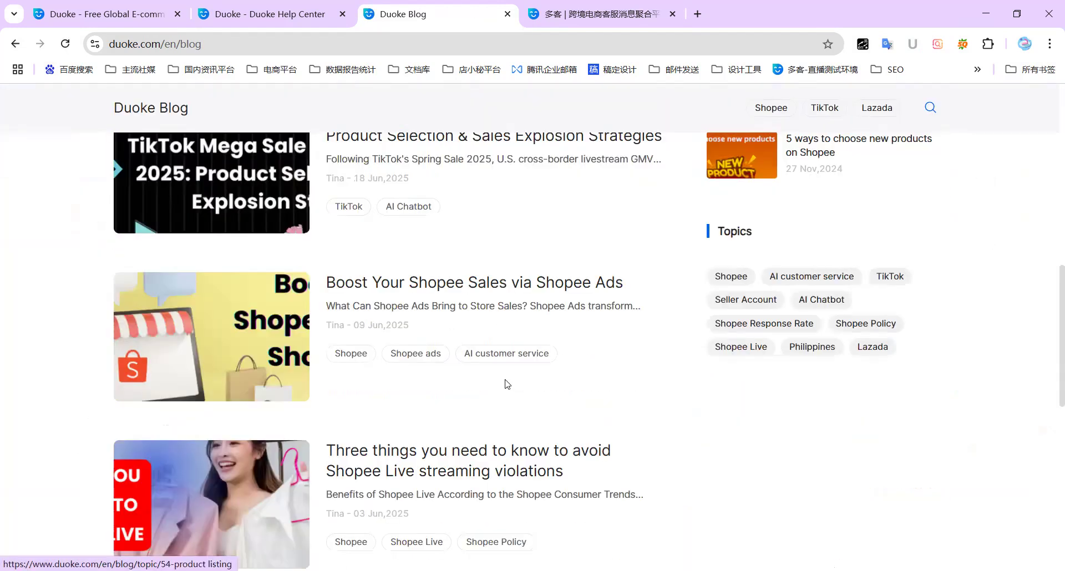
pyautogui.scroll(10, 411, 260)
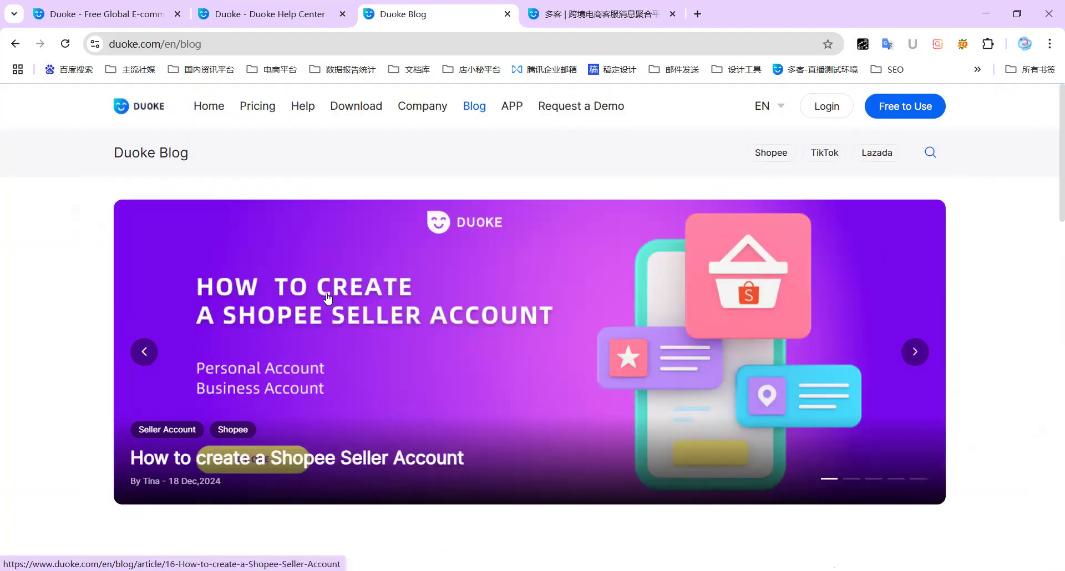
pyautogui.scroll(-5, 361, 312)
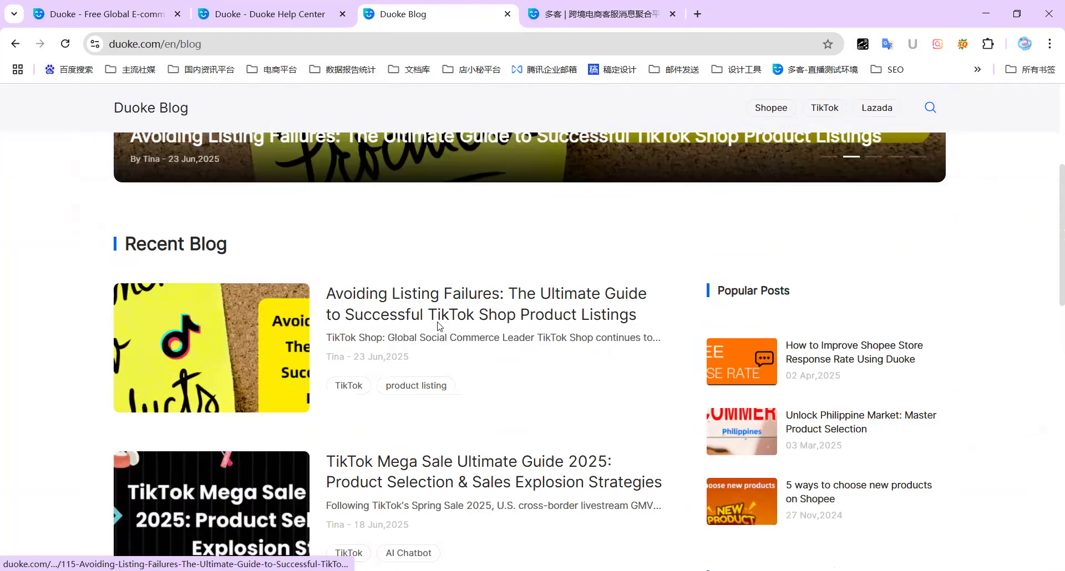
pyautogui.scroll(-3, 439, 326)
pyautogui.scroll(10, 447, 93)
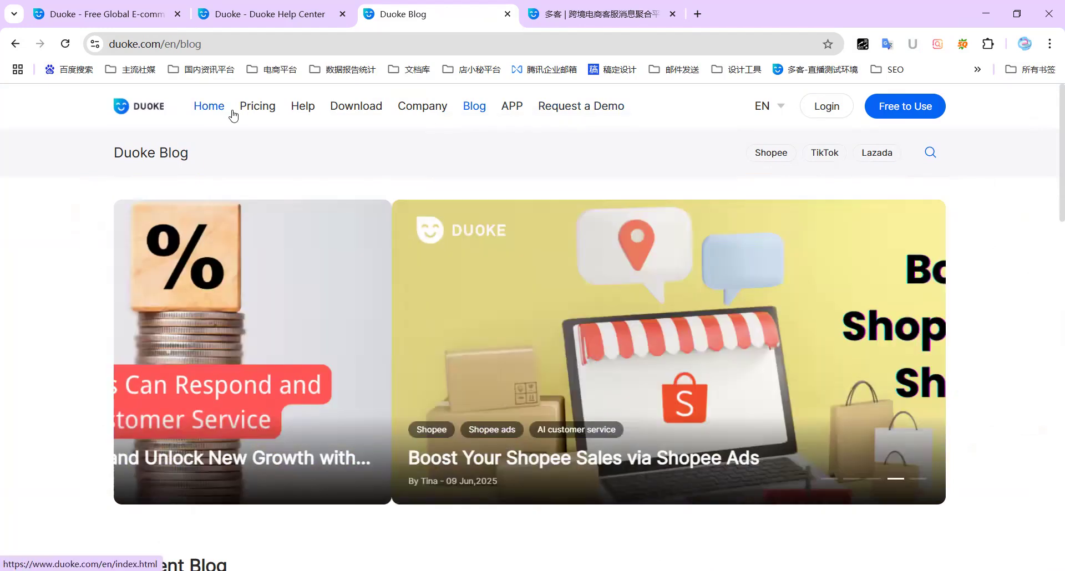
pyautogui.click(234, 112)
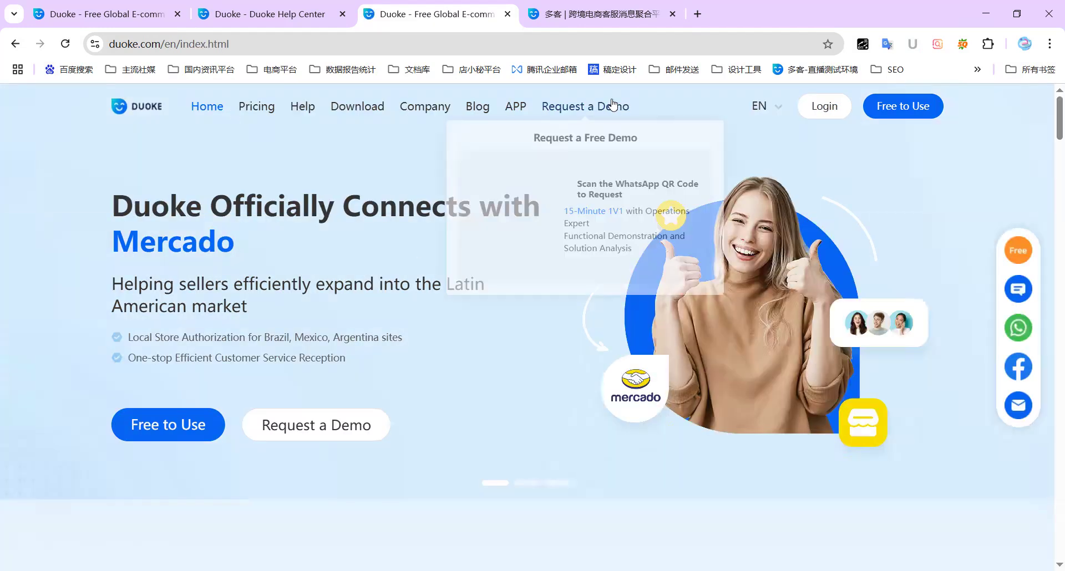
# Show the Request a Demo QR code, then scroll to the four Business Pain Points and back.
pyautogui.moveTo(345, 431)
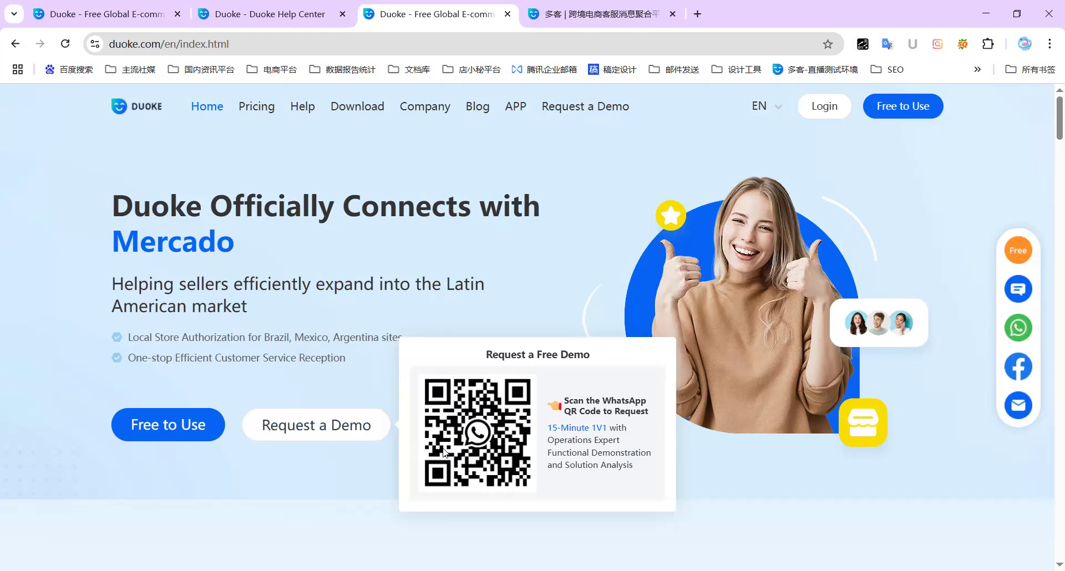
pyautogui.scroll(-3, 352, 431)
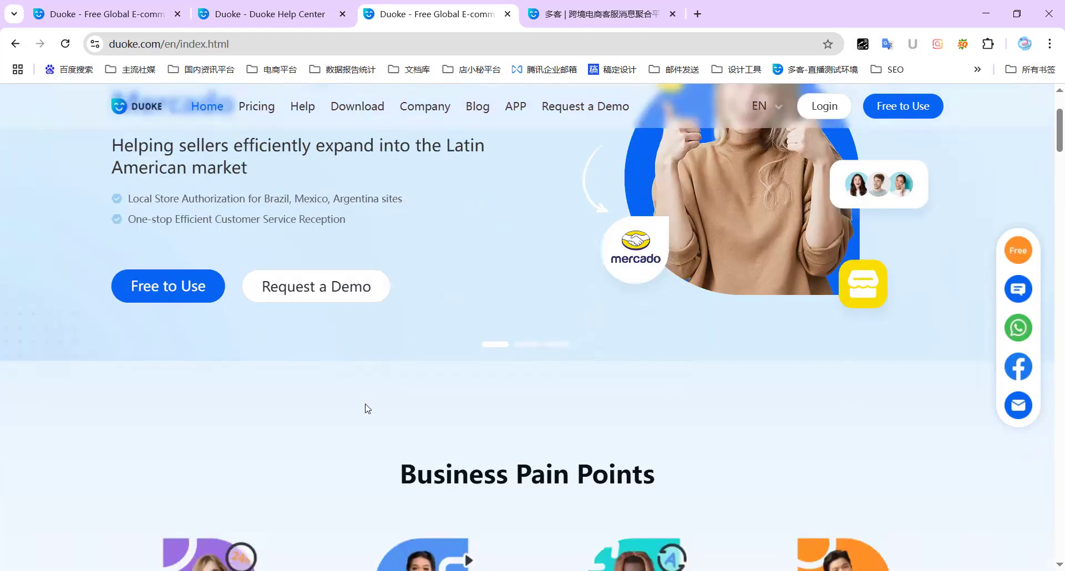
pyautogui.scroll(-4, 365, 408)
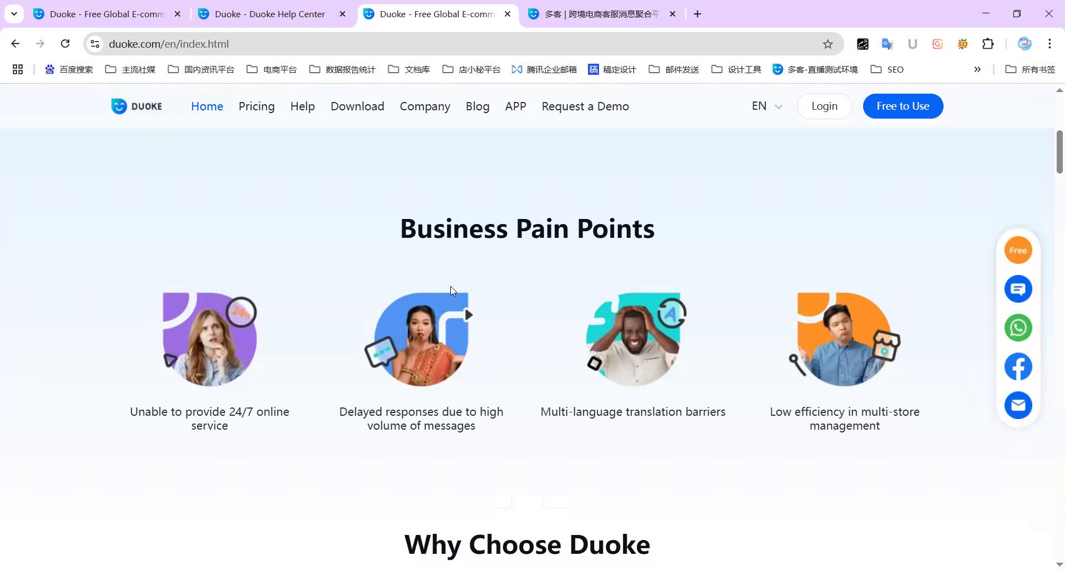
pyautogui.scroll(6, 450, 287)
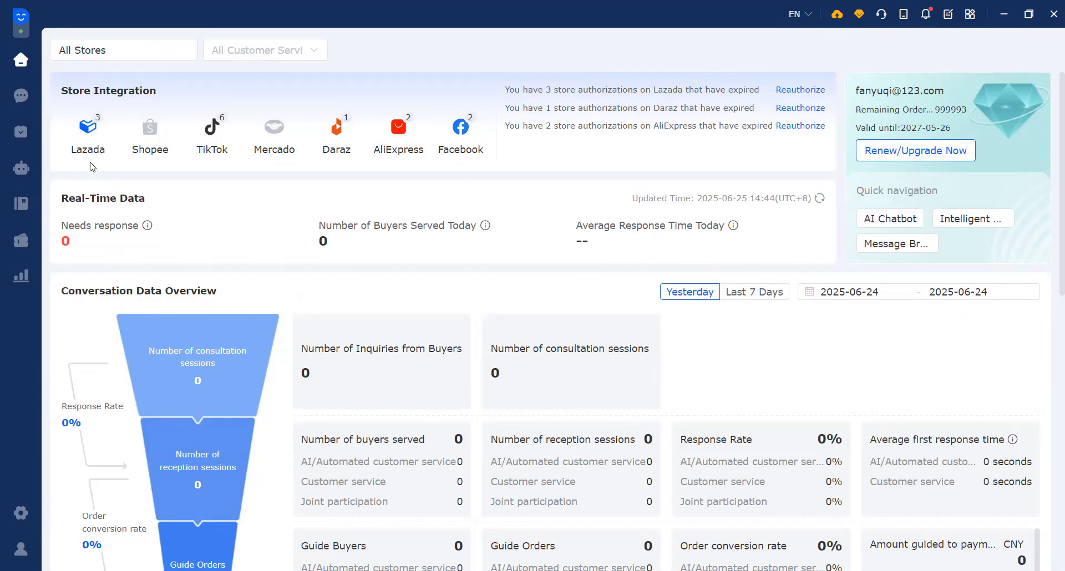
# Open Store Integration's Lazada tab listing eight stores, three with Expired authorization.
pyautogui.moveTo(94, 133)
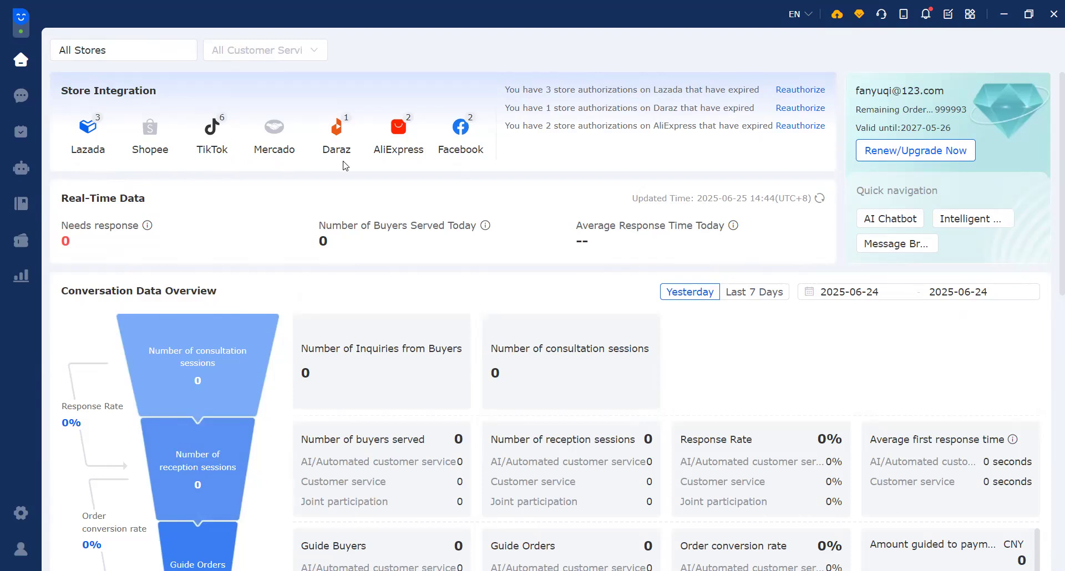
pyautogui.click(88, 139)
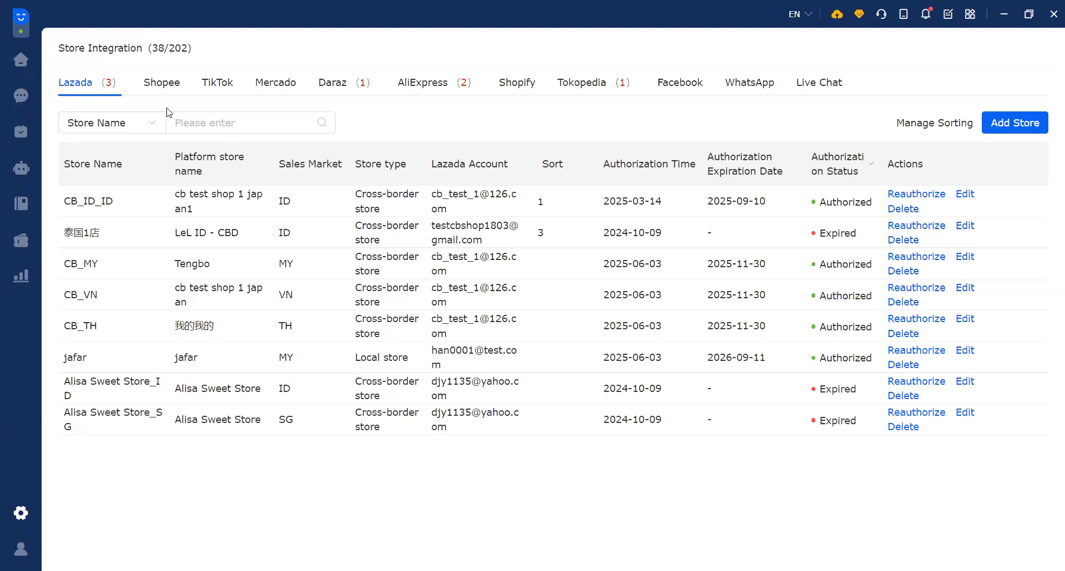
# Switch to the Shopee store list and open the Add Shopee Store dialog.
pyautogui.click(166, 86)
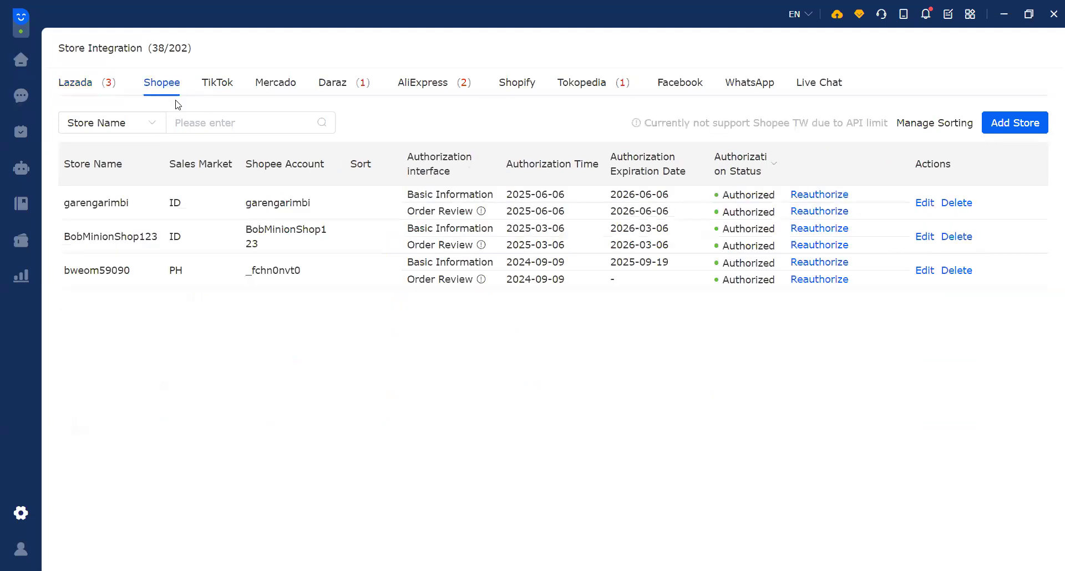
pyautogui.click(1015, 127)
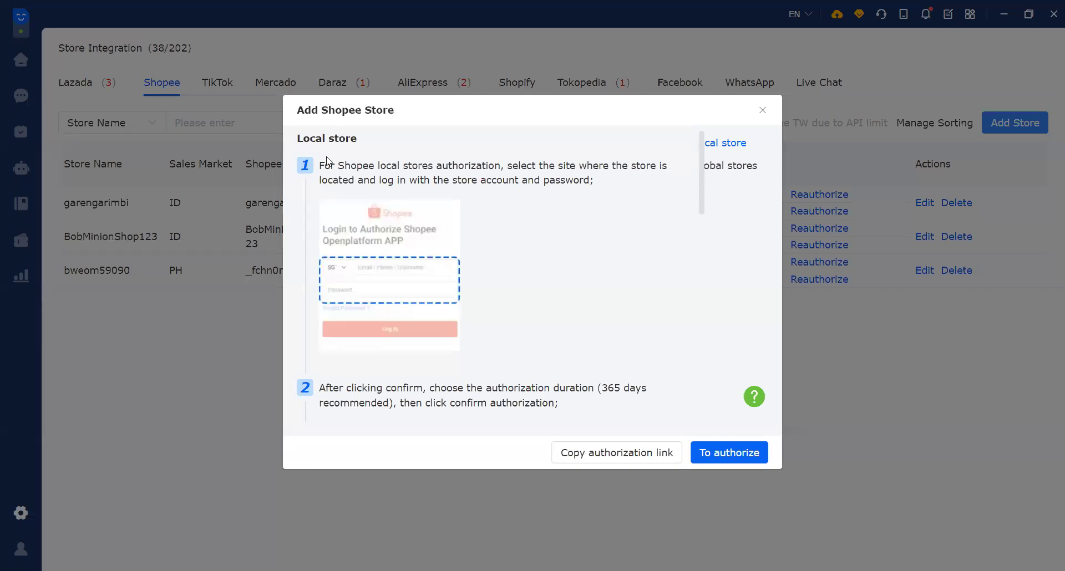
# Select the Local store heading and scroll through the local and global authorization steps.
pyautogui.moveTo(303, 138); pyautogui.dragTo(356, 138)
pyautogui.click(296, 142)
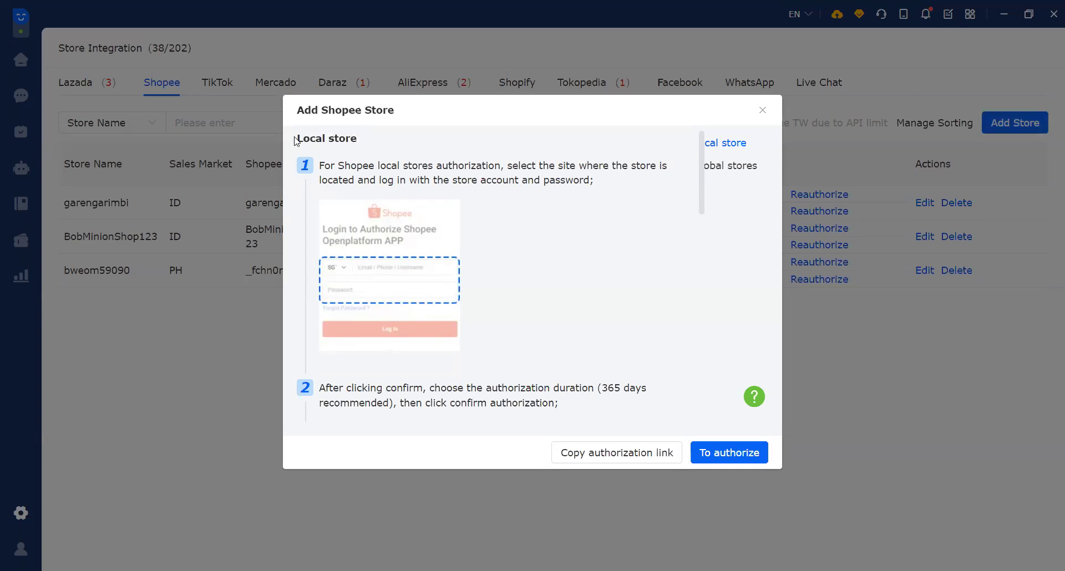
pyautogui.tripleClick(382, 143)
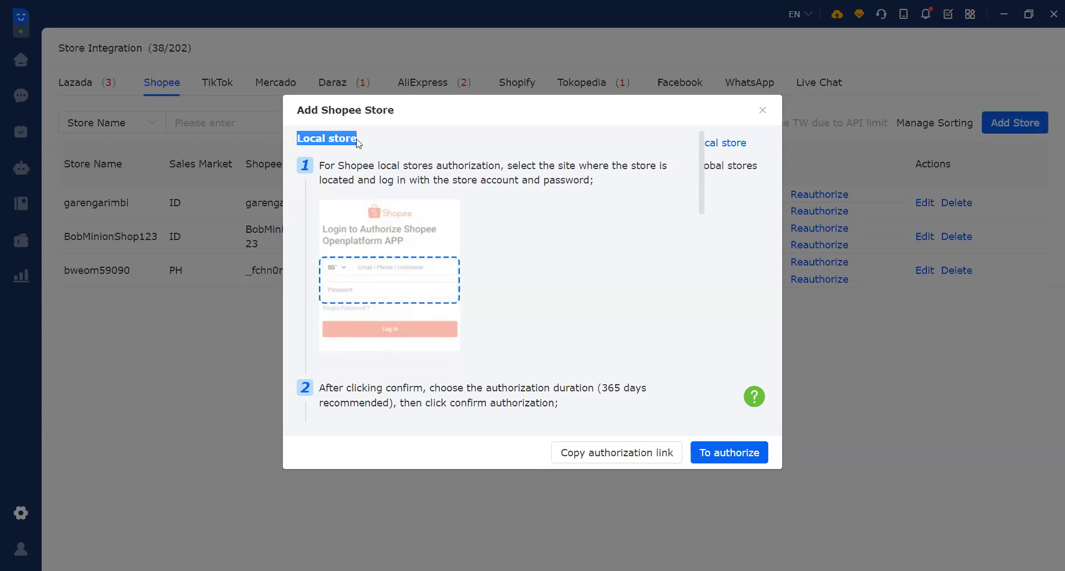
pyautogui.scroll(-7, 499, 280)
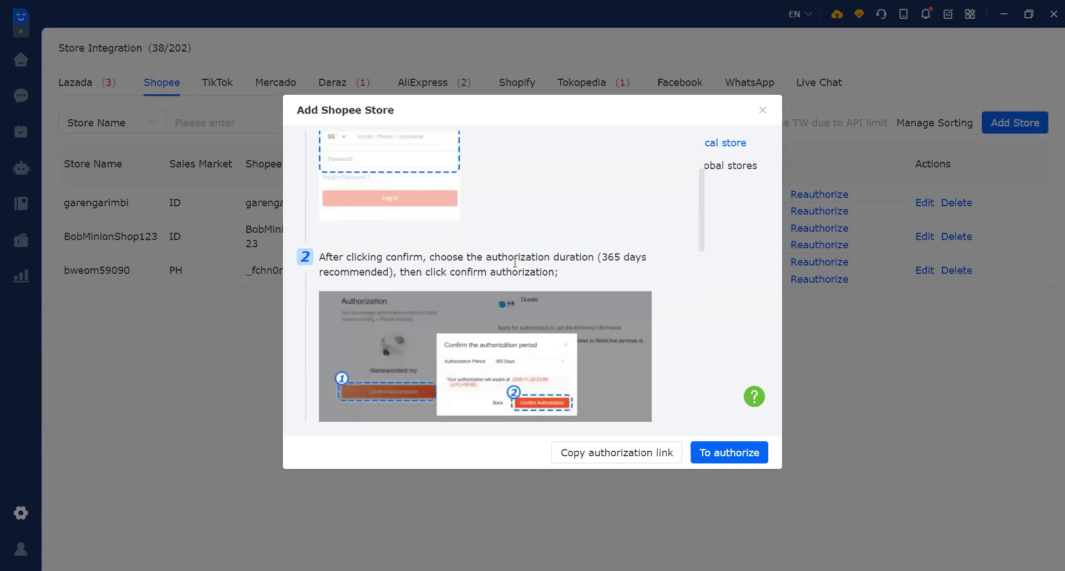
pyautogui.scroll(7, 548, 281)
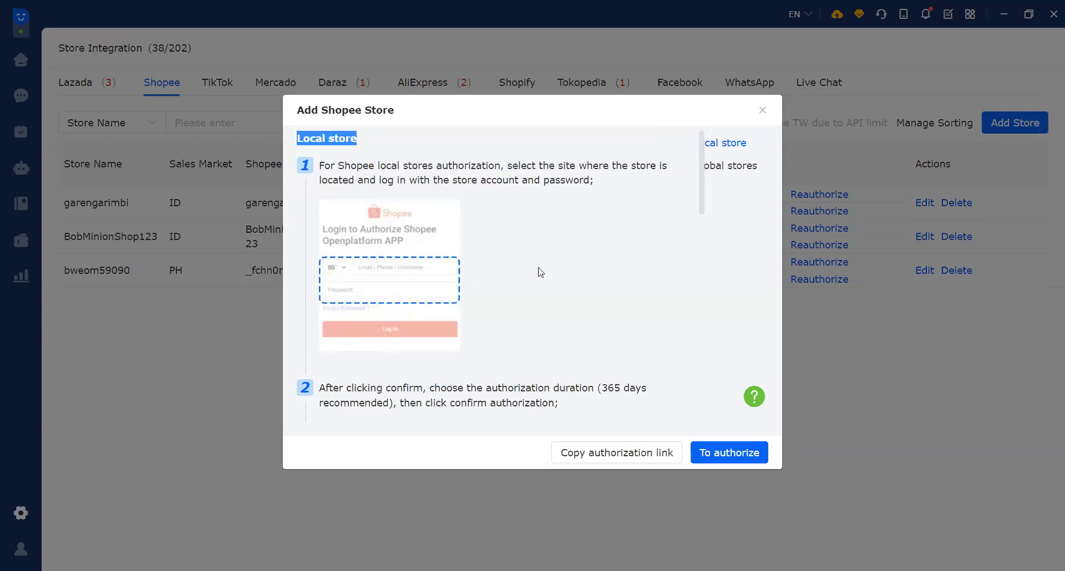
pyautogui.scroll(-8, 541, 272)
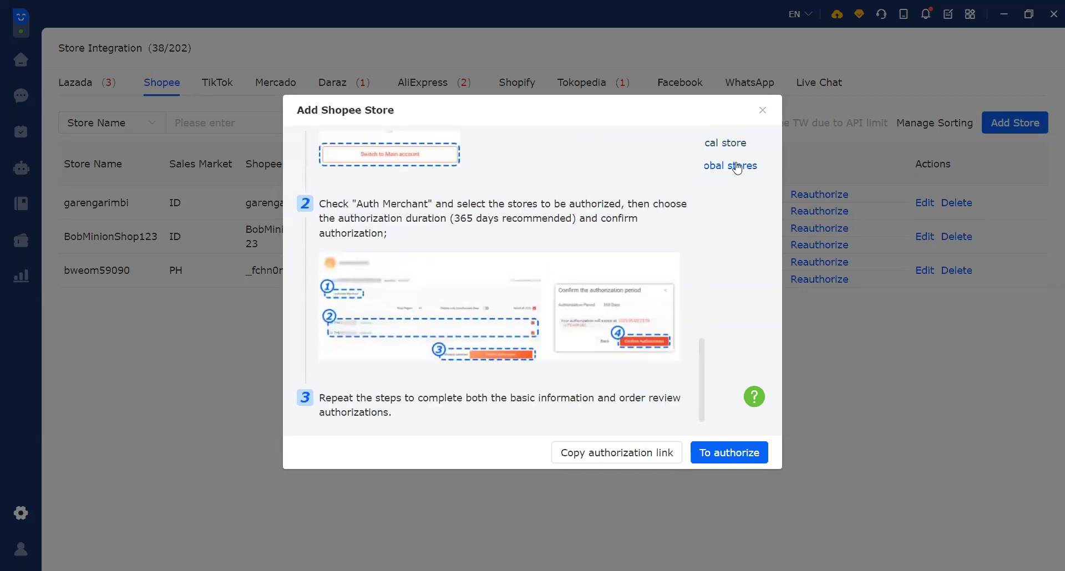
pyautogui.scroll(2, 500, 205)
pyautogui.scroll(2, 501, 205)
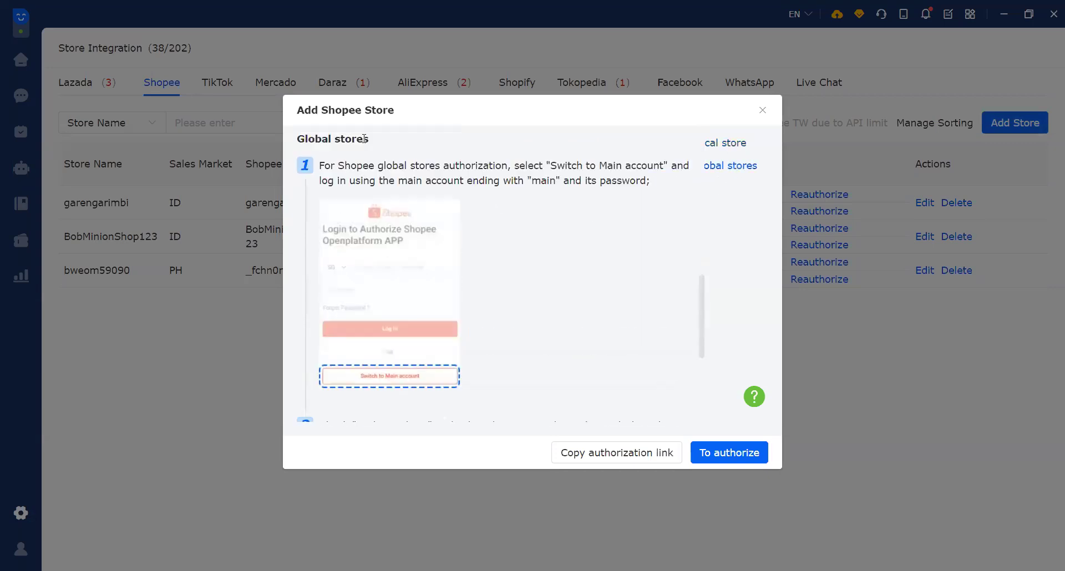
pyautogui.scroll(-4, 476, 250)
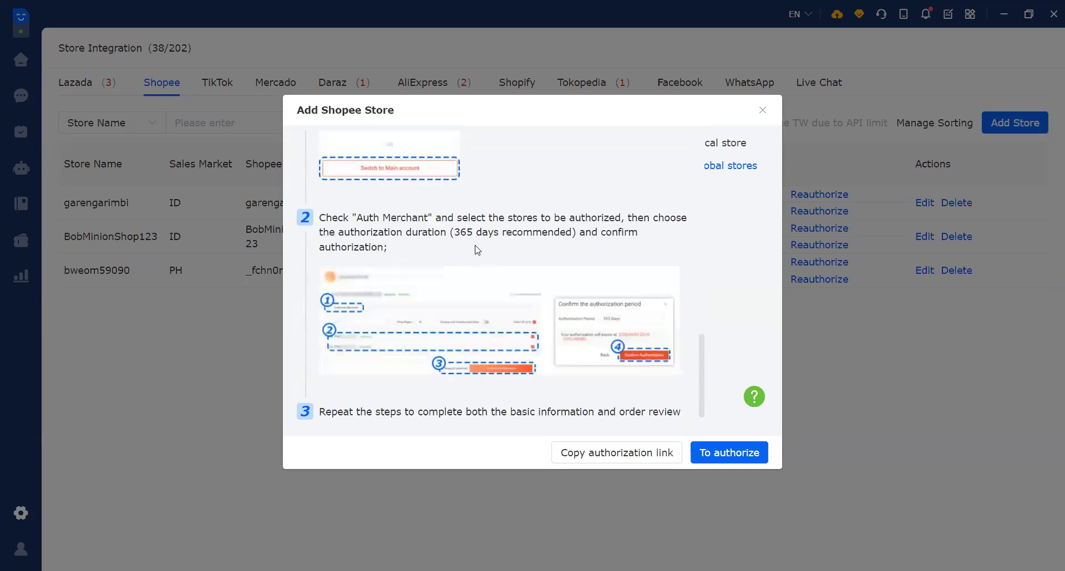
pyautogui.scroll(10, 506, 321)
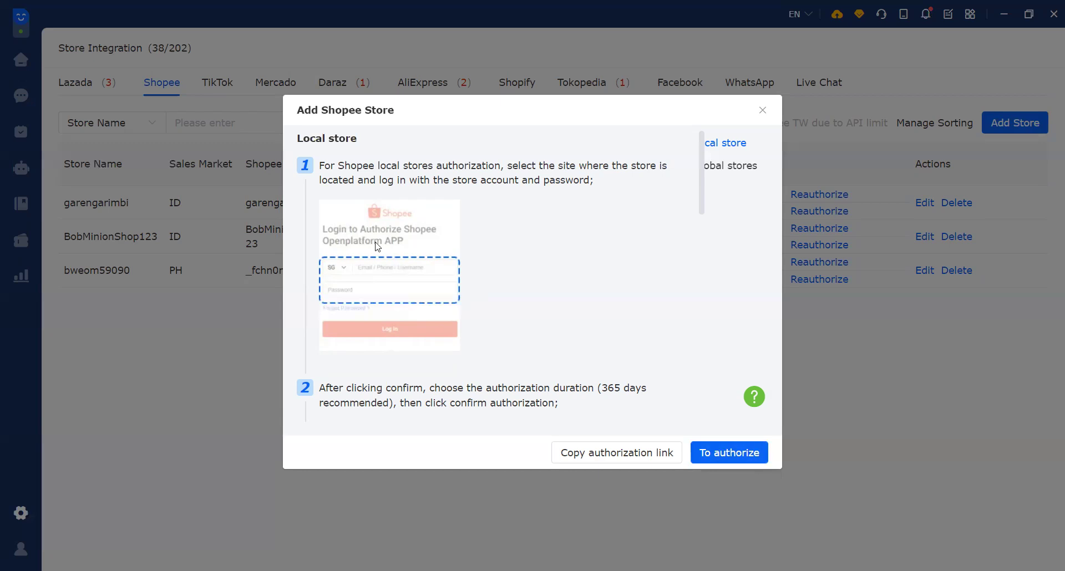
# Close the Add Shopee Store guide, back to the list of three Authorized Shopee stores.
pyautogui.scroll(-8, 528, 298)
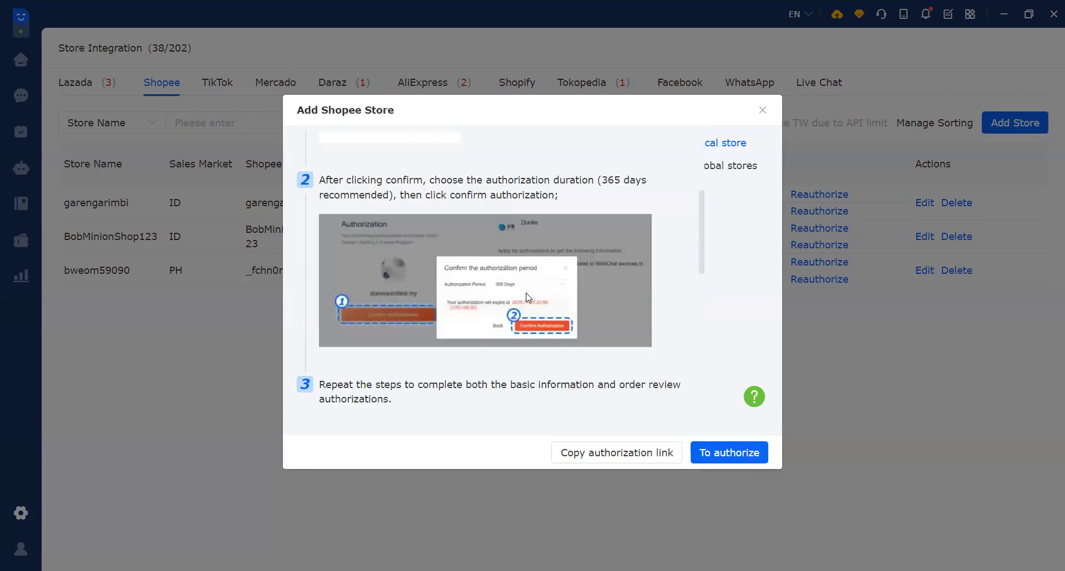
pyautogui.scroll(-5, 528, 298)
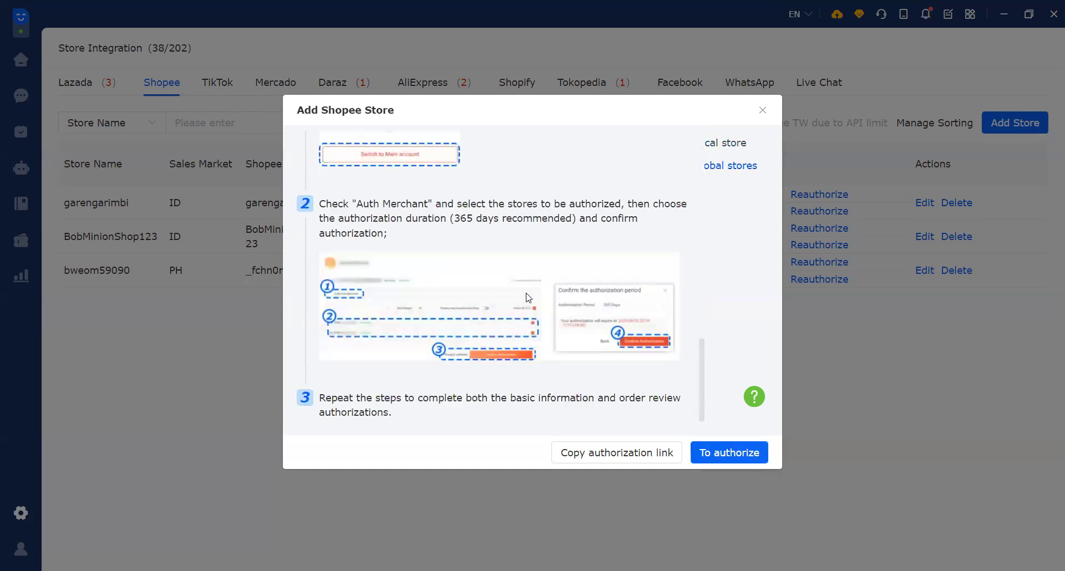
pyautogui.click(763, 110)
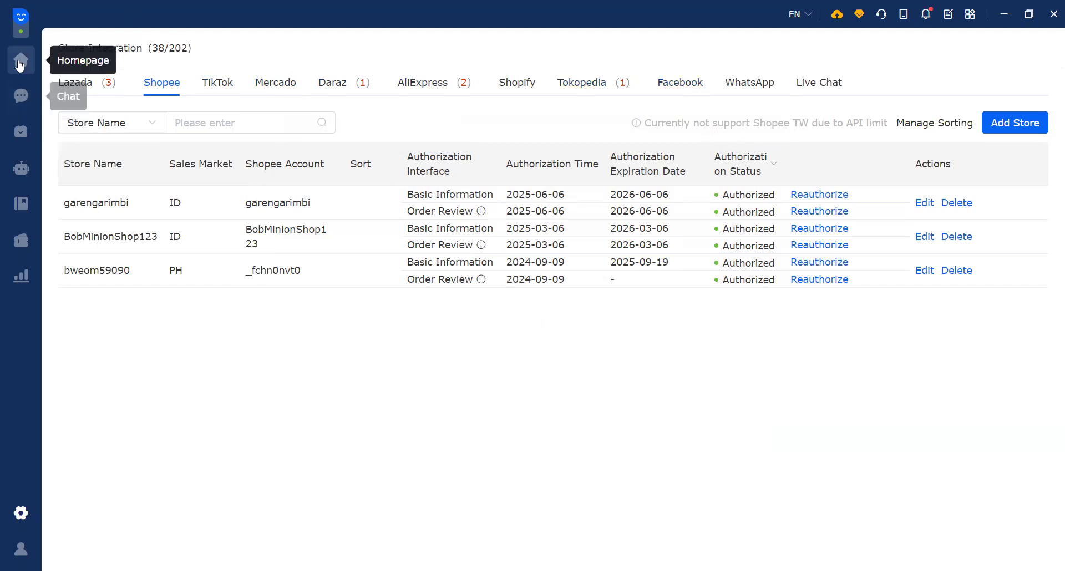
# Open the chat inbox showing buyer conversations from the connected stores.
pyautogui.click(29, 100)
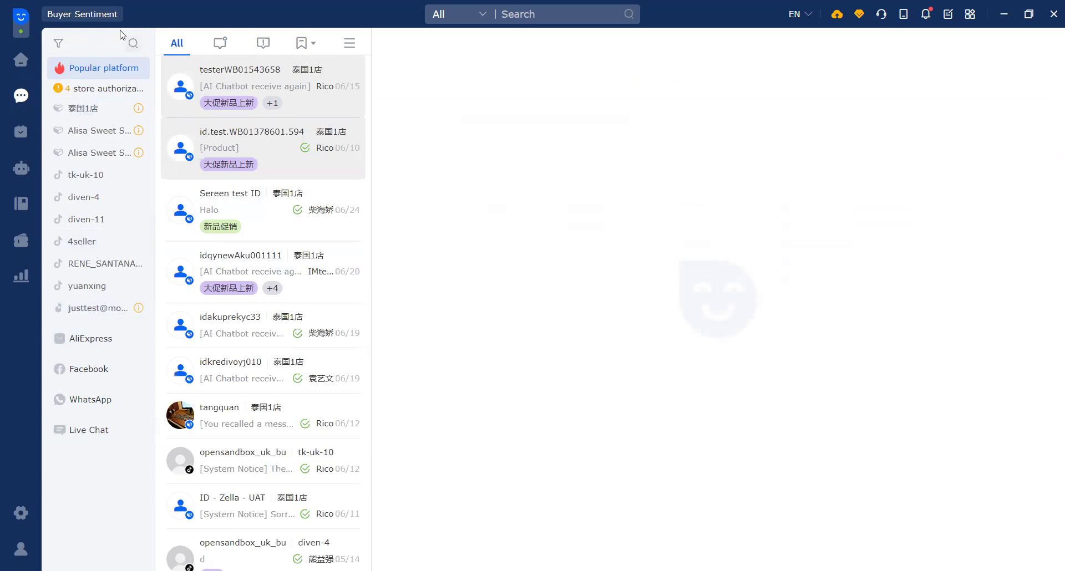
# Filter the chat stores by 'diven', pick diven-11, then clear the search to list all ten stores.
pyautogui.click(134, 44)
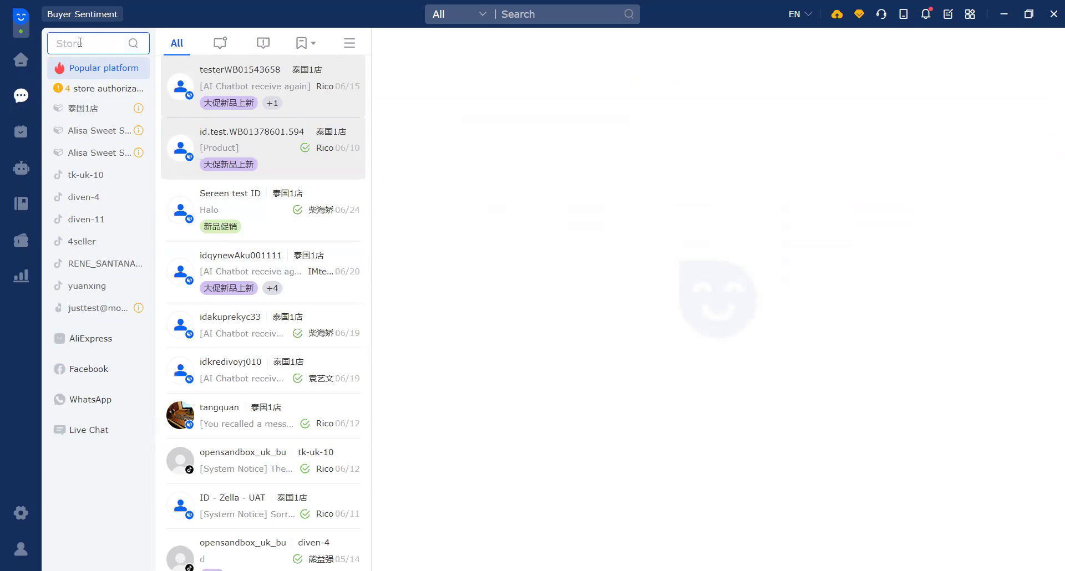
pyautogui.write('di')
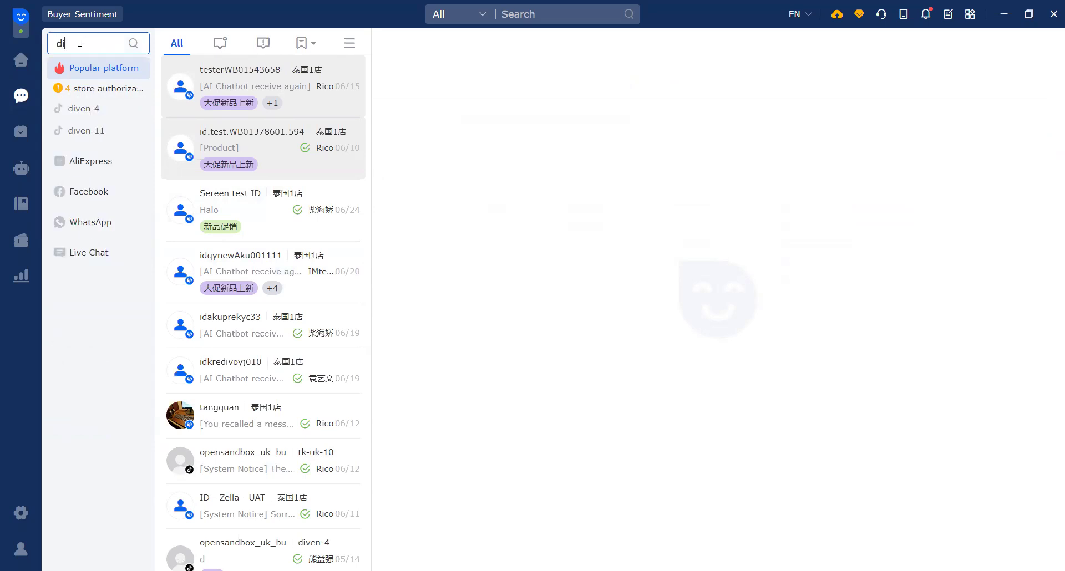
pyautogui.write('ven')
pyautogui.click(91, 133)
pyautogui.moveTo(90, 43); pyautogui.dragTo(44, 46)
pyautogui.press('BackSpace')
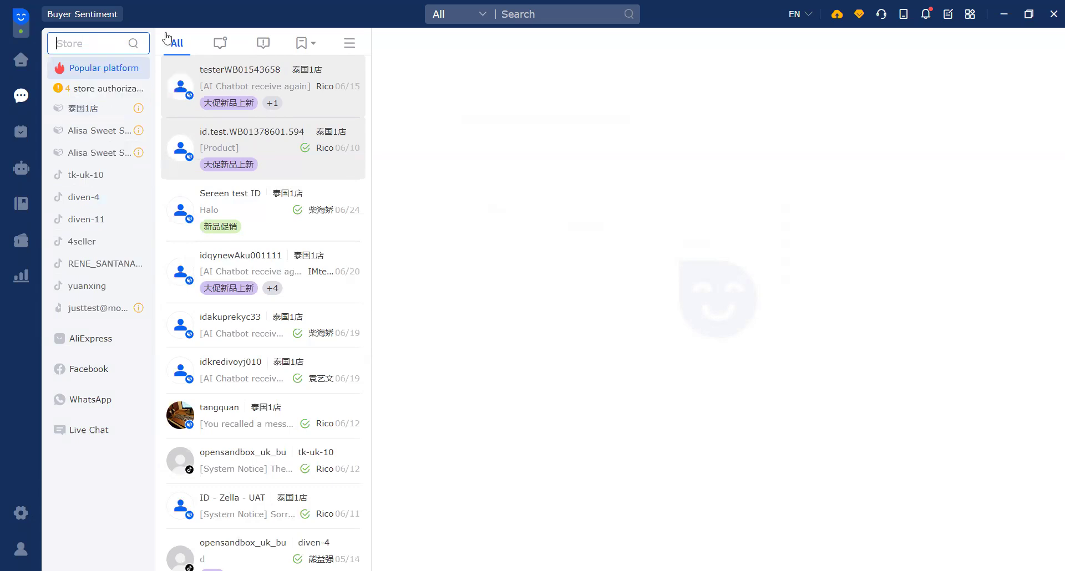
pyautogui.scroll(-4, 308, 367)
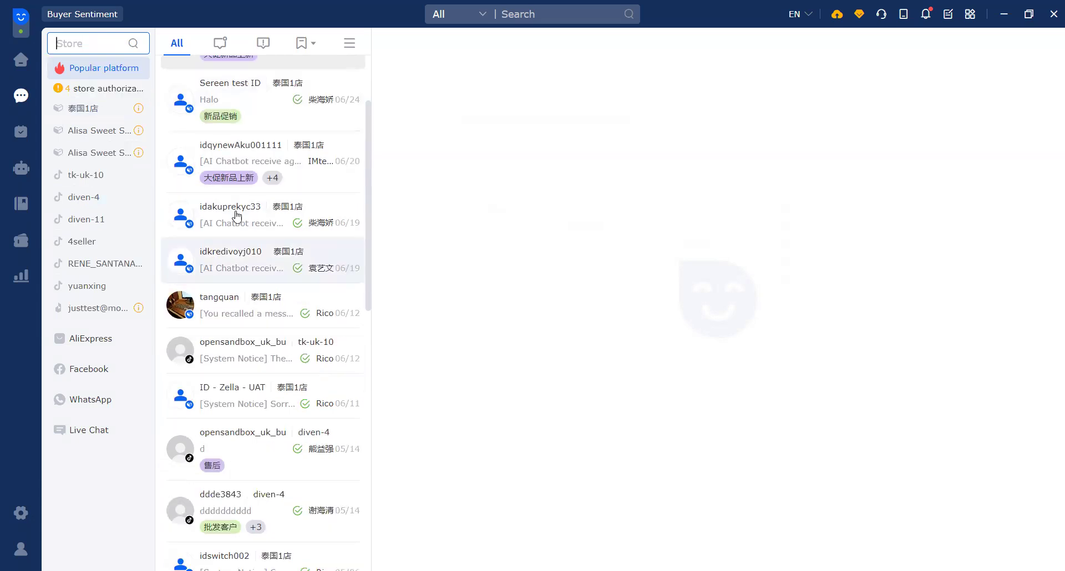
# Open a 泰国1店 buyer's Lazada chat and scroll through the conversation list.
pyautogui.click(236, 167)
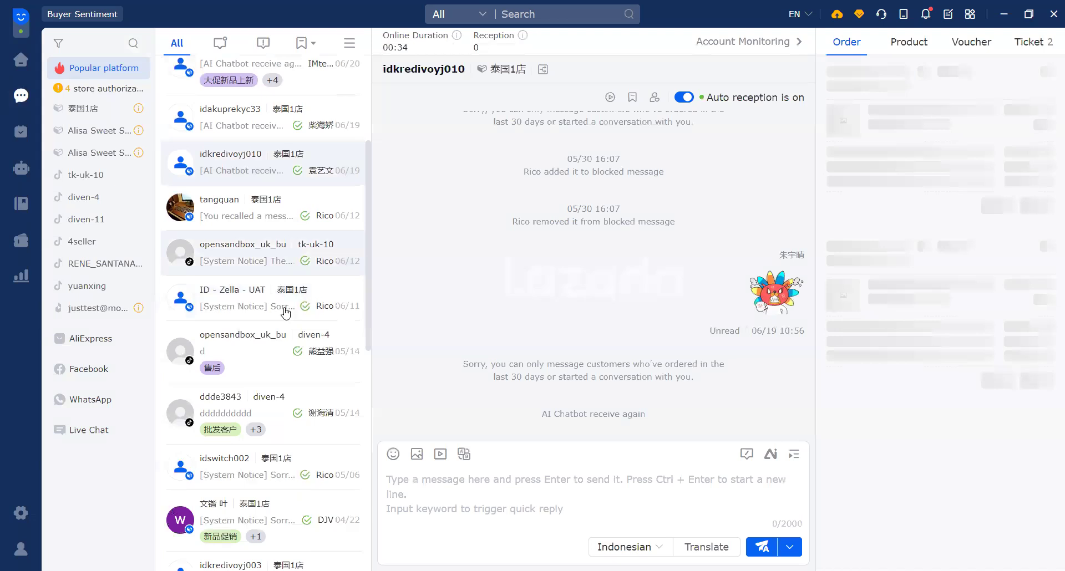
pyautogui.scroll(-2, 231, 303)
pyautogui.scroll(6, 230, 302)
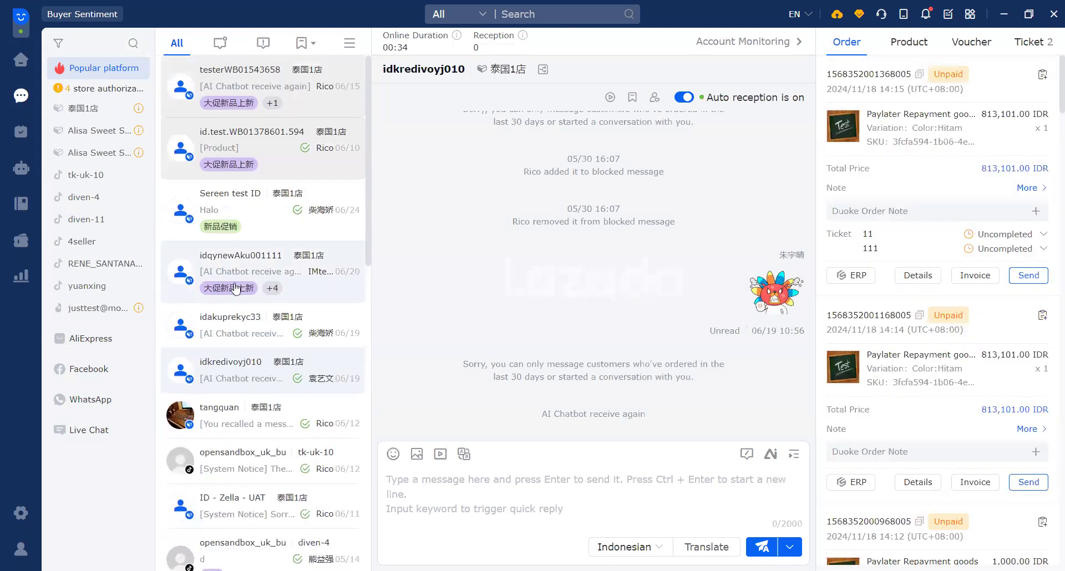
pyautogui.scroll(-8, 334, 353)
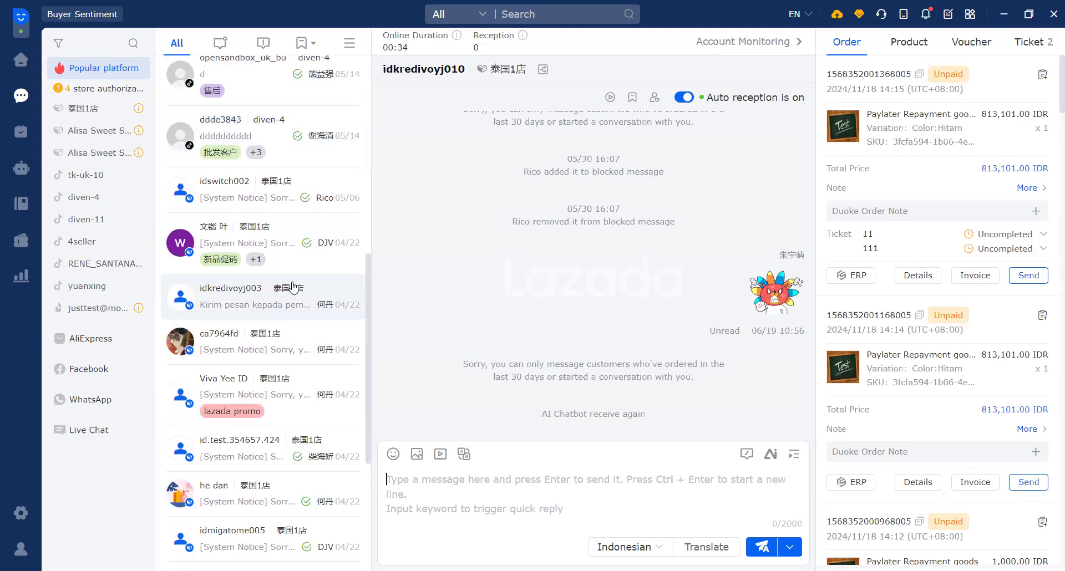
pyautogui.scroll(8, 293, 287)
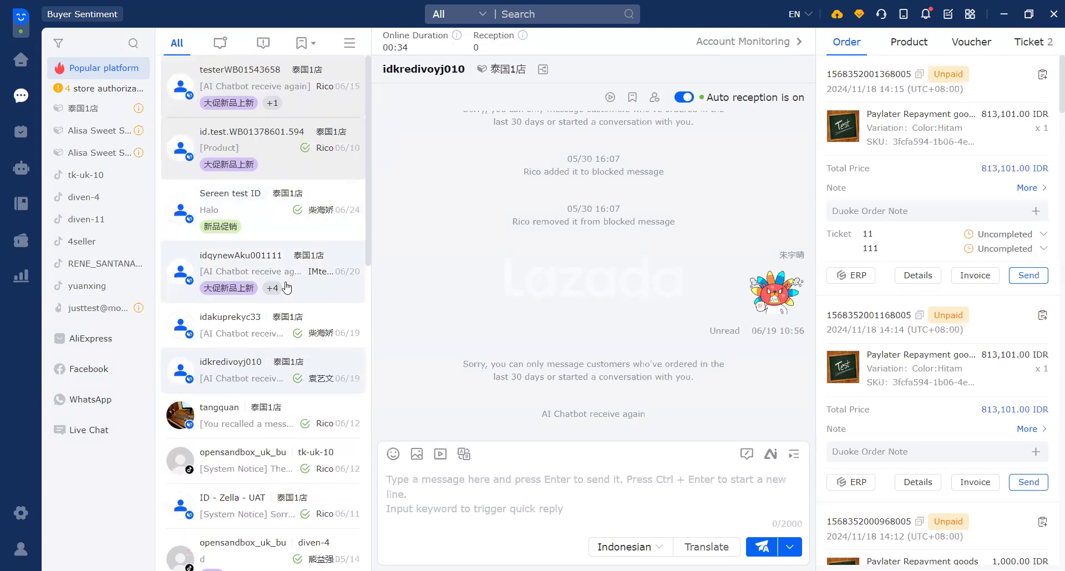
pyautogui.scroll(-4, 267, 388)
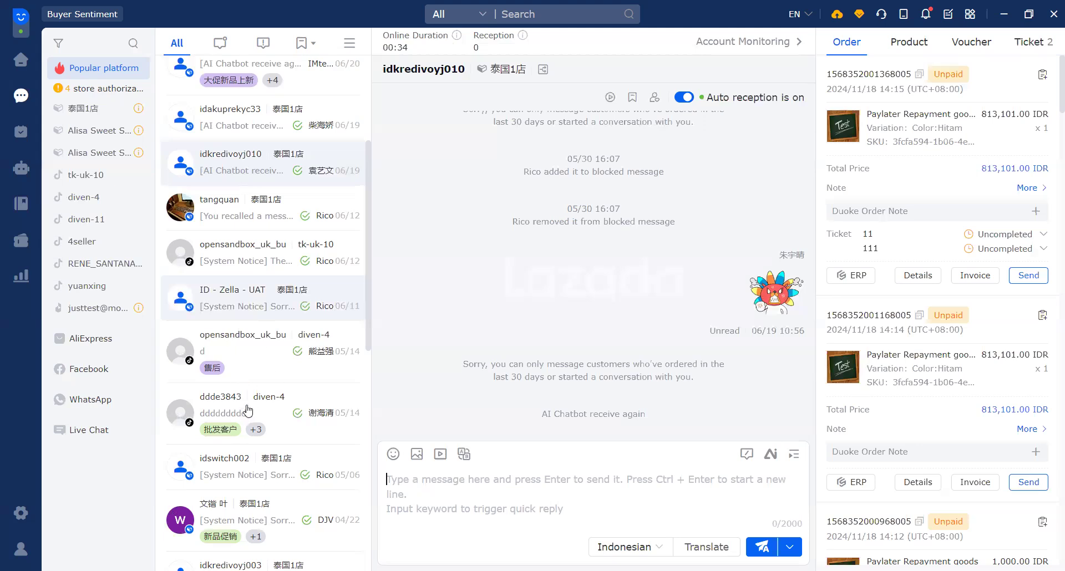
pyautogui.scroll(-6, 248, 415)
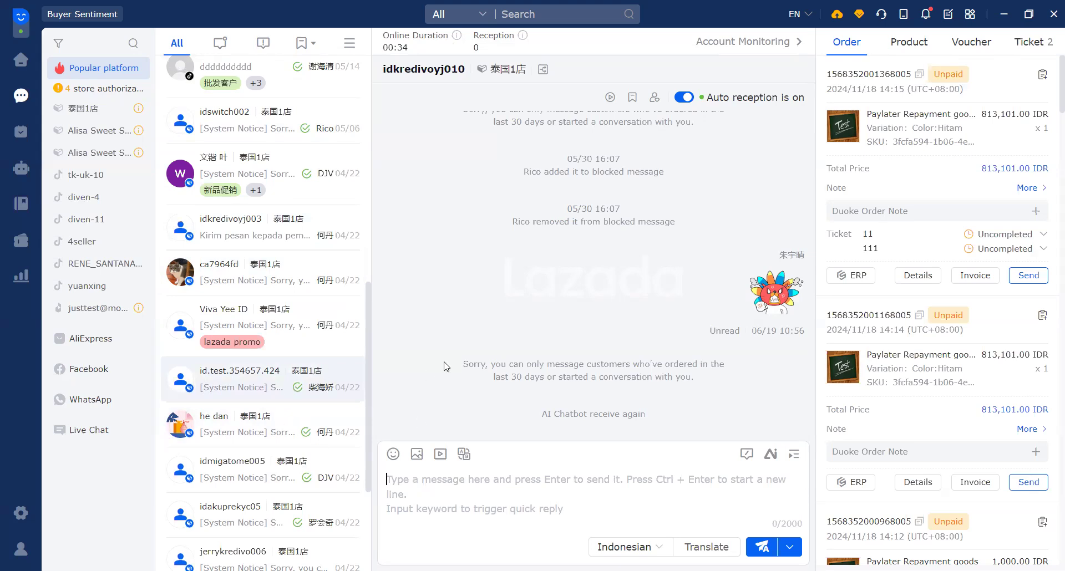
pyautogui.scroll(1, 235, 452)
pyautogui.scroll(3, 235, 444)
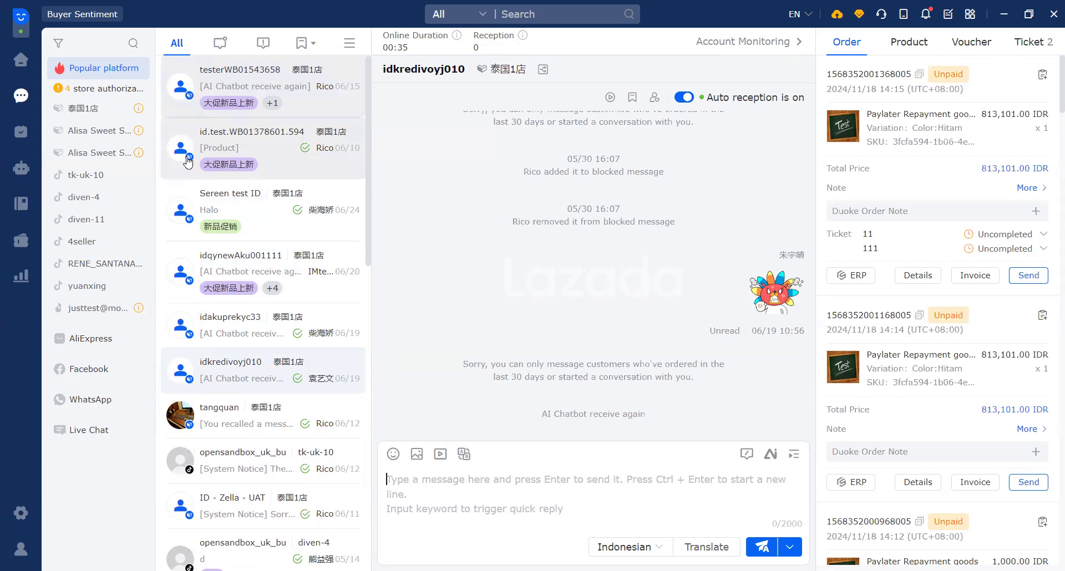
pyautogui.scroll(-8, 183, 158)
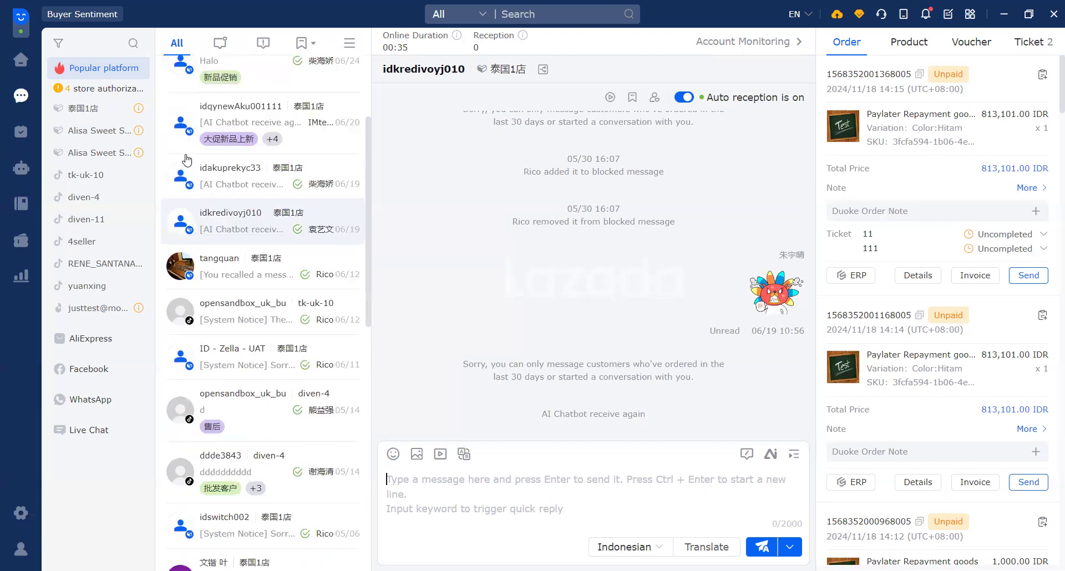
pyautogui.scroll(1, 185, 111)
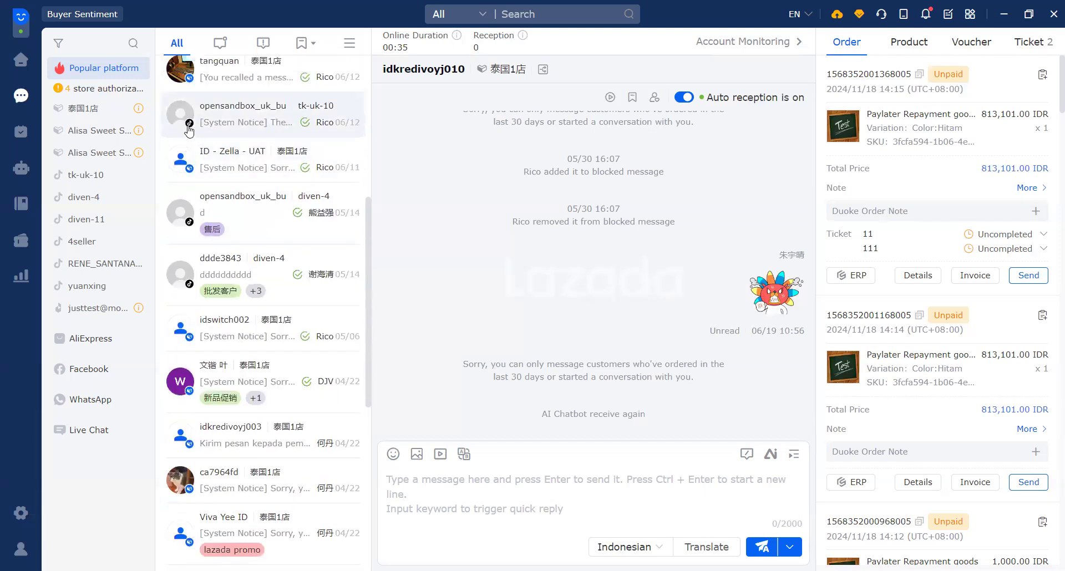
pyautogui.scroll(-3, 189, 145)
pyautogui.scroll(-12, 189, 146)
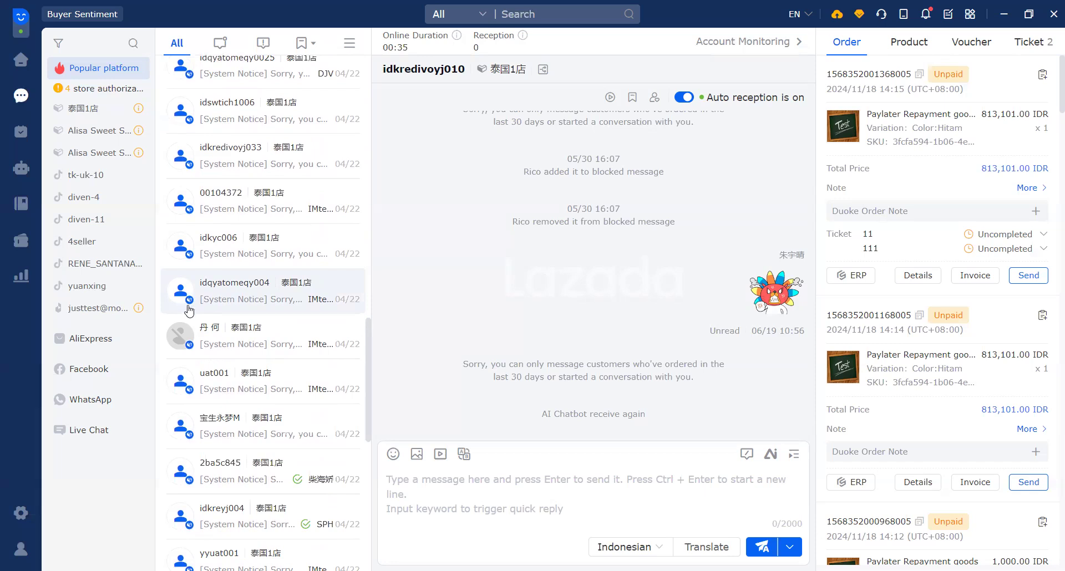
pyautogui.scroll(15, 191, 309)
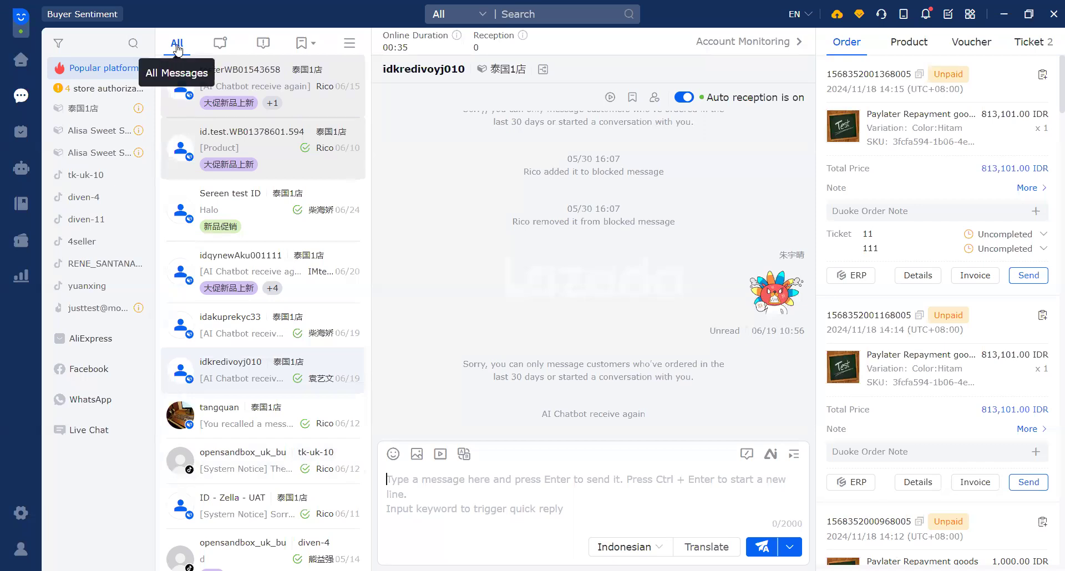
pyautogui.click(222, 46)
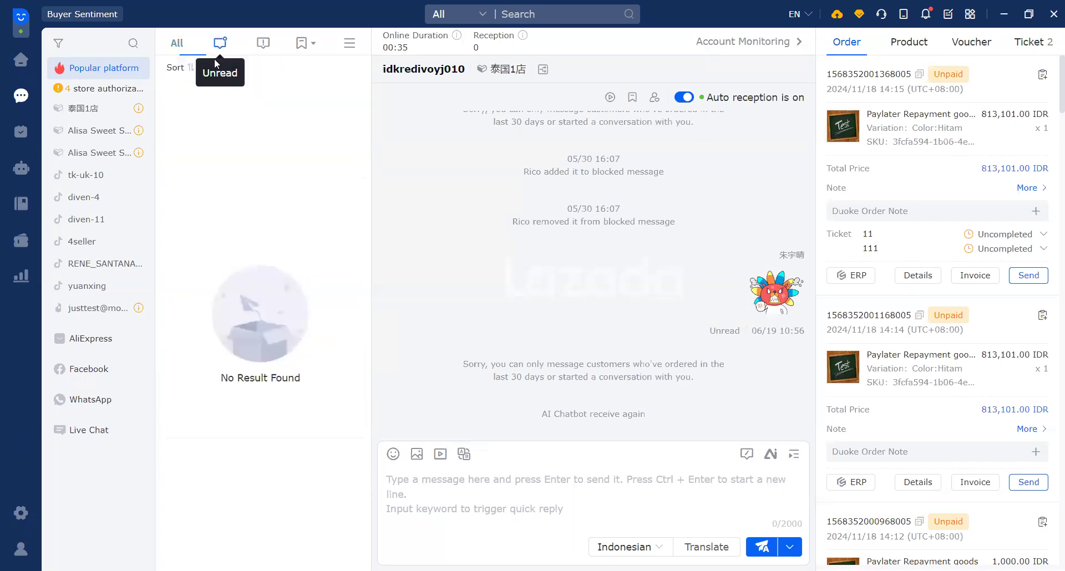
pyautogui.click(181, 49)
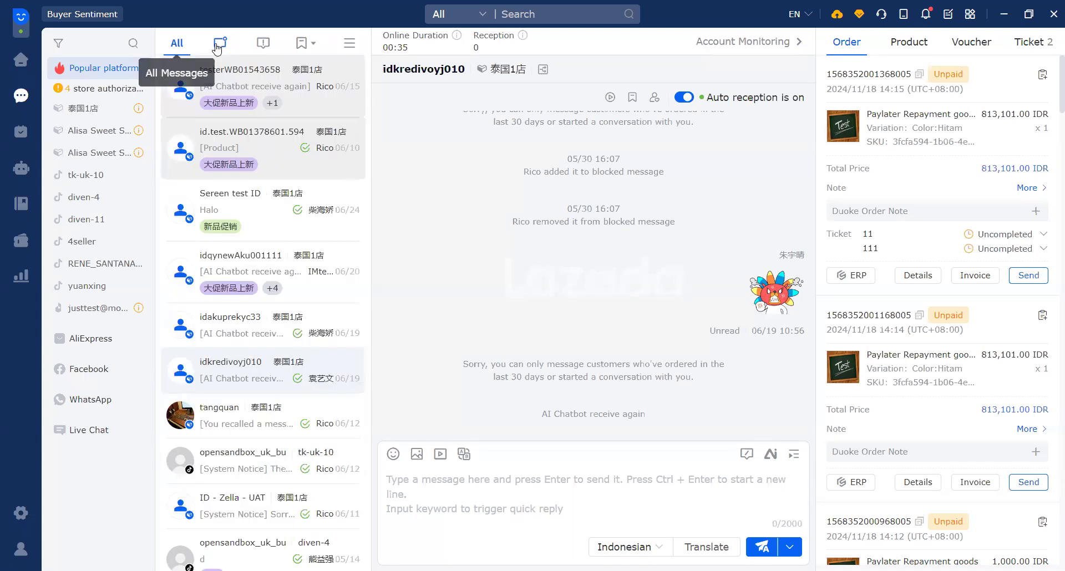
pyautogui.rightClick(251, 215)
pyautogui.click(278, 246)
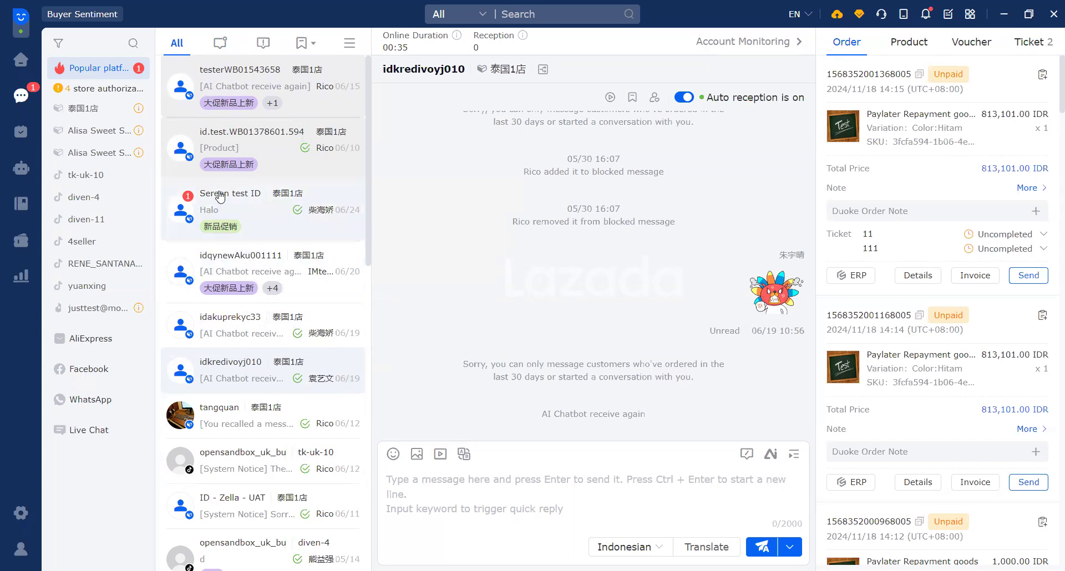
pyautogui.click(222, 49)
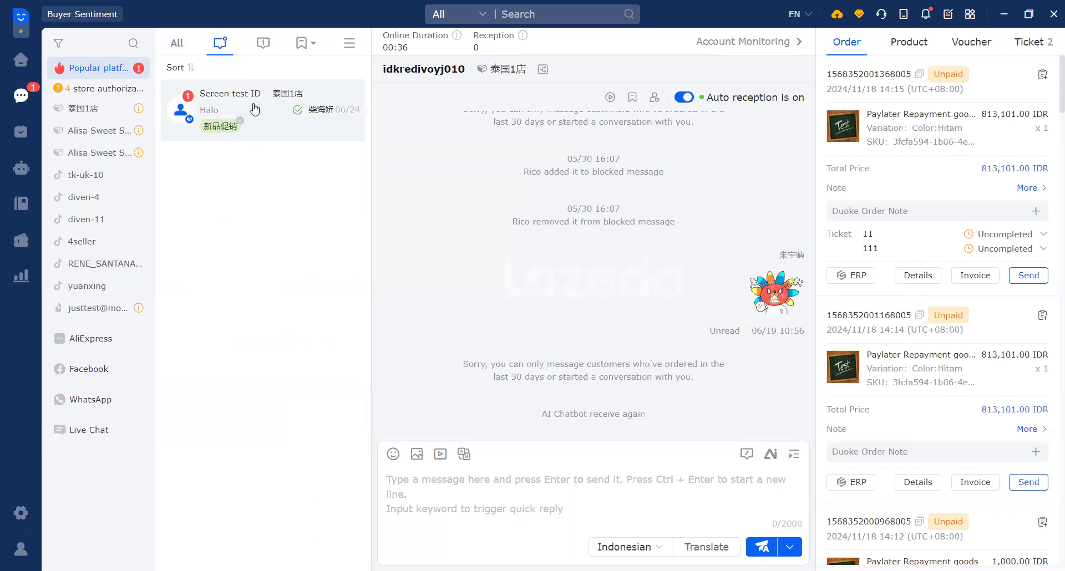
pyautogui.click(262, 49)
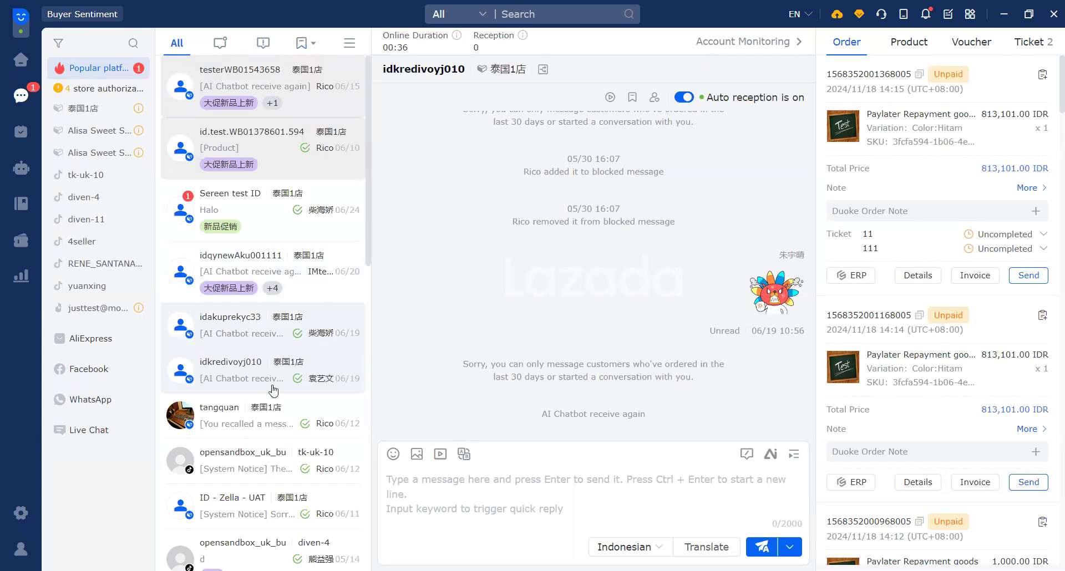
# Create a new green conversation tag named 'out of stock' under Mark > Manage.
pyautogui.click(313, 46)
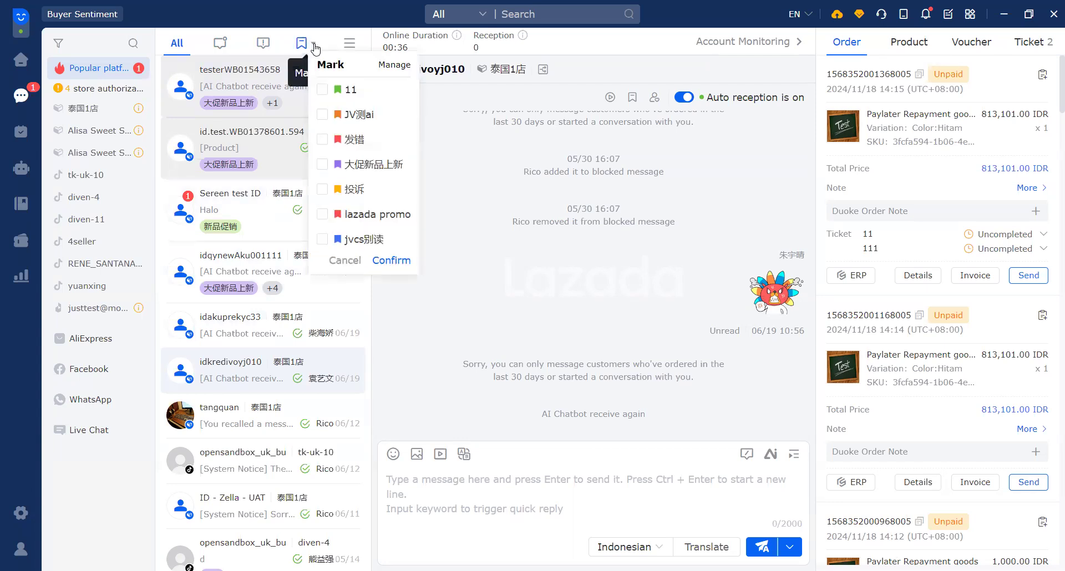
pyautogui.click(395, 68)
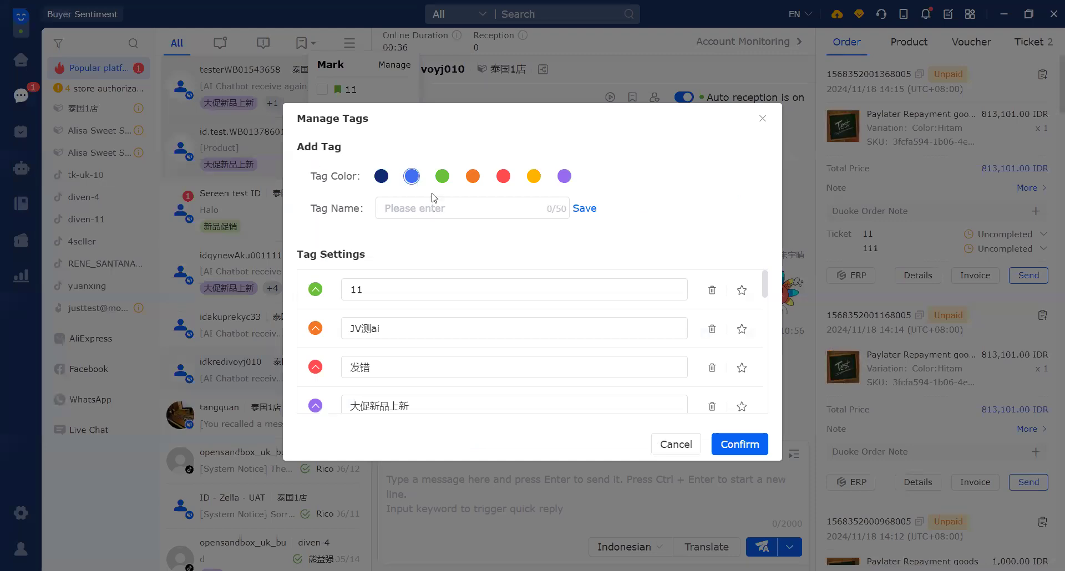
pyautogui.click(443, 176)
pyautogui.click(417, 210)
pyautogui.scroll(-5, 482, 336)
pyautogui.scroll(5, 484, 343)
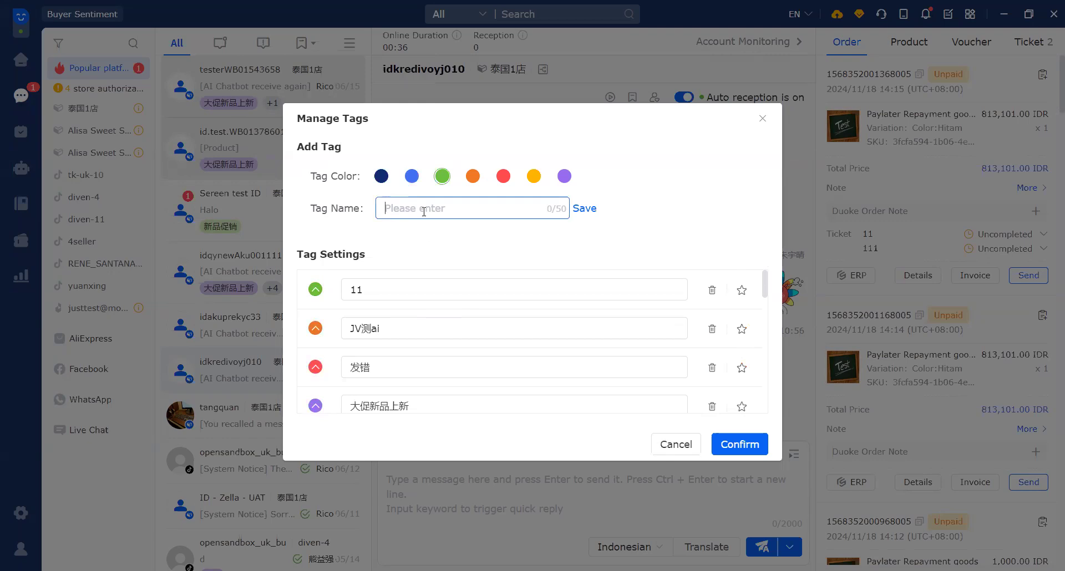
pyautogui.write('ou')
pyautogui.write('t of stoc')
pyautogui.write('ock')
pyautogui.click(586, 214)
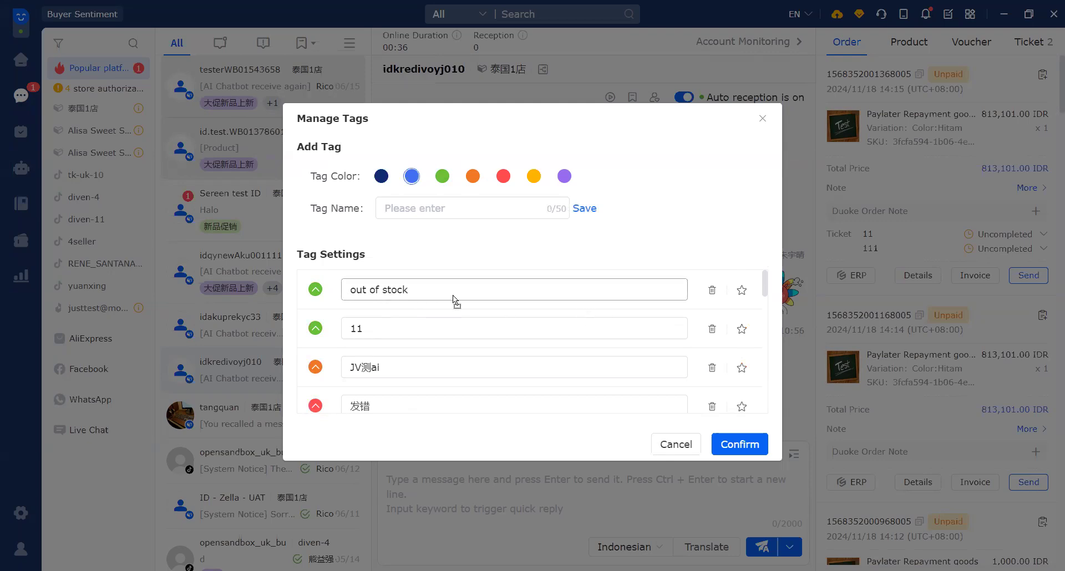
# Star 'out of stock' as a commonly used tag and confirm the tag settings.
pyautogui.click(640, 286)
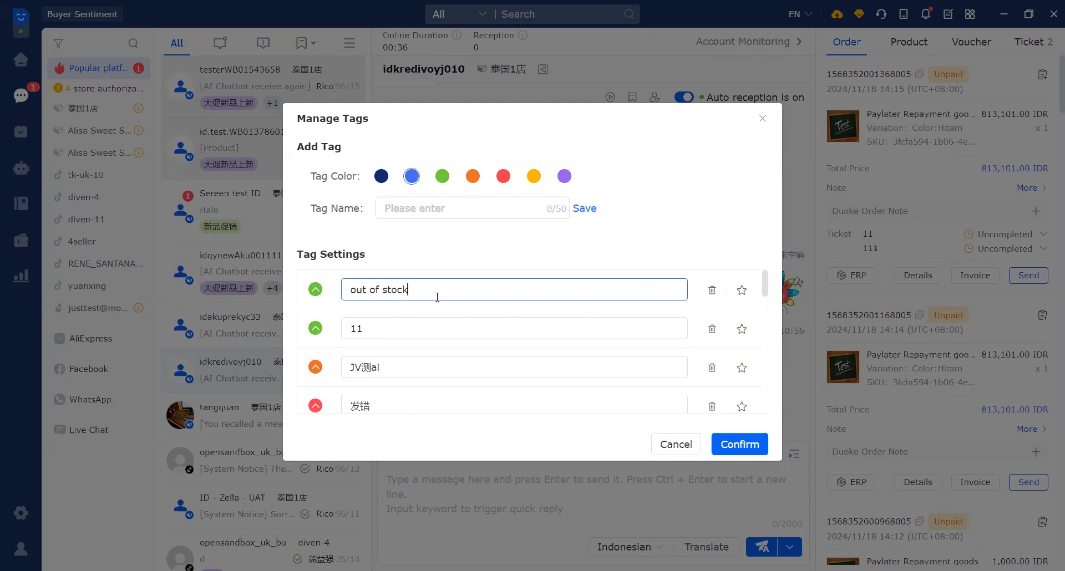
pyautogui.click(741, 292)
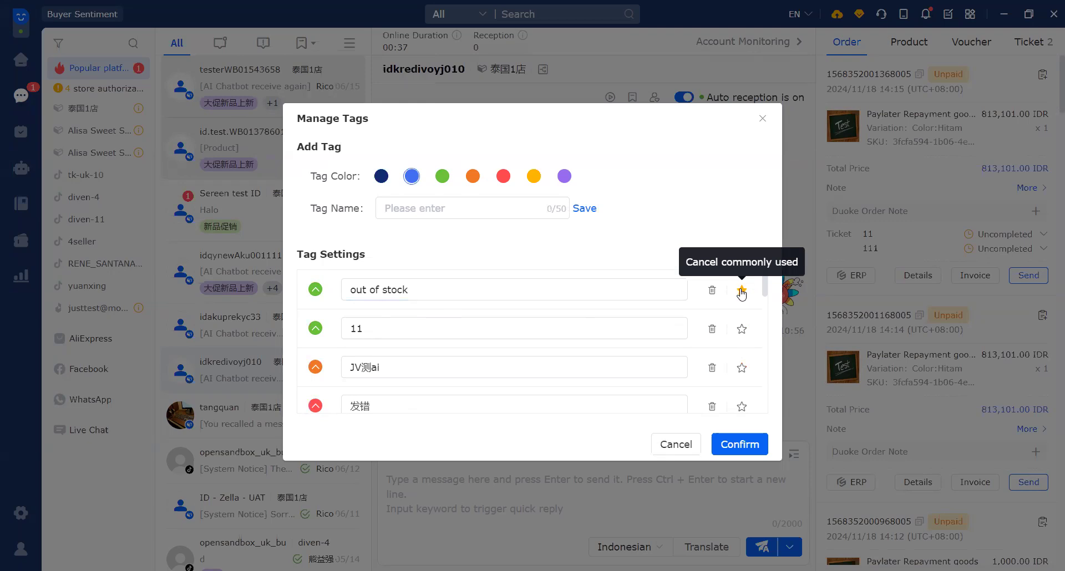
pyautogui.click(751, 443)
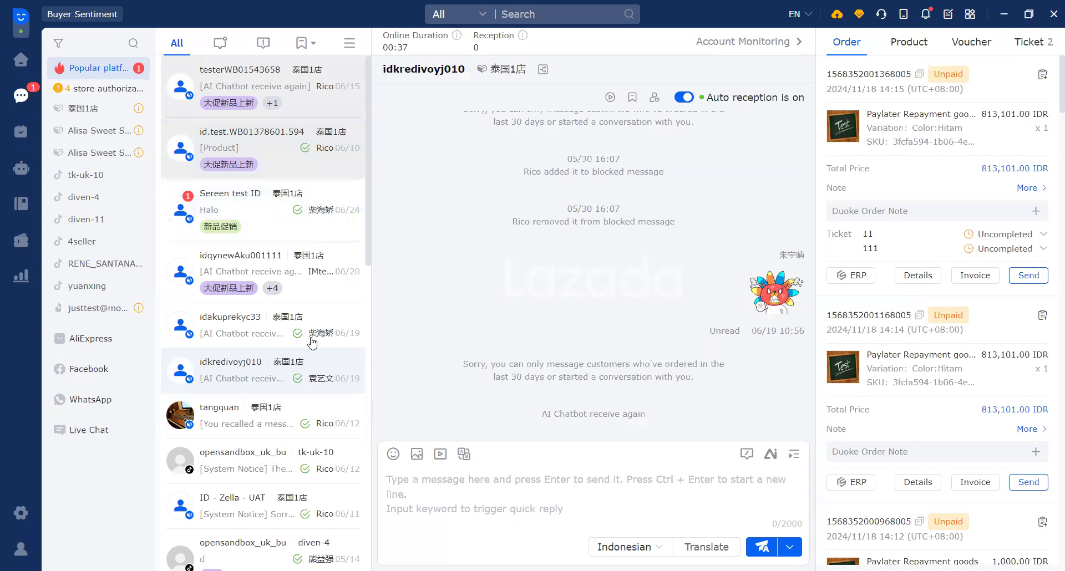
# Tag the first three buyer conversations in the list as out of stock.
pyautogui.rightClick(266, 206)
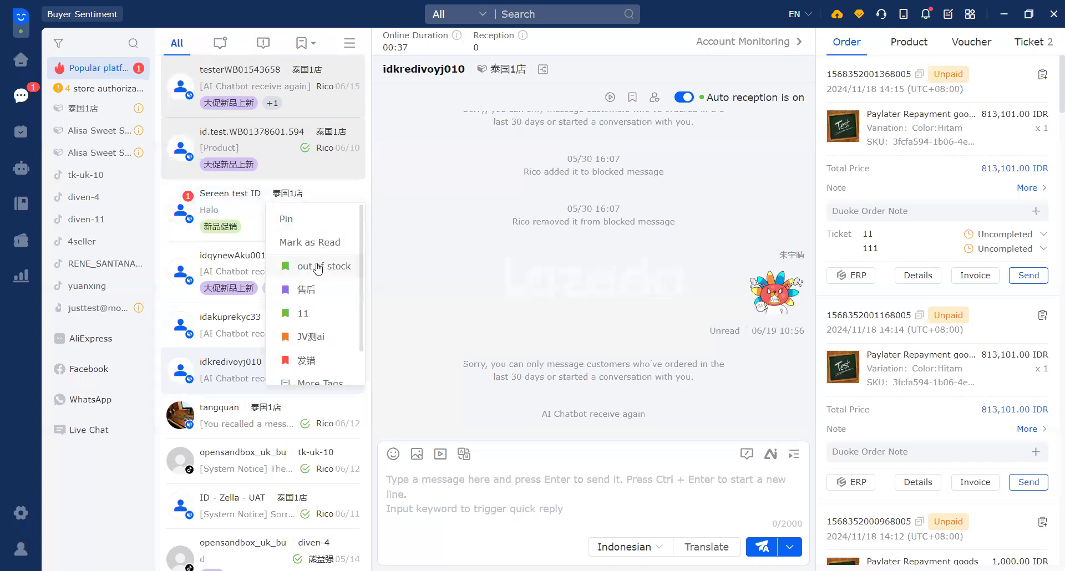
pyautogui.click(294, 266)
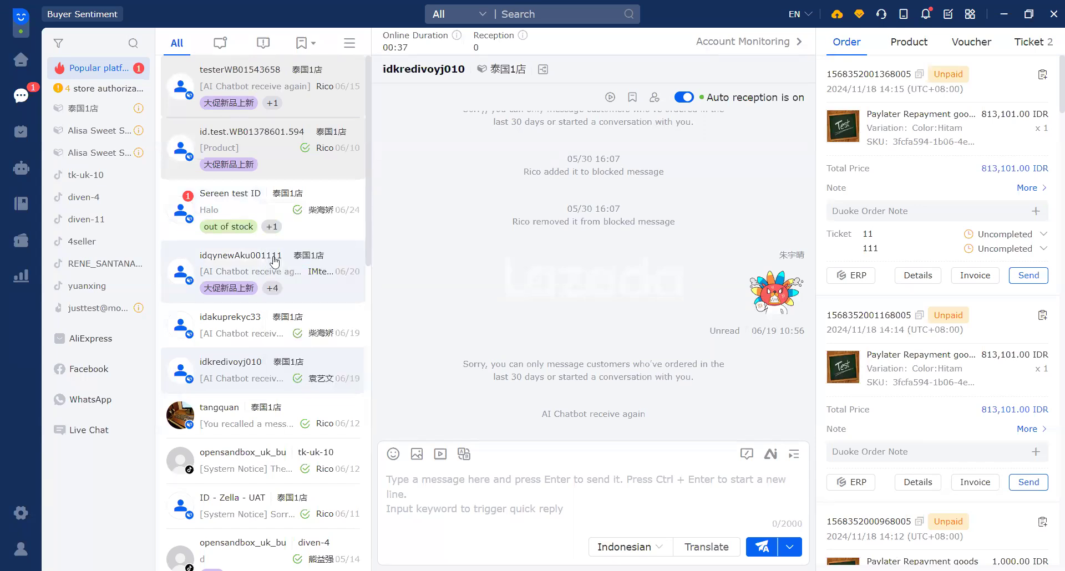
pyautogui.rightClick(274, 261)
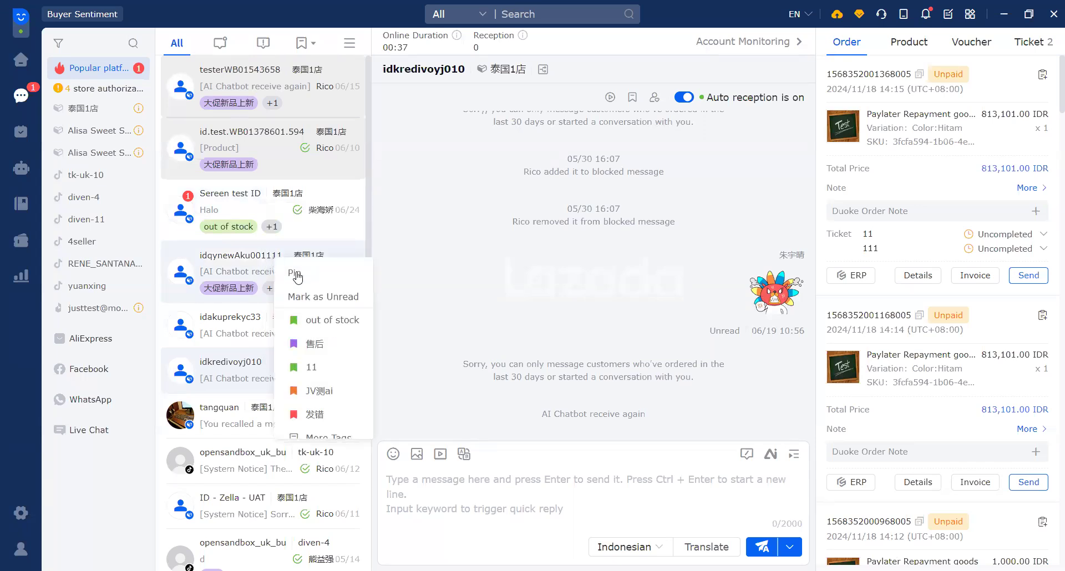
pyautogui.click(330, 320)
pyautogui.rightClick(251, 330)
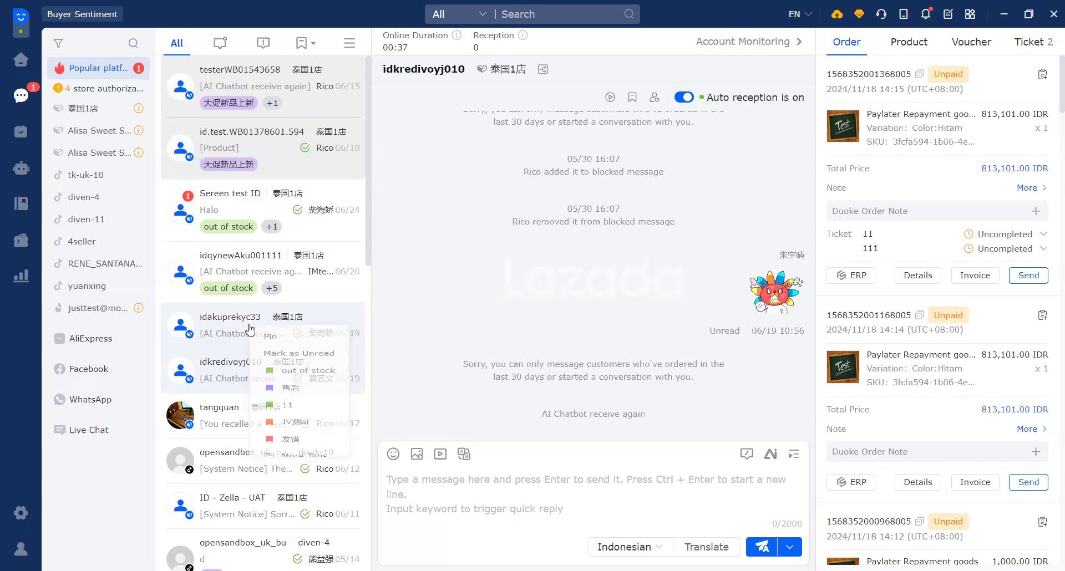
pyautogui.click(294, 385)
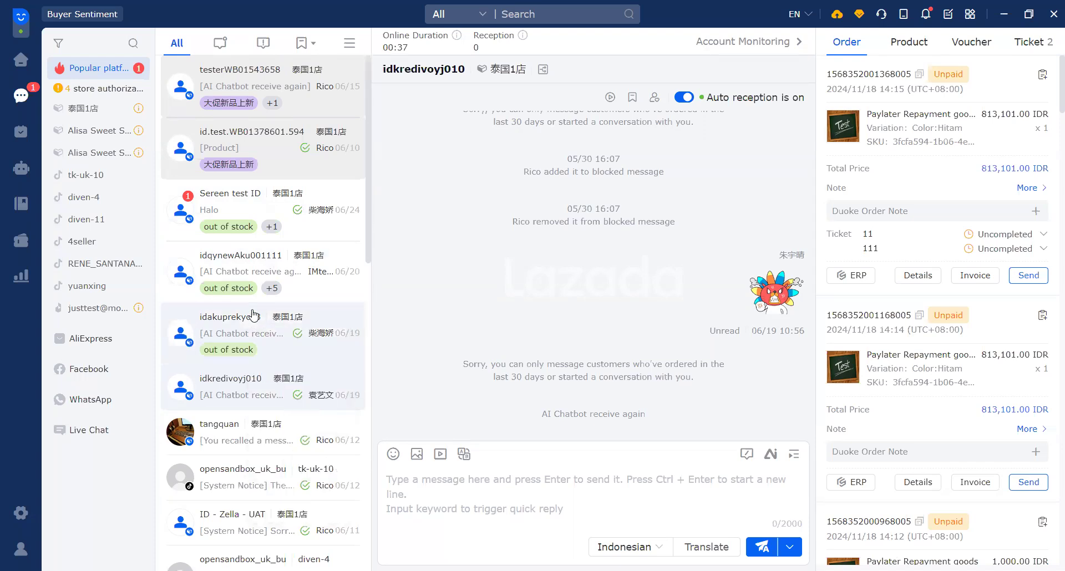
# Tag the open chat and one more conversation as out of stock.
pyautogui.scroll(-3, 253, 315)
pyautogui.rightClick(252, 261)
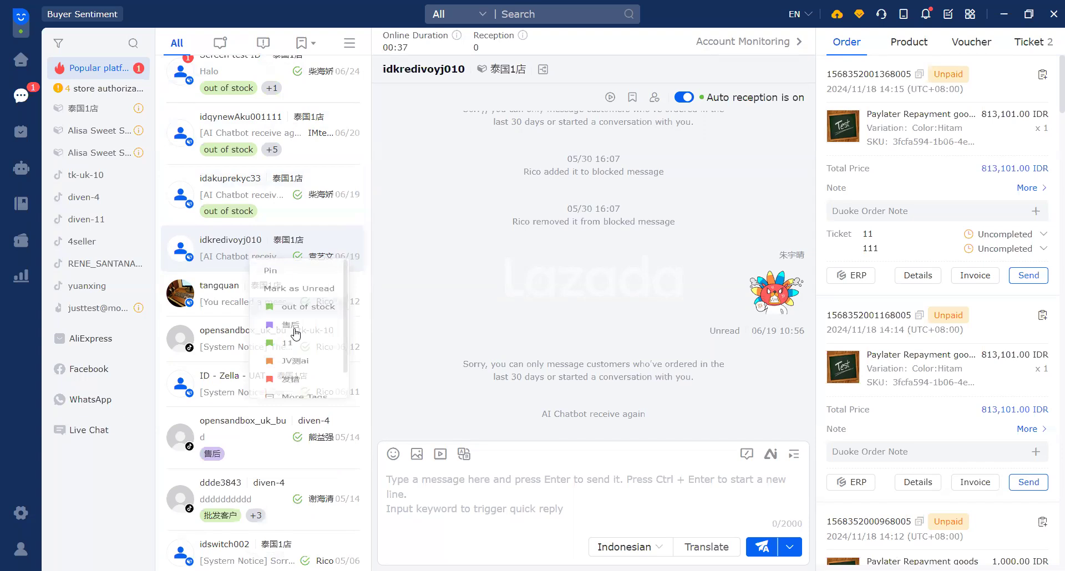
pyautogui.click(302, 307)
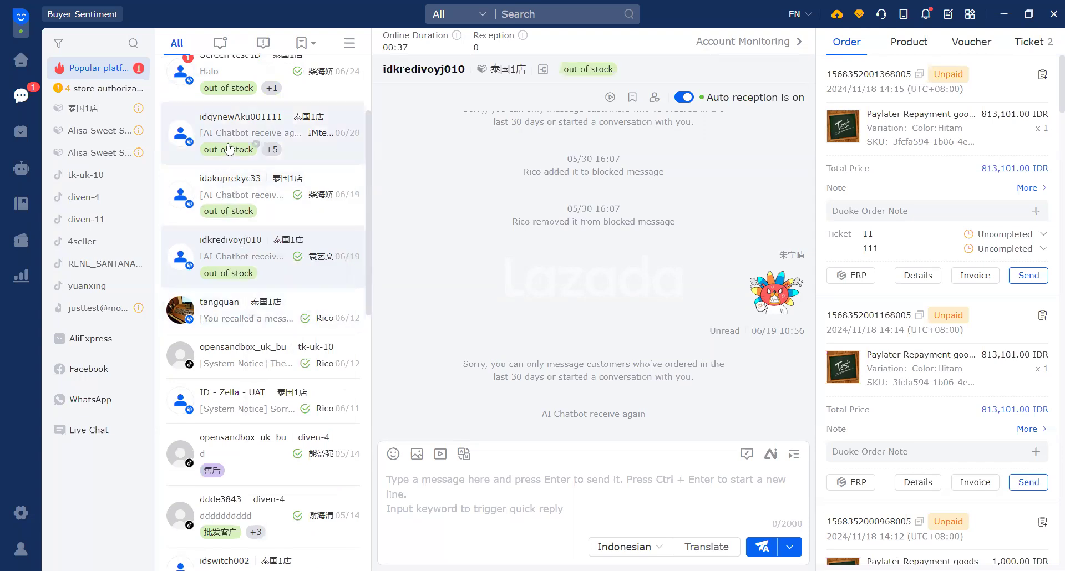
pyautogui.scroll(2, 227, 148)
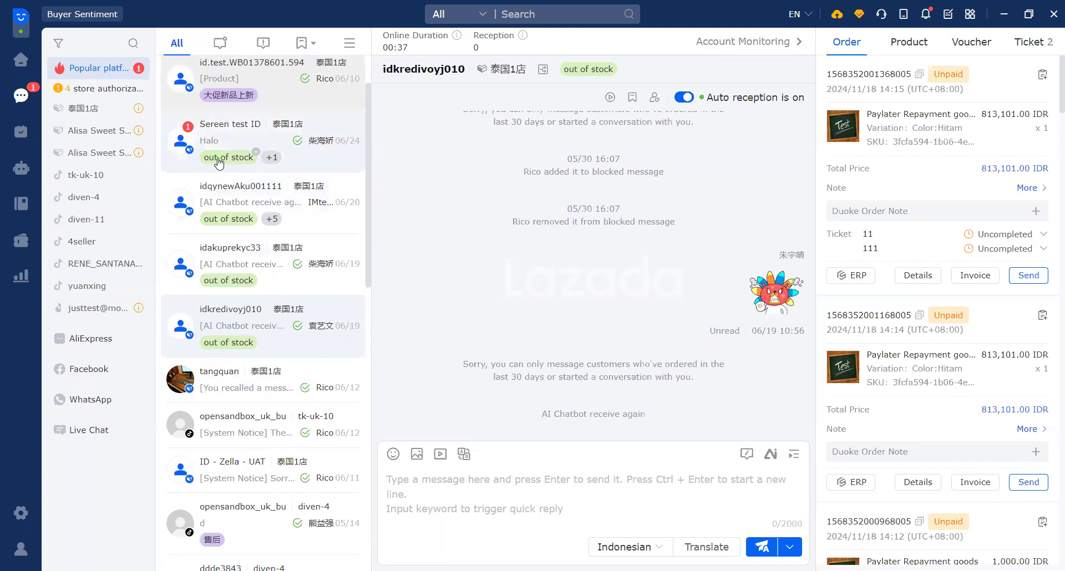
pyautogui.scroll(-2, 234, 322)
pyautogui.rightClick(234, 314)
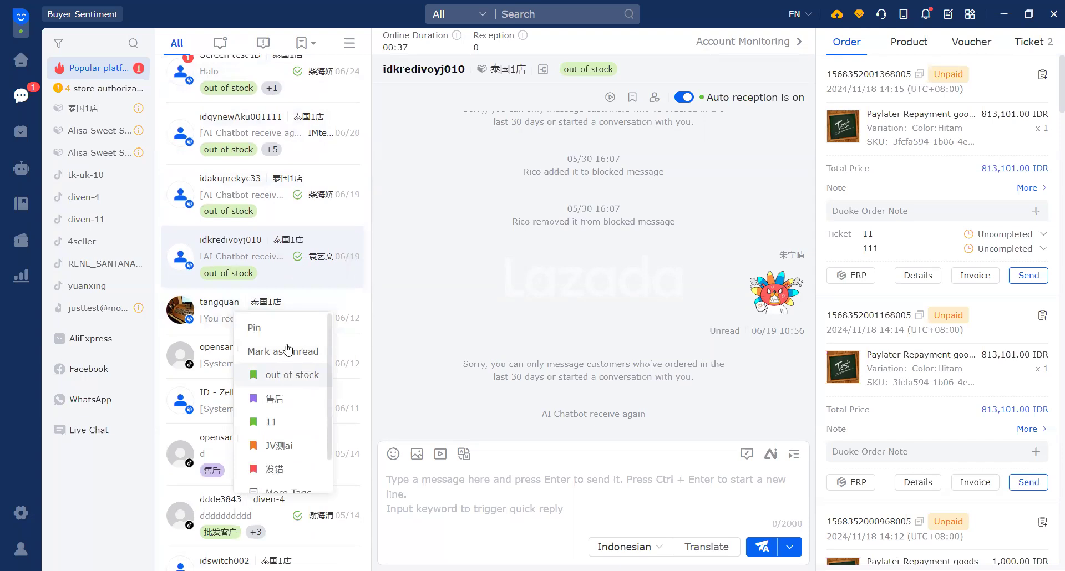
pyautogui.click(292, 374)
pyautogui.scroll(4, 248, 327)
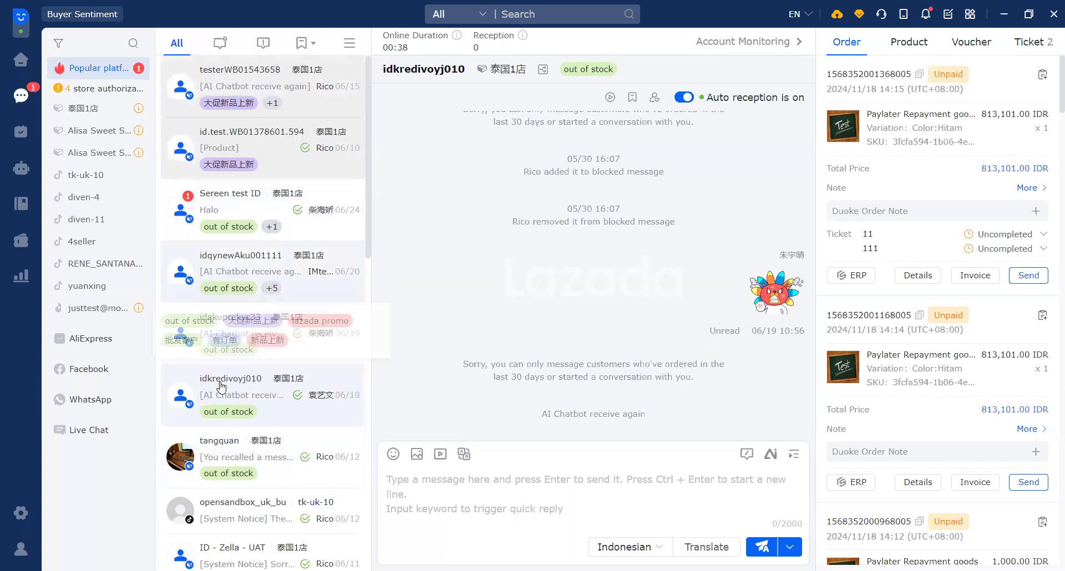
pyautogui.moveTo(184, 326)
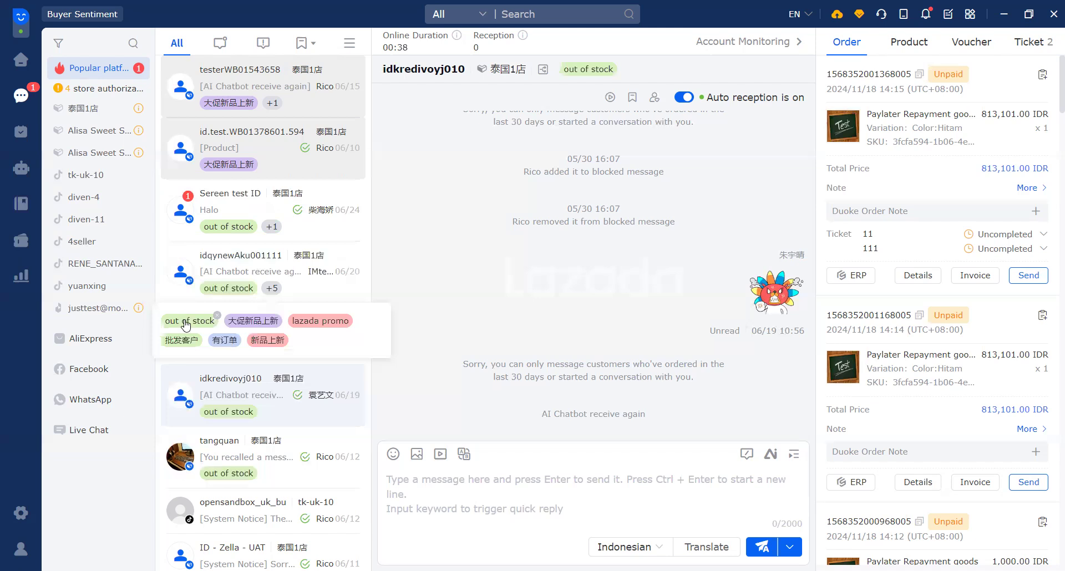
# Filter the chat list to show only out of stock conversations.
pyautogui.click(318, 51)
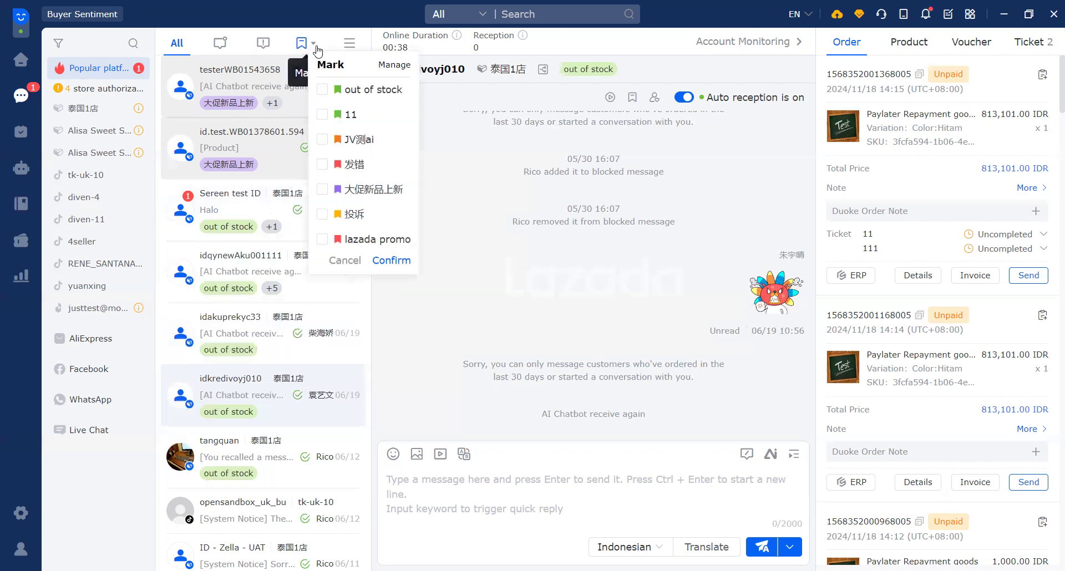
pyautogui.click(322, 91)
pyautogui.click(391, 261)
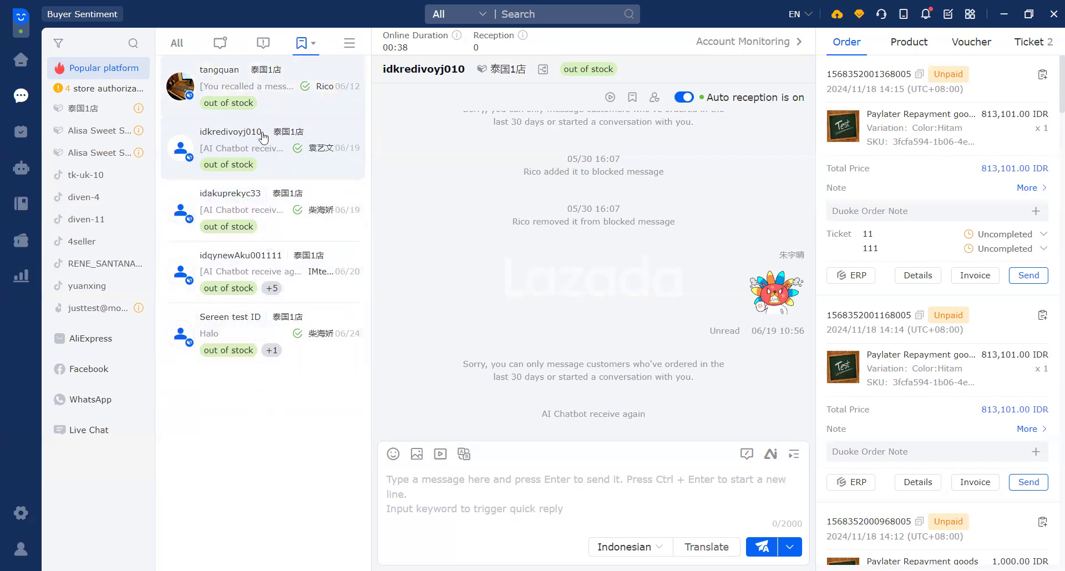
# Return to all conversations and filter the list to pending ones.
pyautogui.click(305, 43)
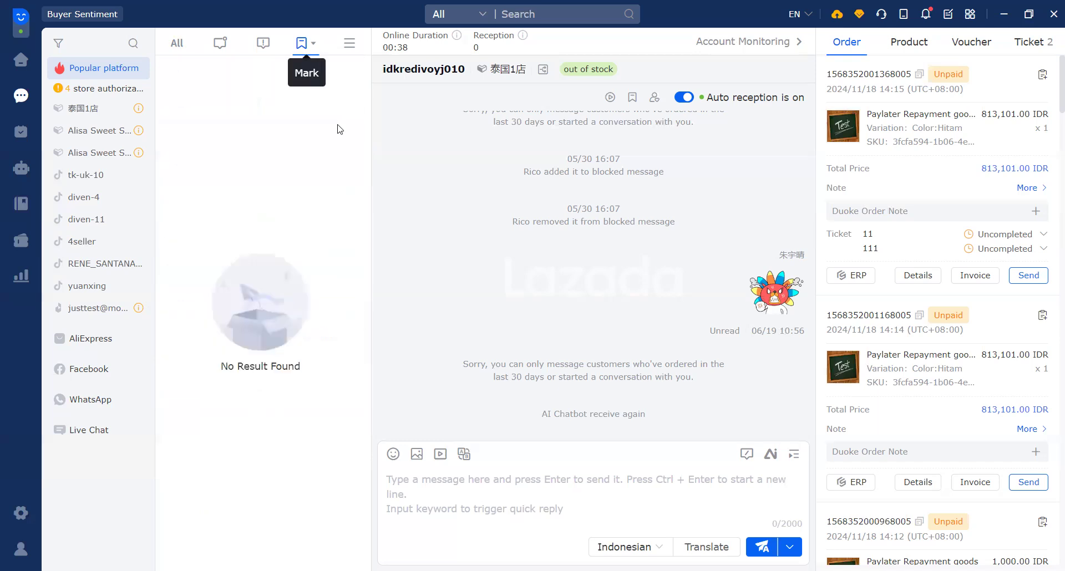
pyautogui.click(183, 45)
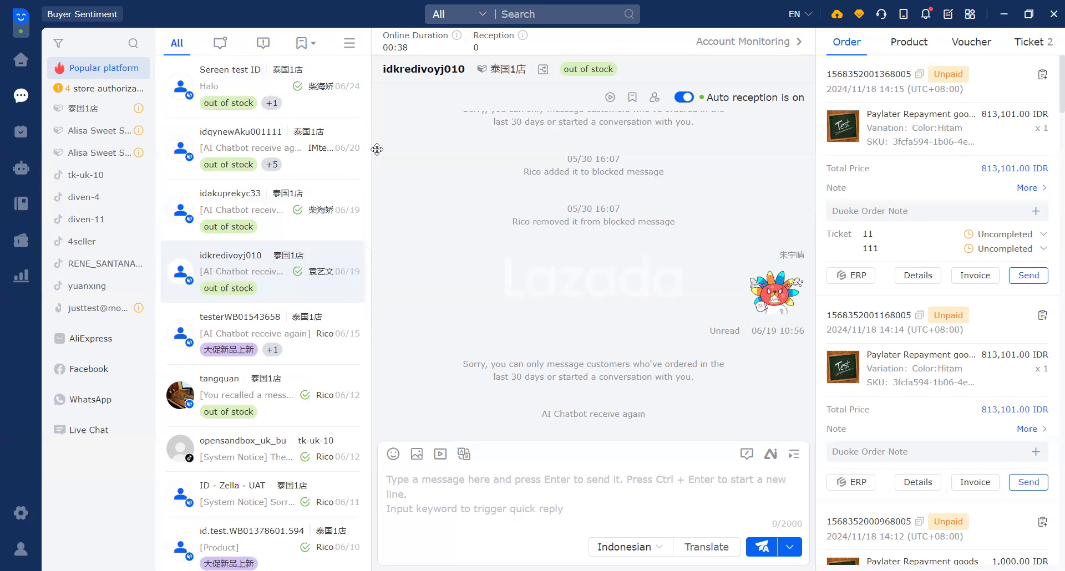
pyautogui.click(349, 46)
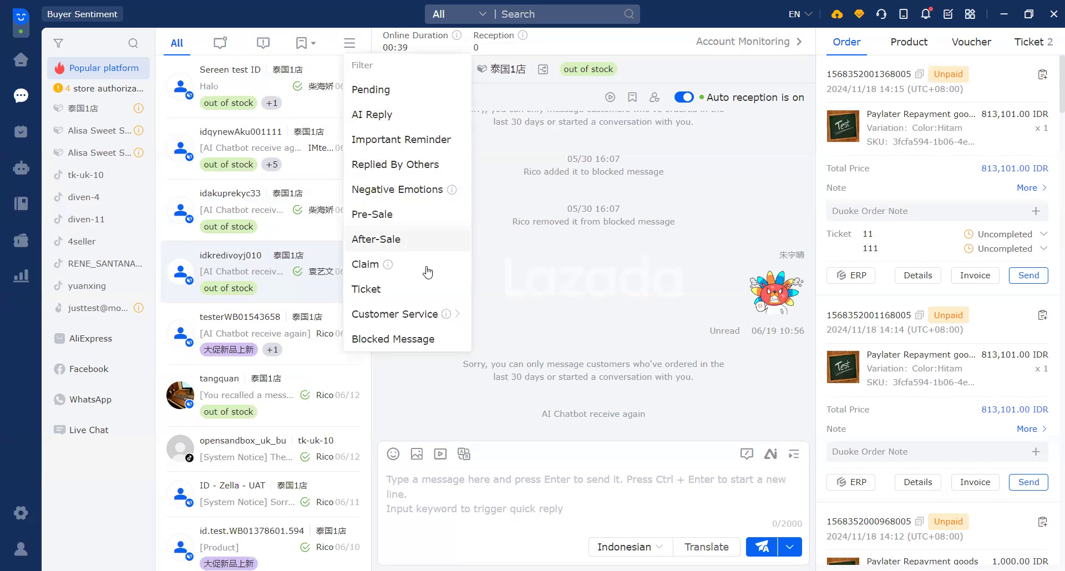
pyautogui.click(387, 91)
# Show all conversations and mark two chats, including the open one, as unread.
pyautogui.click(175, 44)
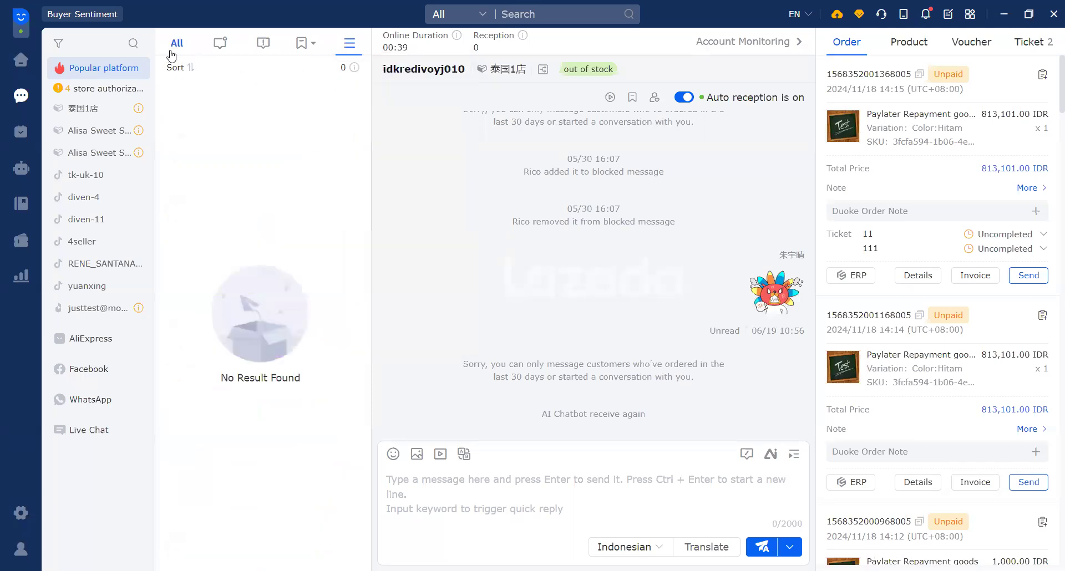
pyautogui.click(348, 44)
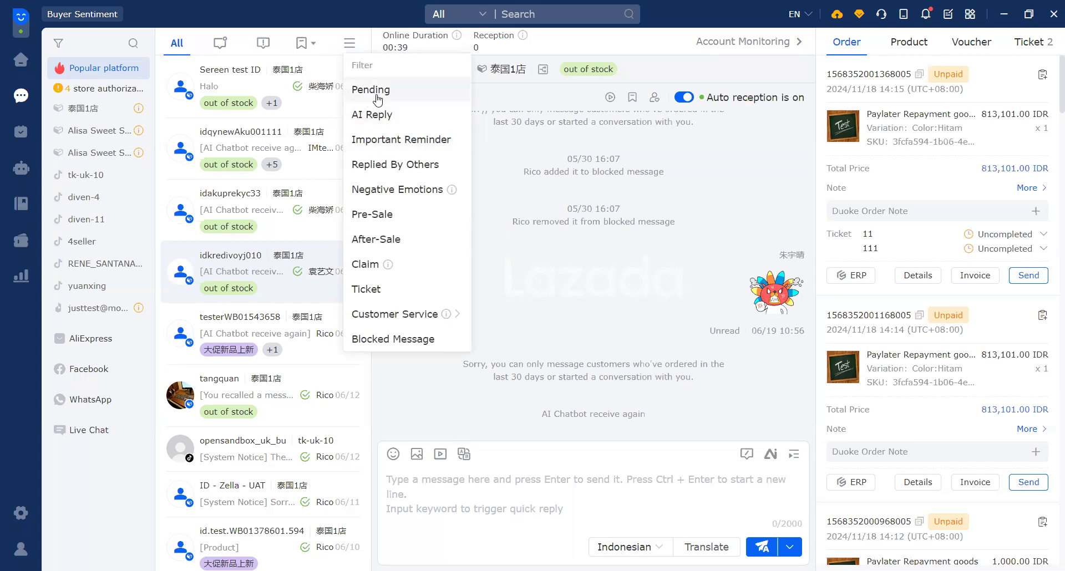
pyautogui.rightClick(257, 344)
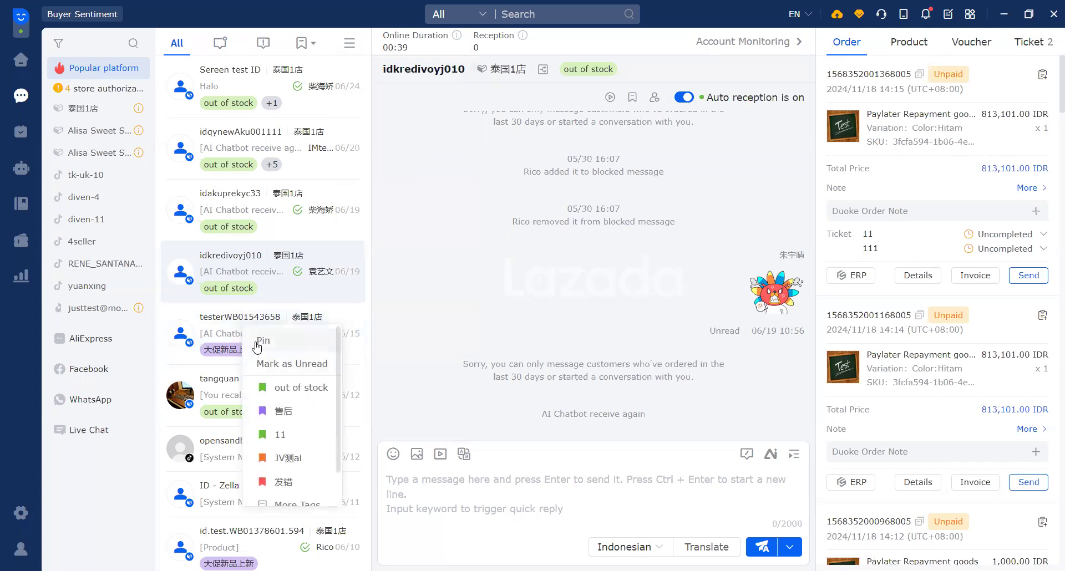
pyautogui.click(294, 364)
pyautogui.rightClick(258, 270)
pyautogui.click(290, 307)
# Try the Pending filter, return to All, and reopen the filter options.
pyautogui.click(350, 43)
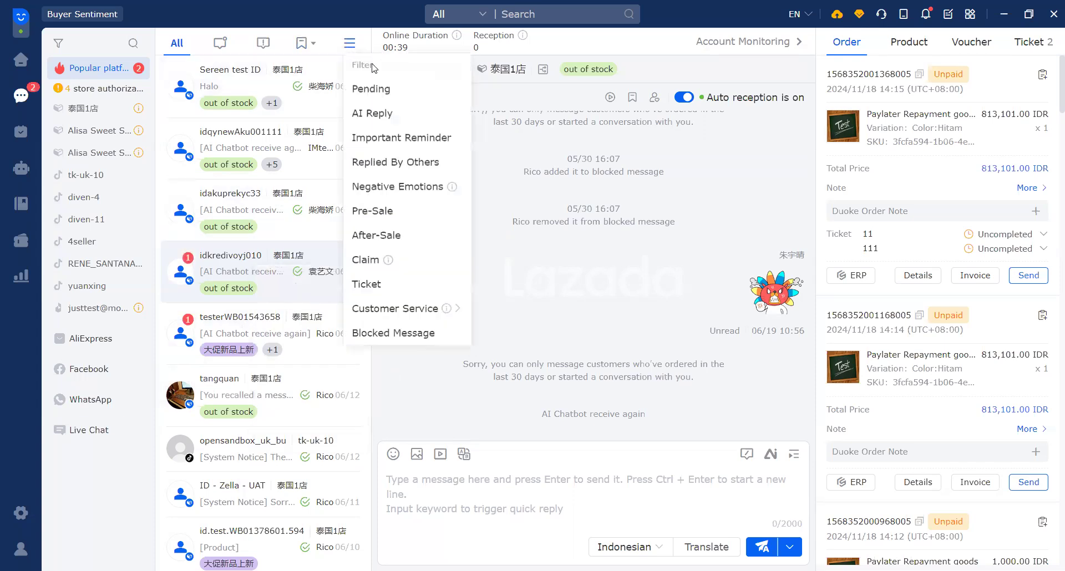
pyautogui.click(372, 89)
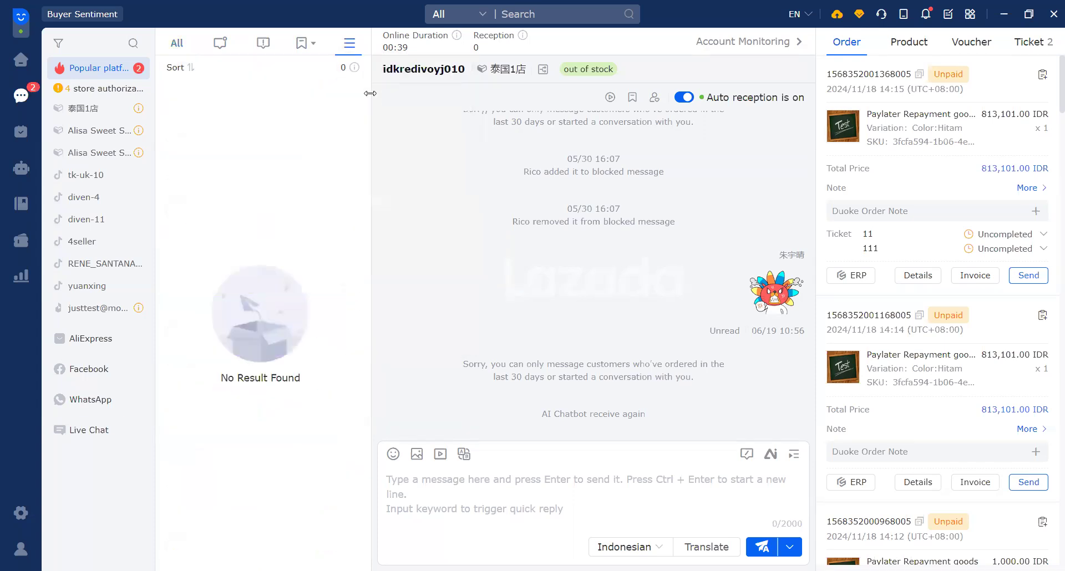
pyautogui.click(177, 50)
pyautogui.click(350, 43)
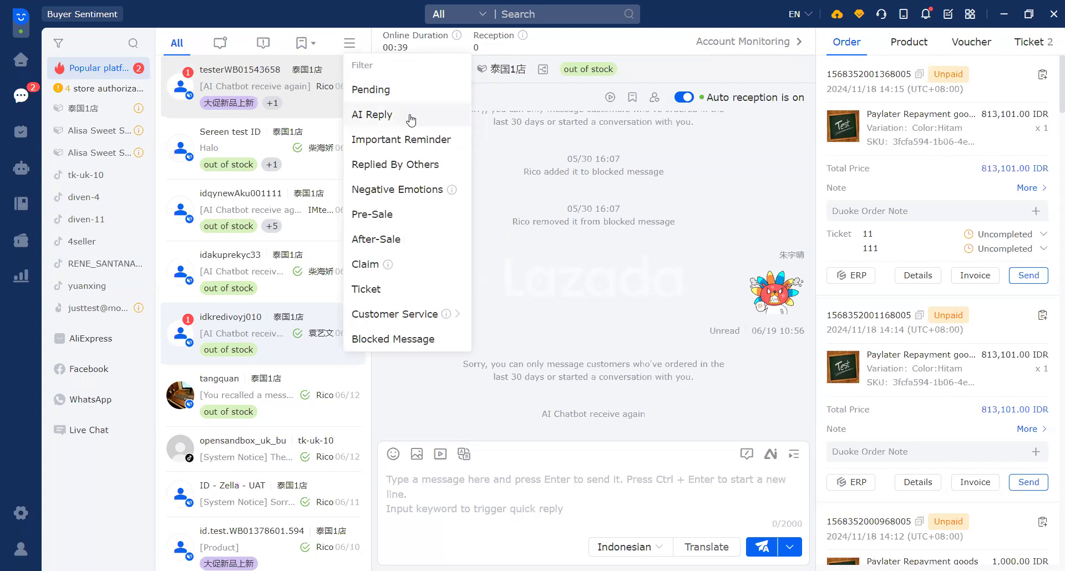
# Briefly show AI-reply conversations, clear back to All, and open the Marketing/Auto Rules tools panel.
pyautogui.click(382, 116)
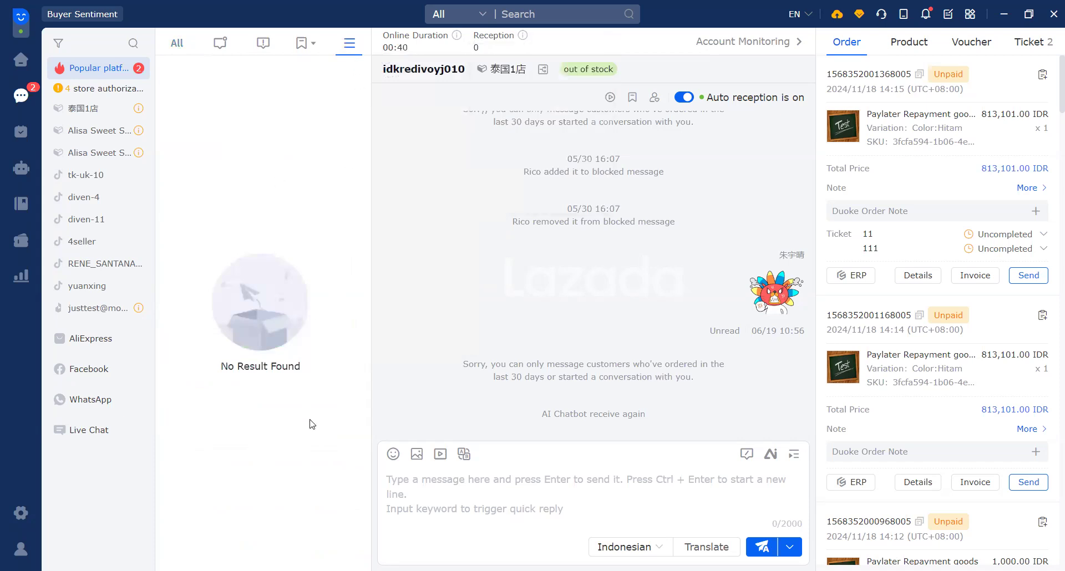
pyautogui.click(169, 48)
pyautogui.moveTo(349, 43)
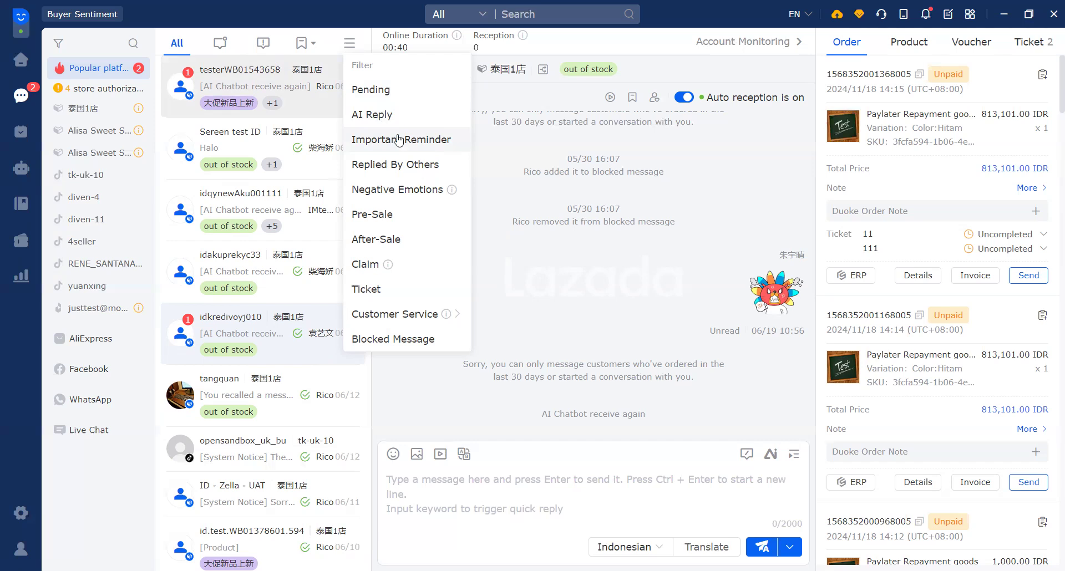
pyautogui.click(22, 239)
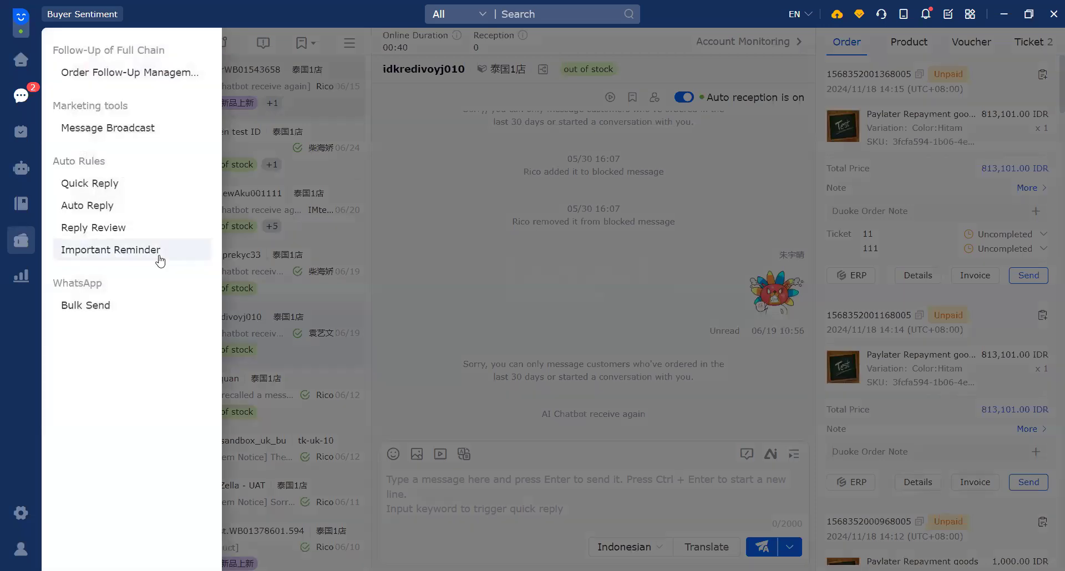
# Open Auto Rules > Important Reminder and scroll through its reminder settings.
pyautogui.click(161, 250)
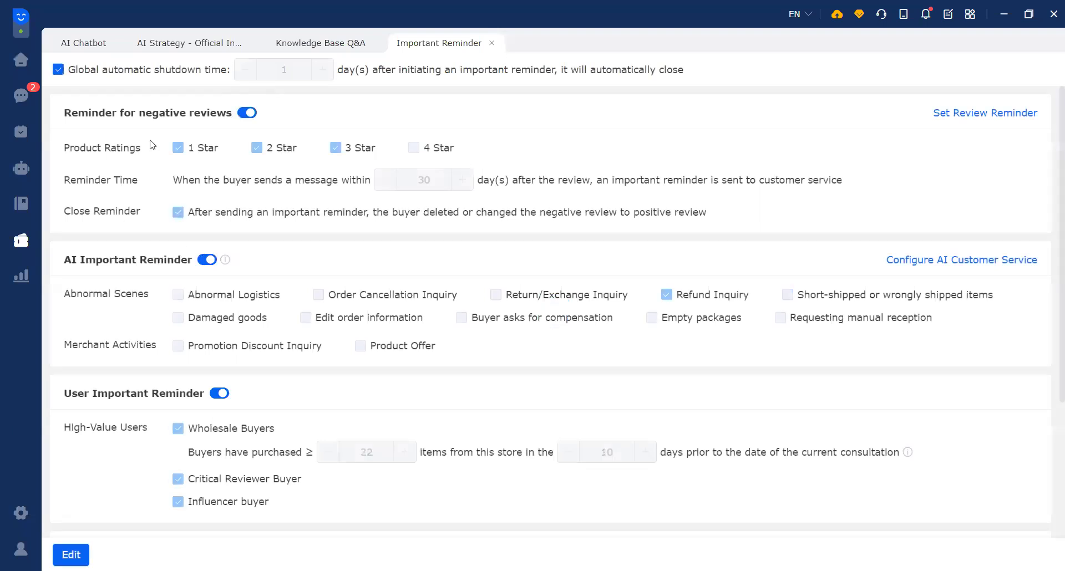
pyautogui.scroll(-3, 198, 189)
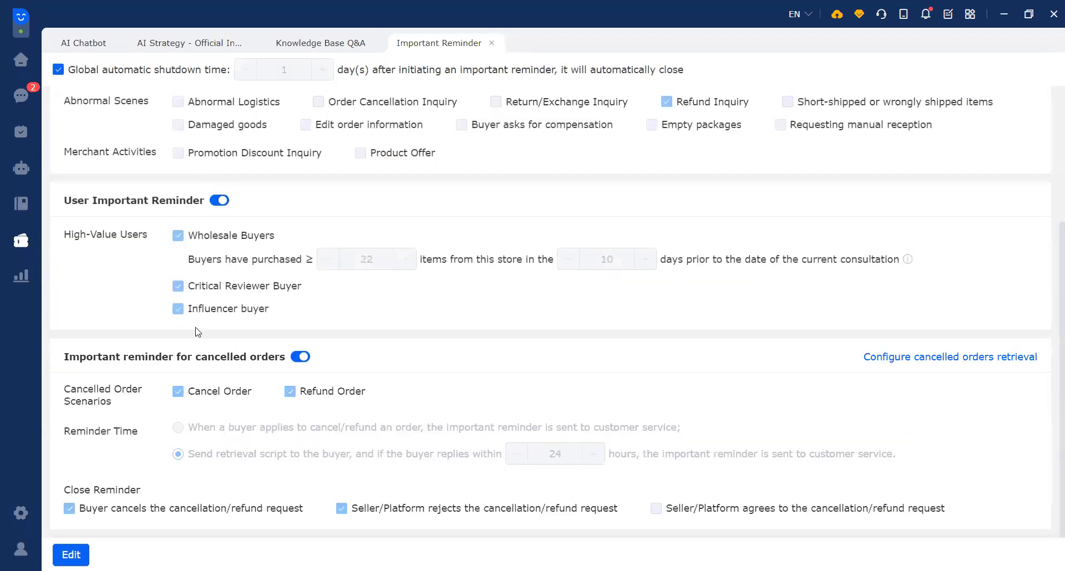
pyautogui.scroll(3, 191, 355)
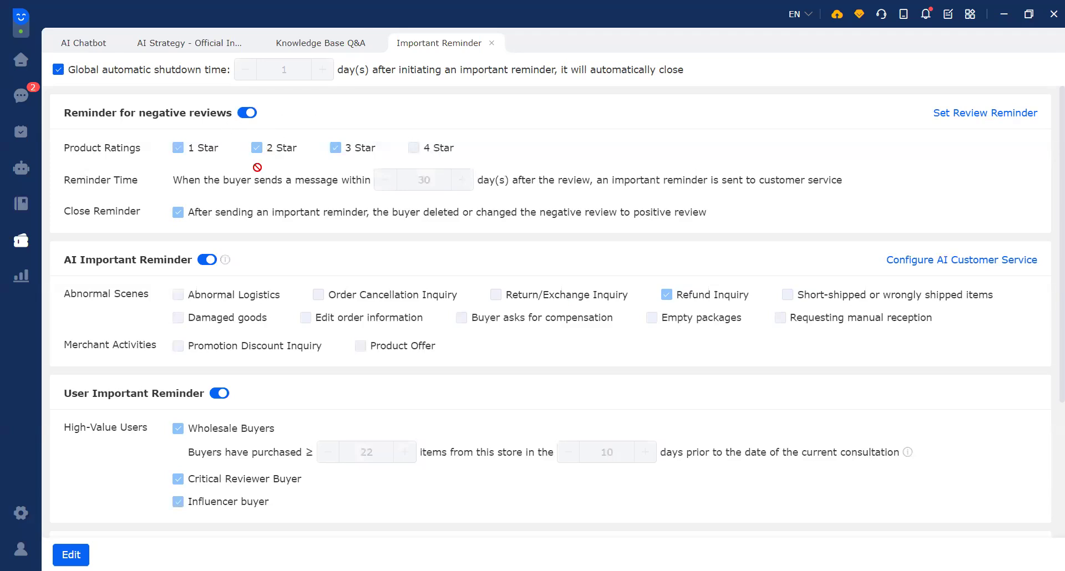
pyautogui.scroll(-3, 264, 143)
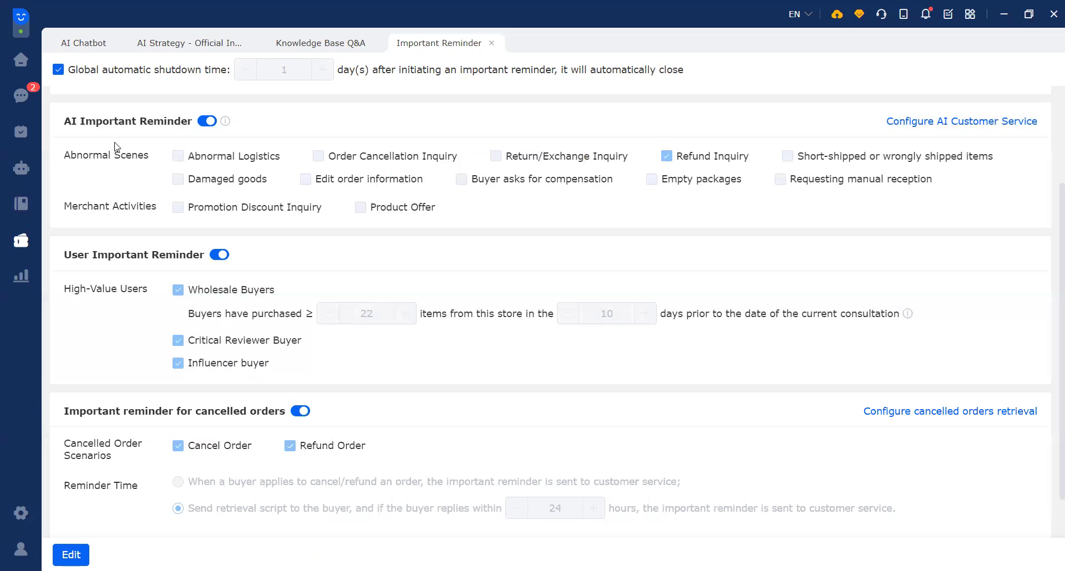
pyautogui.scroll(-1, 204, 178)
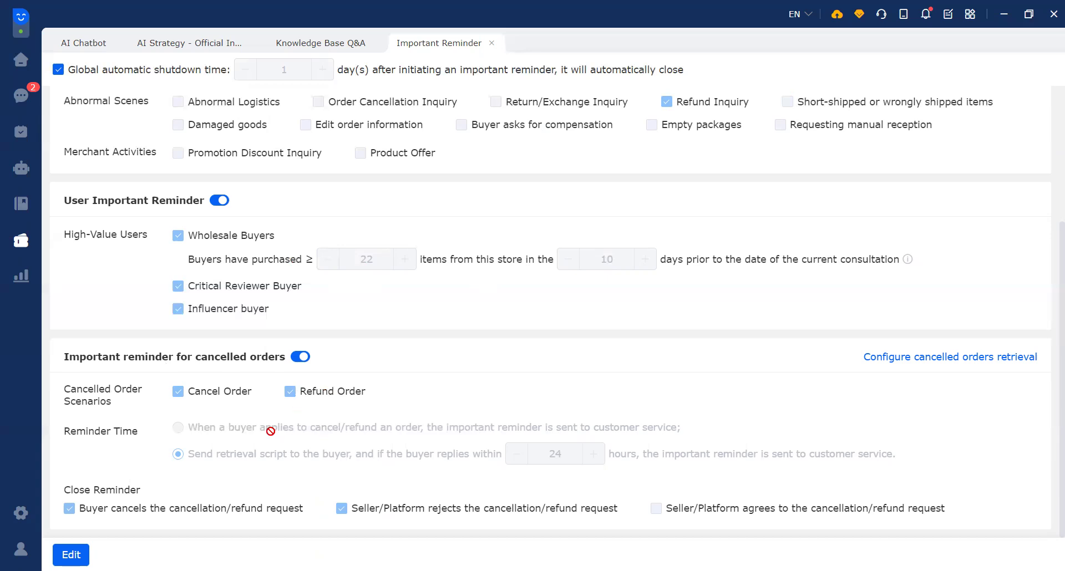
pyautogui.scroll(3, 277, 327)
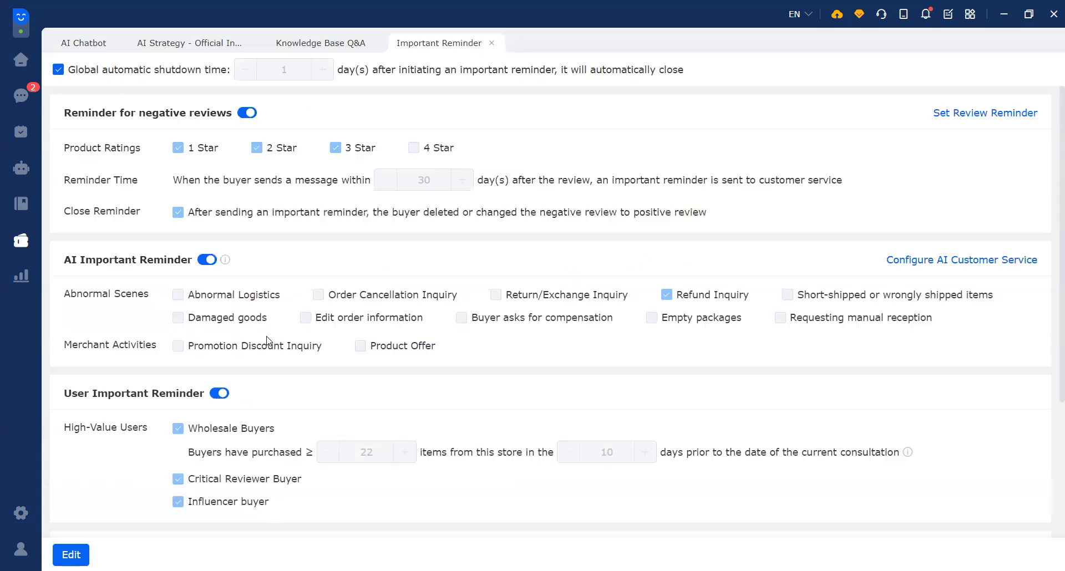
pyautogui.scroll(-3, 255, 246)
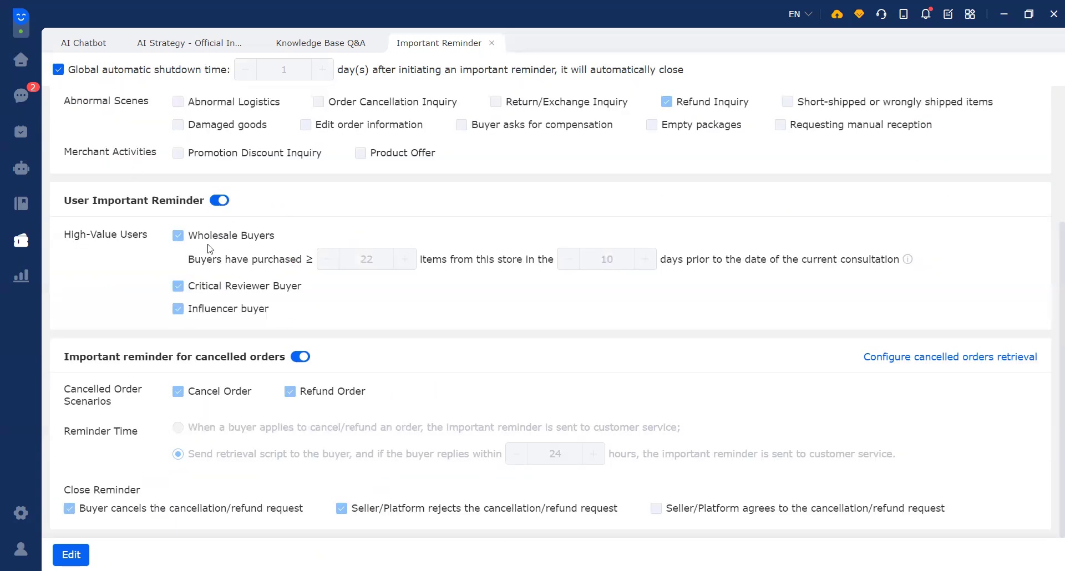
pyautogui.scroll(3, 257, 284)
pyautogui.scroll(-3, 272, 264)
# Return to the chat workspace and filter the list to After-Sale conversations.
pyautogui.click(21, 95)
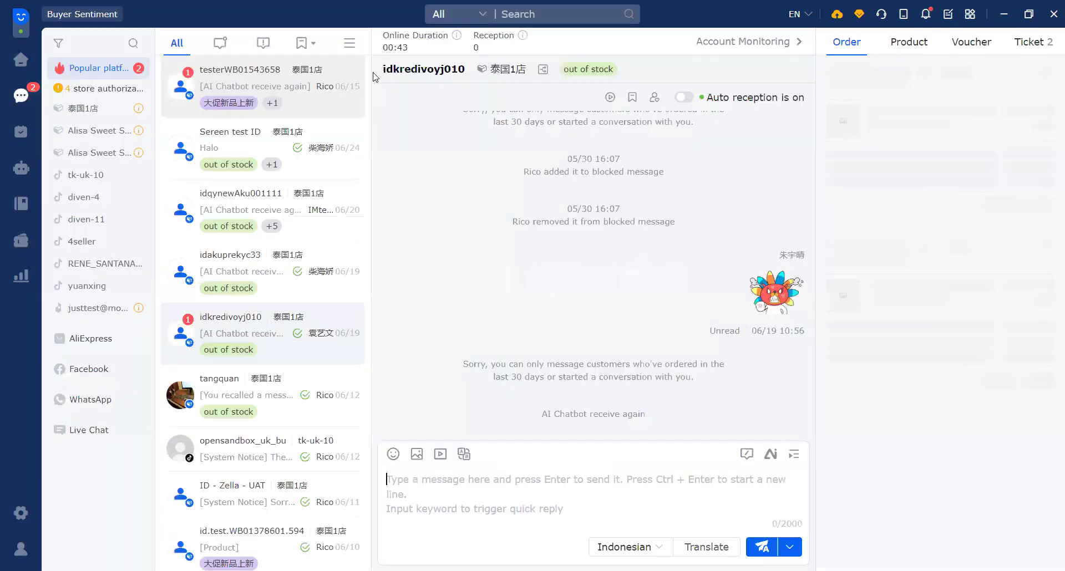
pyautogui.click(350, 47)
pyautogui.click(349, 47)
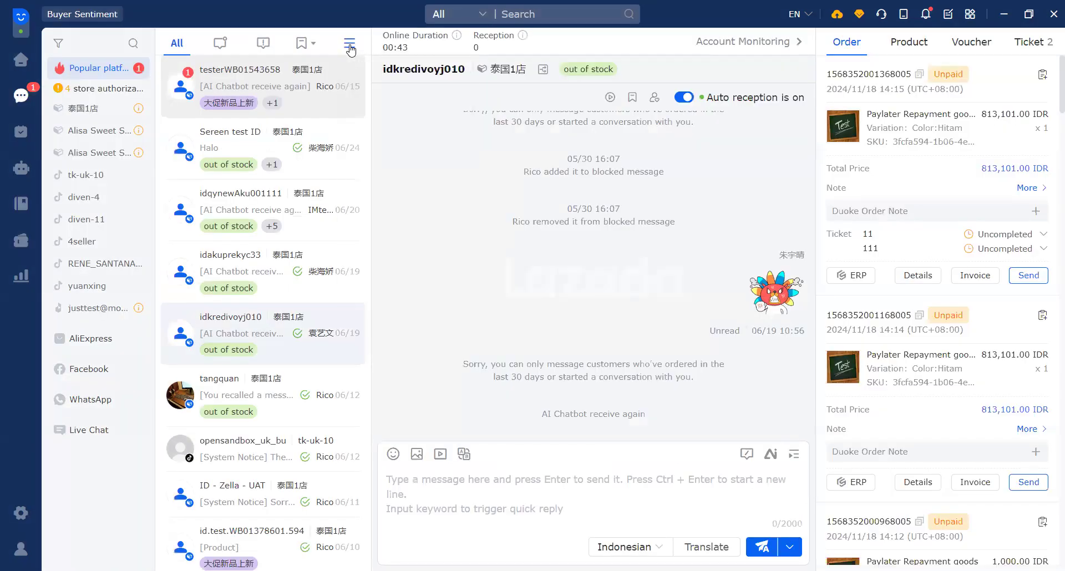
pyautogui.click(350, 47)
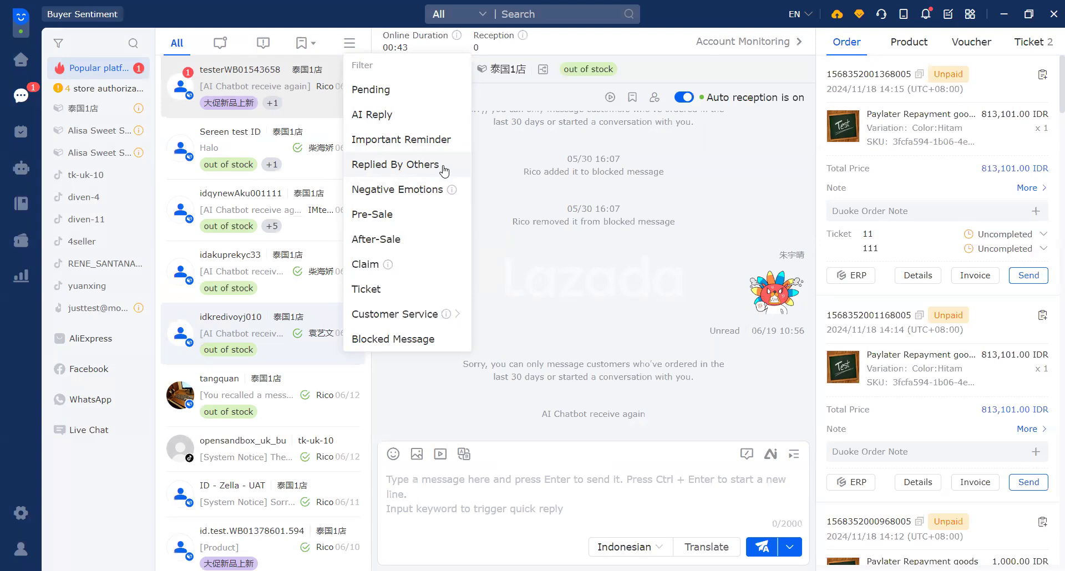
pyautogui.click(403, 244)
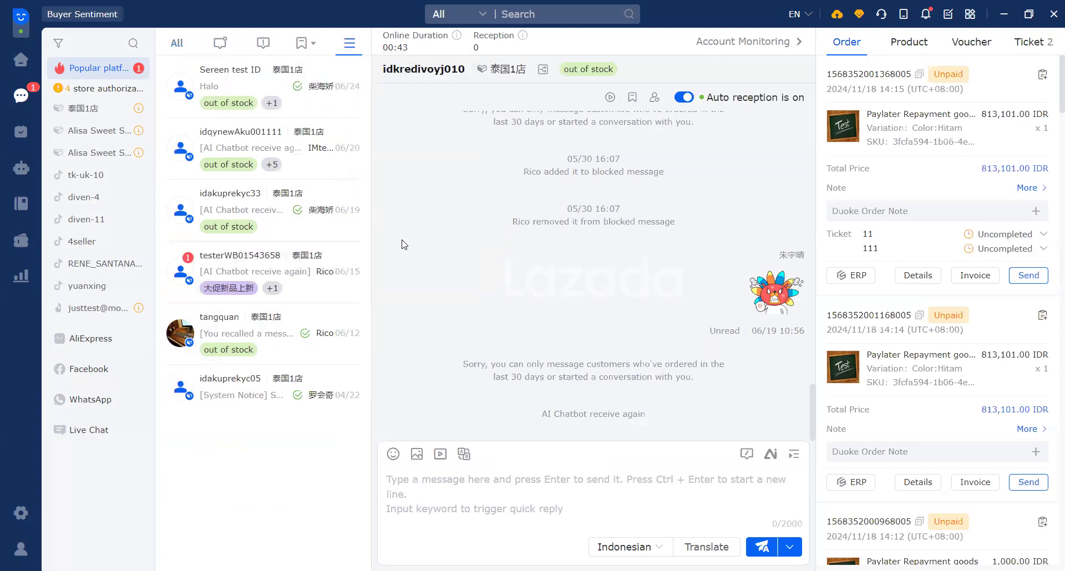
# Open the second After-Sale conversation, then dismiss the filter options unchanged.
pyautogui.click(350, 49)
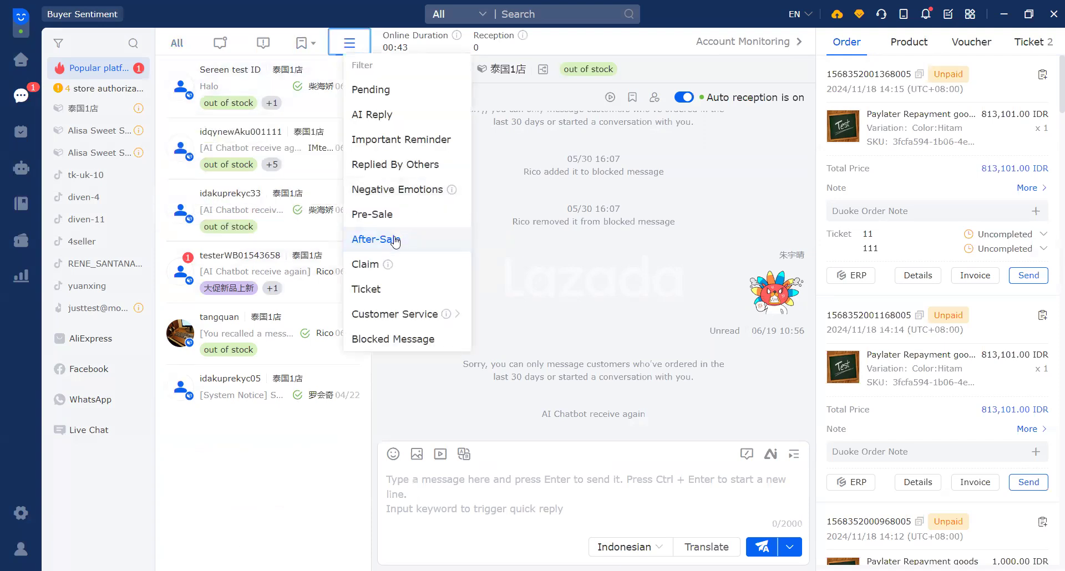
pyautogui.click(312, 109)
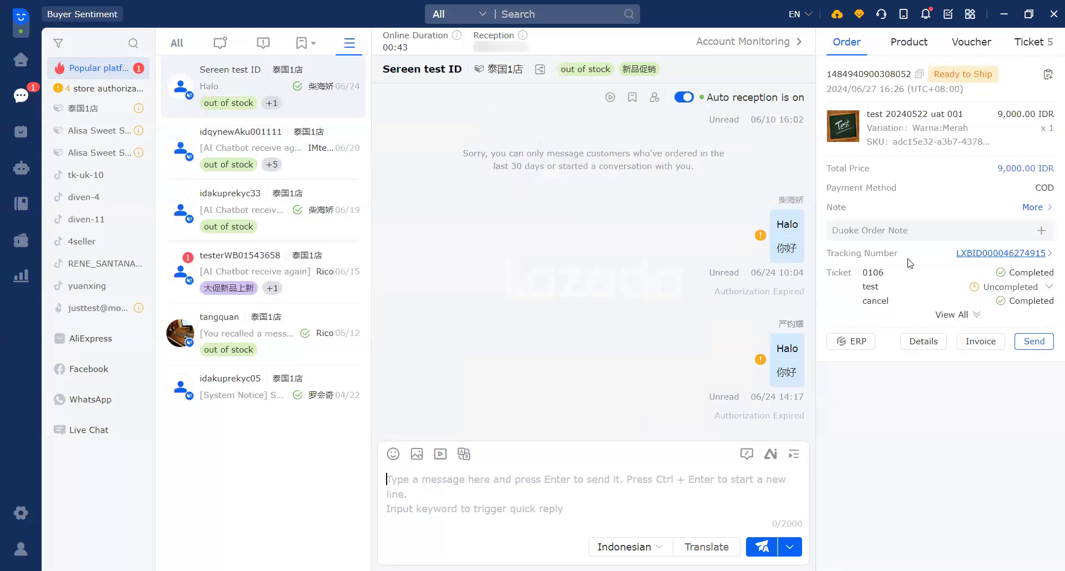
pyautogui.click(320, 169)
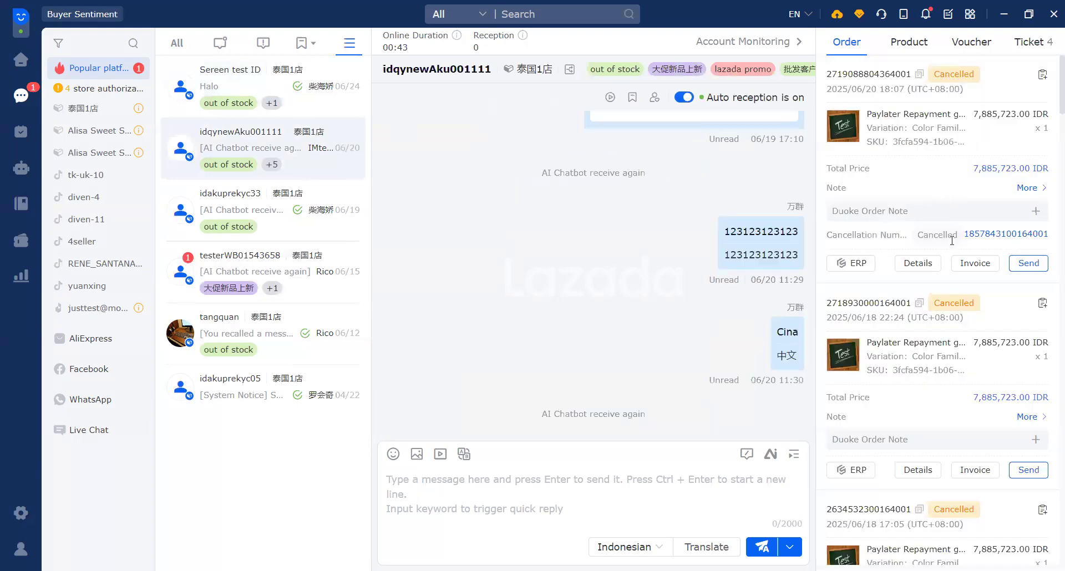
pyautogui.click(351, 47)
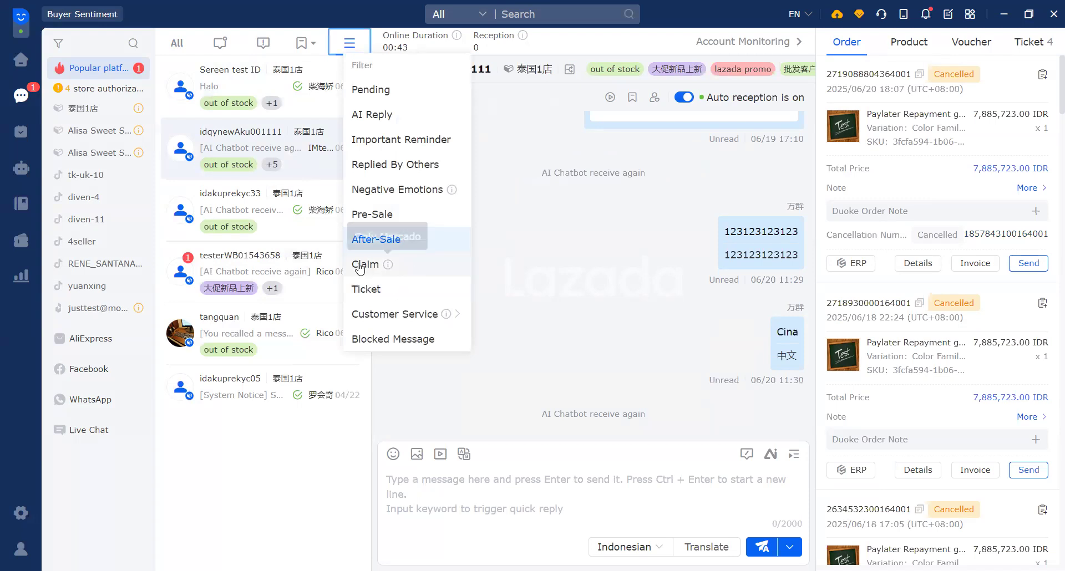
pyautogui.moveTo(389, 268)
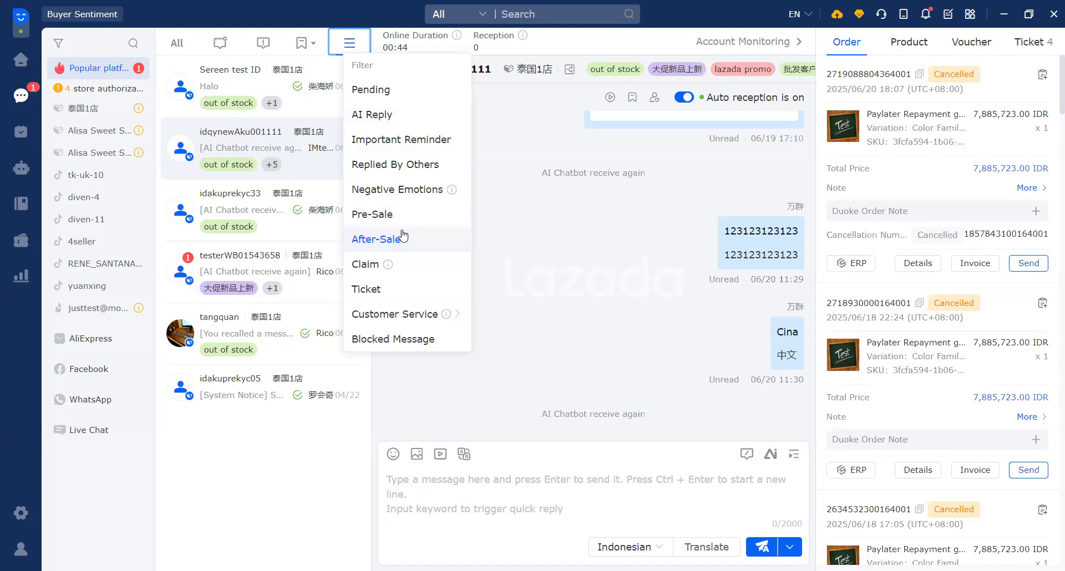
pyautogui.click(262, 434)
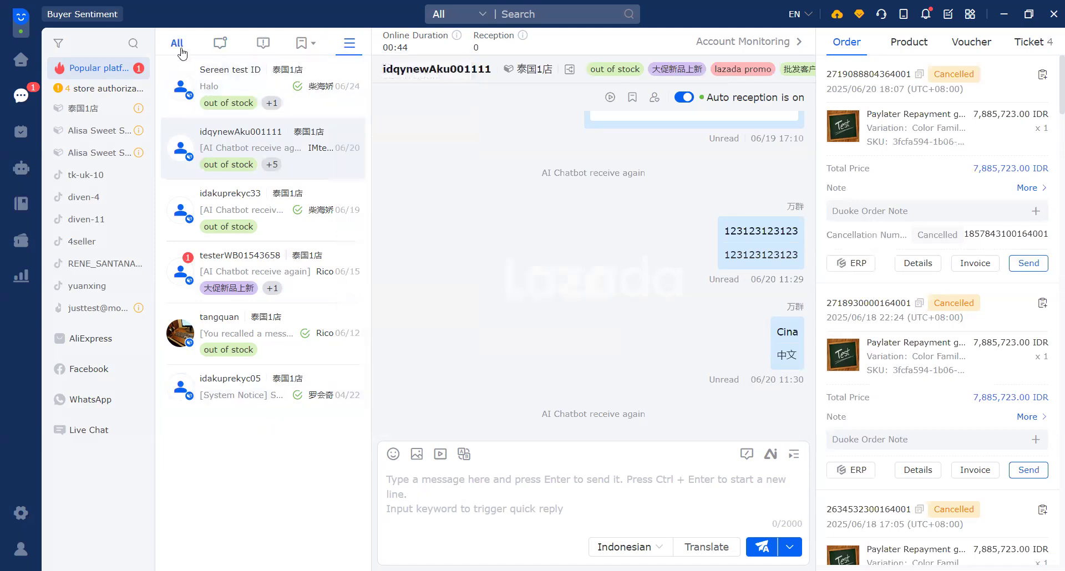
# Show all chats, pin the buyer conversation with five extra tags, and view all its tags.
pyautogui.click(177, 43)
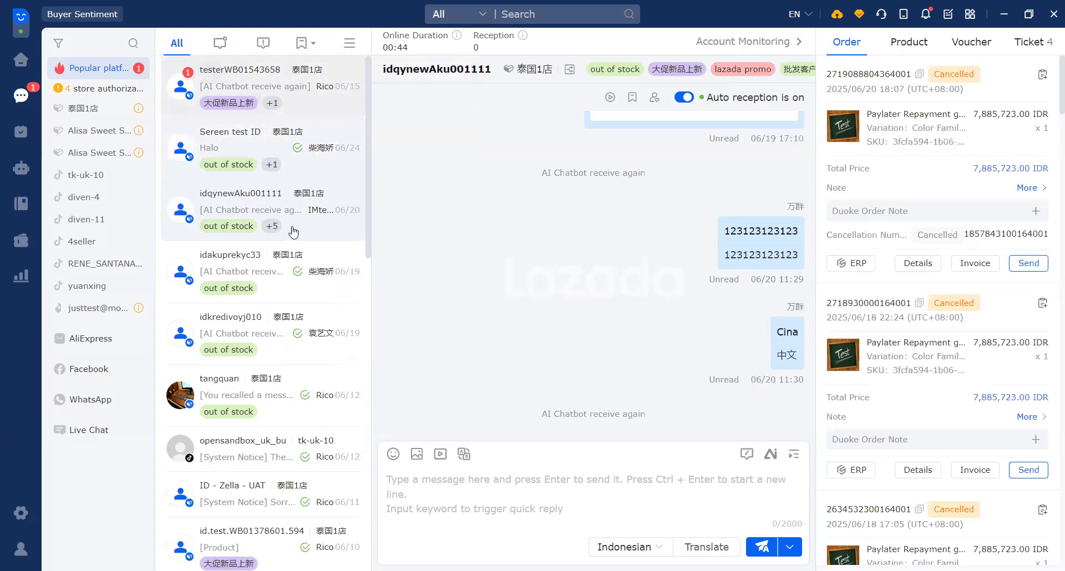
pyautogui.rightClick(283, 209)
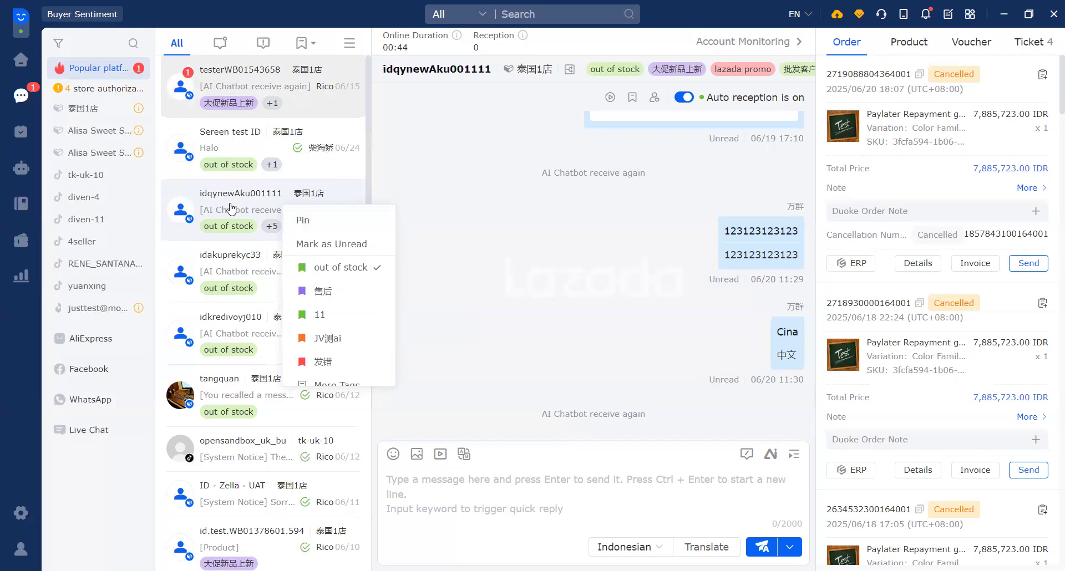
pyautogui.click(314, 227)
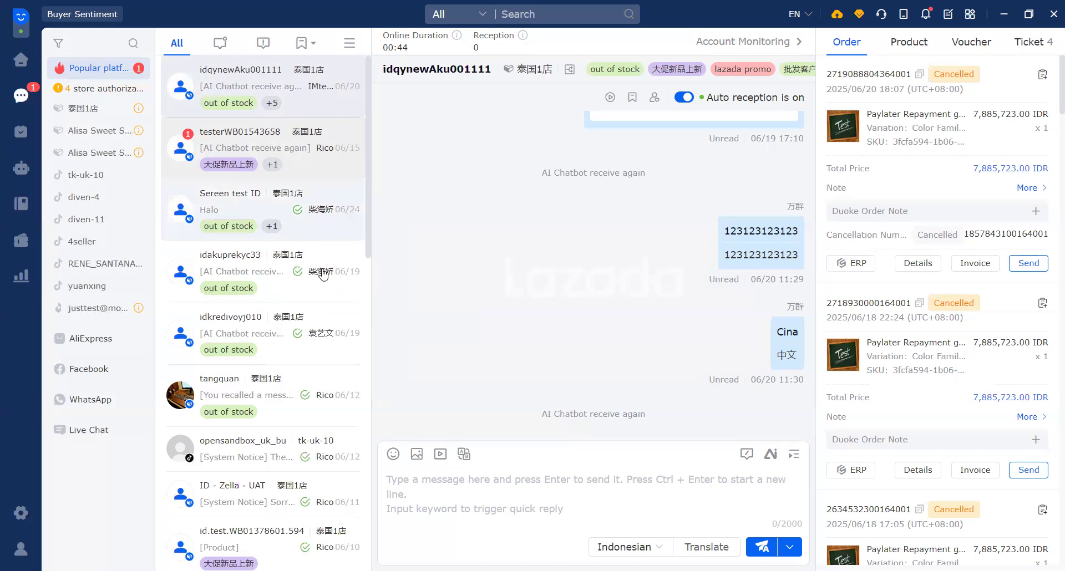
pyautogui.click(272, 102)
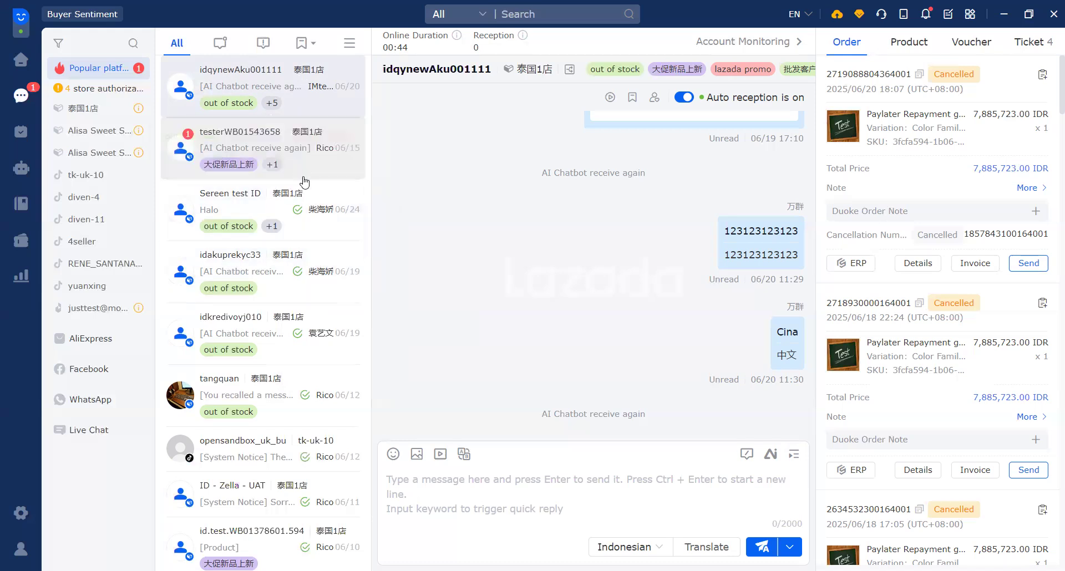
pyautogui.rightClick(271, 69)
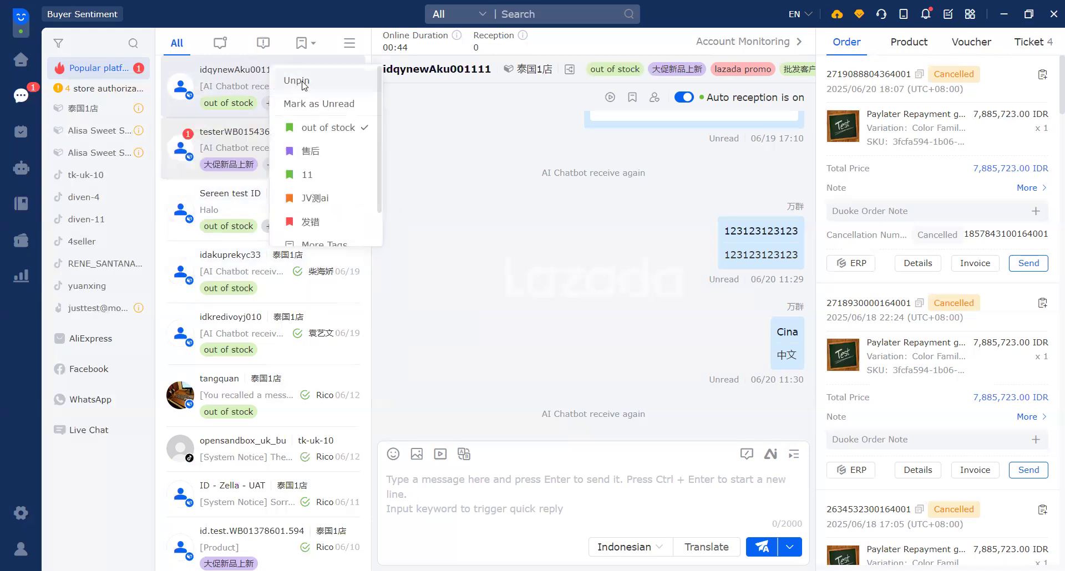
pyautogui.click(298, 215)
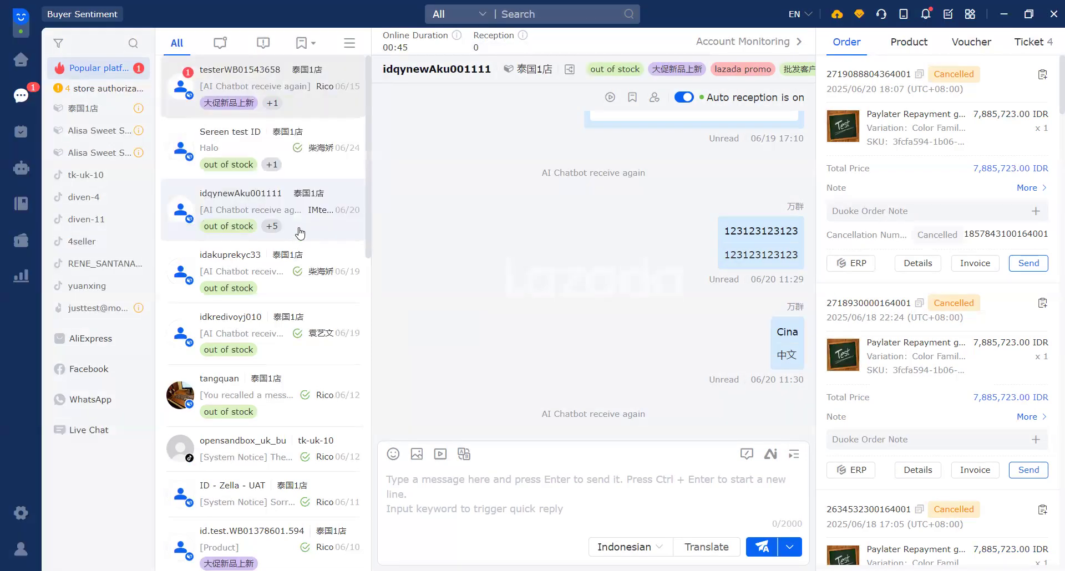
pyautogui.rightClick(305, 225)
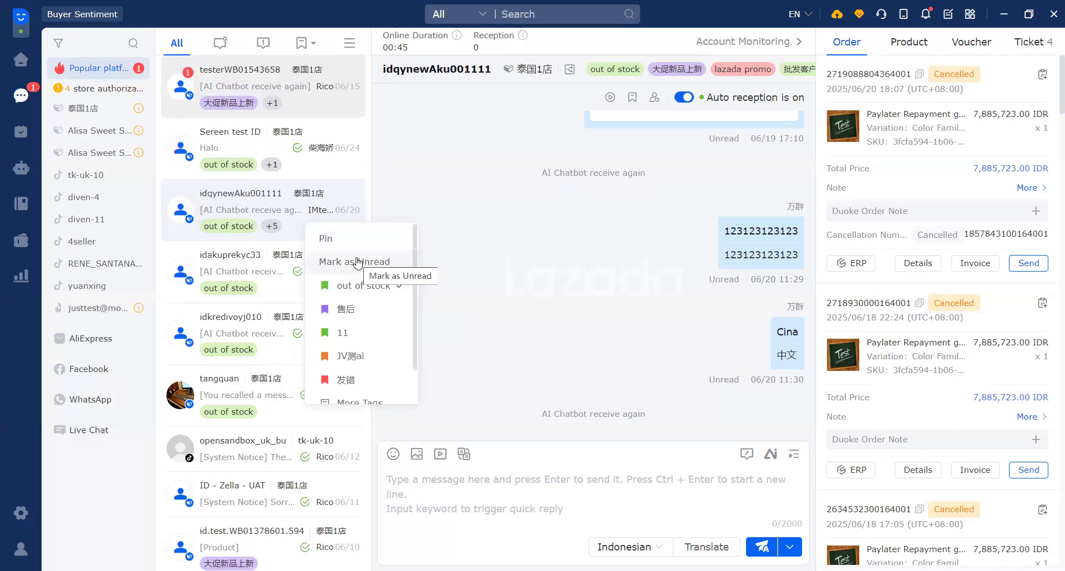
pyautogui.click(266, 266)
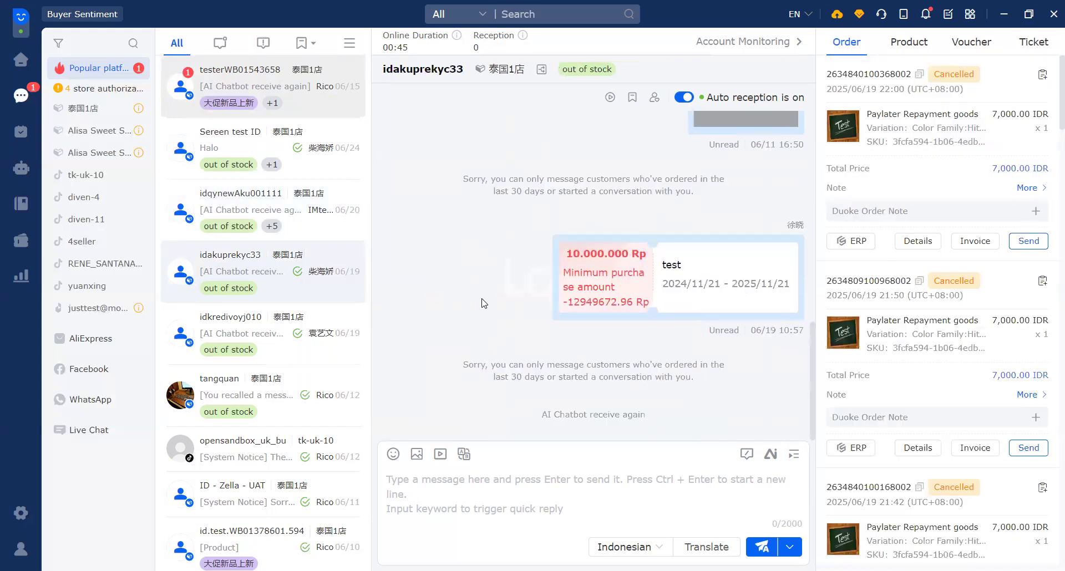
pyautogui.rightClick(265, 272)
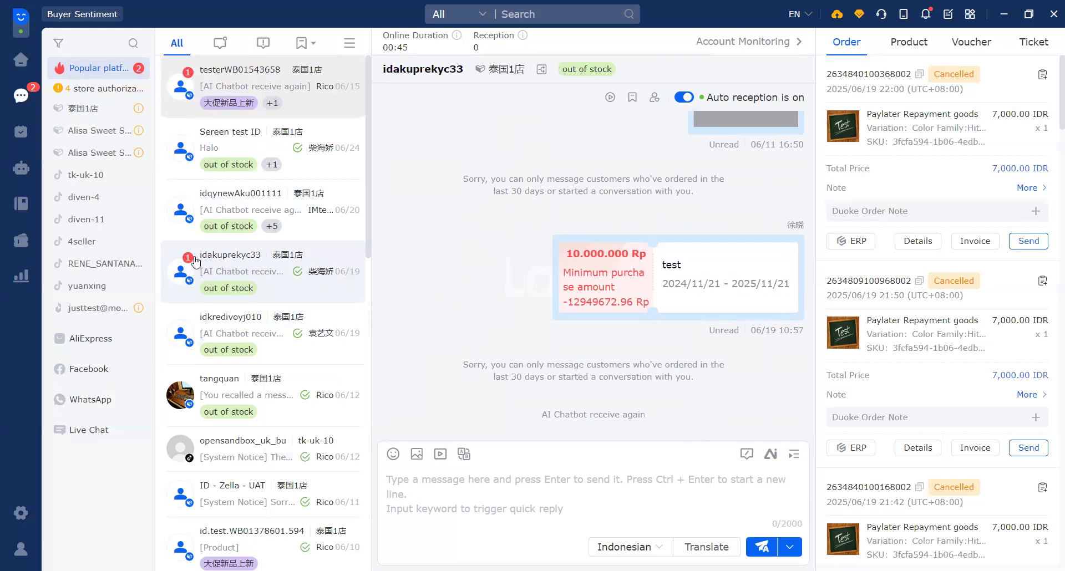
pyautogui.rightClick(250, 331)
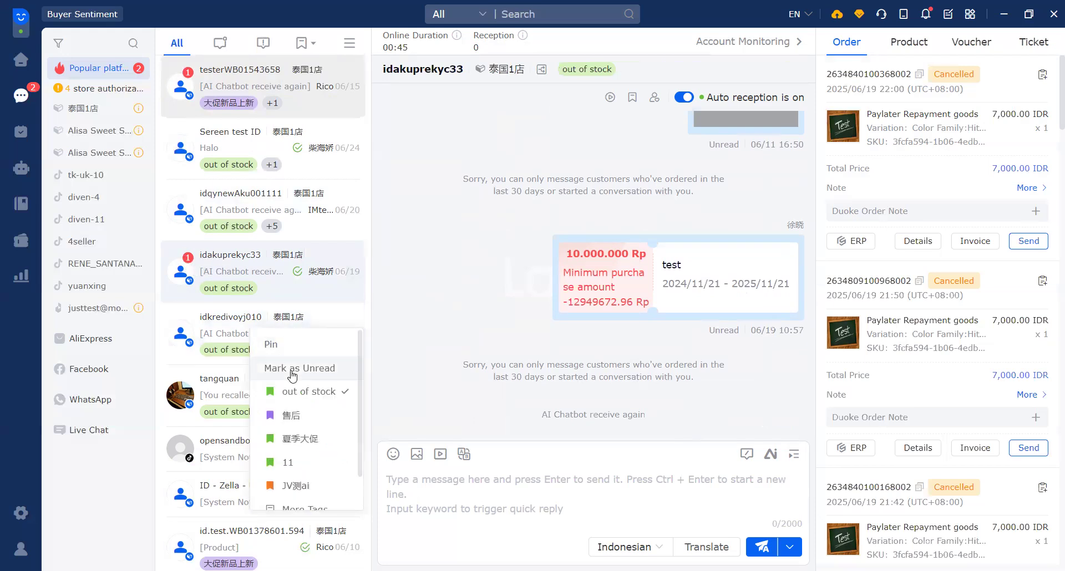
pyautogui.click(292, 377)
pyautogui.scroll(-7, 252, 285)
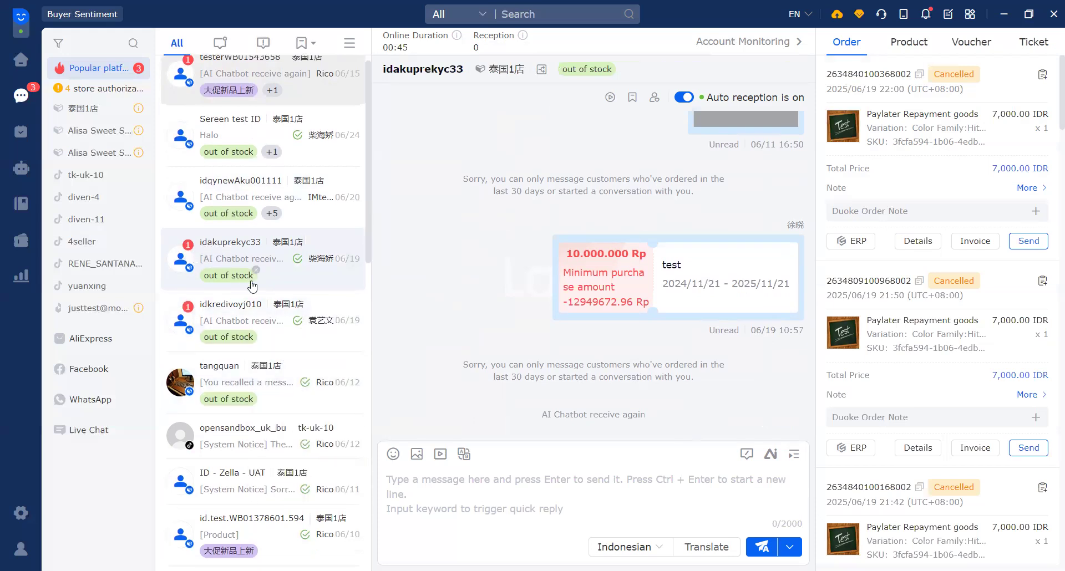
pyautogui.scroll(-8, 253, 286)
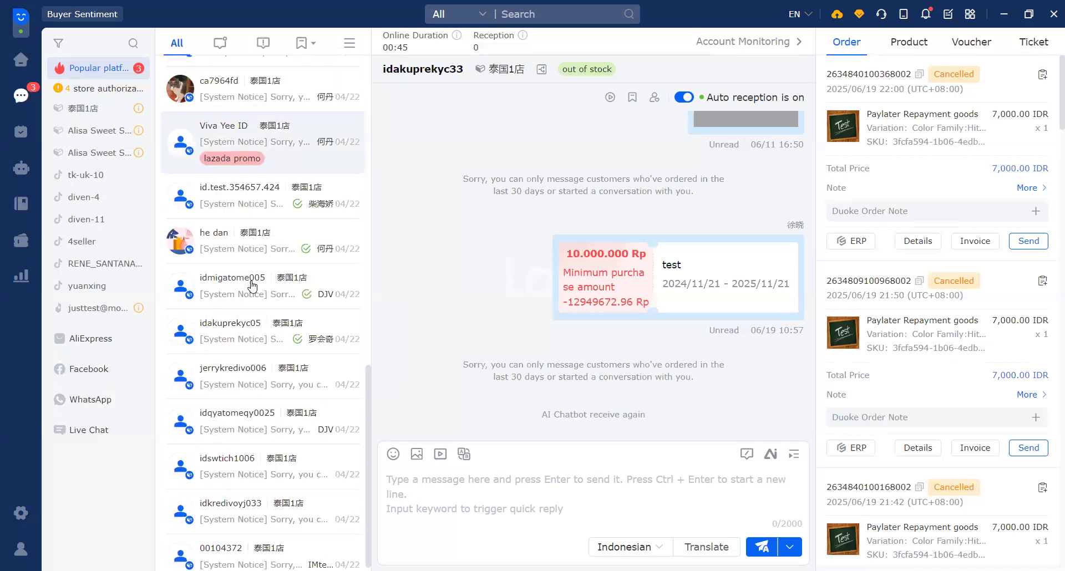
pyautogui.scroll(-4, 252, 285)
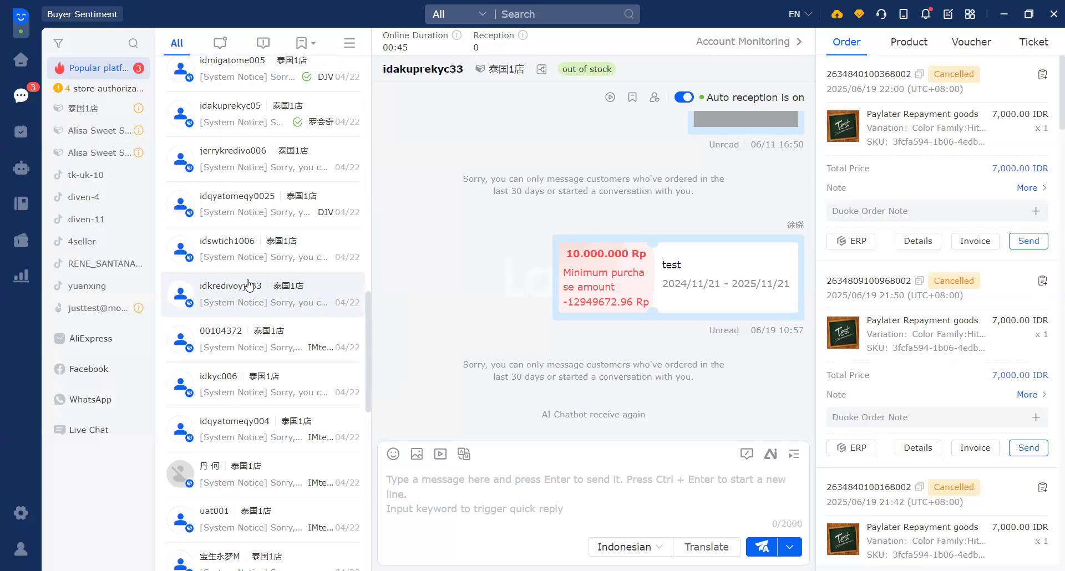
pyautogui.scroll(12, 248, 286)
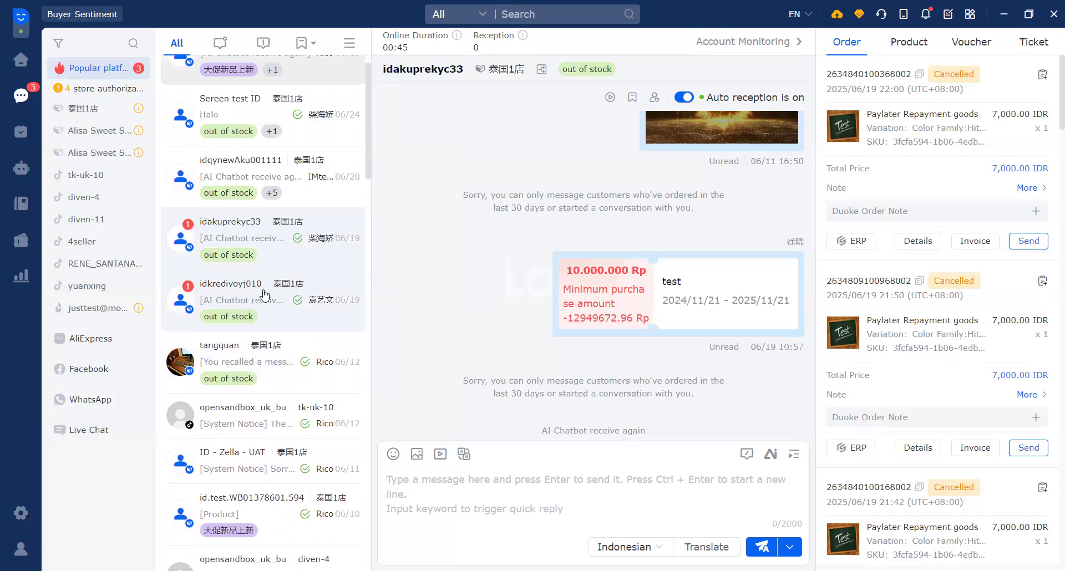
# Find the id.test.WB01378601.594 conversation and move it into block.
pyautogui.rightClick(266, 294)
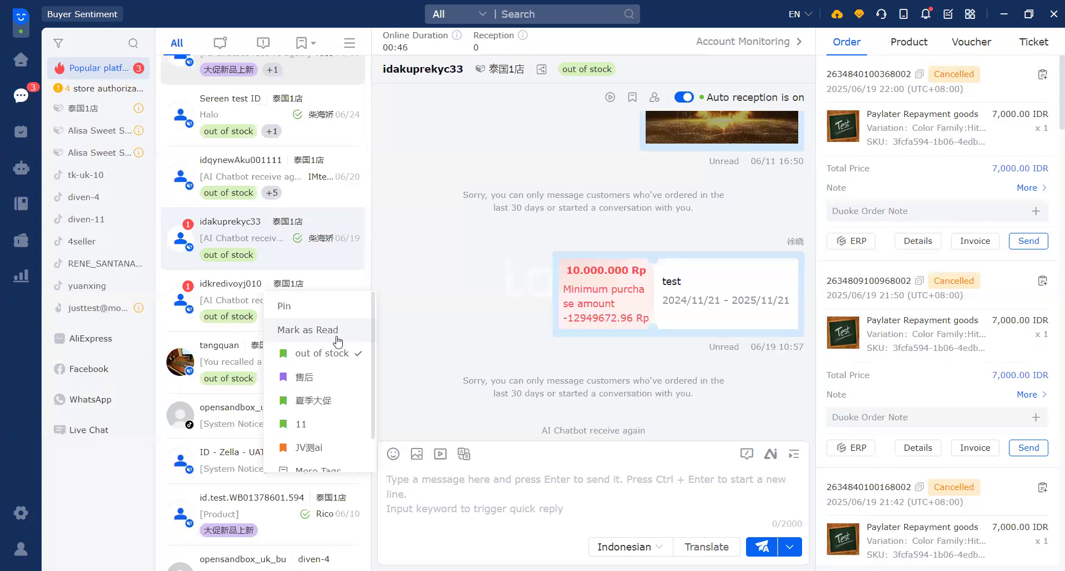
pyautogui.scroll(-1, 335, 337)
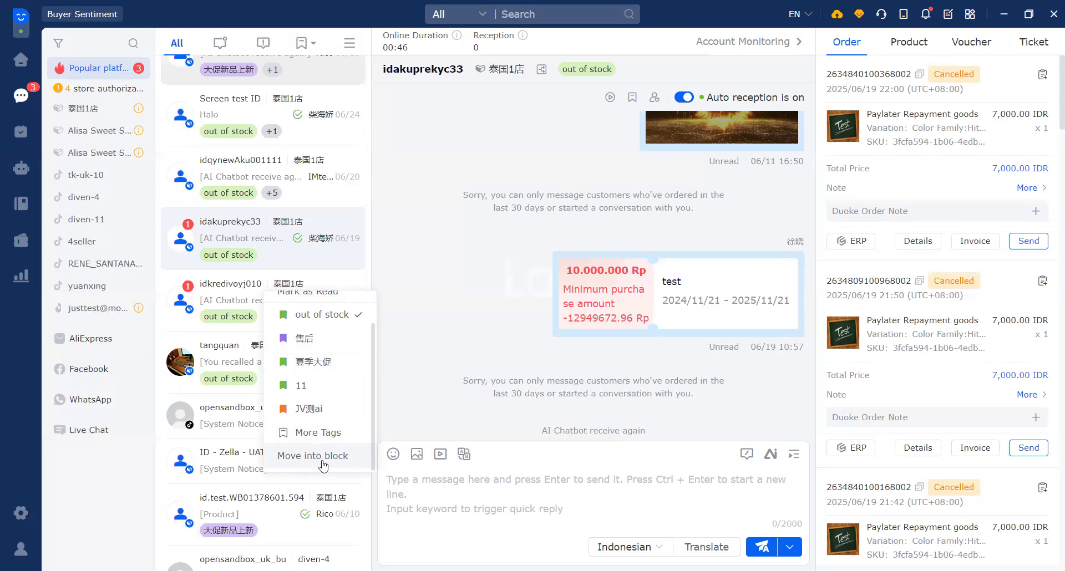
pyautogui.click(224, 468)
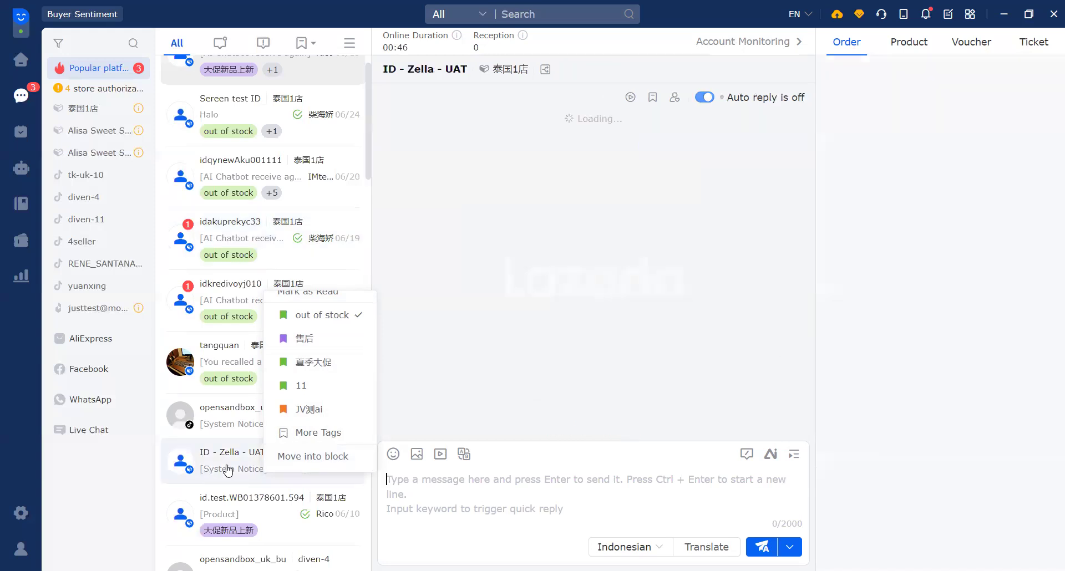
pyautogui.scroll(-1, 256, 403)
pyautogui.click(259, 439)
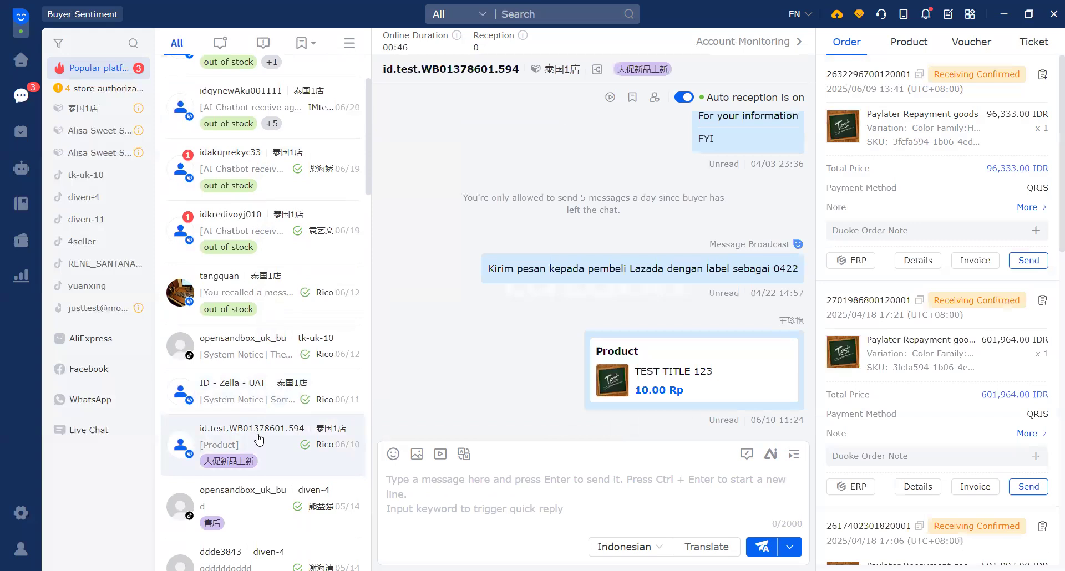
pyautogui.rightClick(259, 440)
pyautogui.scroll(-2, 299, 411)
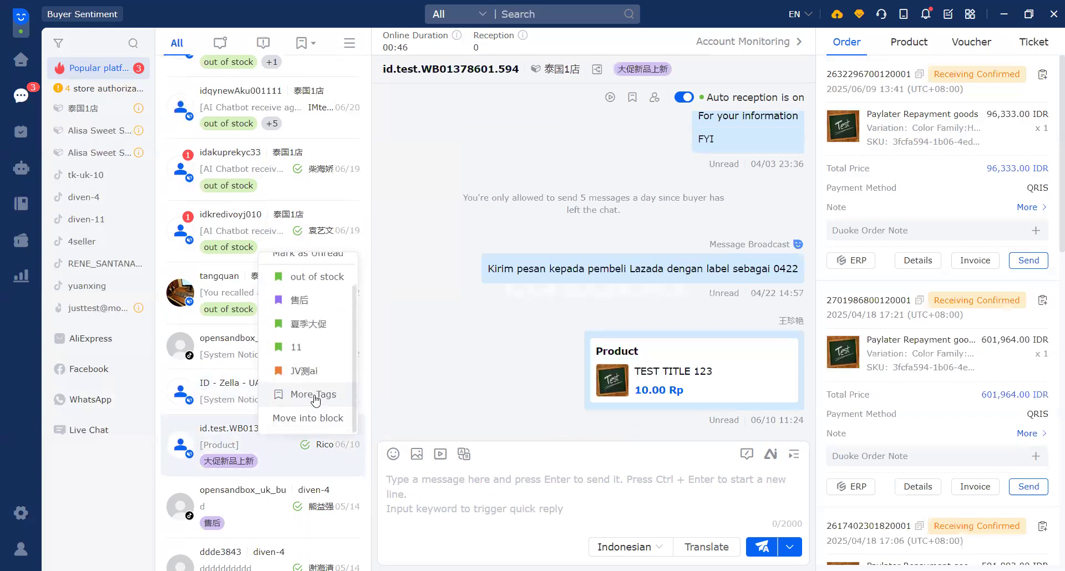
pyautogui.click(302, 423)
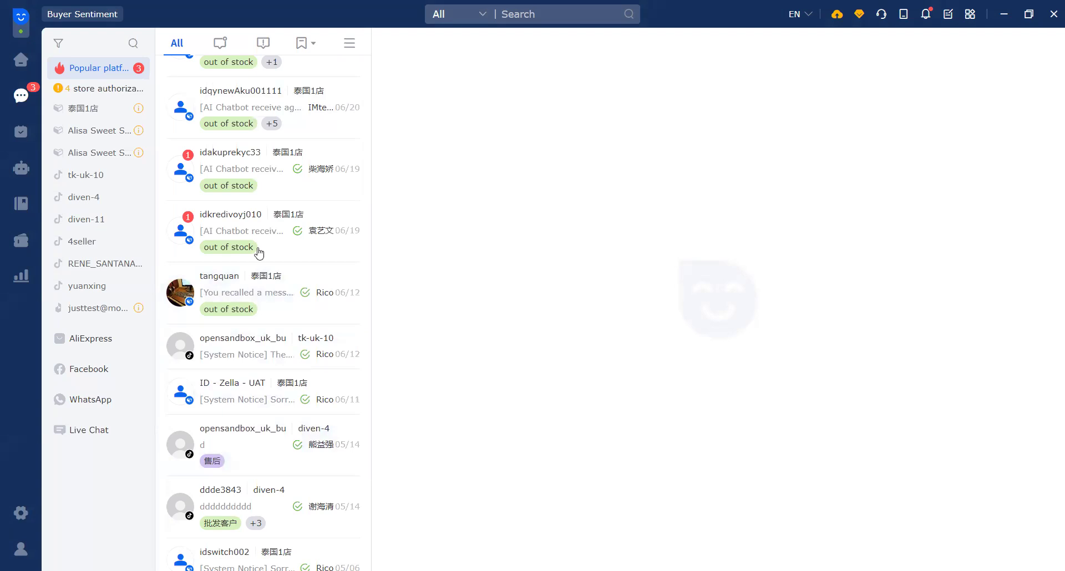
pyautogui.click(349, 43)
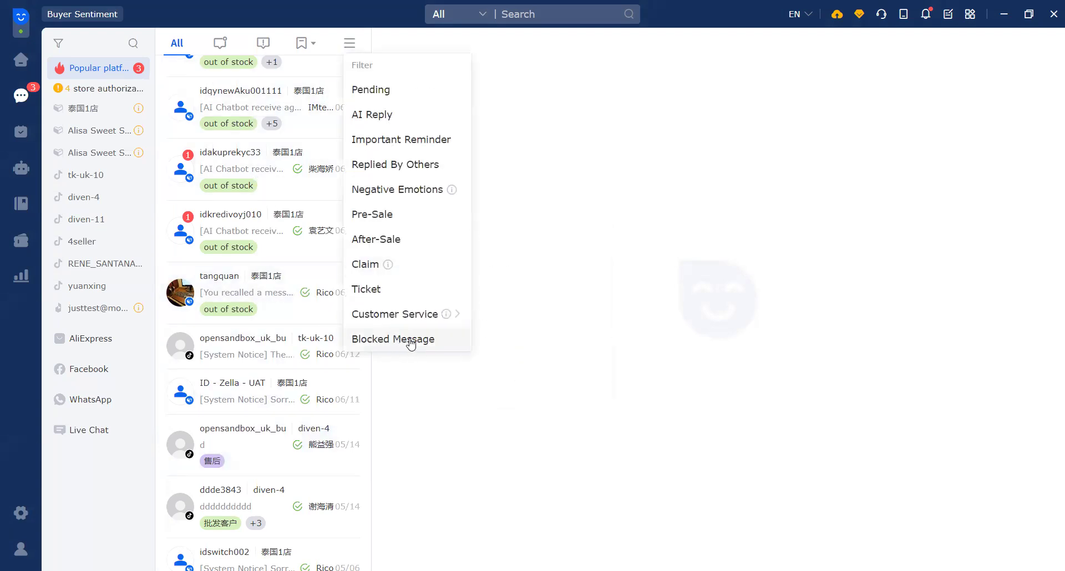
# Remove the block from the 大促新品上新-tagged chat in Blocked Message, then return to All.
pyautogui.click(411, 341)
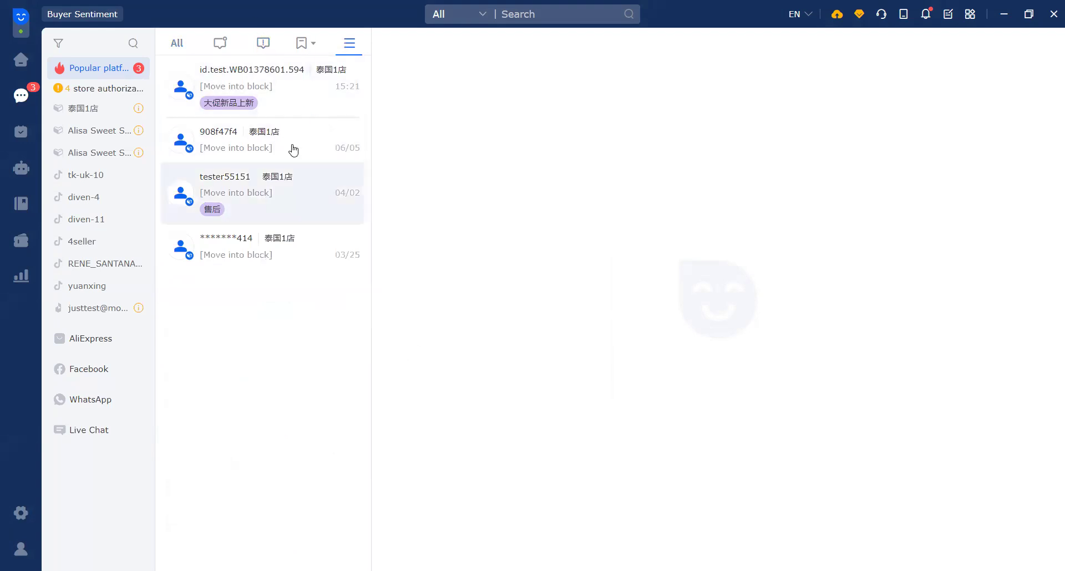
pyautogui.click(297, 95)
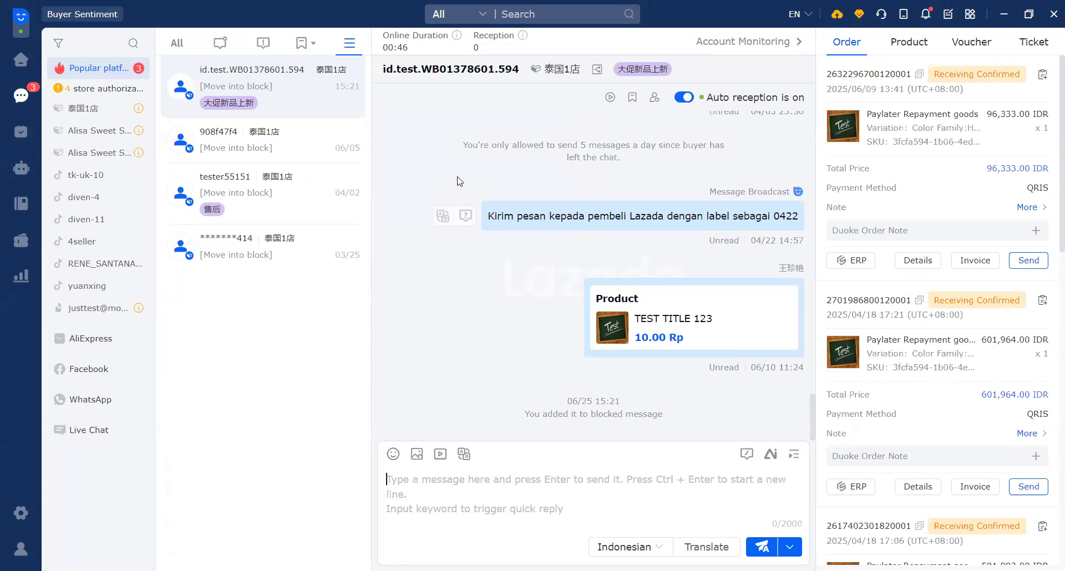
pyautogui.rightClick(284, 89)
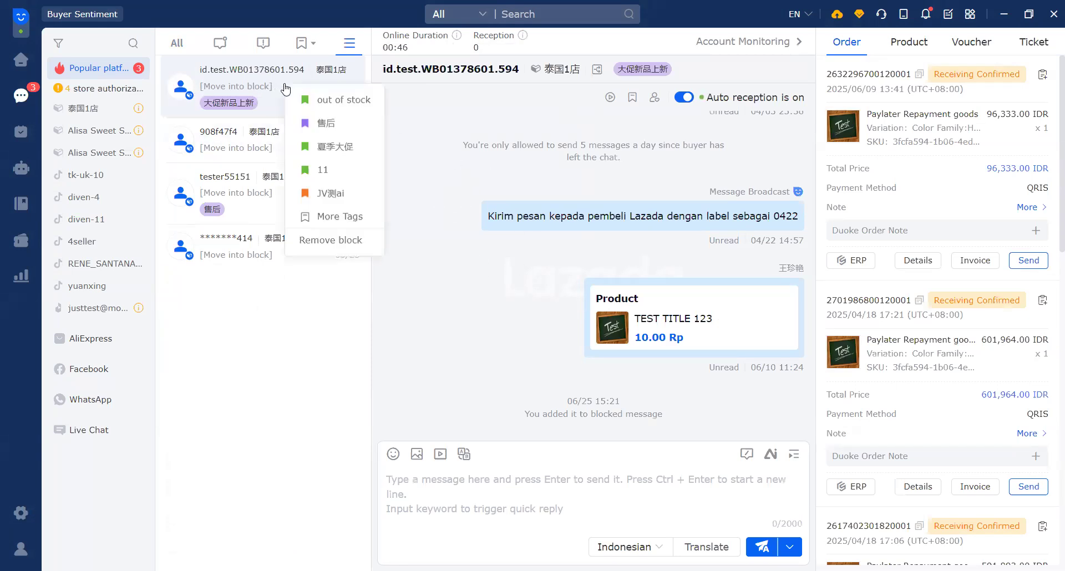
pyautogui.click(355, 245)
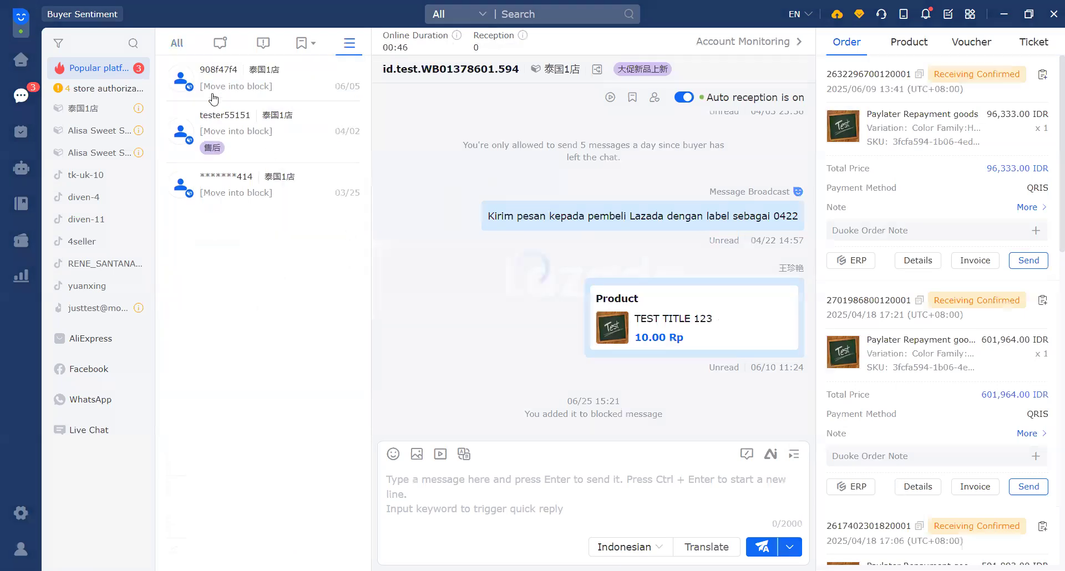
pyautogui.click(181, 46)
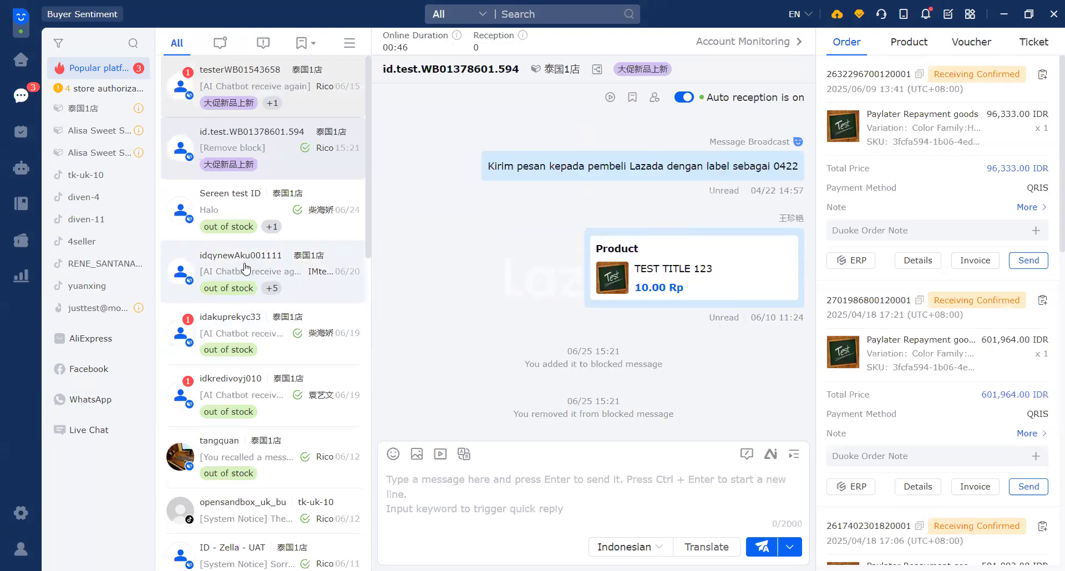
# Review the unblocked chat's history, then show the sticker choices for the reply box.
pyautogui.scroll(-7, 292, 355)
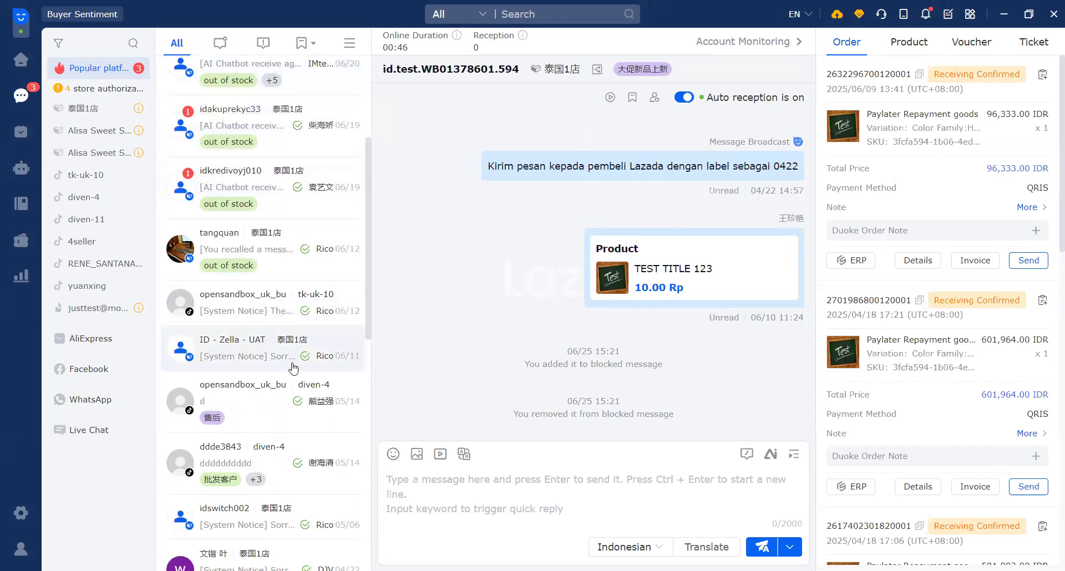
pyautogui.scroll(1, 293, 370)
pyautogui.scroll(6, 294, 370)
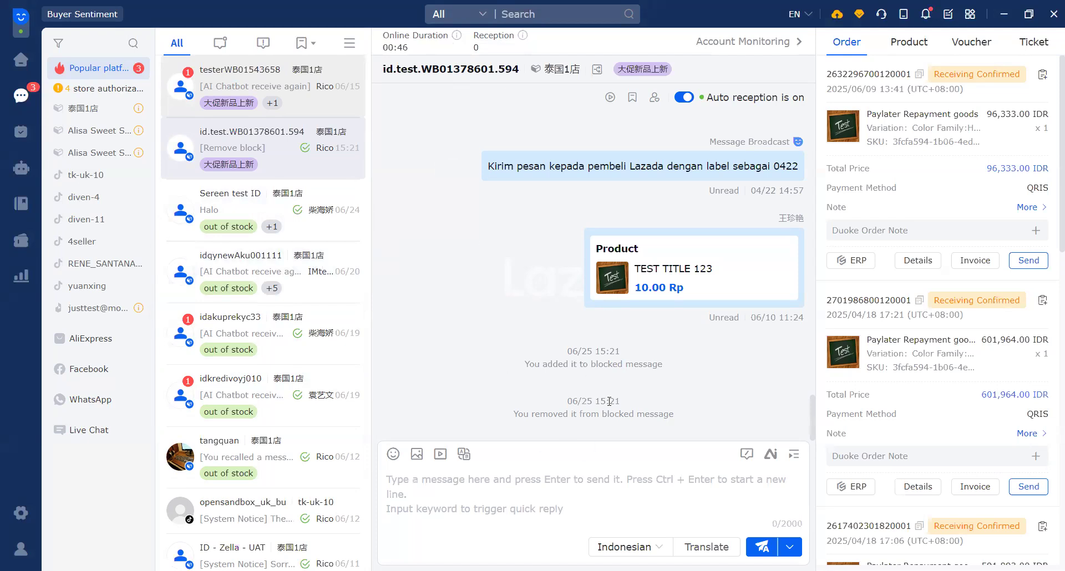
pyautogui.scroll(10, 495, 318)
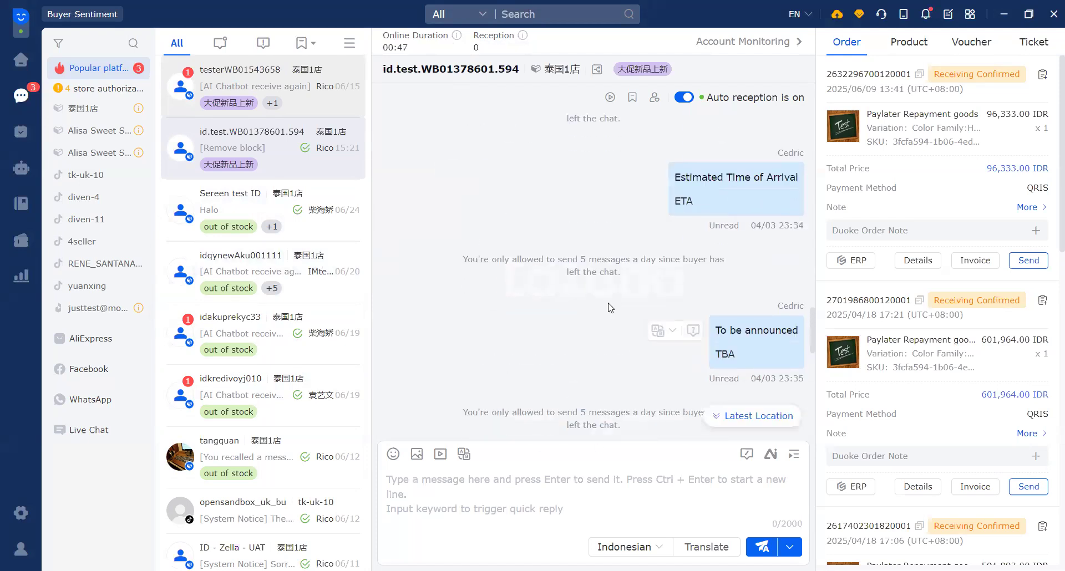
pyautogui.scroll(-8, 602, 333)
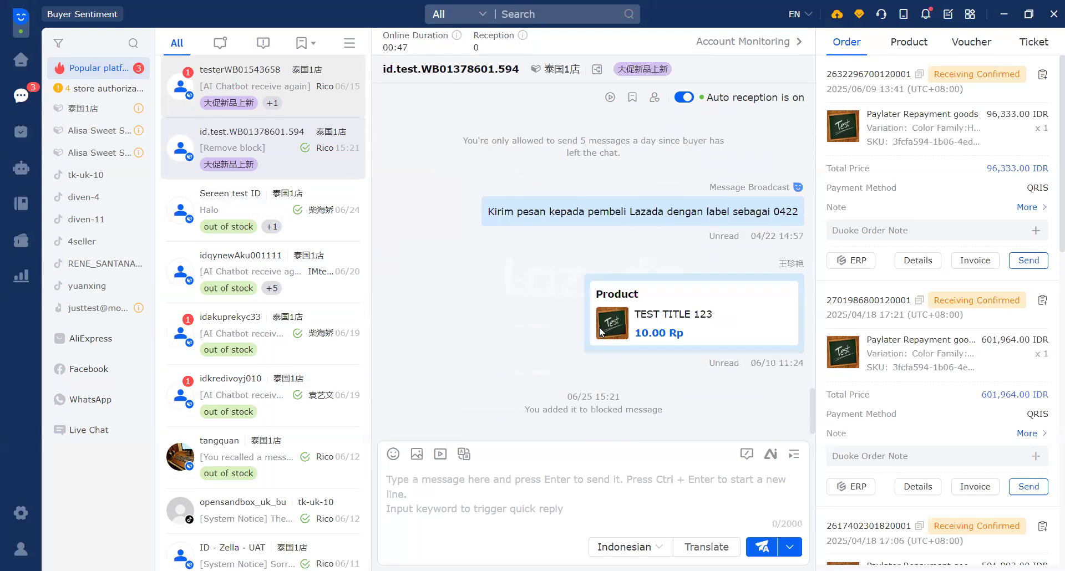
pyautogui.scroll(10, 495, 338)
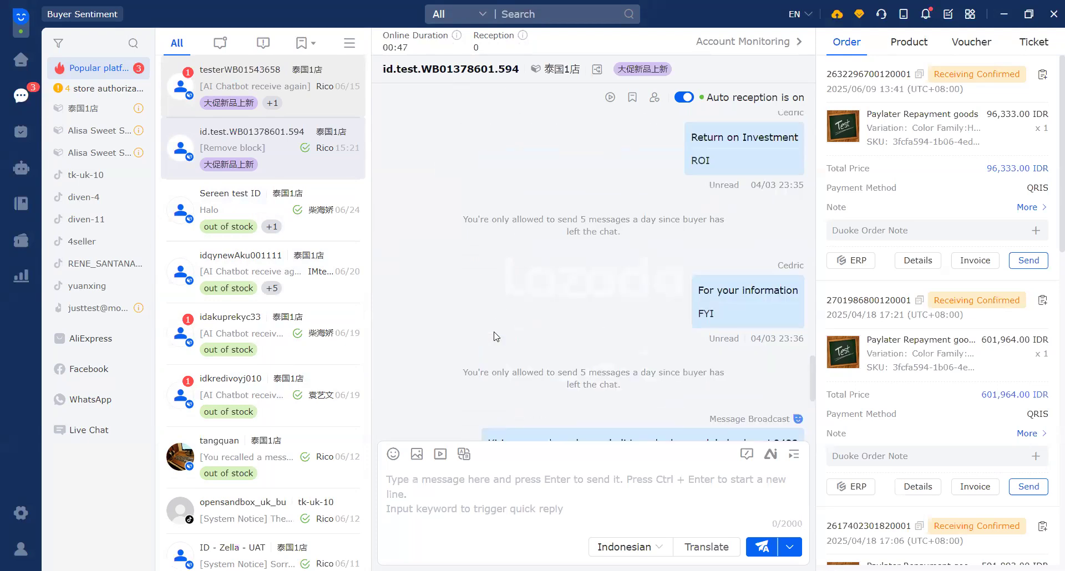
pyautogui.scroll(8, 503, 334)
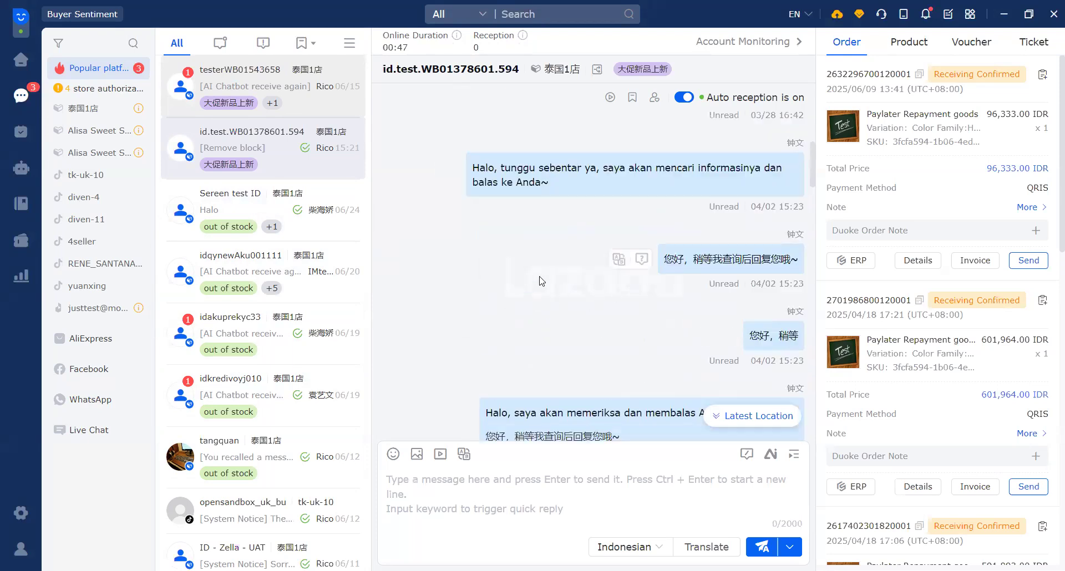
pyautogui.scroll(-8, 538, 288)
pyautogui.click(421, 493)
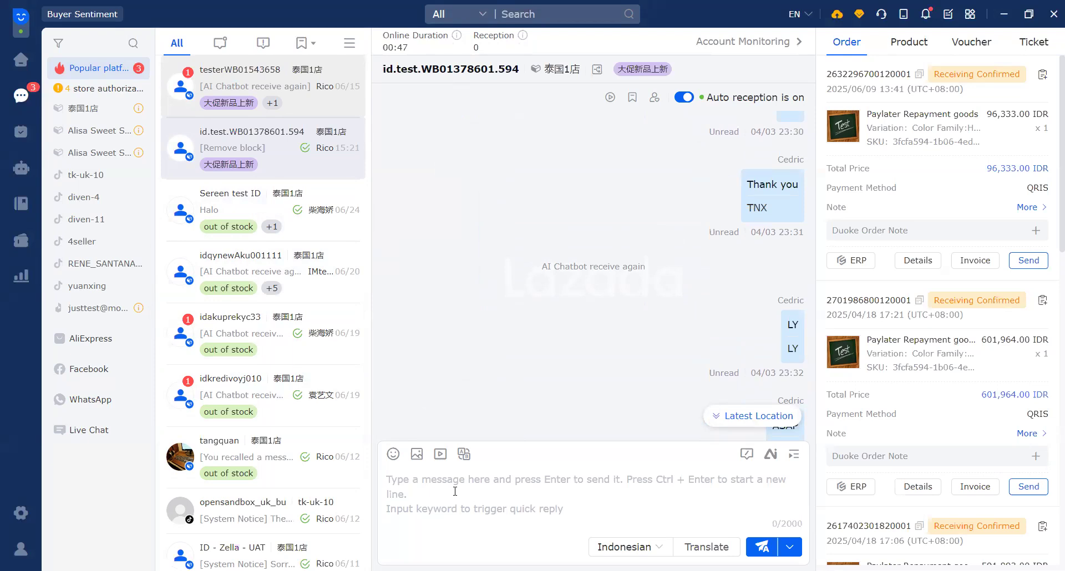
pyautogui.click(394, 455)
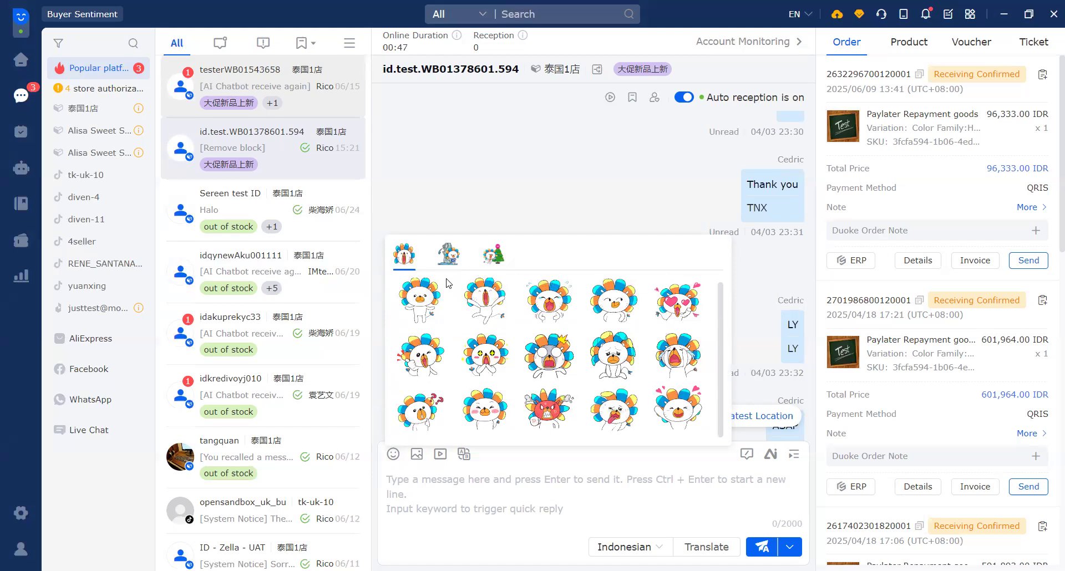
# Close the sticker panel and show the chat's Automatic Translation setting.
pyautogui.click(449, 506)
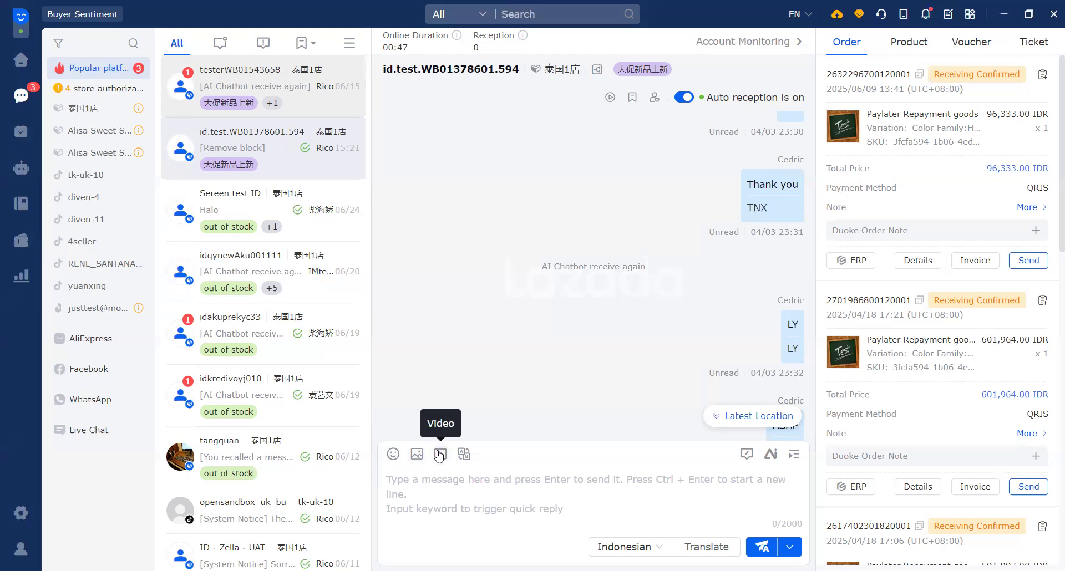
pyautogui.click(465, 456)
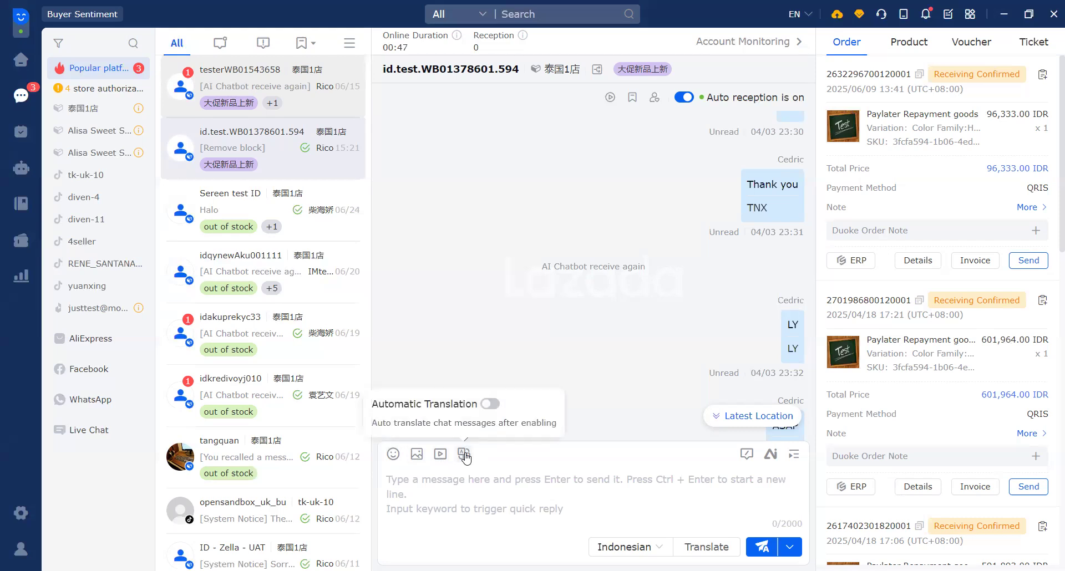
# Turn Automatic Translation on and review the English translations, including the urgent notice.
pyautogui.click(494, 407)
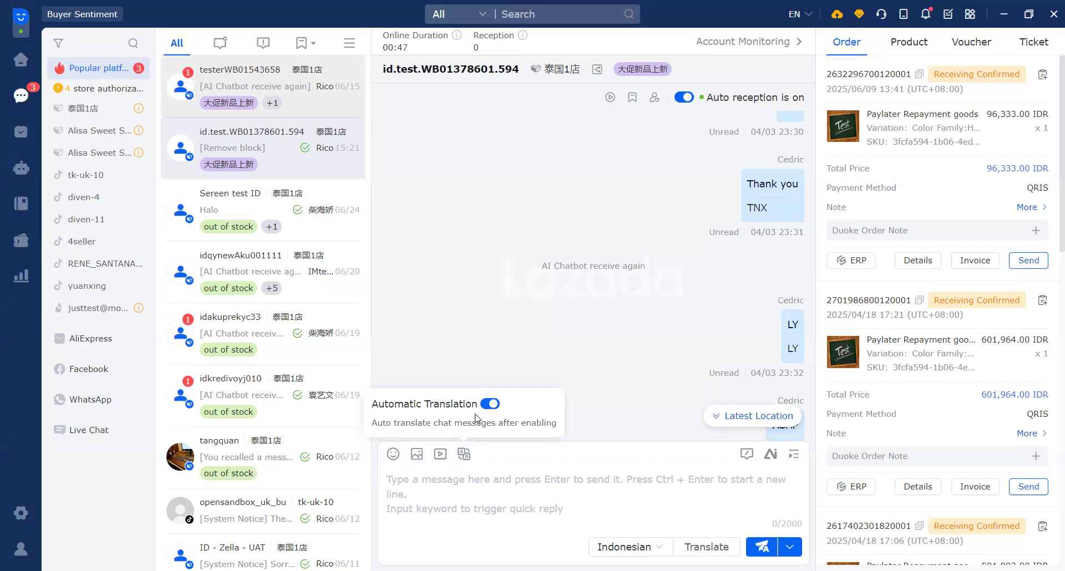
pyautogui.scroll(10, 487, 306)
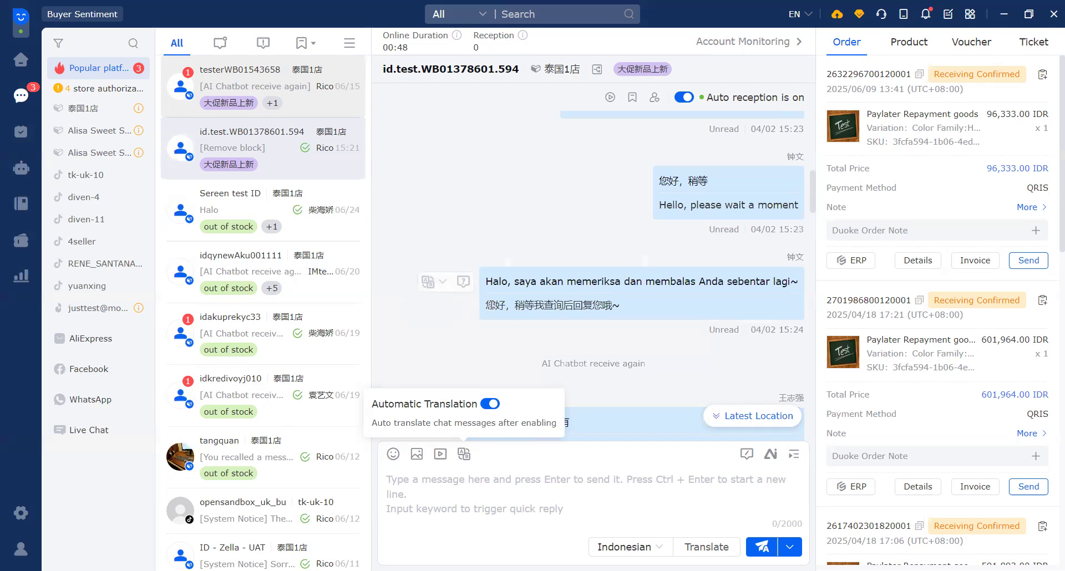
pyautogui.scroll(-1, 465, 258)
pyautogui.scroll(-10, 465, 259)
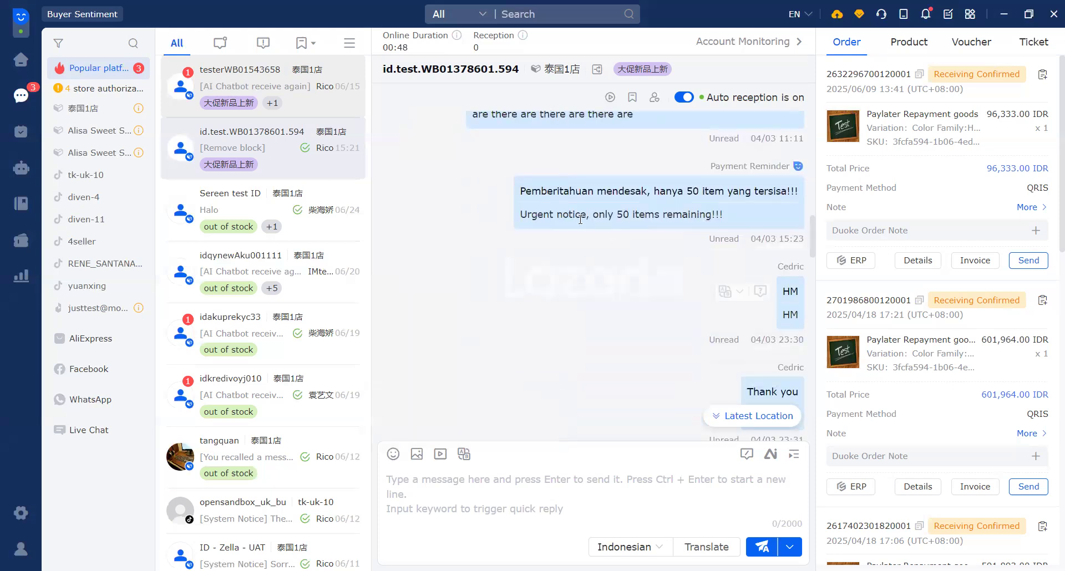
pyautogui.moveTo(521, 216); pyautogui.dragTo(726, 223)
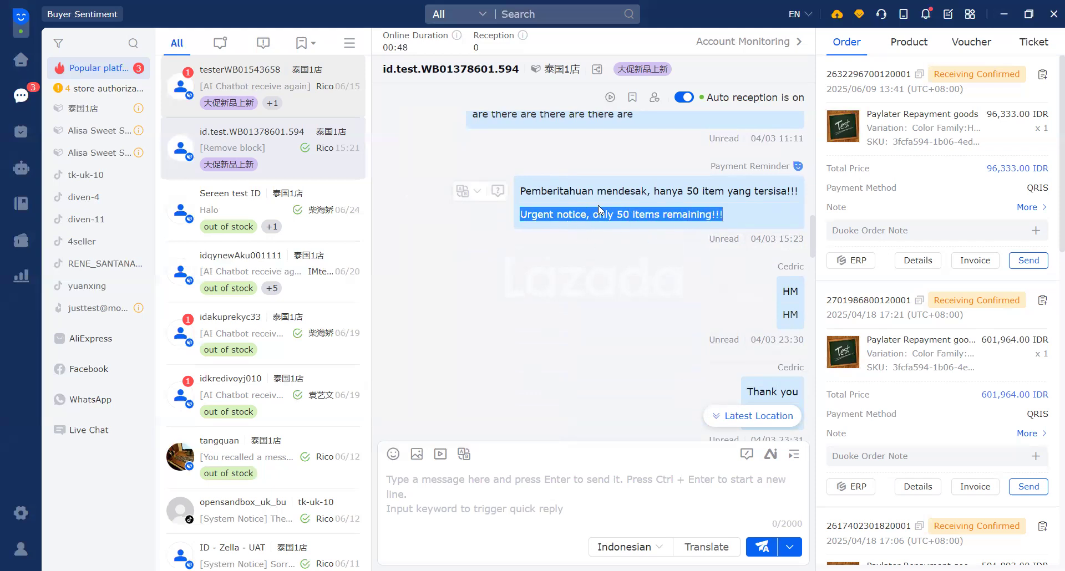
pyautogui.click(740, 218)
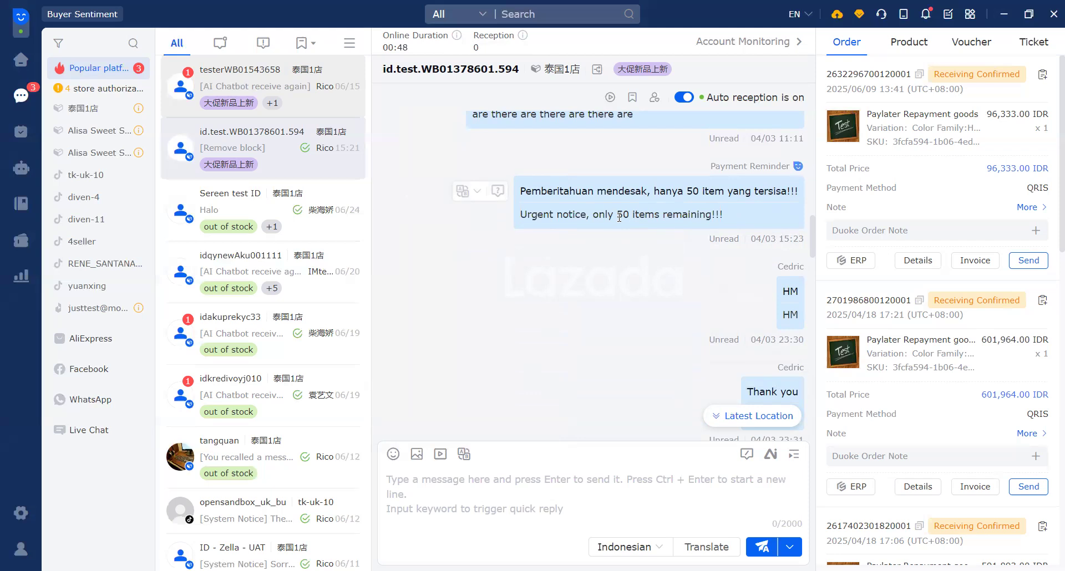
pyautogui.scroll(-5, 614, 220)
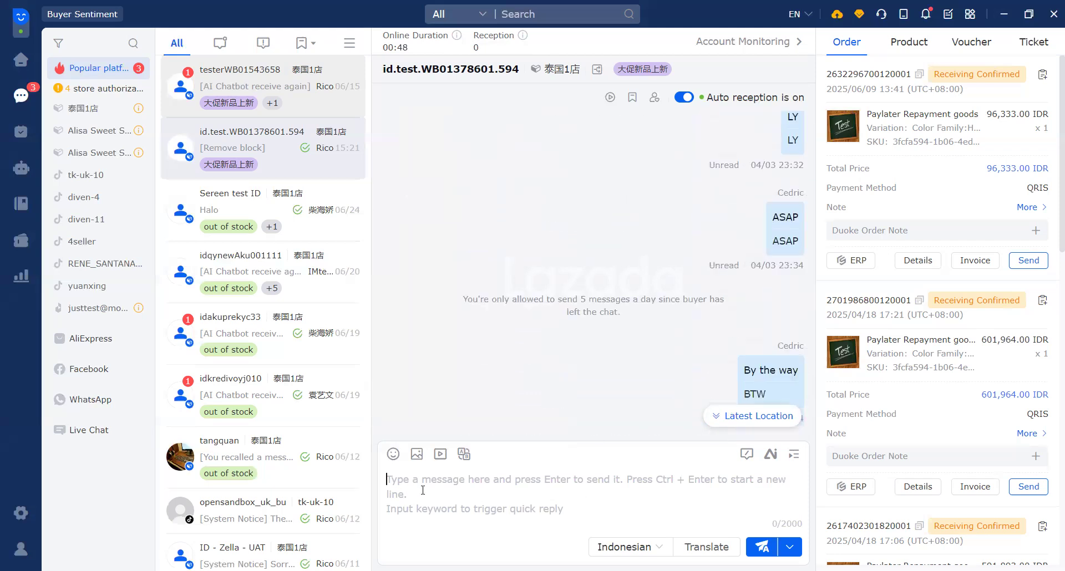
# Fill the reply with the saved 'hello,welcome' greeting and translate it into Indonesian.
pyautogui.click(721, 417)
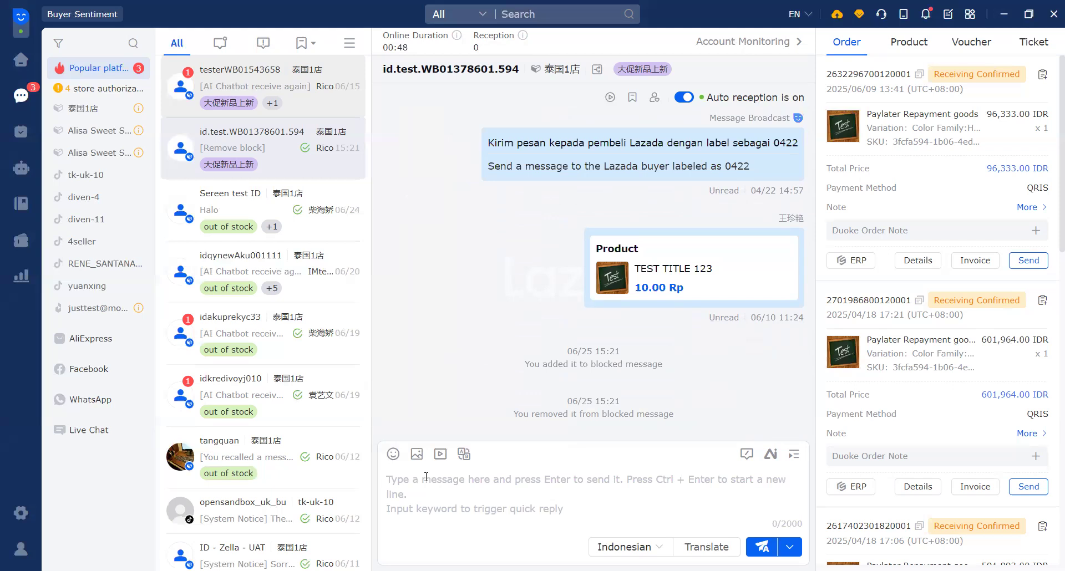
pyautogui.write('h')
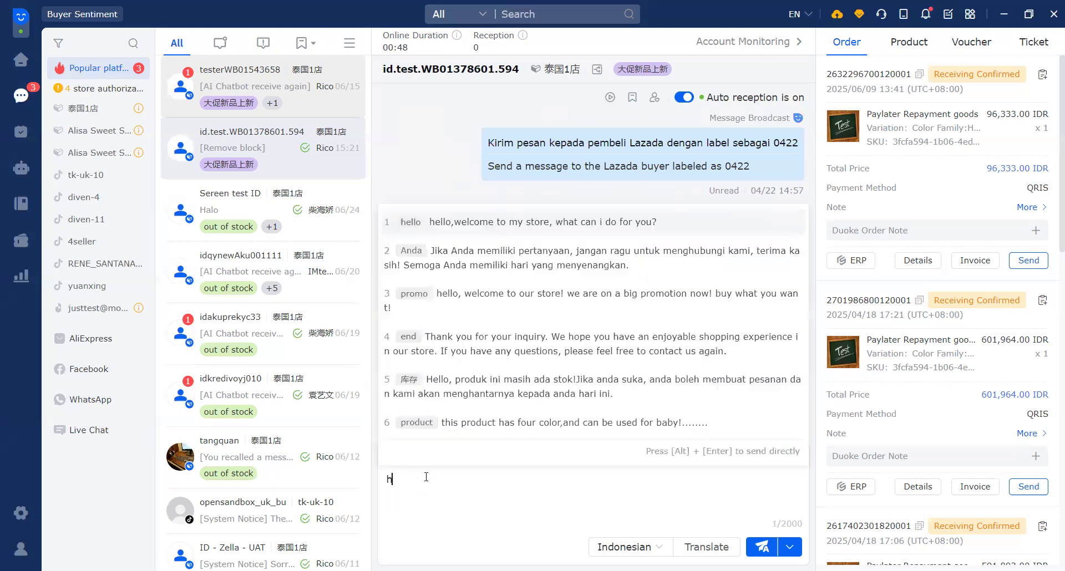
pyautogui.write('ello,welcome')
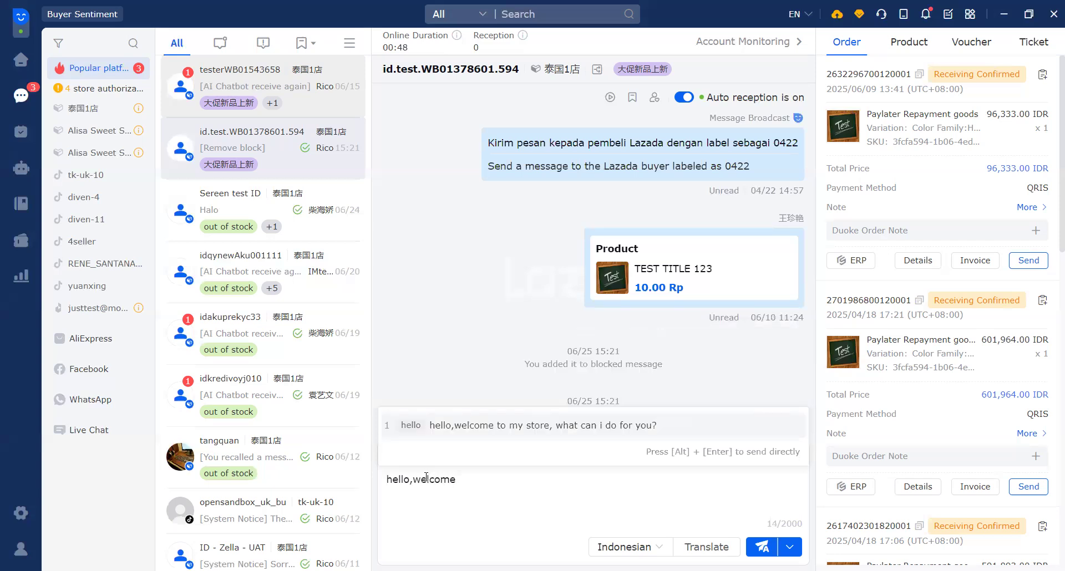
pyautogui.click(561, 425)
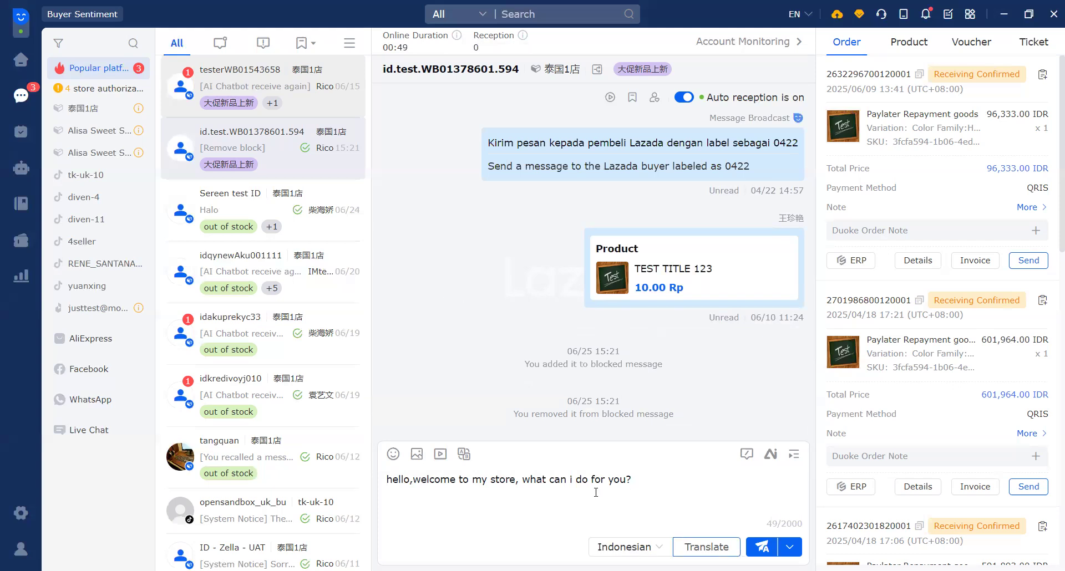
pyautogui.press('Return')
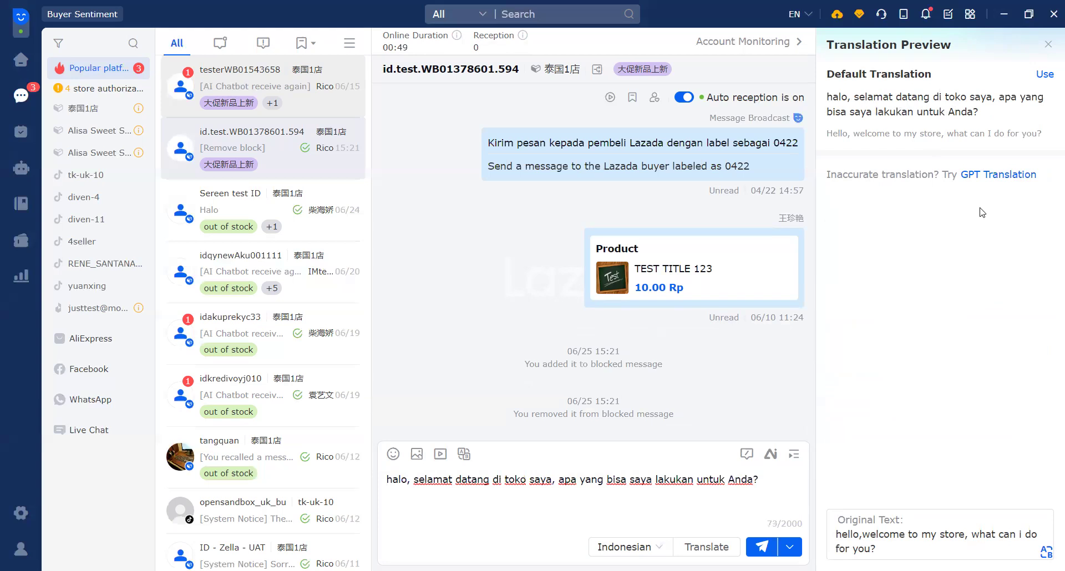
# Compare the GPT translation and set the Send mode to Send After Translation.
pyautogui.click(996, 178)
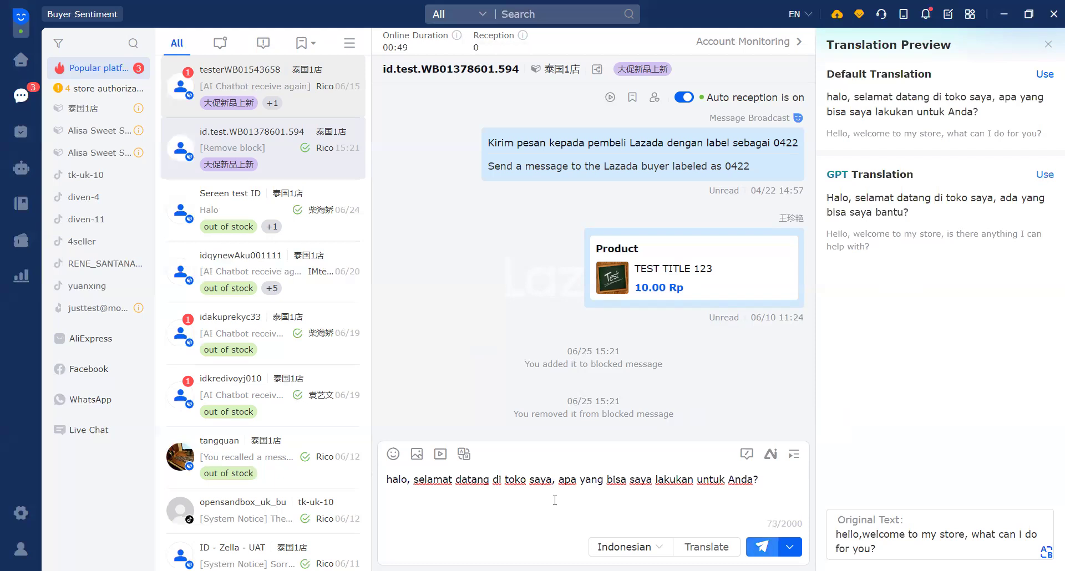
pyautogui.moveTo(789, 548)
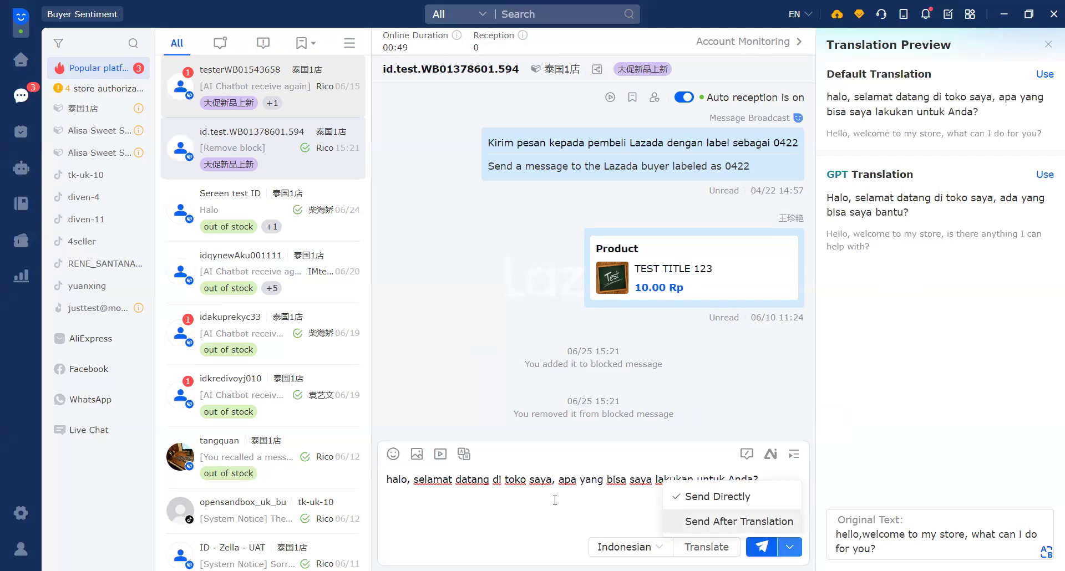
pyautogui.click(739, 522)
# Replace the translated text with the saved English hello greeting and check send options.
pyautogui.moveTo(759, 479); pyautogui.dragTo(379, 472)
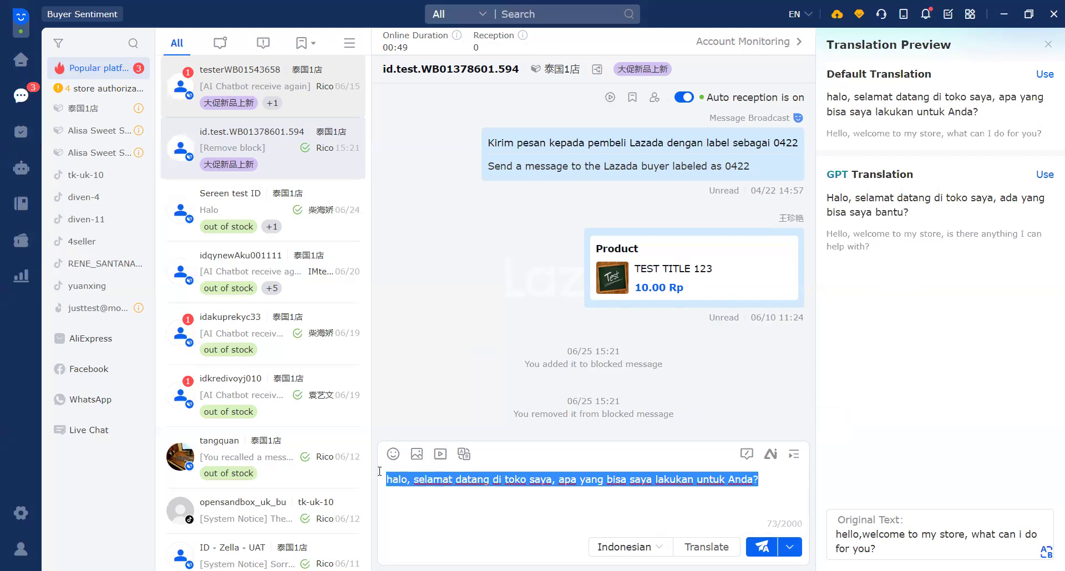
pyautogui.press('BackSpace')
pyautogui.write('he')
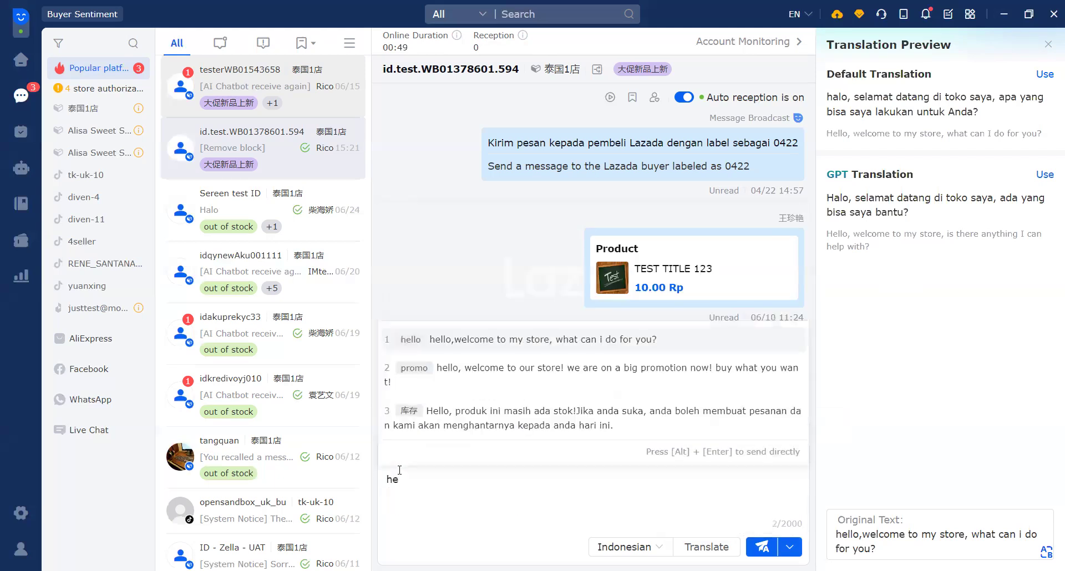
pyautogui.click(510, 339)
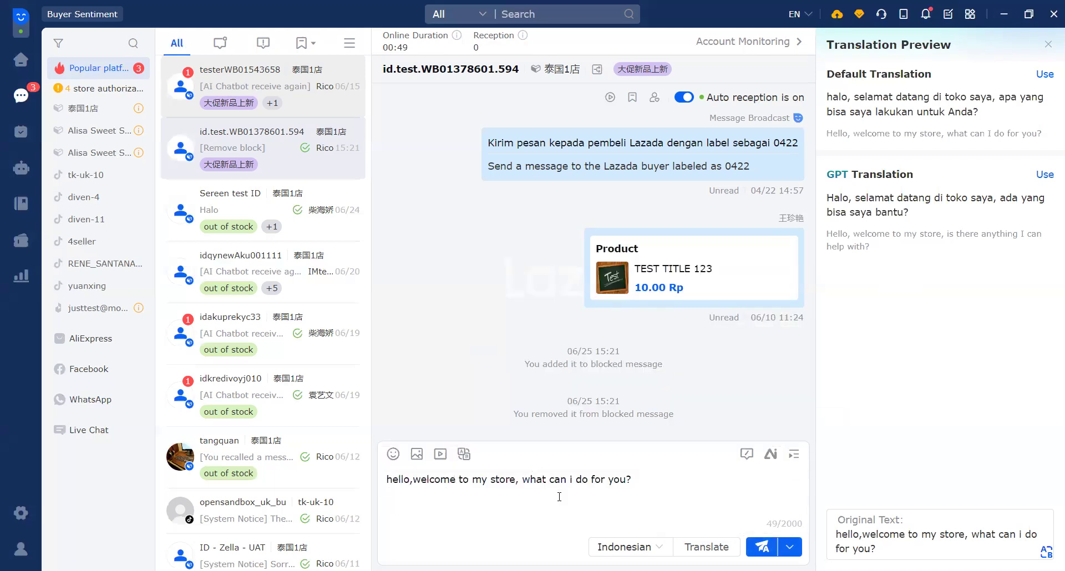
pyautogui.click(790, 547)
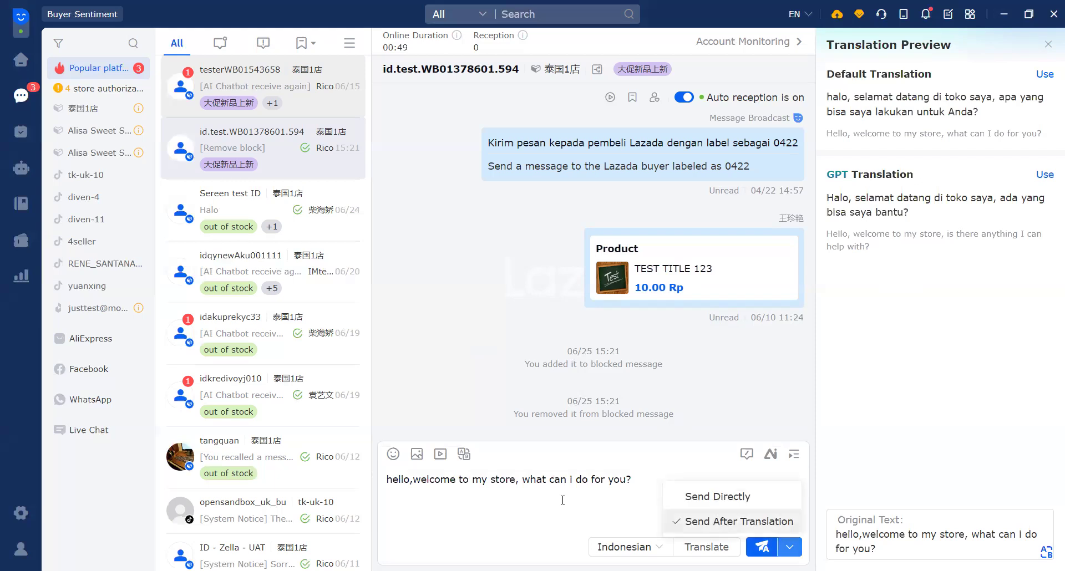
pyautogui.click(643, 482)
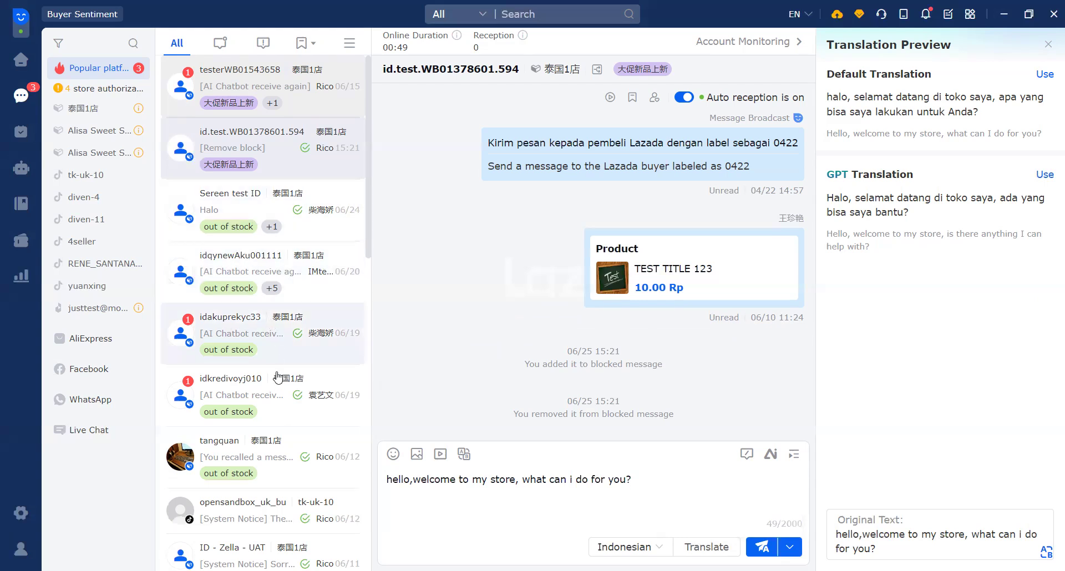
# Open the conversation of the buyer tagged 新品促销.
pyautogui.scroll(-5, 276, 411)
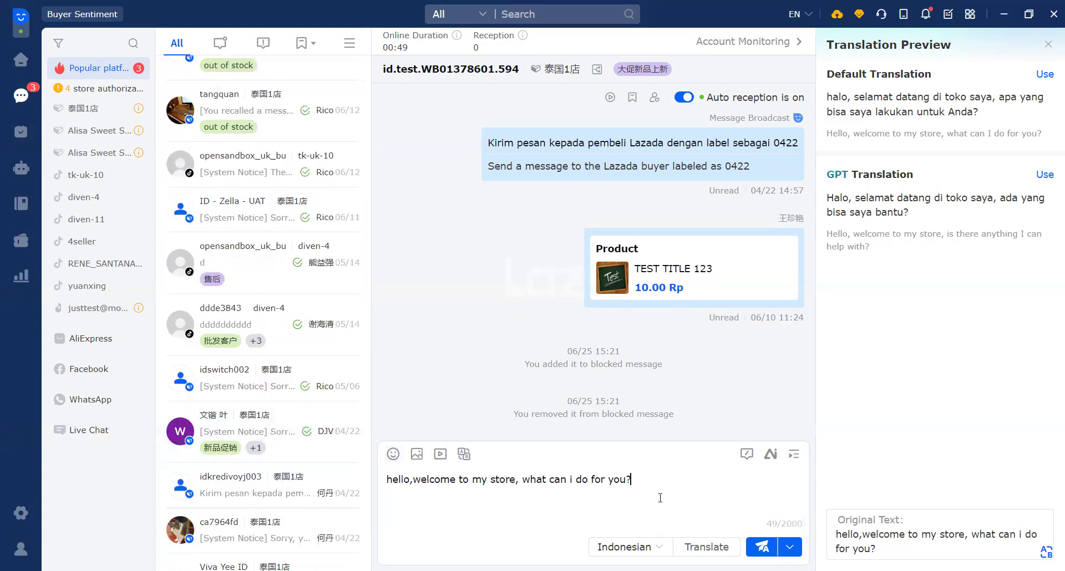
pyautogui.moveTo(631, 480); pyautogui.dragTo(379, 473)
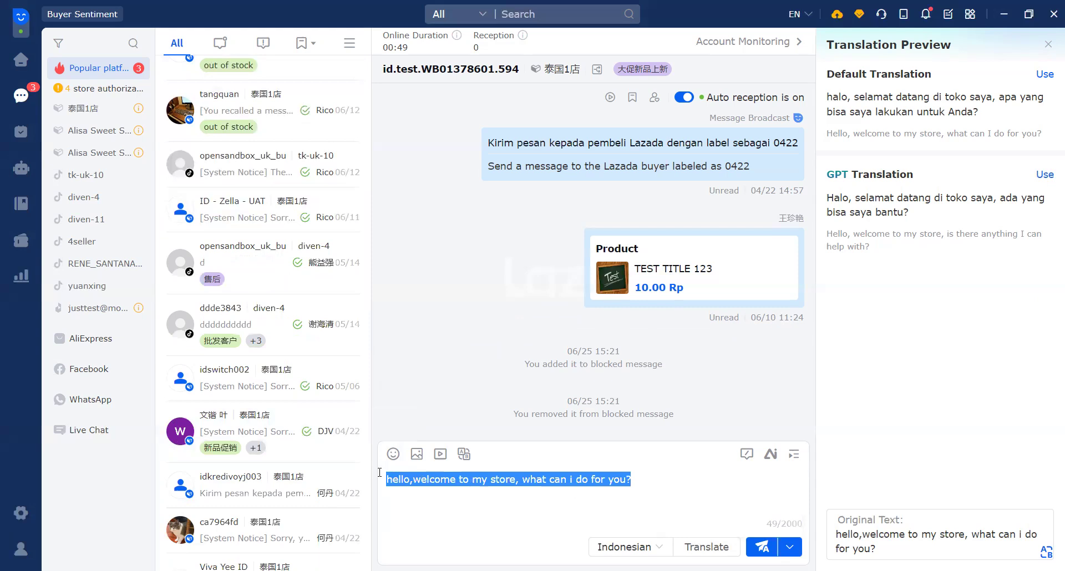
pyautogui.click(280, 441)
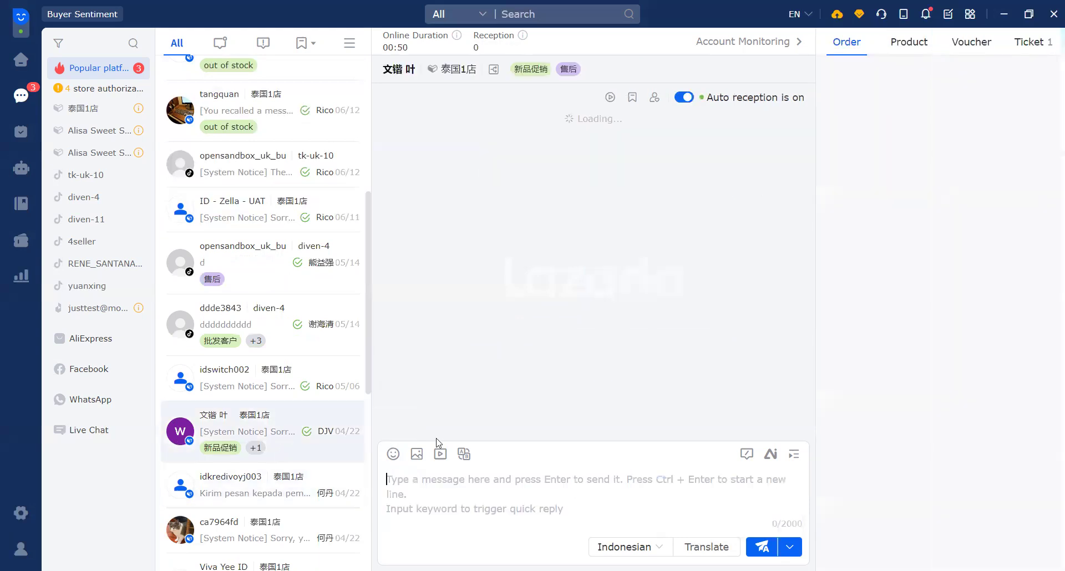
# Clear the reply box and send the saved hello greeting to this buyer.
pyautogui.scroll(-1, 531, 360)
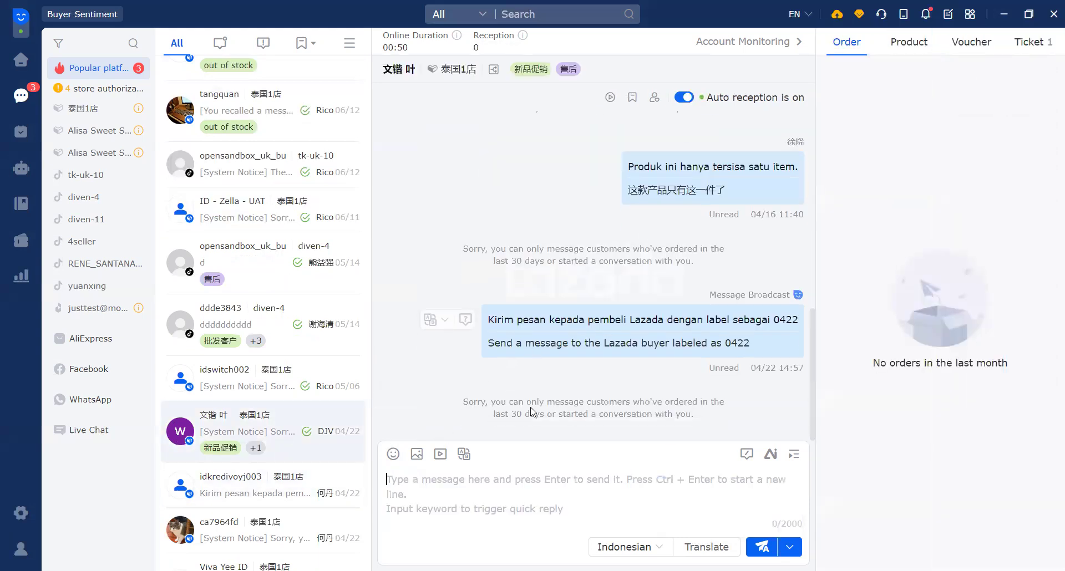
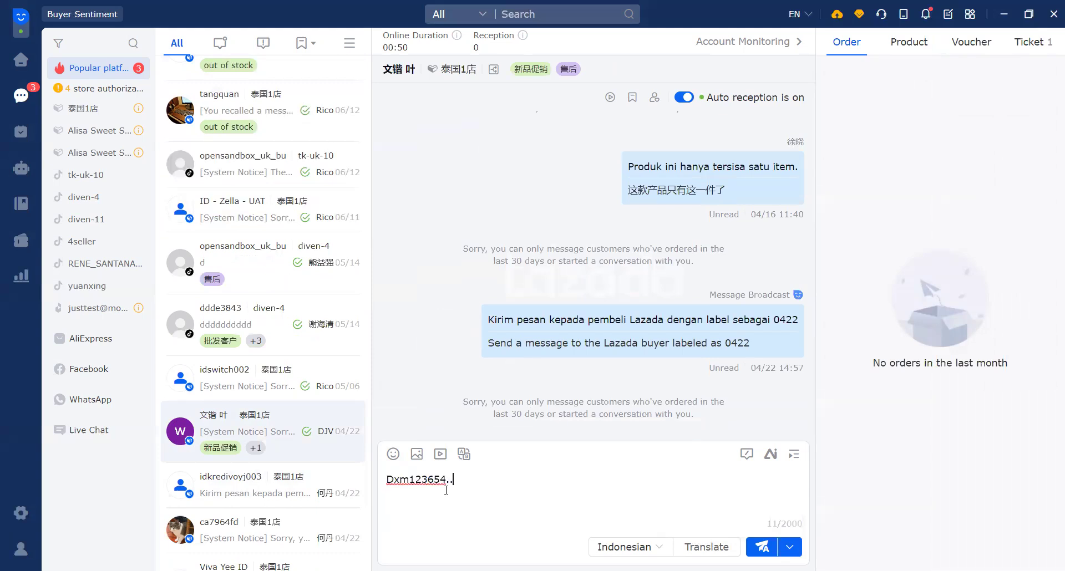
pyautogui.hotkey('ctrl', 'a')
pyautogui.press('BackSpace')
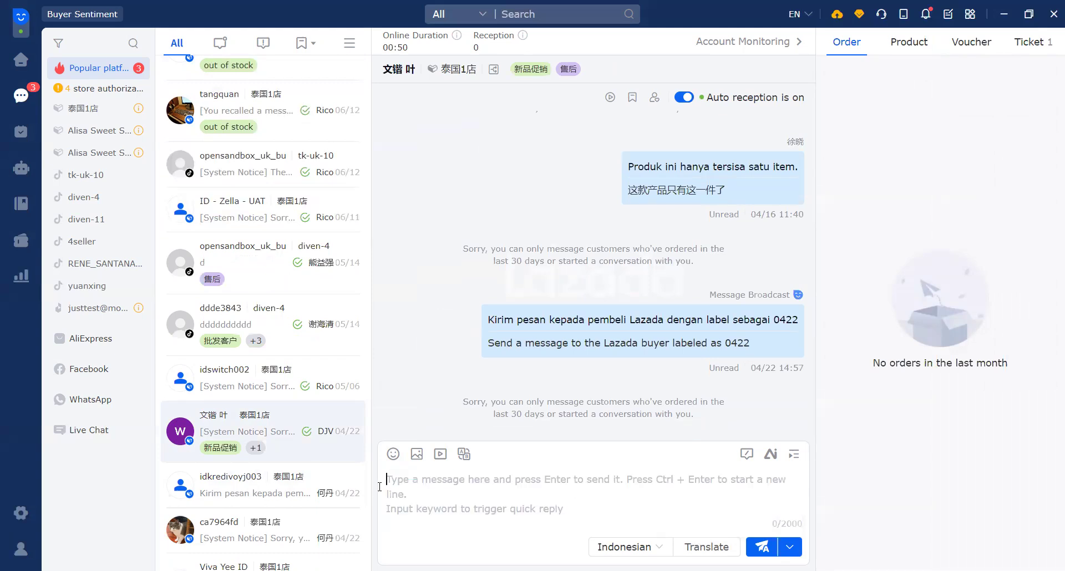
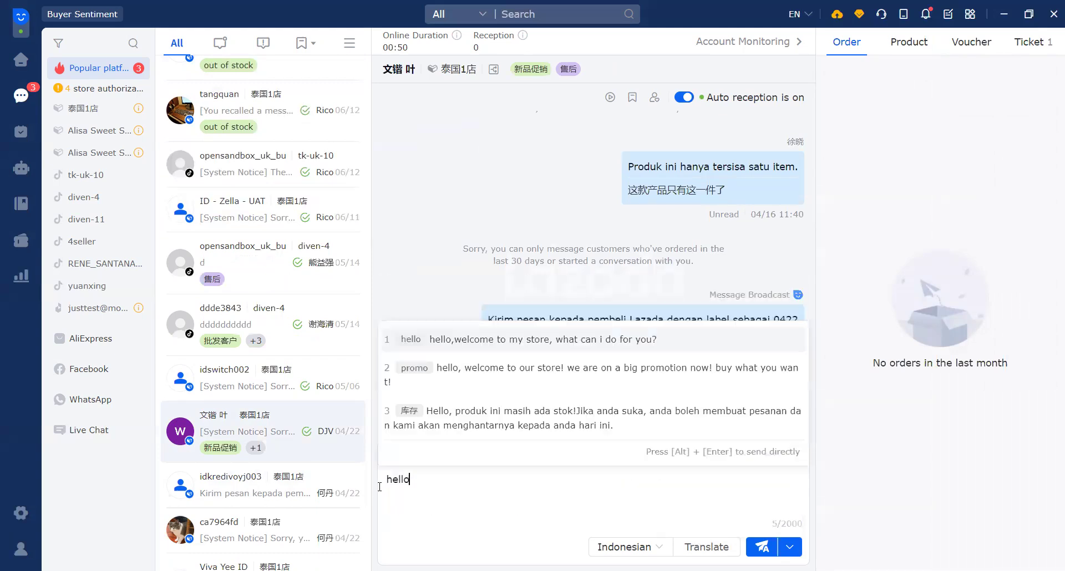
pyautogui.click(554, 340)
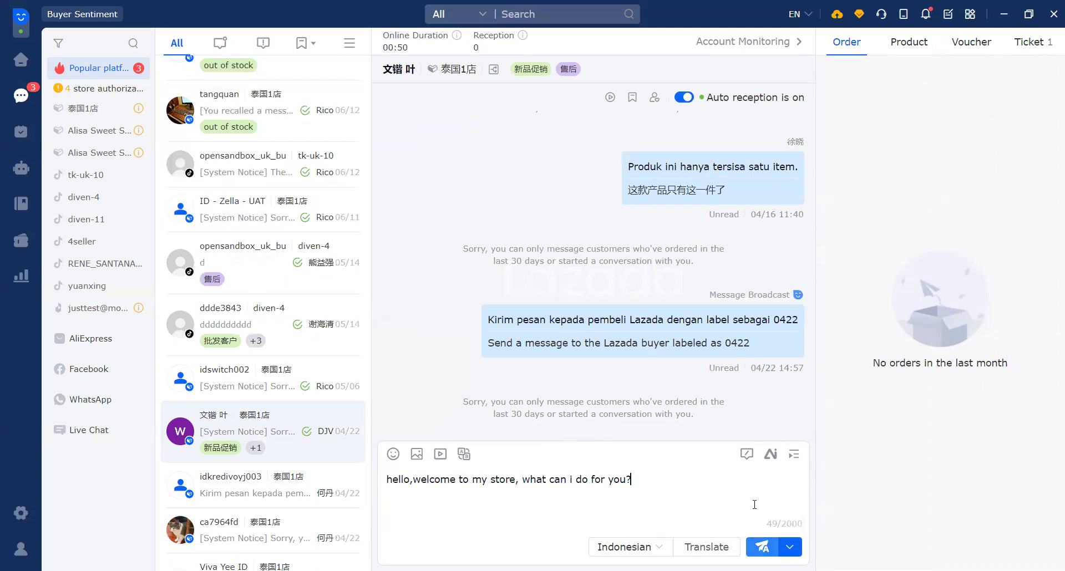
pyautogui.press('Return')
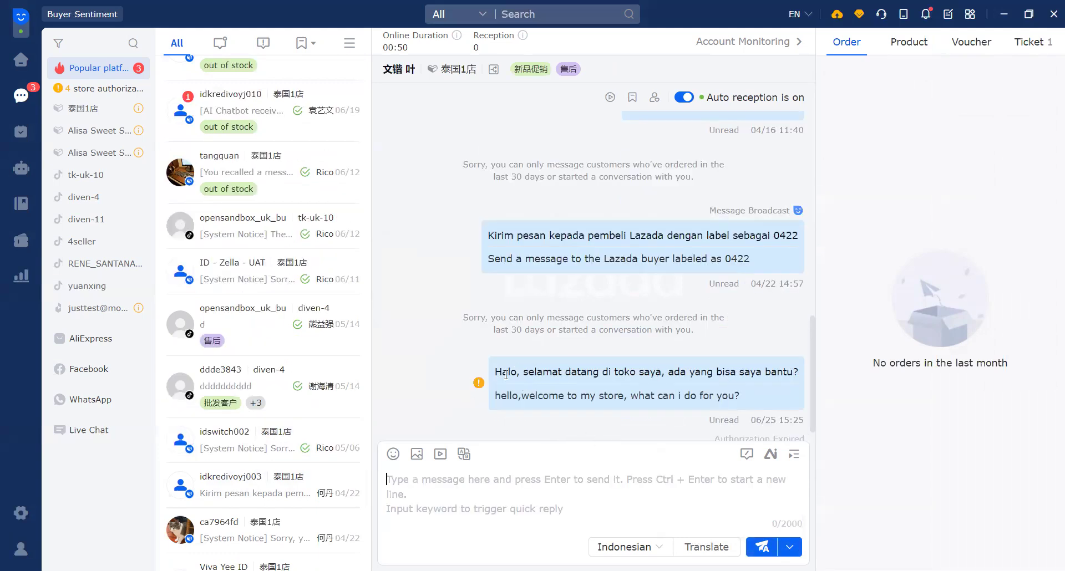
# Inspect the sent bubble's Indonesian line and its English original beneath.
pyautogui.moveTo(494, 371); pyautogui.dragTo(803, 382)
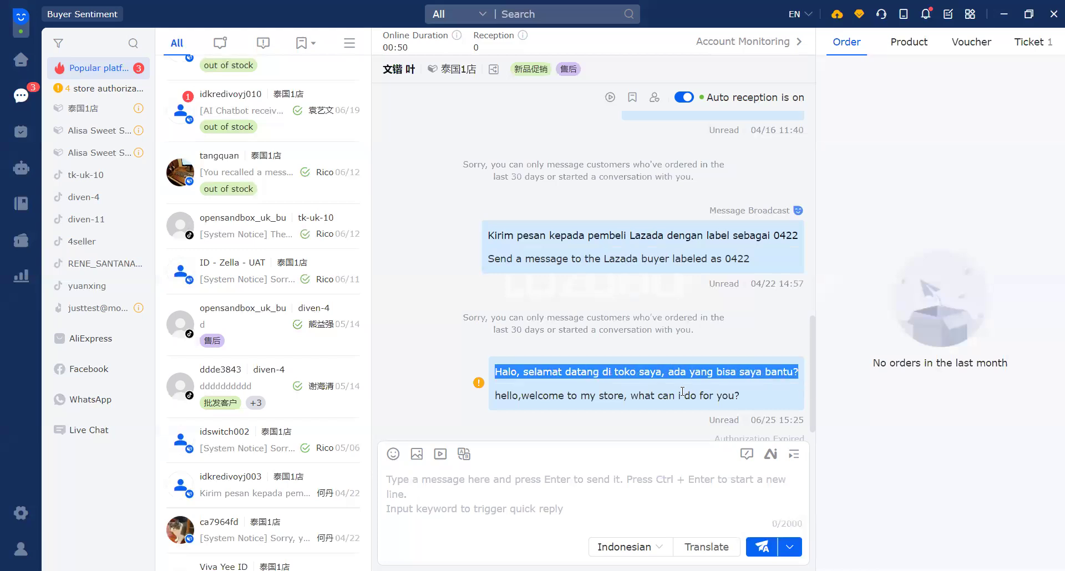
pyautogui.click(520, 392)
pyautogui.moveTo(496, 395); pyautogui.dragTo(748, 404)
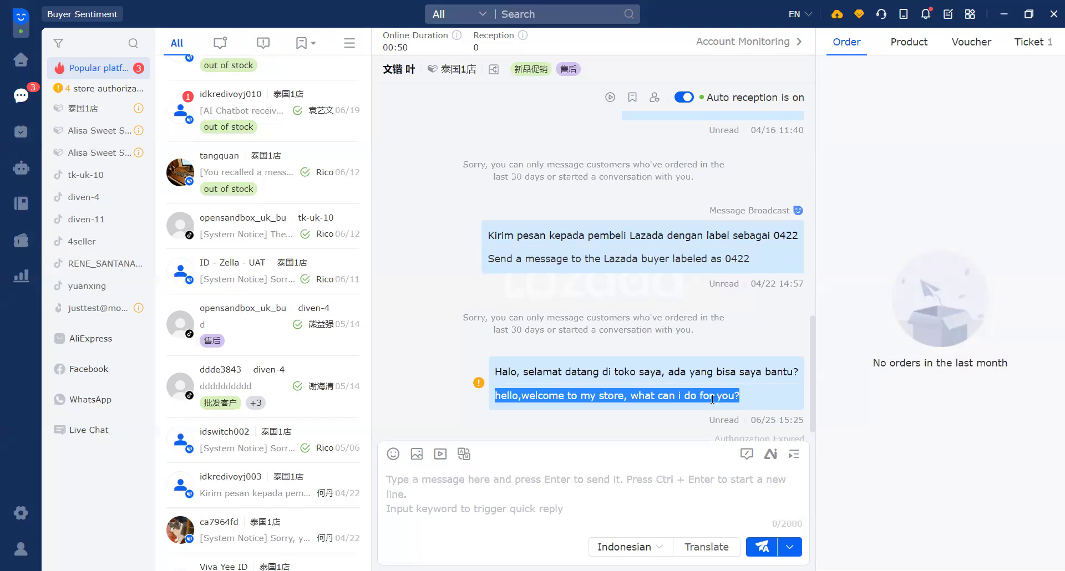
pyautogui.click(748, 404)
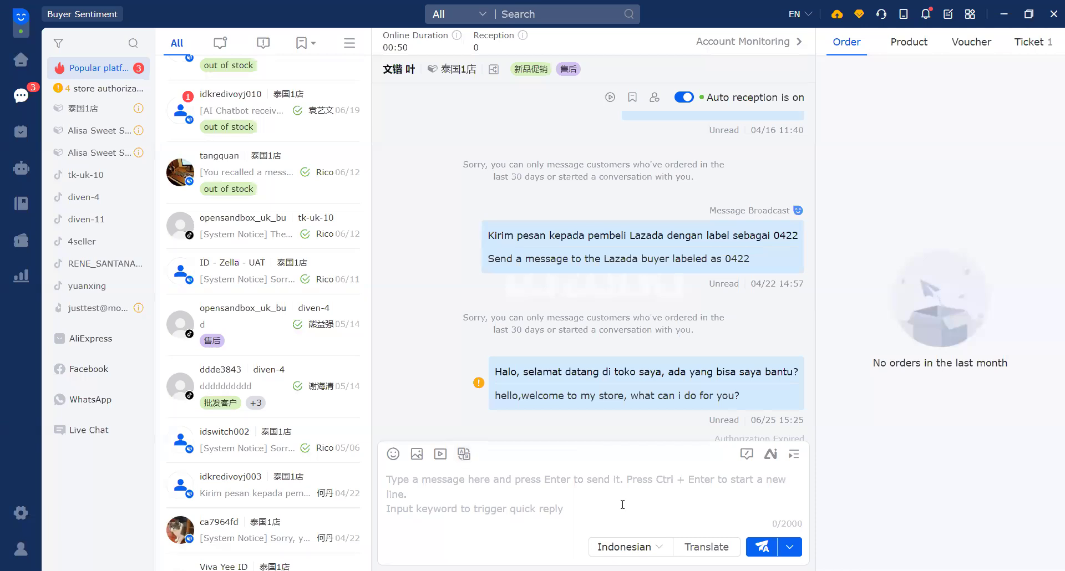
pyautogui.click(674, 491)
# Open the unpaid-orders buyer's chat, then bring up the Account Monitoring overview.
pyautogui.click(300, 113)
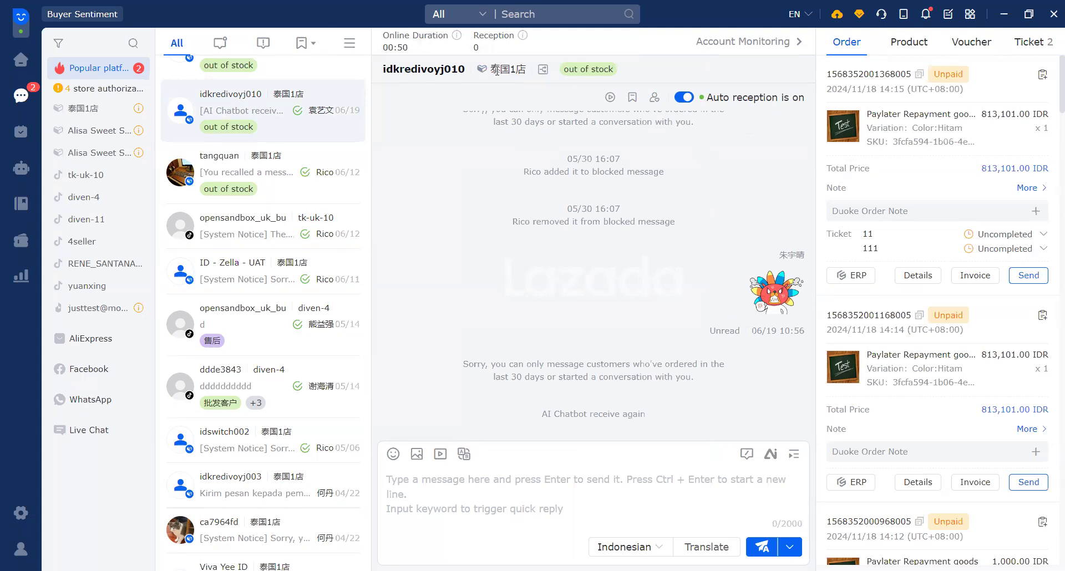
pyautogui.moveTo(579, 70)
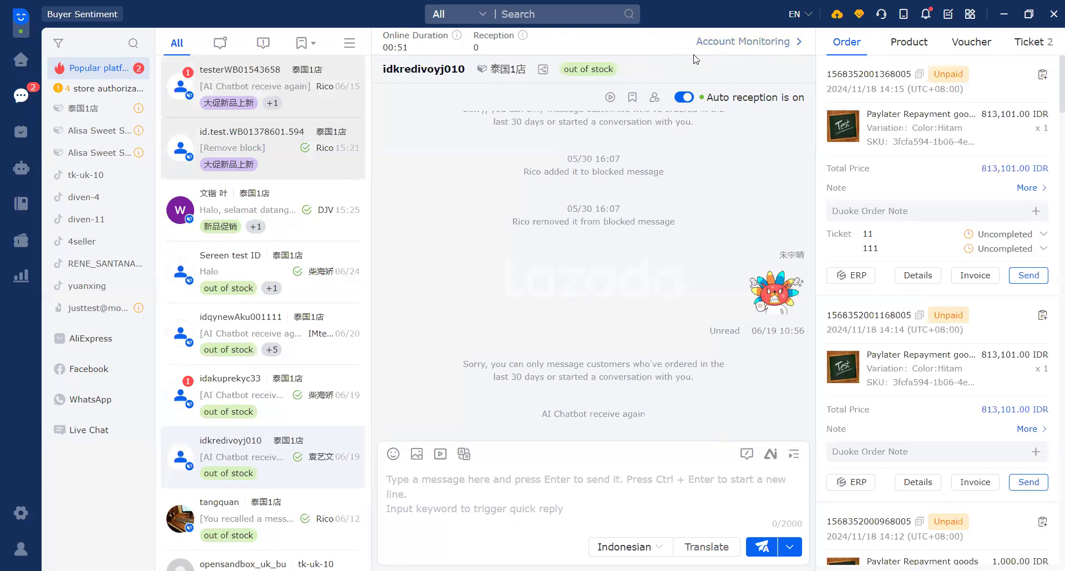
pyautogui.click(753, 49)
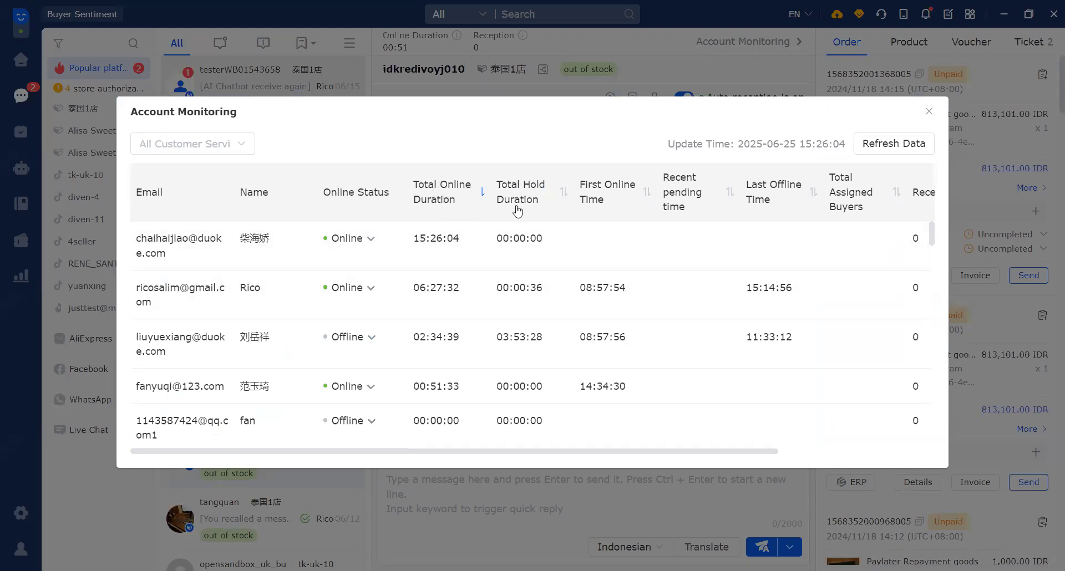
# Scroll the agents' monitoring table, refresh the data to 15:26:27, and close the overview.
pyautogui.moveTo(681, 454); pyautogui.dragTo(848, 431)
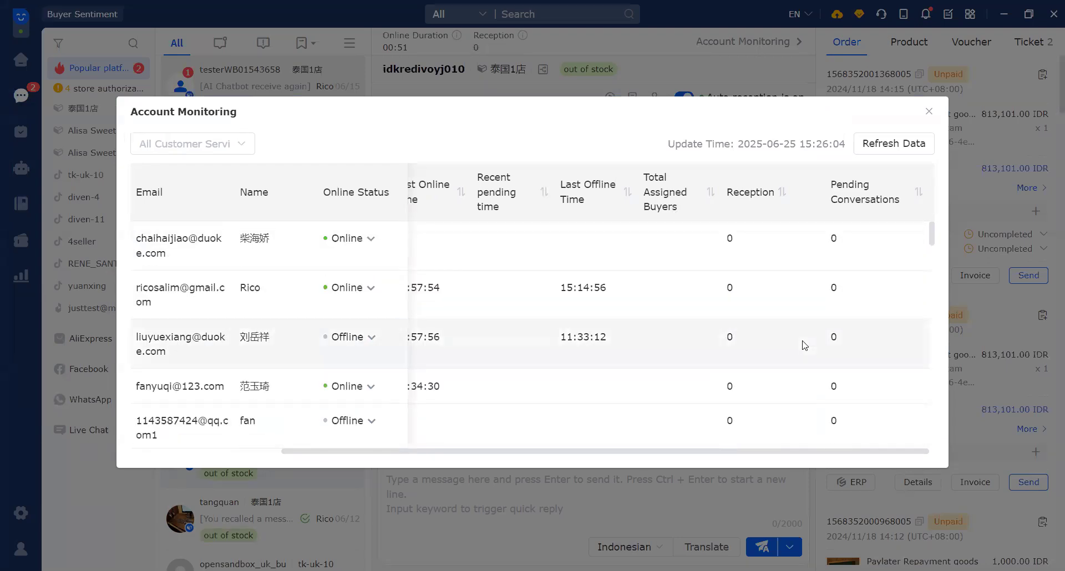
pyautogui.click(883, 146)
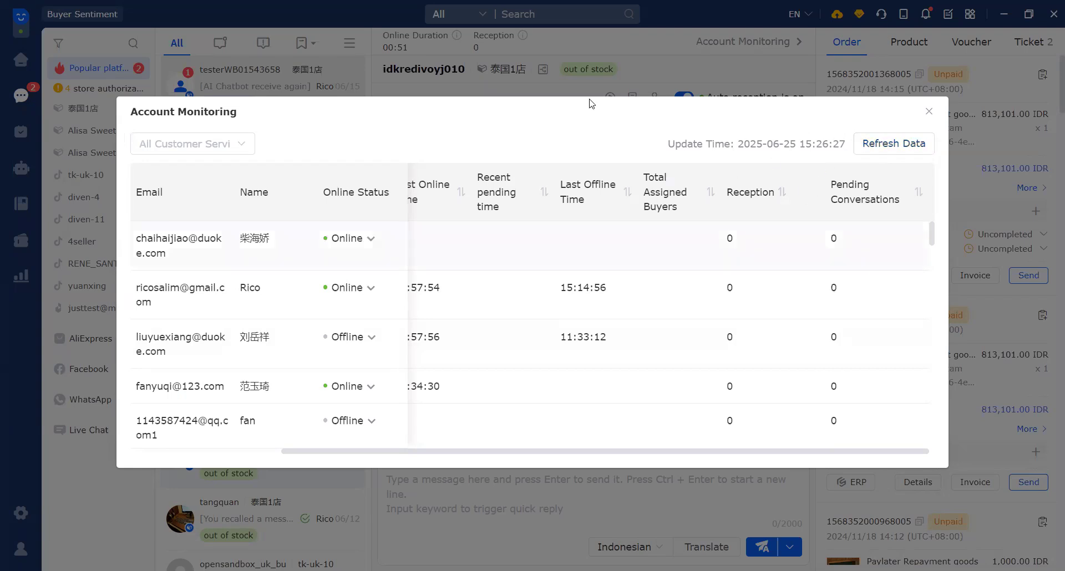
pyautogui.scroll(-5, 711, 309)
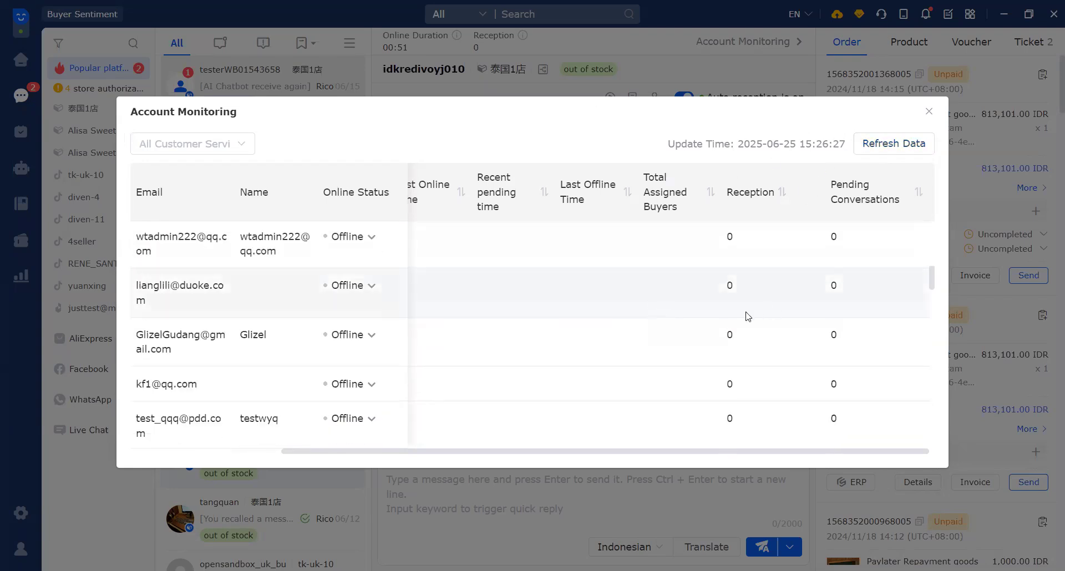
pyautogui.scroll(5, 775, 300)
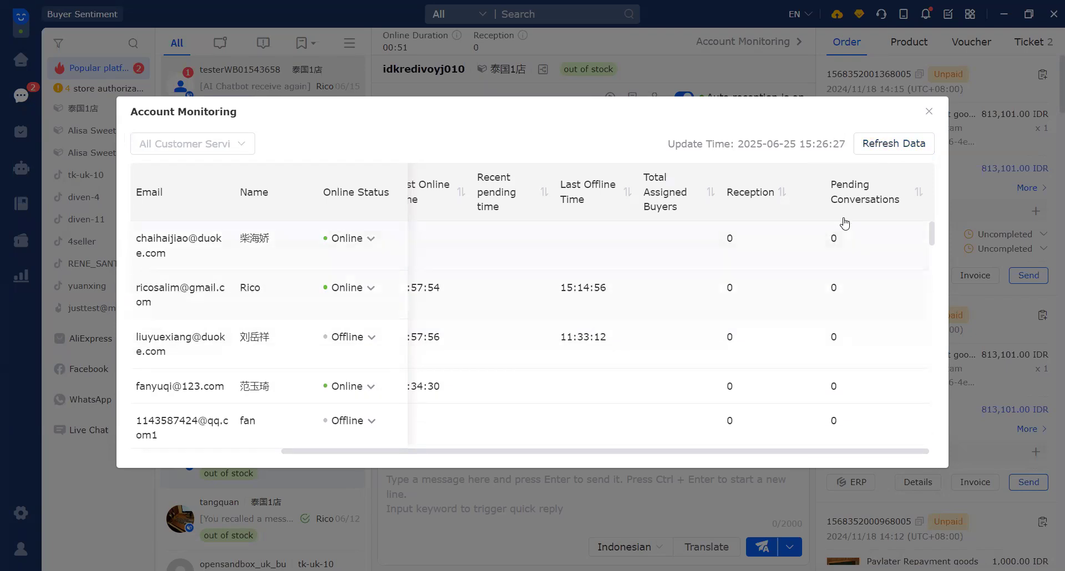
pyautogui.click(928, 111)
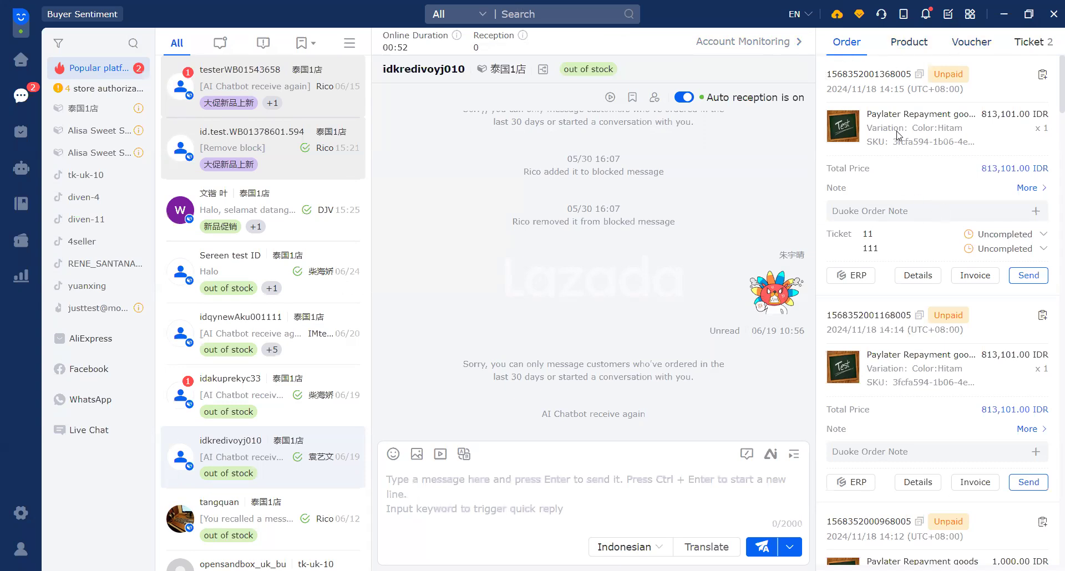
# Check the first order's number and Unpaid tag, then open its Order Details (813,101.00 IDR).
pyautogui.moveTo(826, 75); pyautogui.dragTo(918, 75)
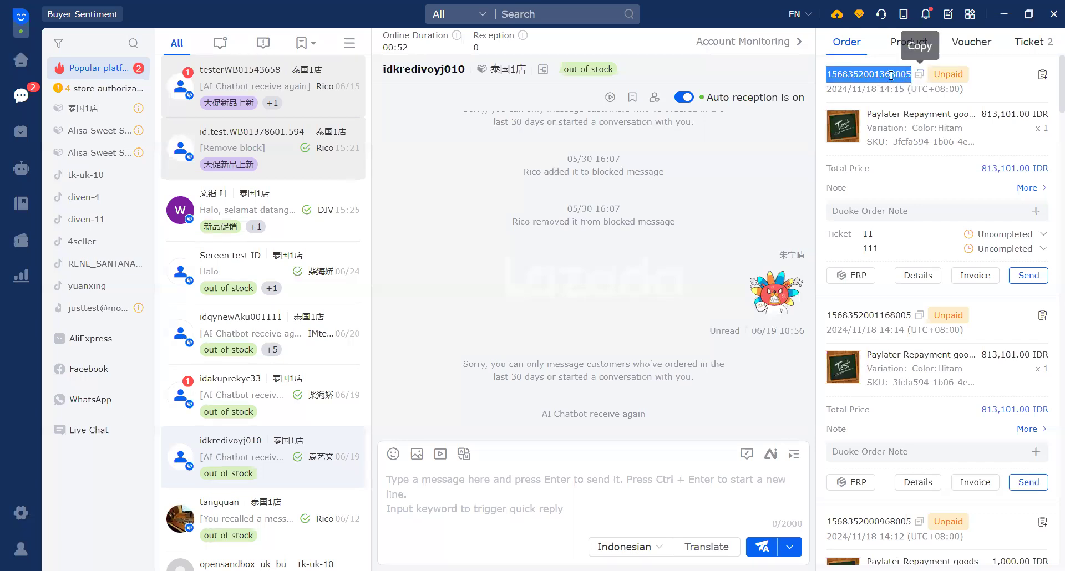
pyautogui.click(891, 75)
pyautogui.moveTo(935, 75); pyautogui.dragTo(966, 77)
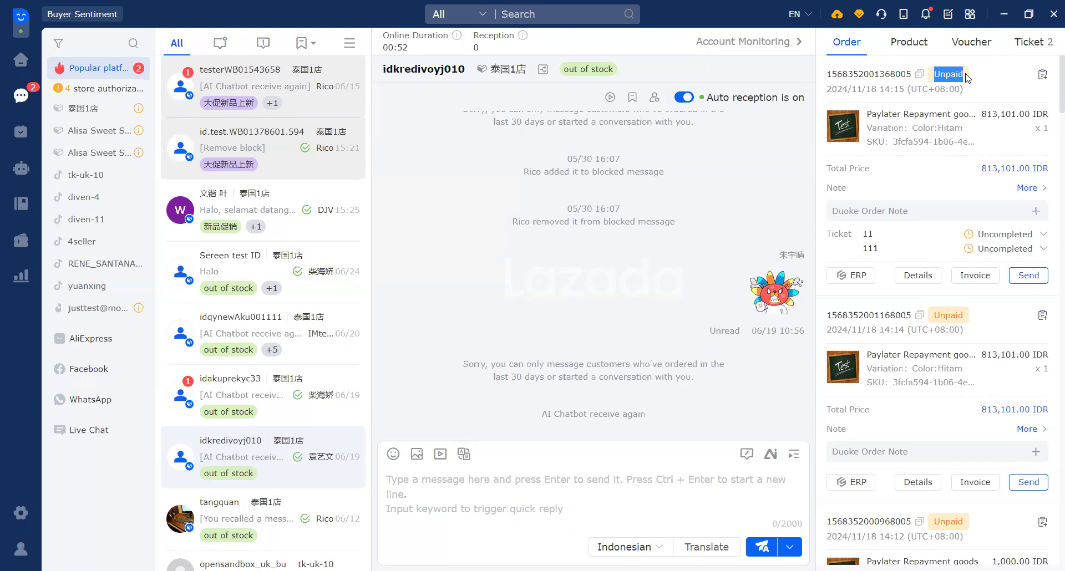
pyautogui.click(968, 83)
pyautogui.click(918, 277)
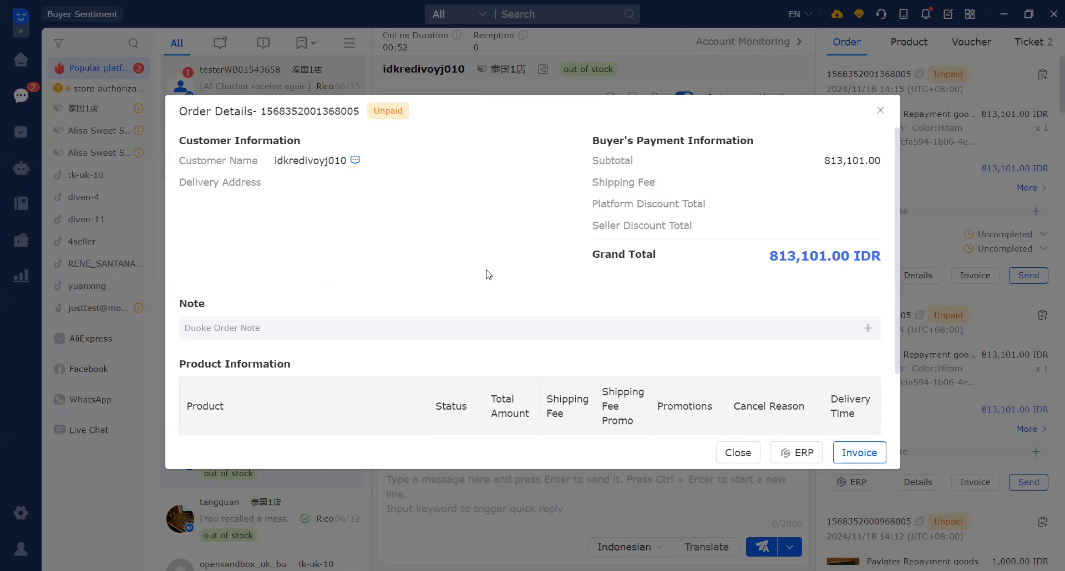
# Generate the invoice for the unpaid order and switch it into edit mode.
pyautogui.scroll(-2, 482, 266)
pyautogui.scroll(2, 485, 271)
pyautogui.click(861, 456)
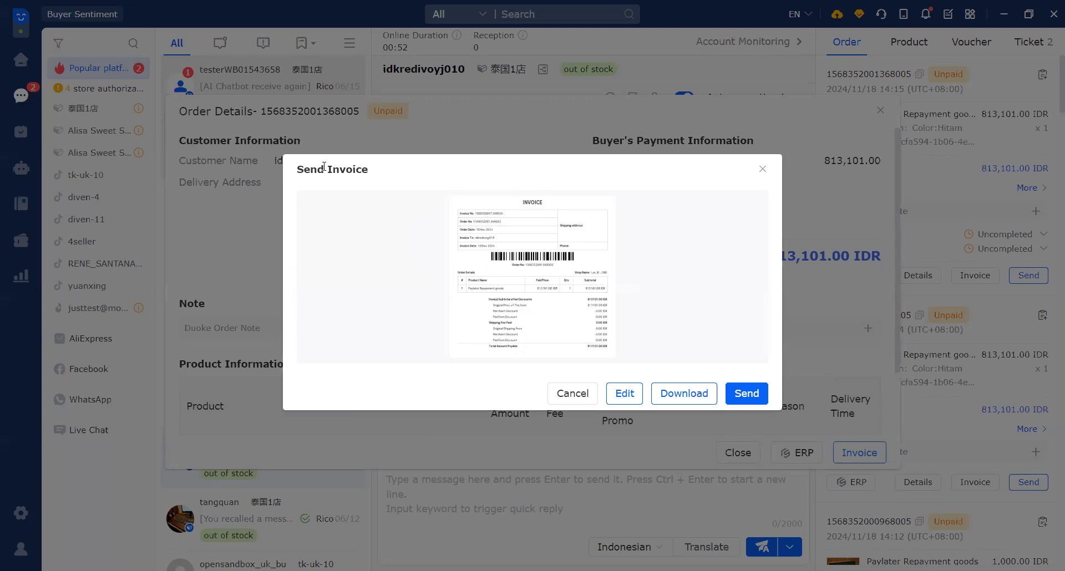
pyautogui.click(624, 395)
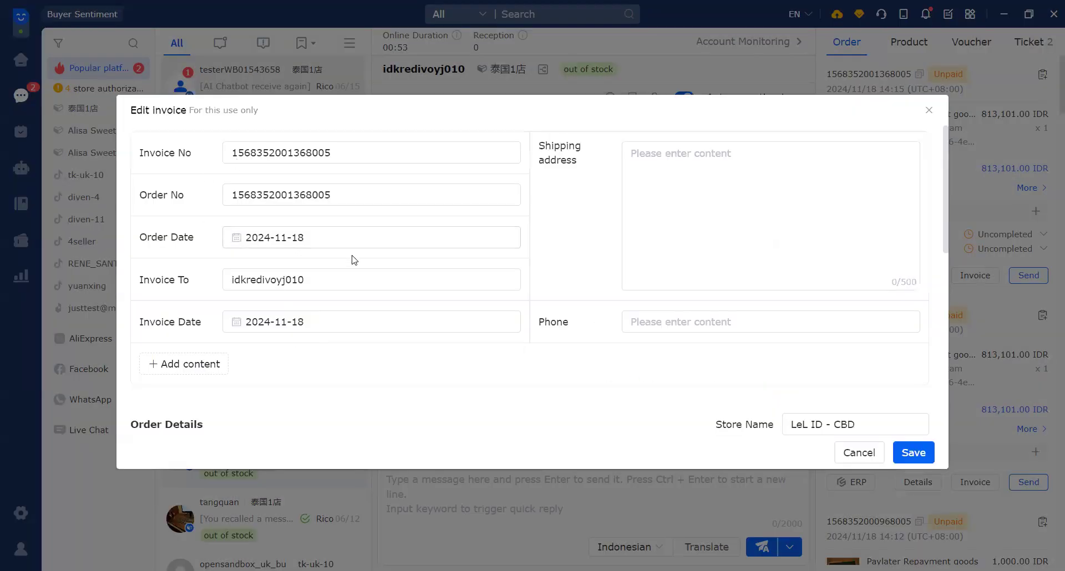
# Review the Edit Invoice form, try saving despite the required phone field, then cancel the edits.
pyautogui.scroll(-5, 354, 260)
pyautogui.scroll(1, 606, 337)
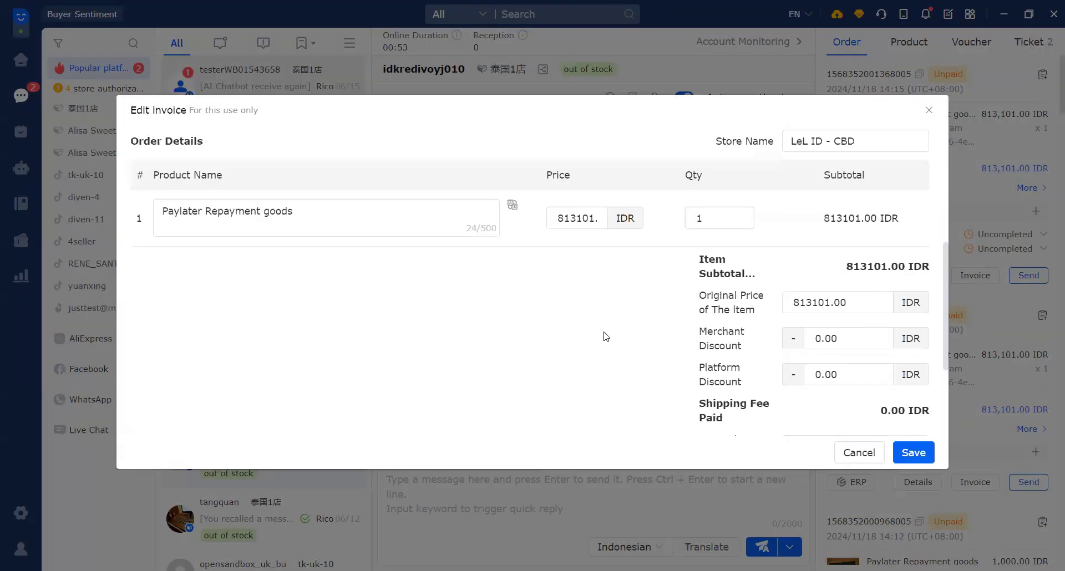
pyautogui.scroll(4, 384, 285)
pyautogui.scroll(2, 330, 273)
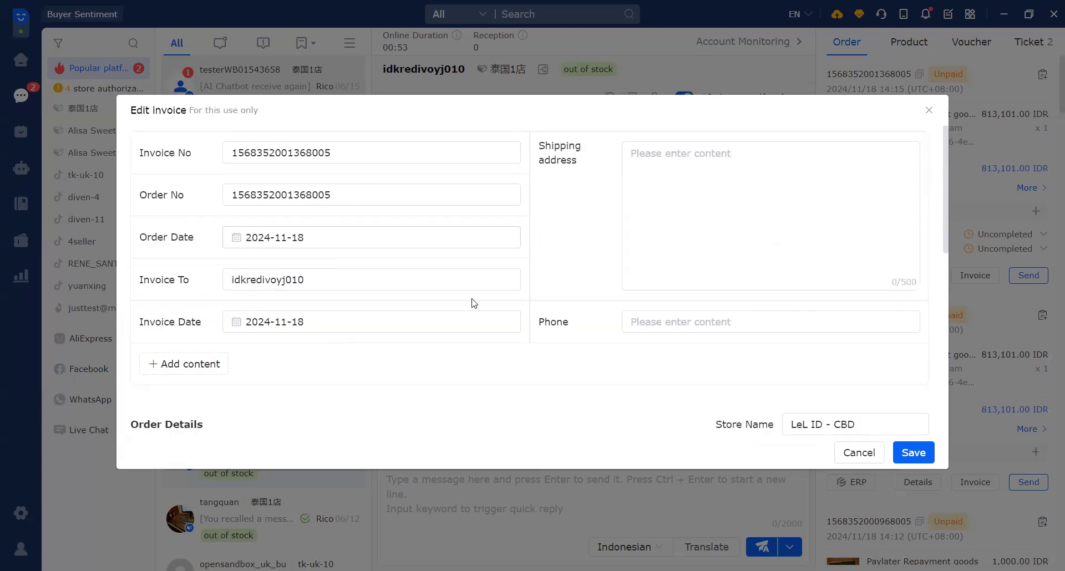
pyautogui.scroll(-3, 473, 302)
pyautogui.scroll(-3, 438, 326)
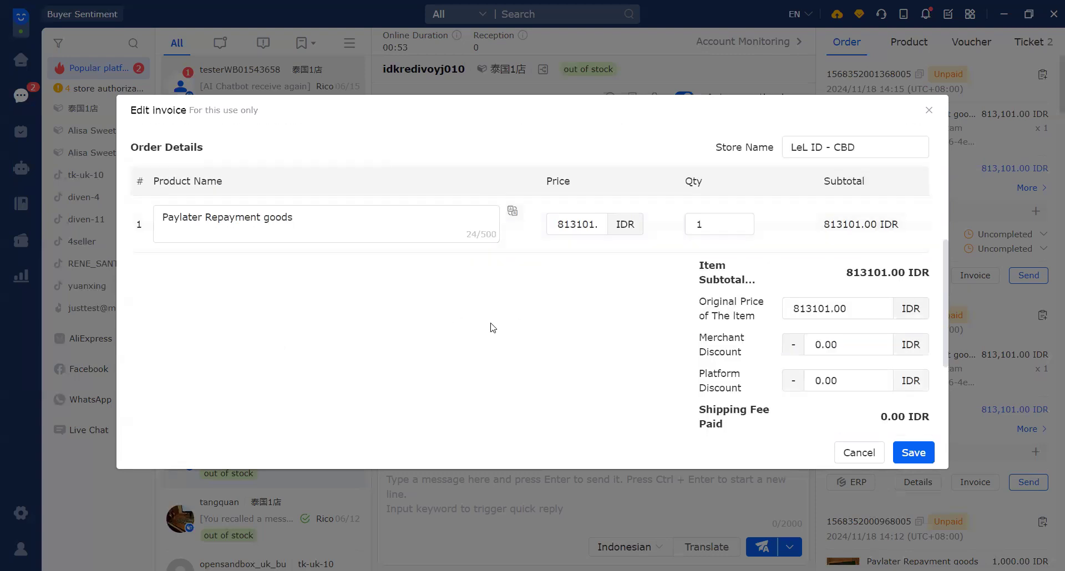
pyautogui.scroll(6, 480, 359)
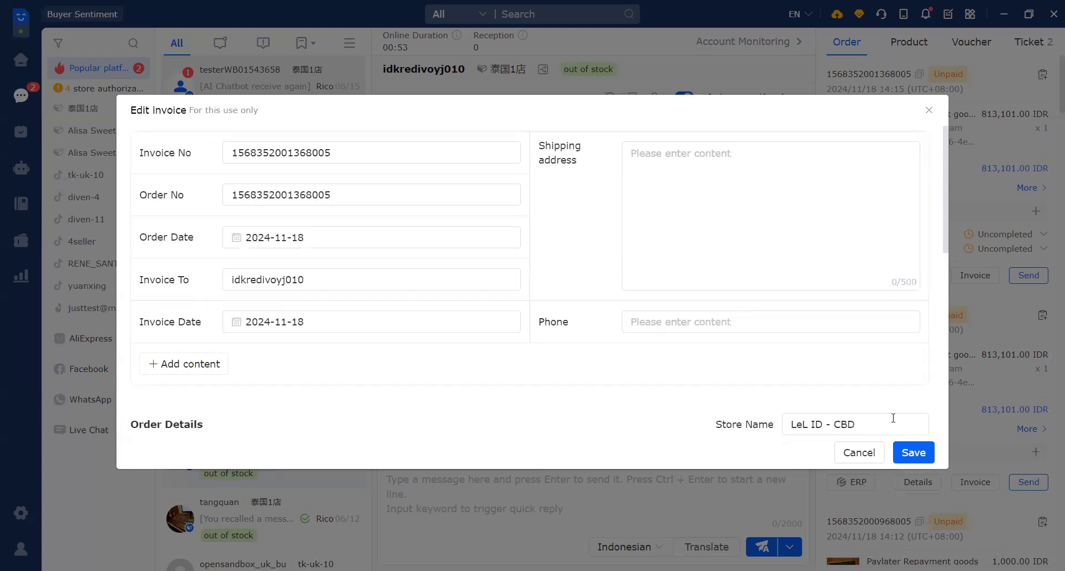
pyautogui.click(919, 462)
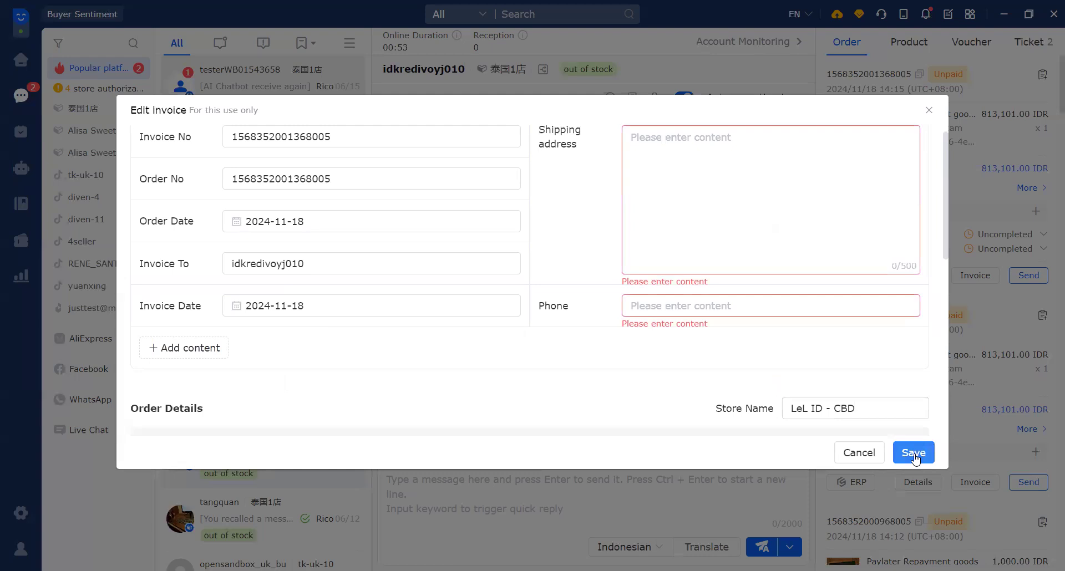
pyautogui.click(684, 309)
pyautogui.click(858, 453)
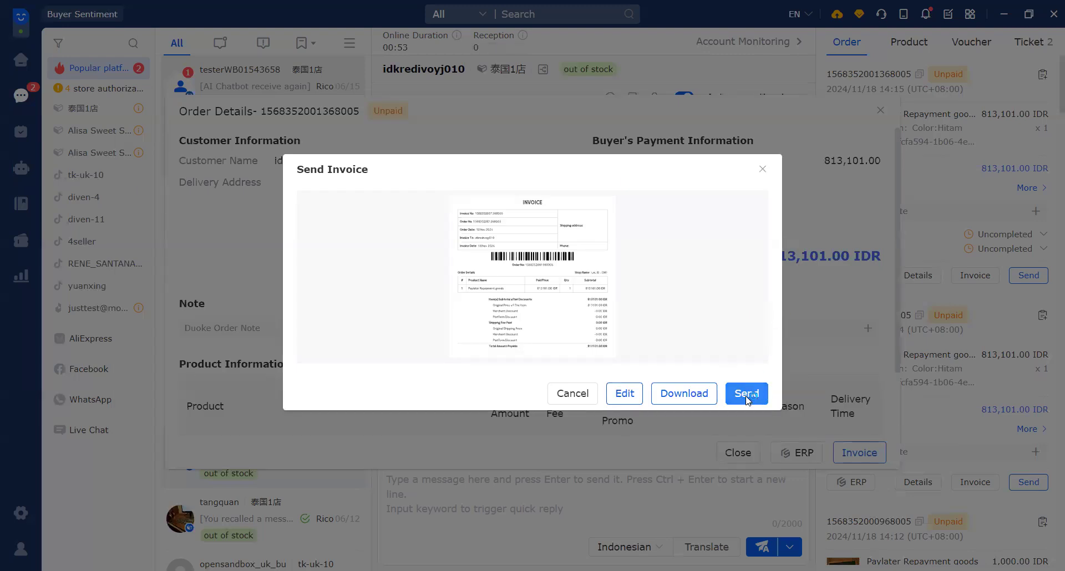
# Close the invoice preview and order details, then show the shop's product list.
pyautogui.click(763, 169)
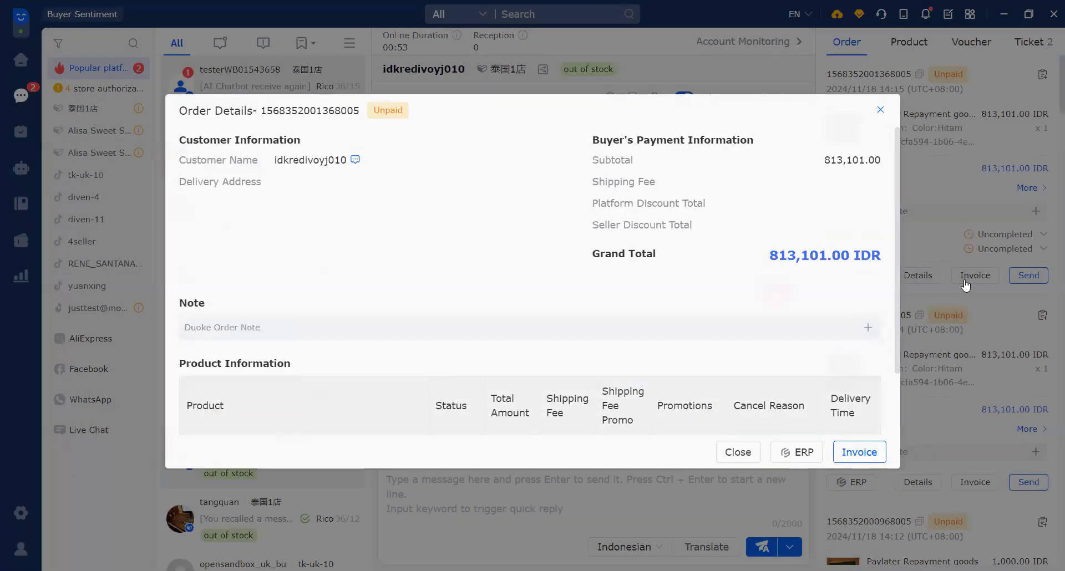
pyautogui.click(882, 111)
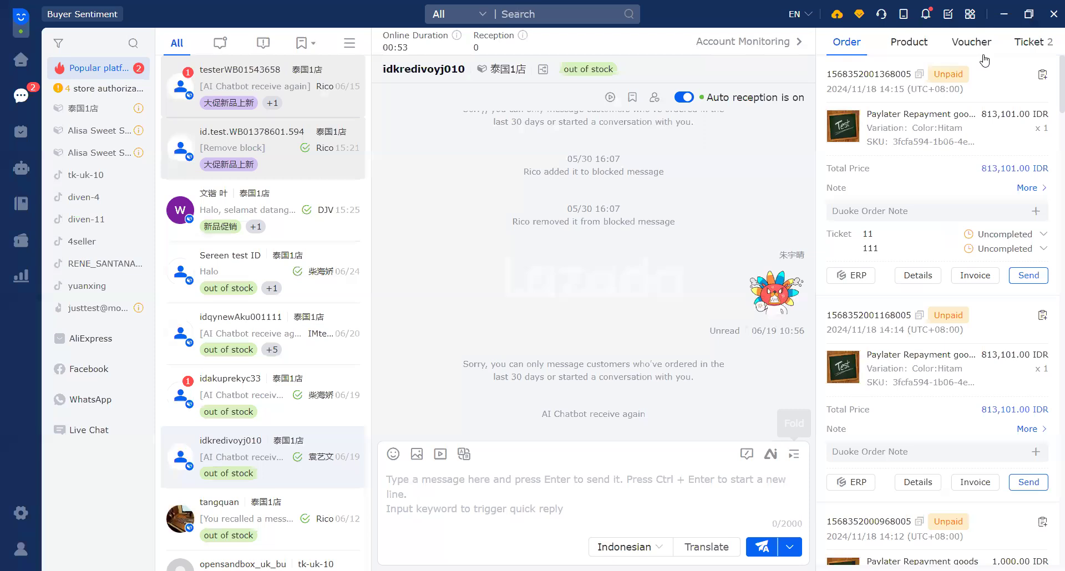
pyautogui.click(910, 43)
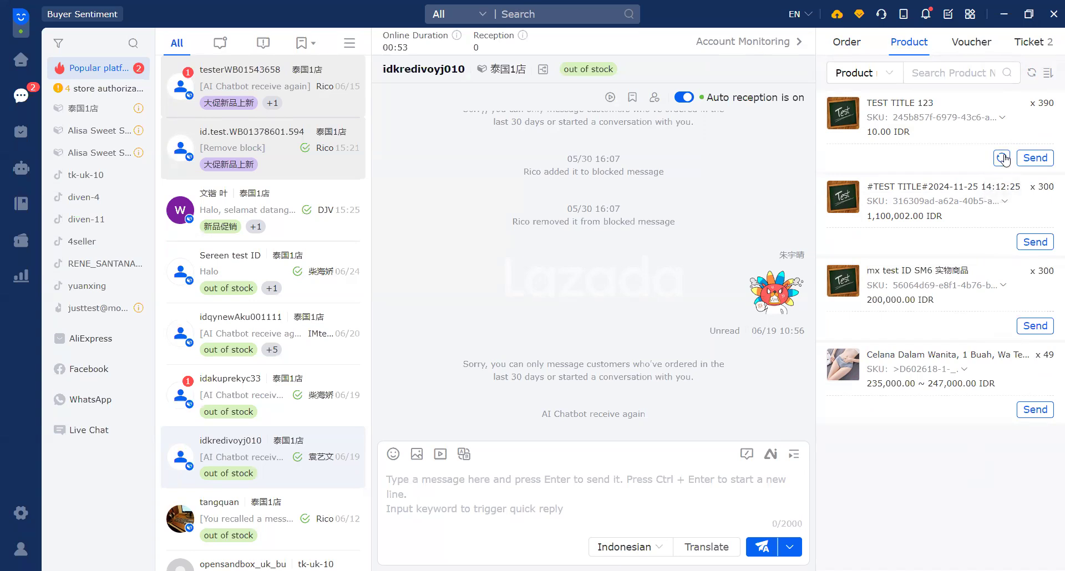
# Sync the product list, check the search-field options, then view the ongoing vouchers.
pyautogui.click(1032, 73)
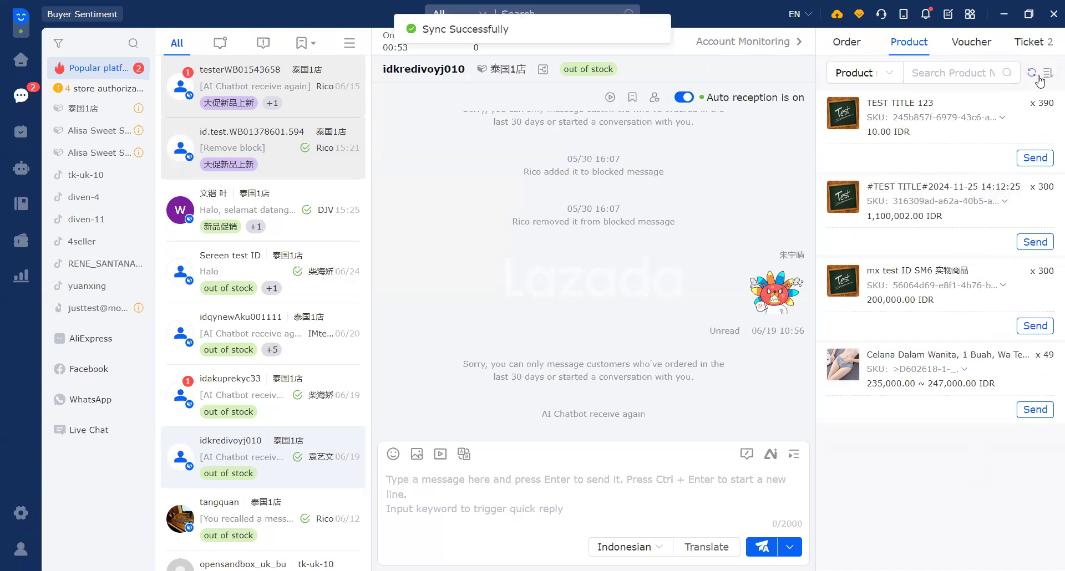
pyautogui.click(889, 74)
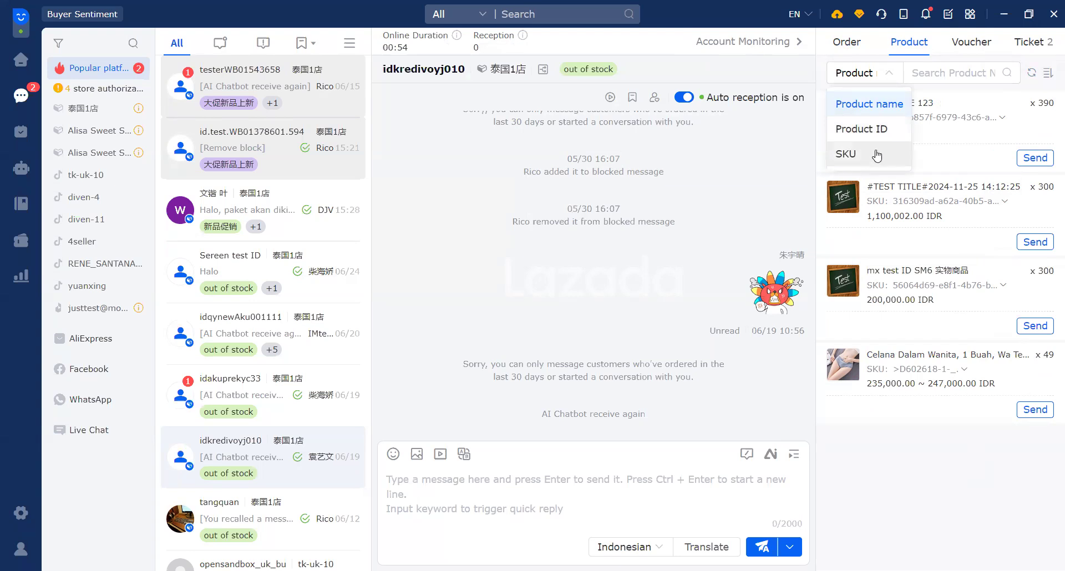
pyautogui.click(972, 43)
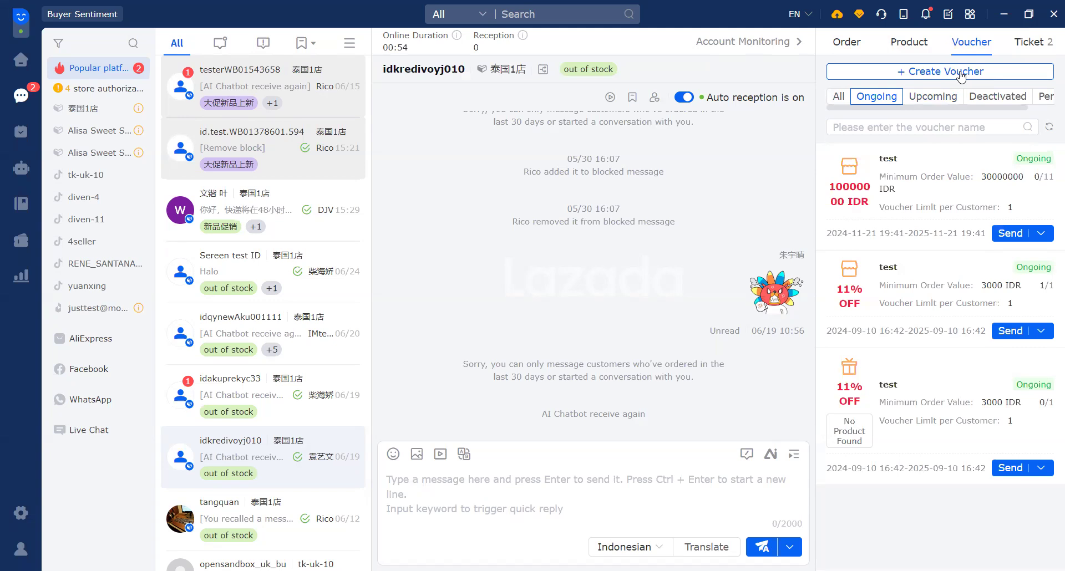
pyautogui.scroll(-5, 259, 391)
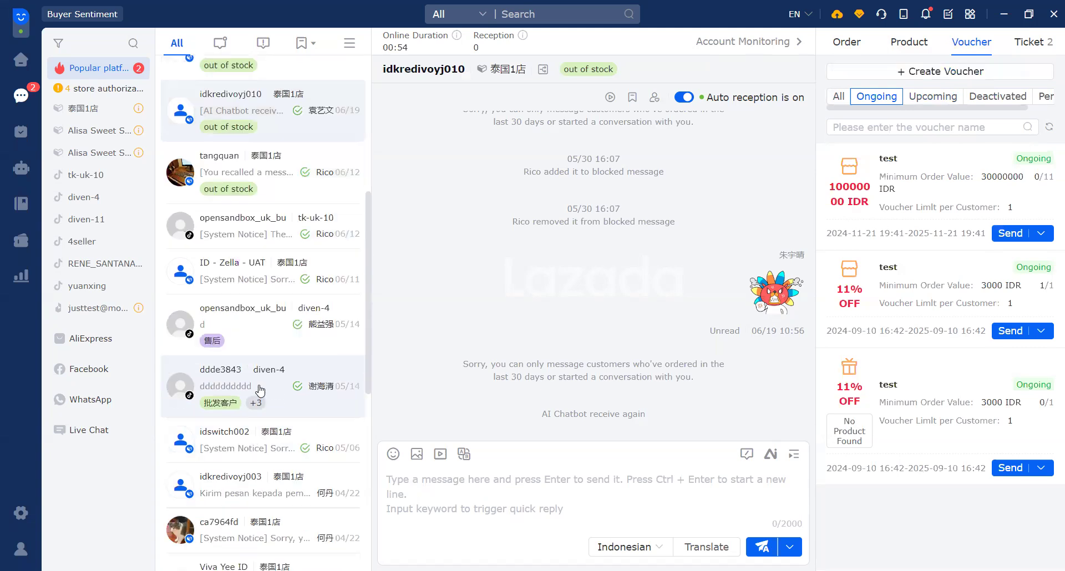
pyautogui.click(251, 338)
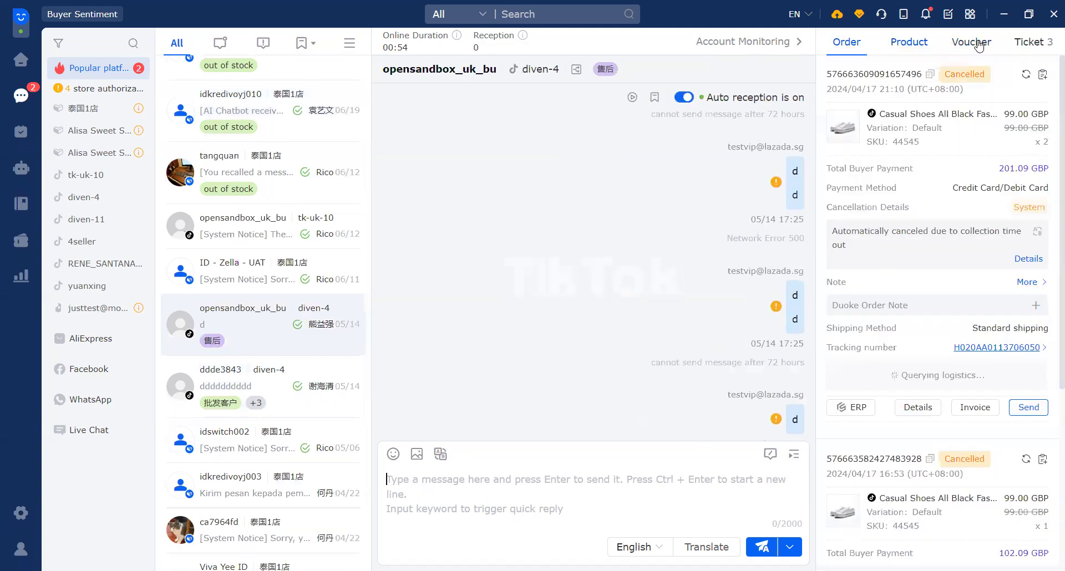
pyautogui.click(979, 47)
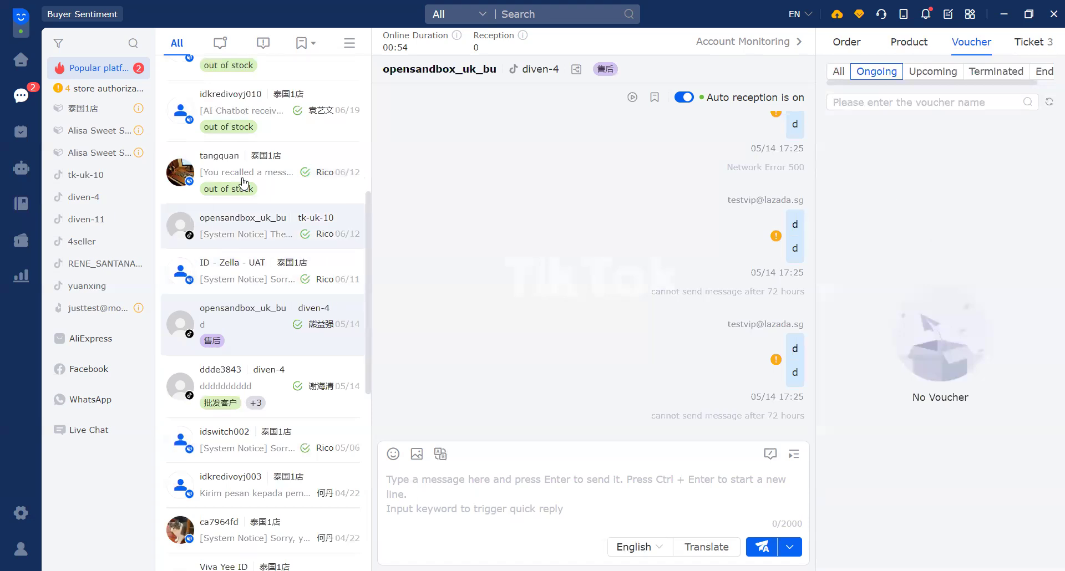
pyautogui.scroll(1, 261, 166)
pyautogui.click(261, 169)
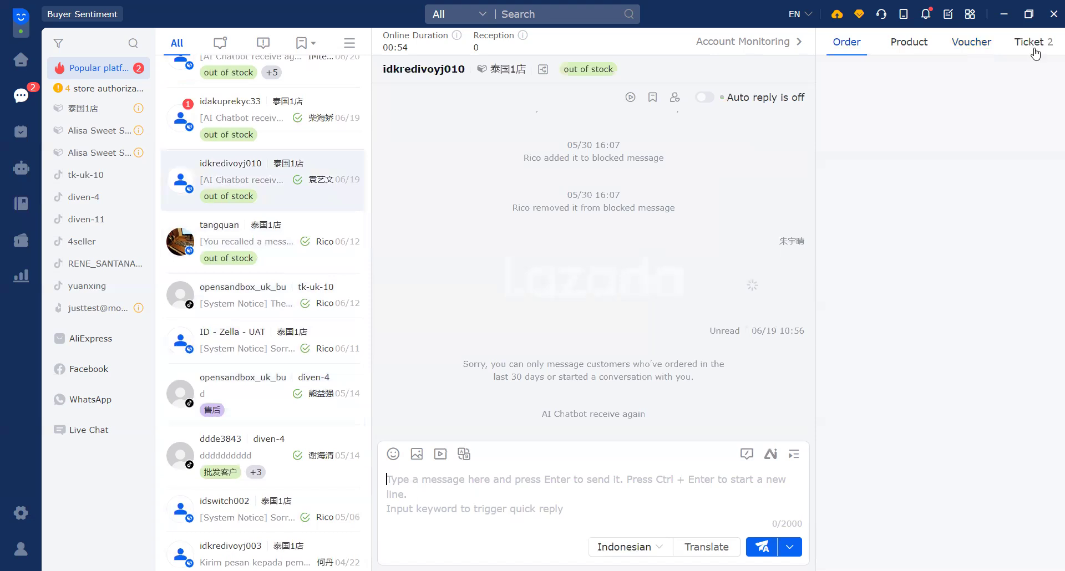
pyautogui.click(978, 44)
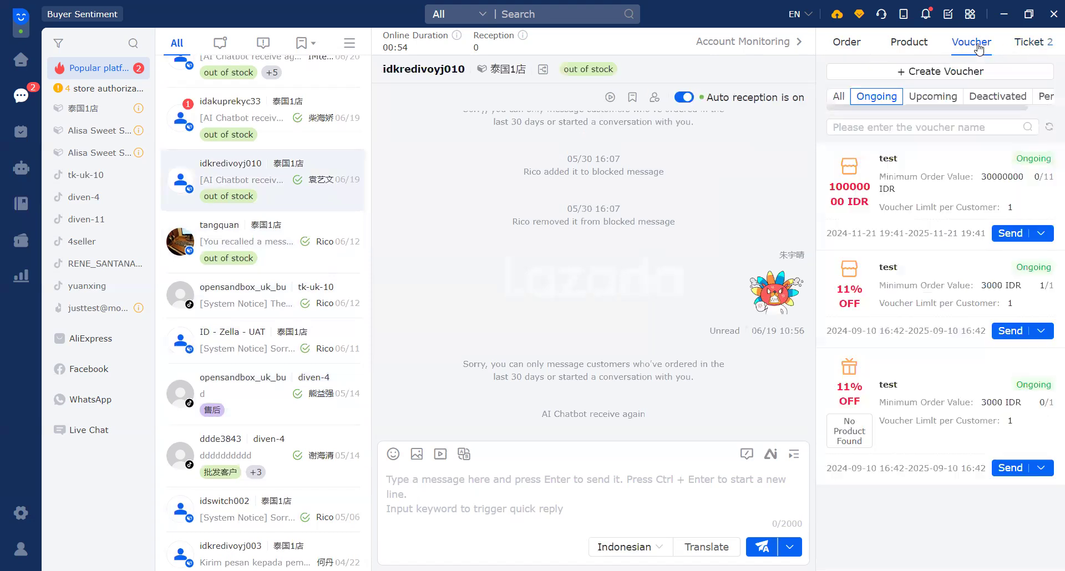
# Start a new voucher, trying Merchant Voucher before settling back on Store Voucher.
pyautogui.click(924, 71)
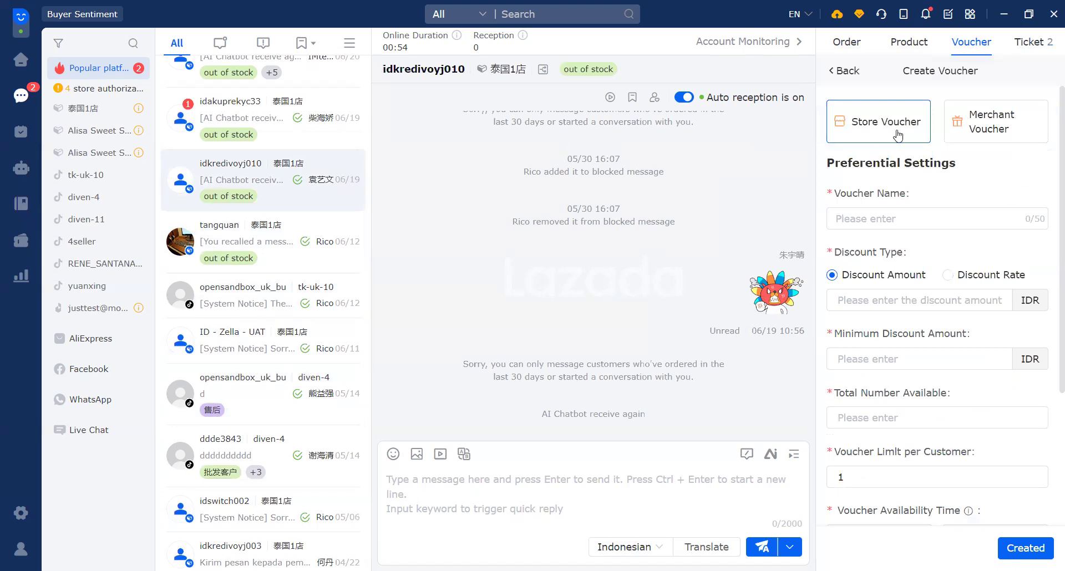
pyautogui.click(1006, 136)
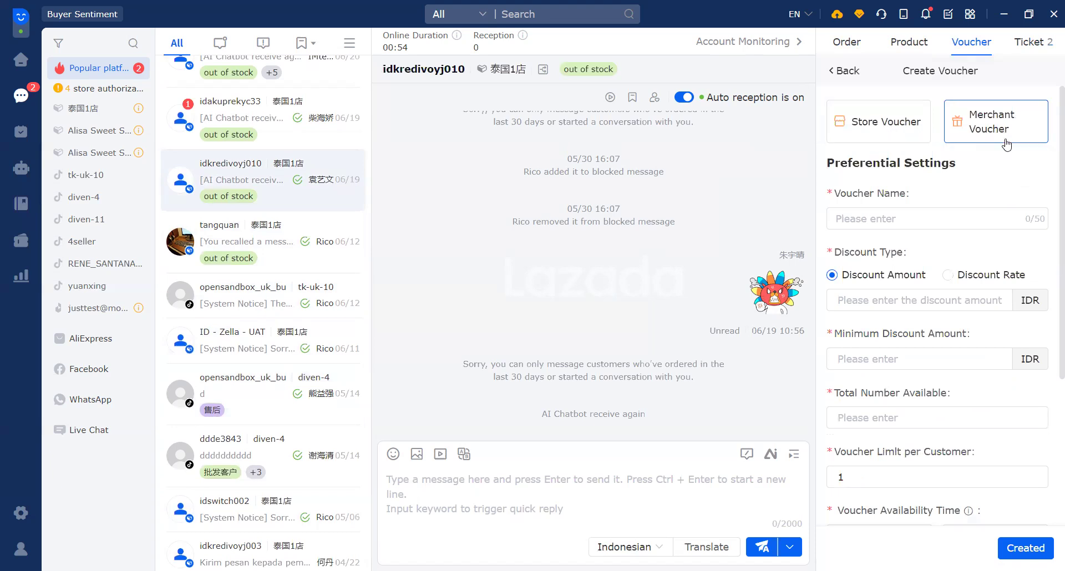
pyautogui.click(889, 135)
# Scroll through the voucher form, abandon it, and bring up the AI Chatbot menu.
pyautogui.scroll(-4, 898, 261)
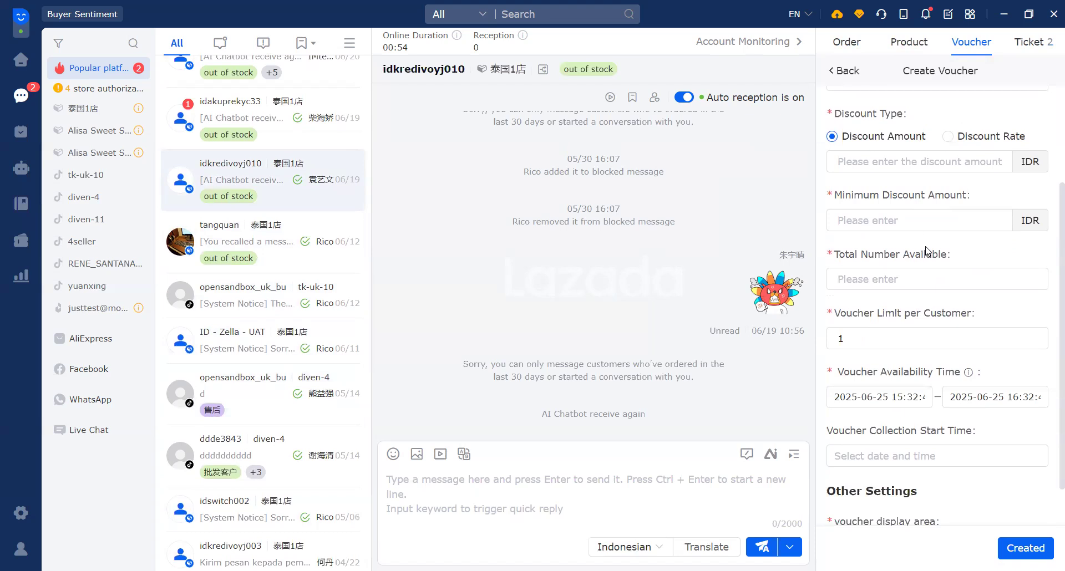
pyautogui.scroll(3, 937, 321)
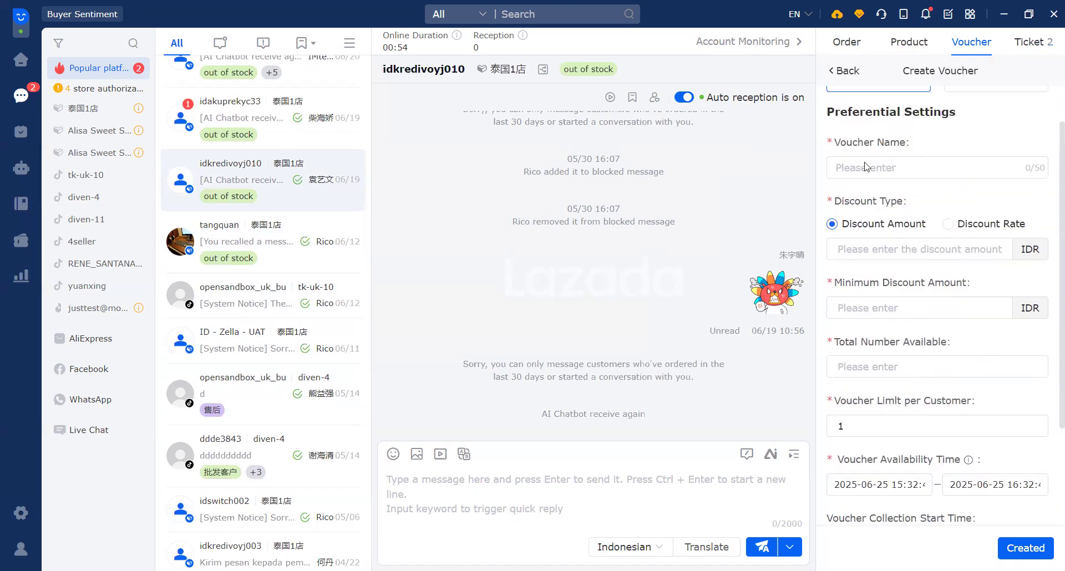
pyautogui.scroll(-3, 896, 282)
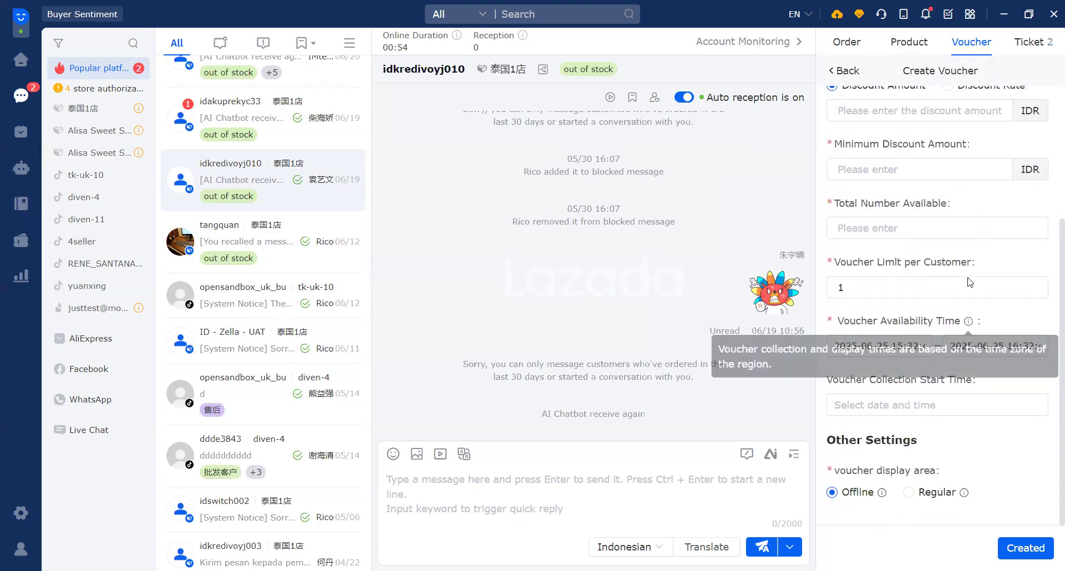
pyautogui.scroll(3, 926, 383)
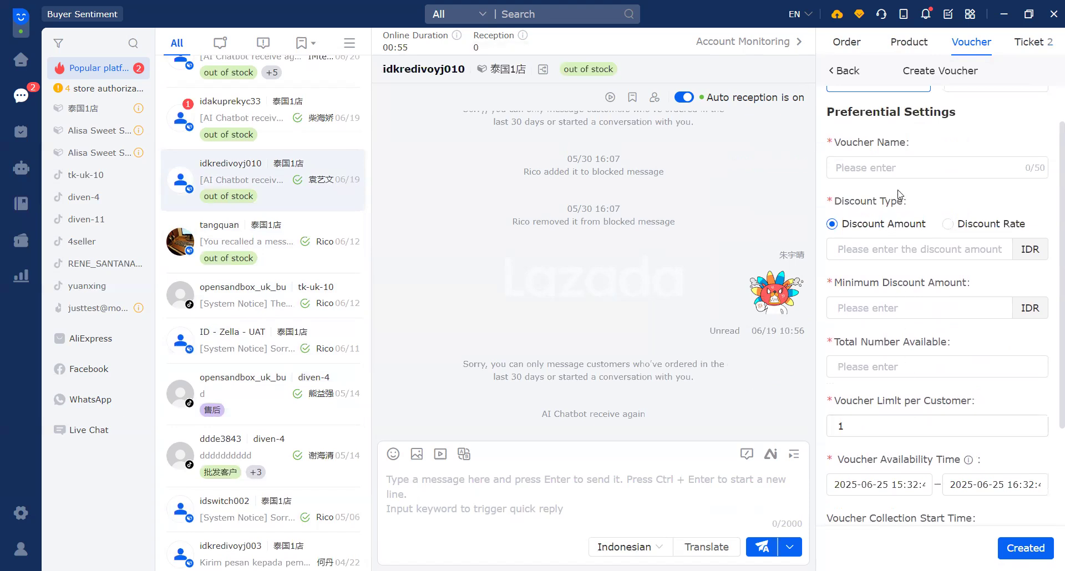
pyautogui.scroll(-2, 915, 280)
pyautogui.scroll(-1, 935, 288)
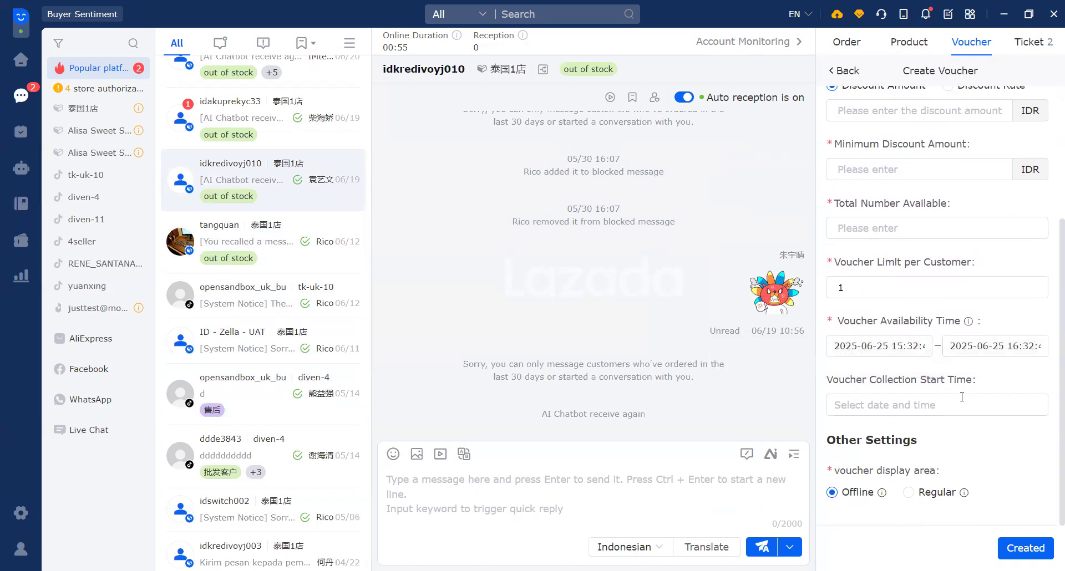
pyautogui.scroll(3, 851, 156)
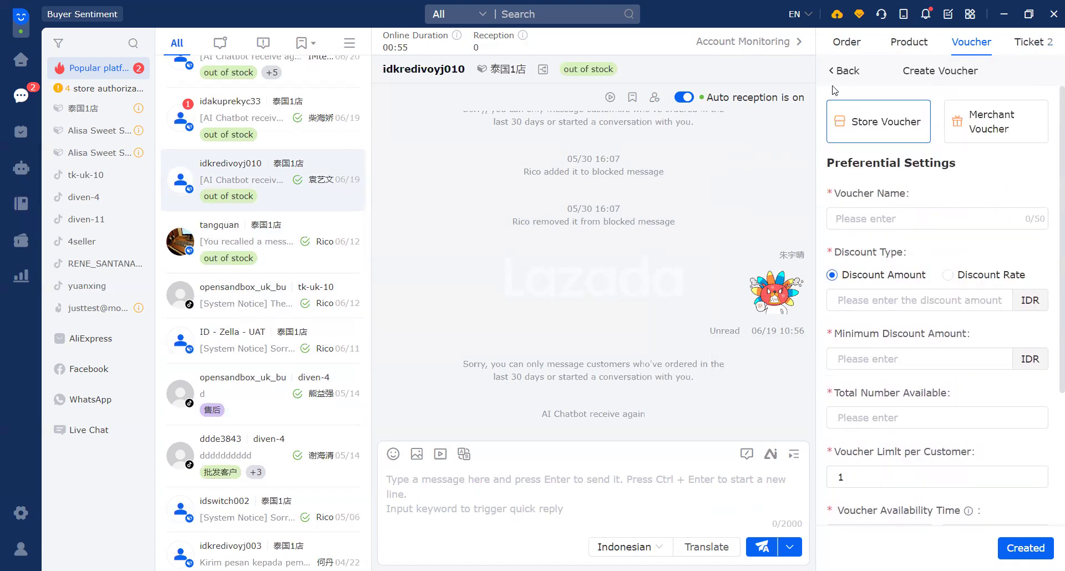
pyautogui.click(838, 71)
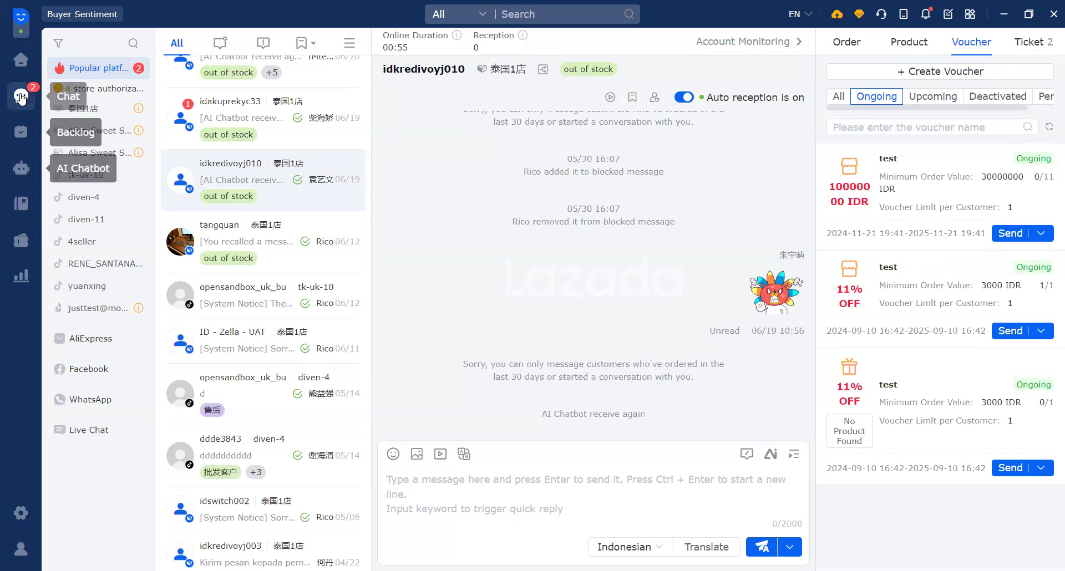
pyautogui.click(21, 172)
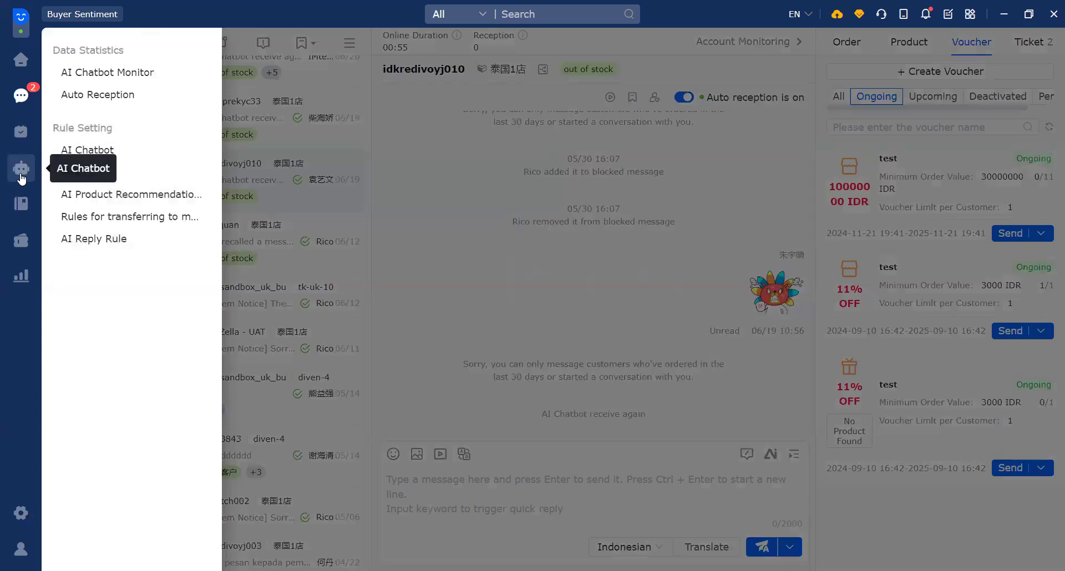
# Open the AI Chatbot rule list showing 22 chatbots by sales market.
pyautogui.click(111, 152)
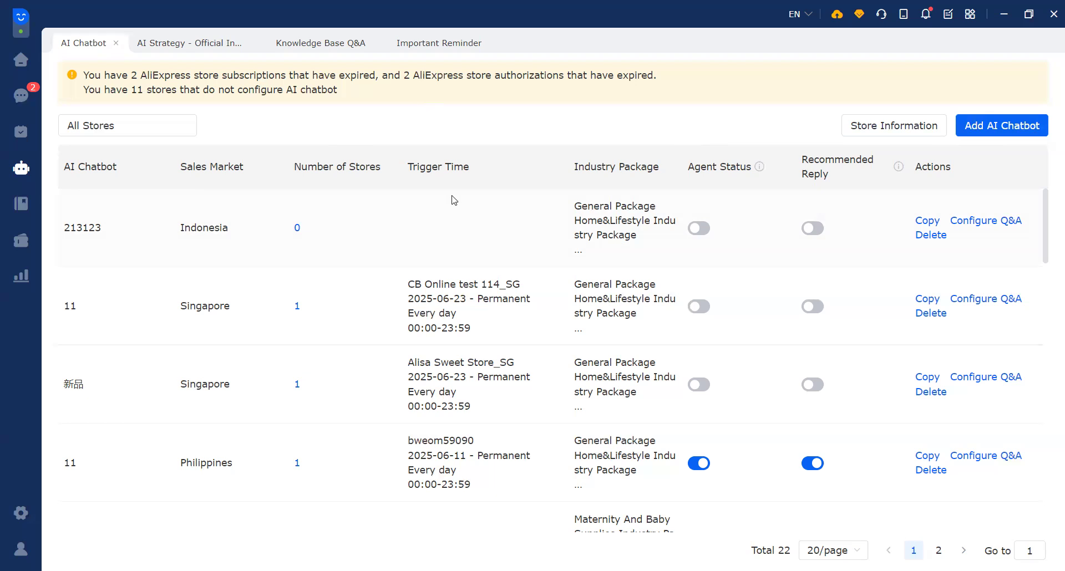
# Start a Malaysia chatbot named MY-AI, then discard that draft.
pyautogui.click(996, 128)
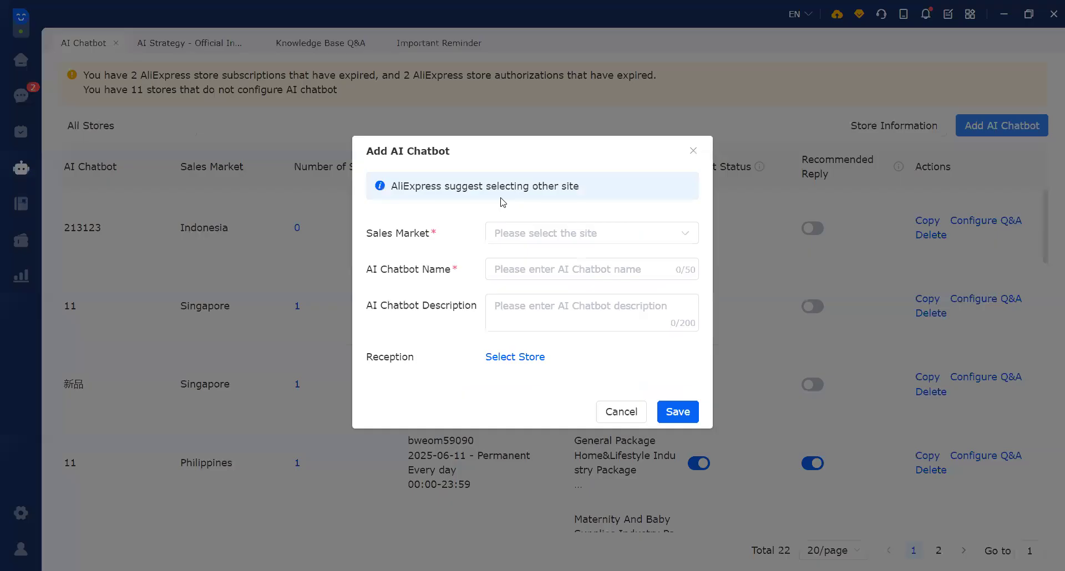
pyautogui.click(632, 234)
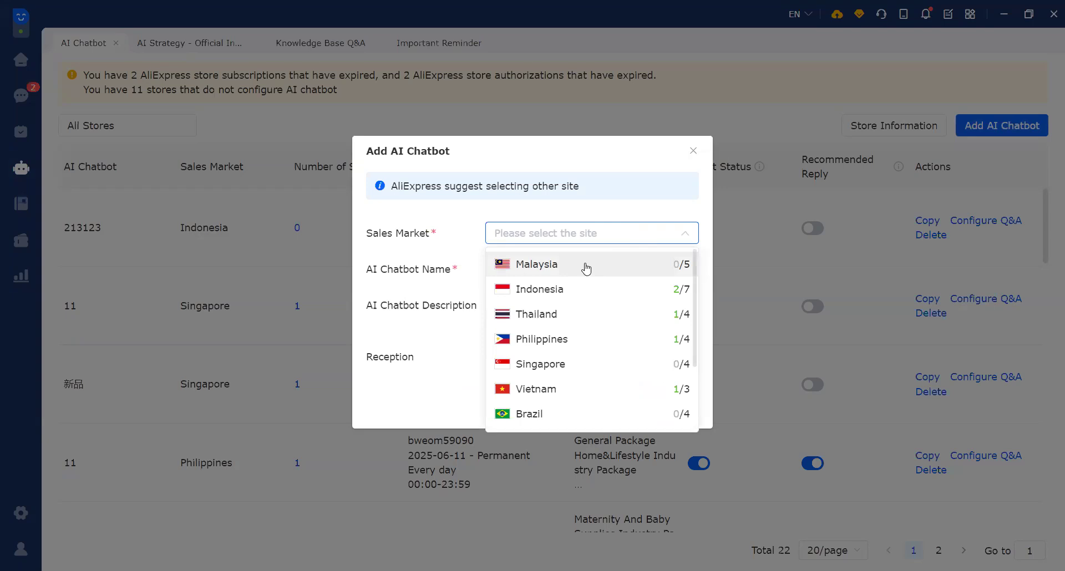
pyautogui.click(587, 266)
pyautogui.click(565, 267)
pyautogui.write('M')
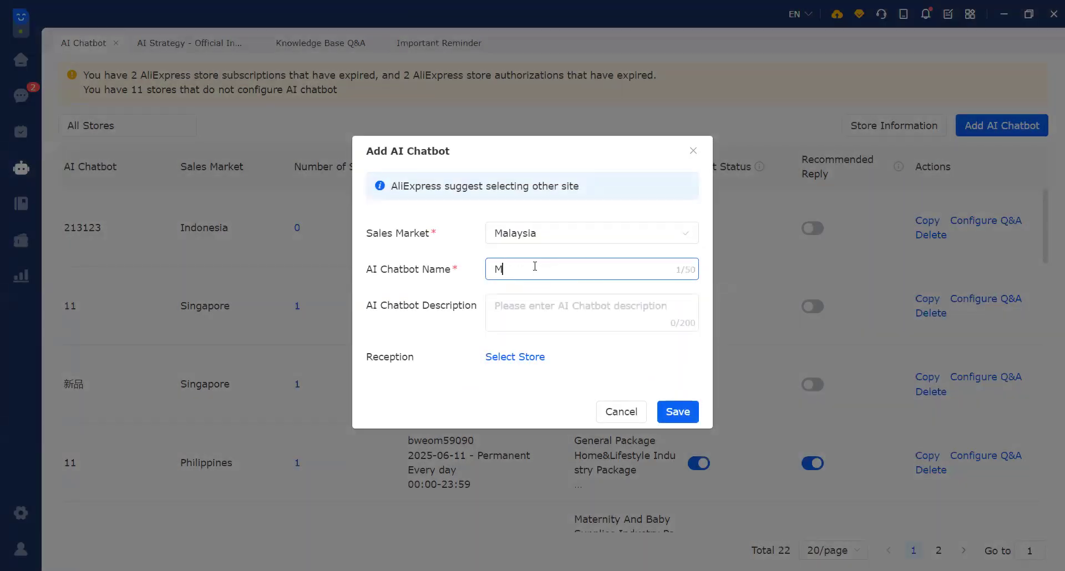
pyautogui.write('Y-AI')
pyautogui.click(521, 326)
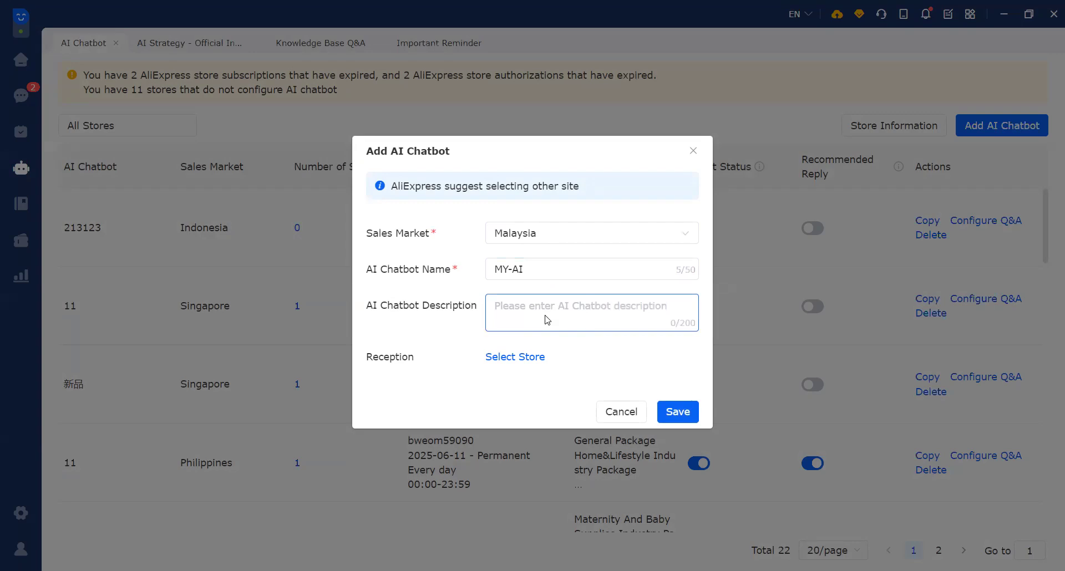
pyautogui.click(507, 358)
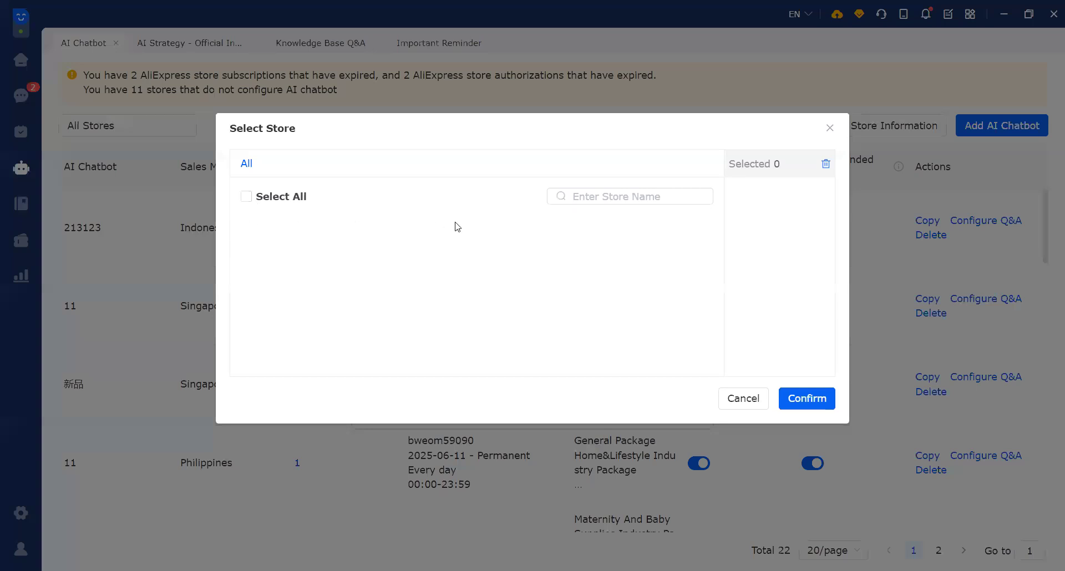
pyautogui.click(828, 129)
pyautogui.click(692, 155)
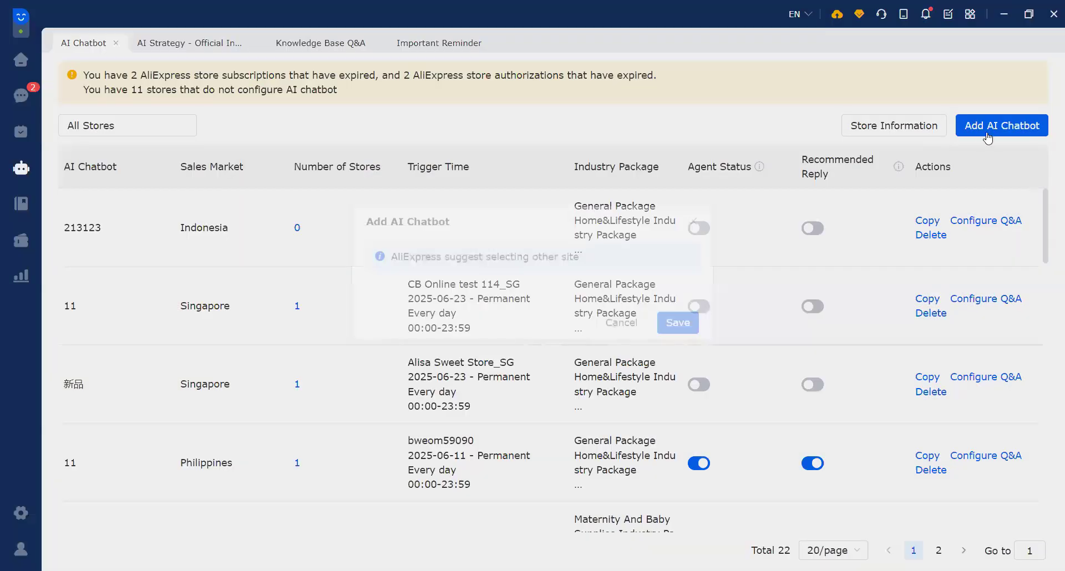
# Create and save an Indonesia chatbot named IN-AI serving the Lazada stores.
pyautogui.click(991, 129)
pyautogui.click(635, 238)
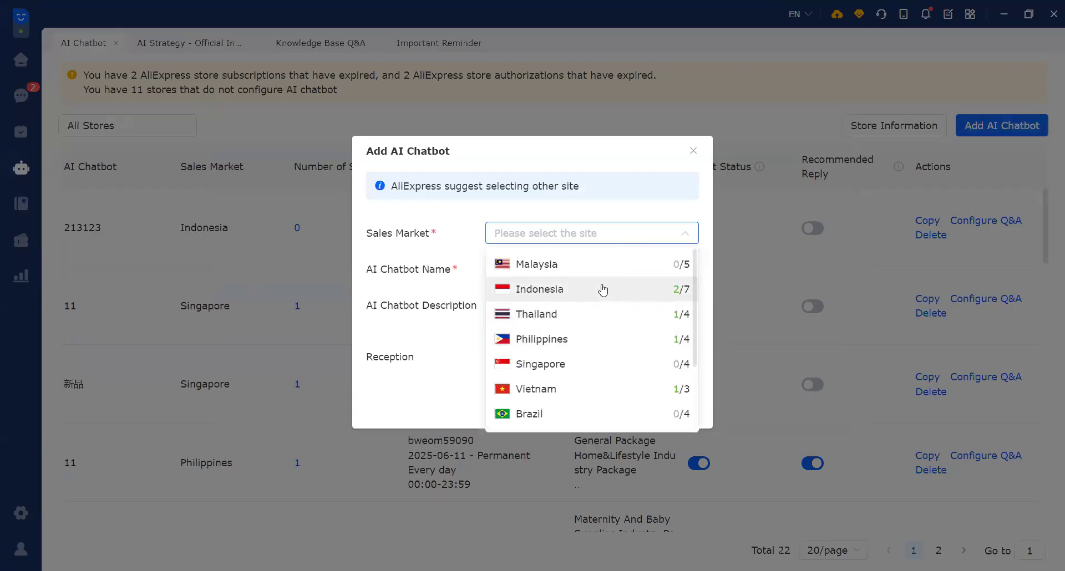
pyautogui.click(602, 289)
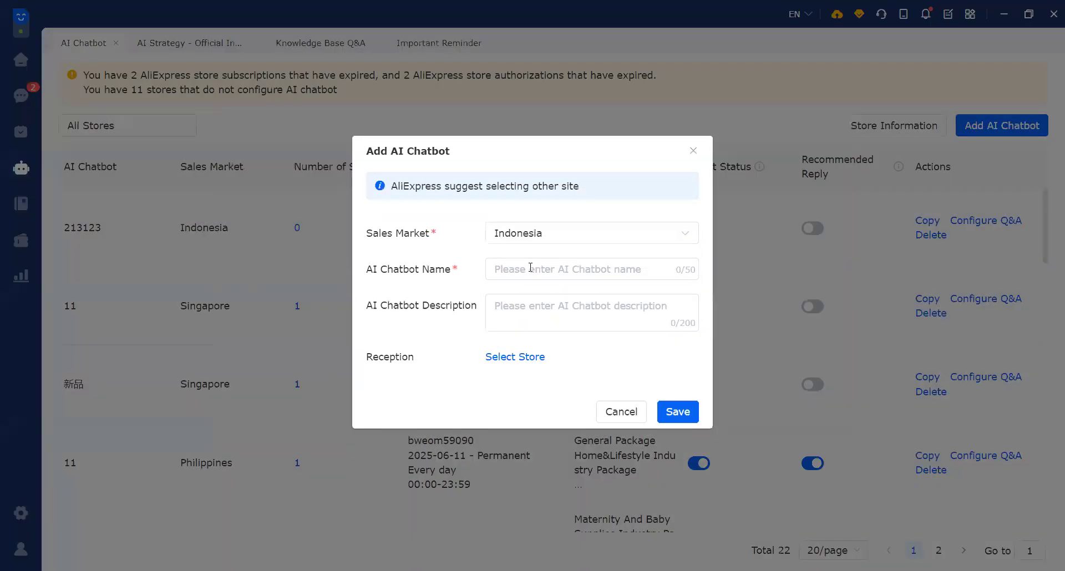
pyautogui.click(530, 267)
pyautogui.write('IN-AI')
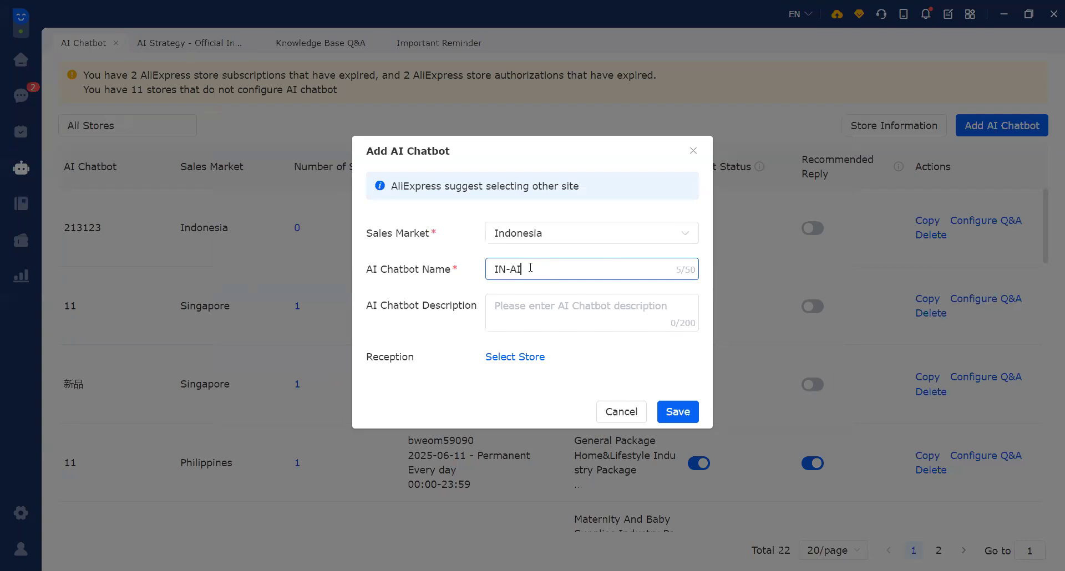
pyautogui.click(518, 358)
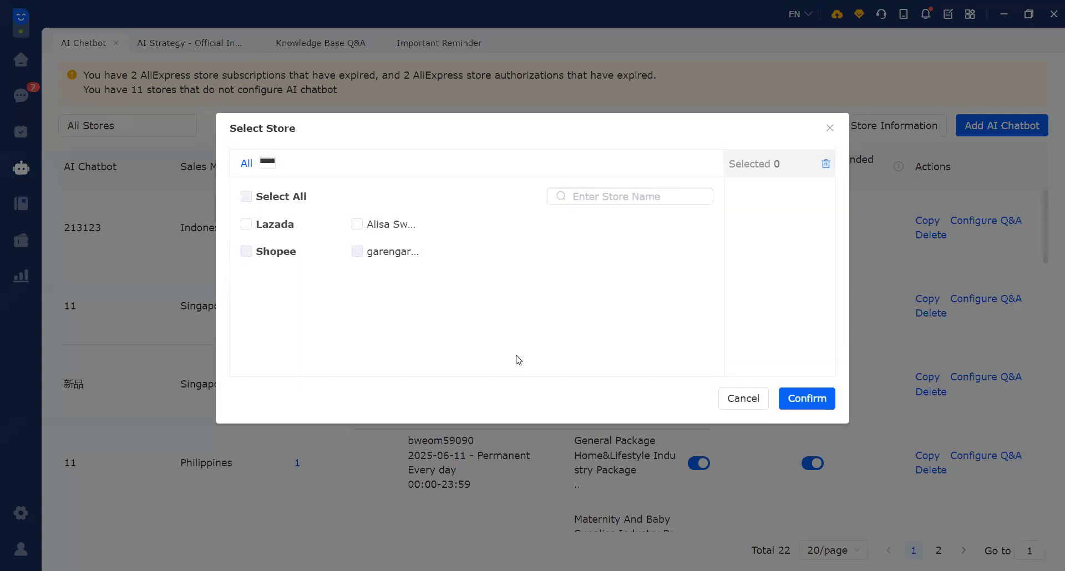
pyautogui.click(245, 225)
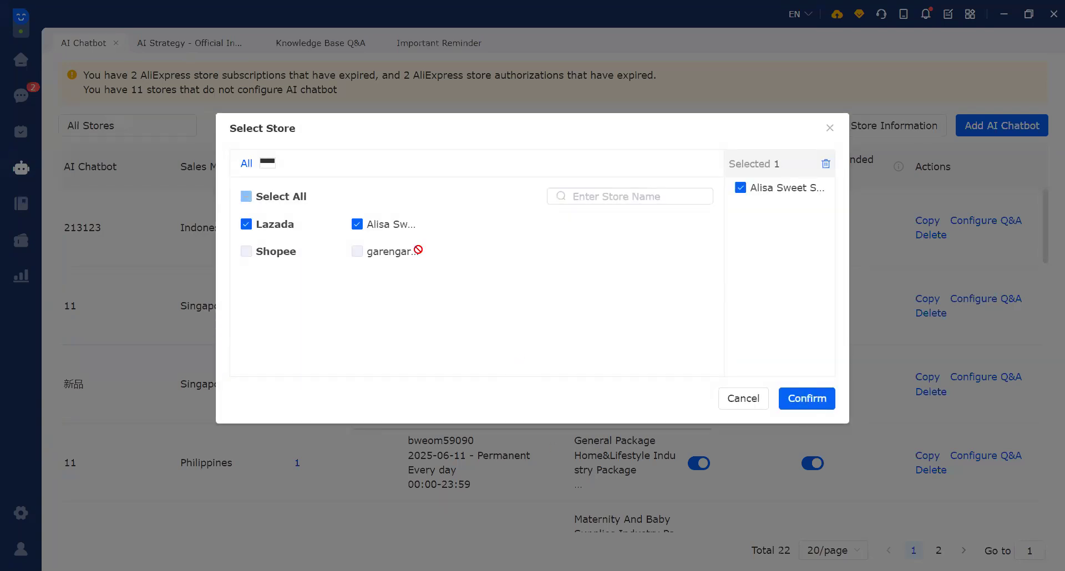
pyautogui.click(806, 401)
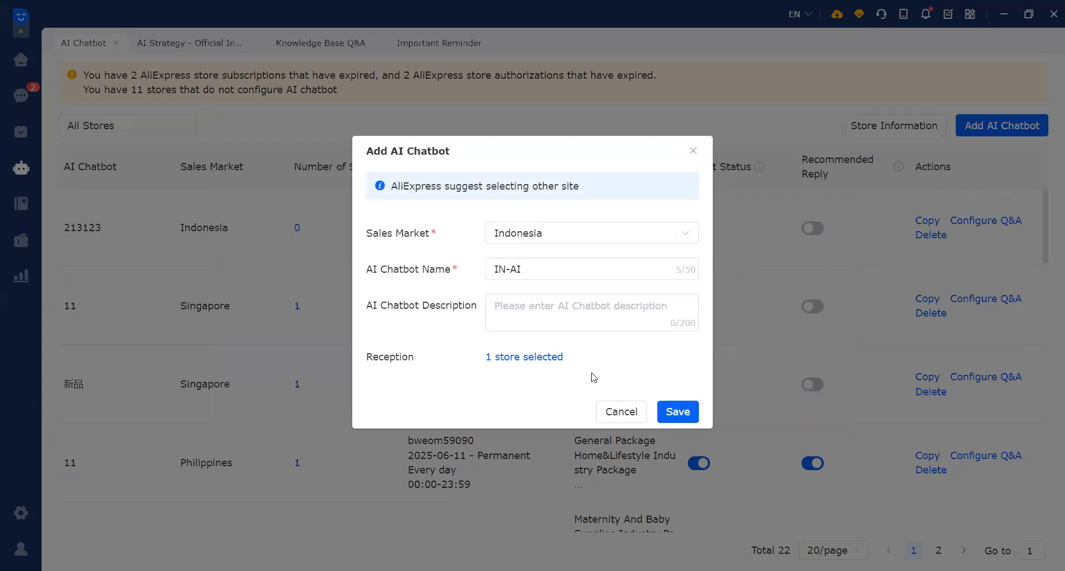
pyautogui.click(679, 412)
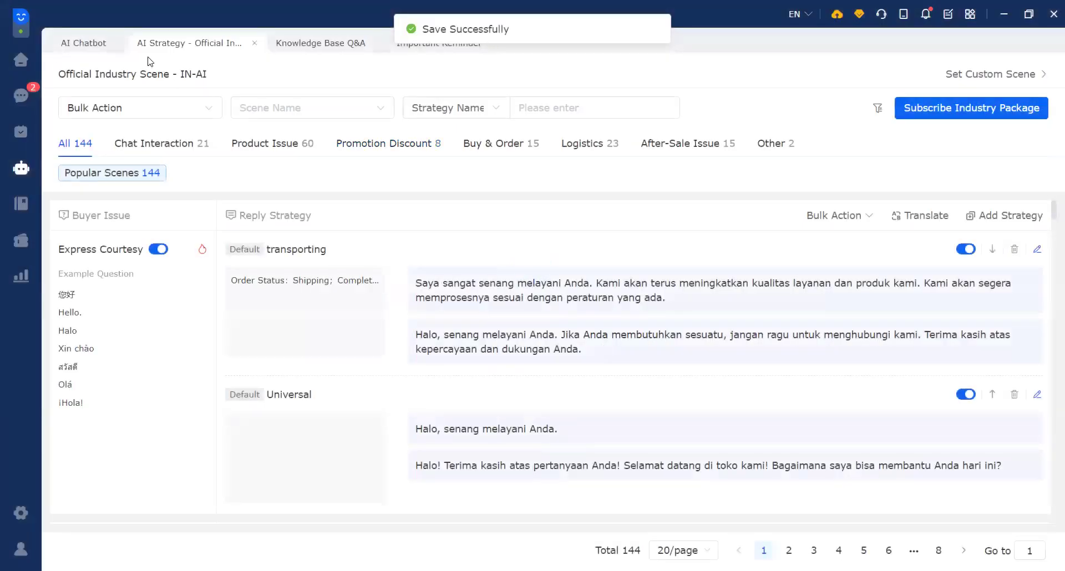
# Return to the AI Chatbot list and highlight the IN-AI entry now at the top.
pyautogui.click(75, 46)
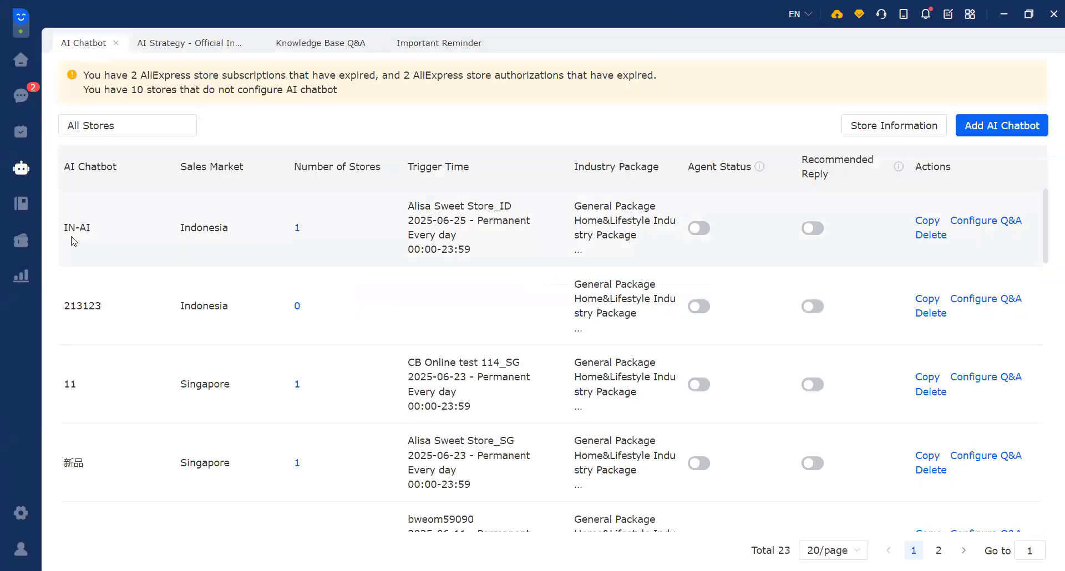
pyautogui.moveTo(64, 227); pyautogui.dragTo(90, 229)
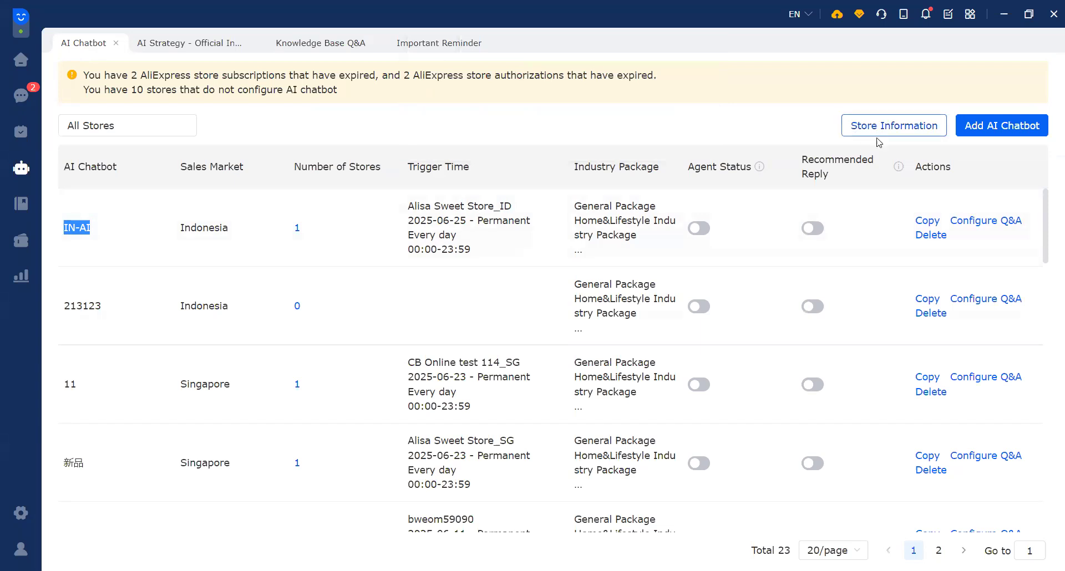
# Open Store Information and review its Shipping Time and Shipping Address sections.
pyautogui.click(906, 131)
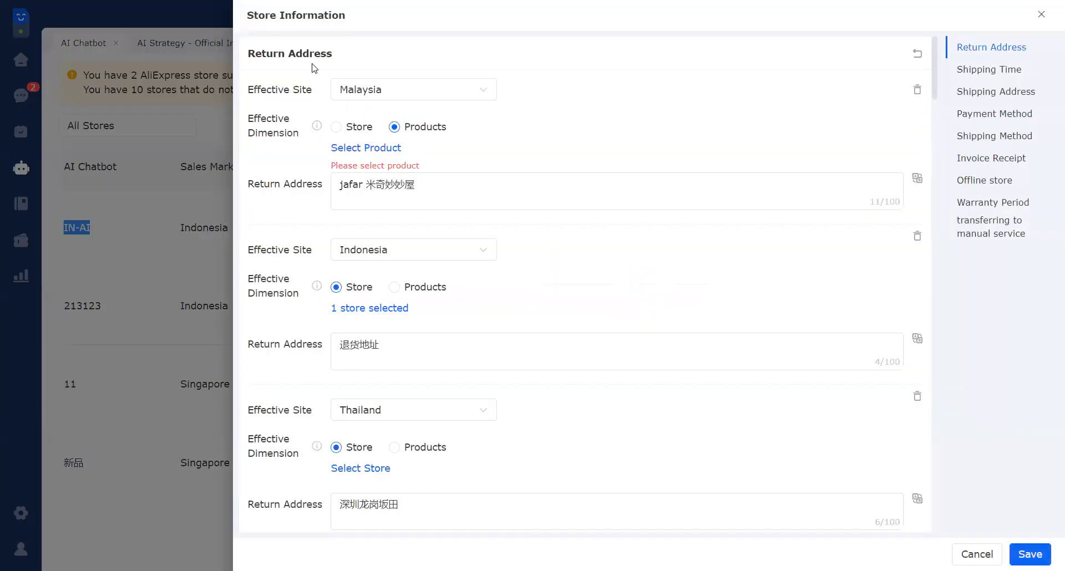
pyautogui.click(997, 73)
pyautogui.click(1005, 96)
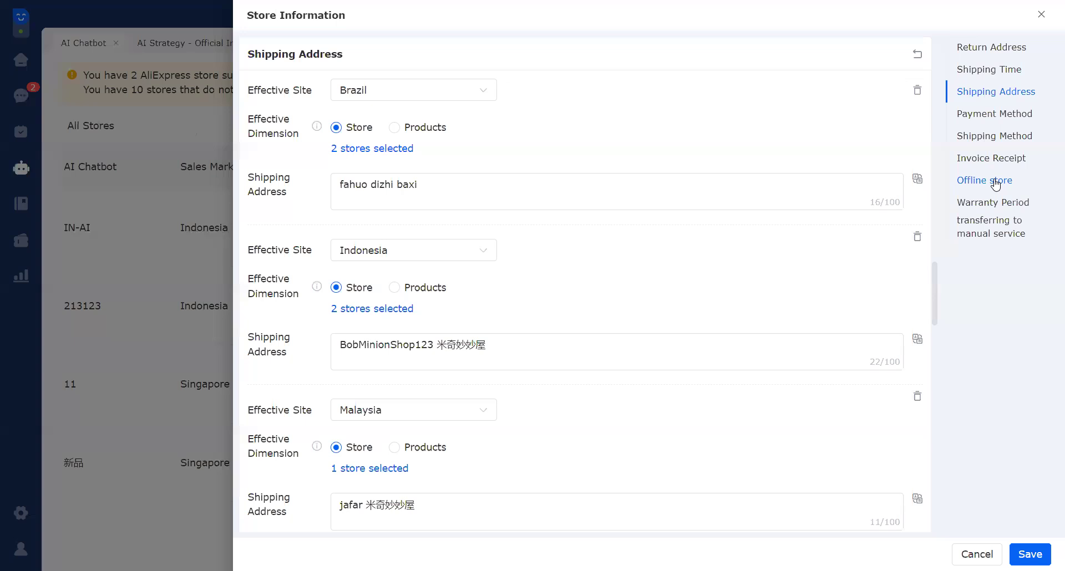
pyautogui.scroll(10, 683, 172)
pyautogui.scroll(6, 682, 166)
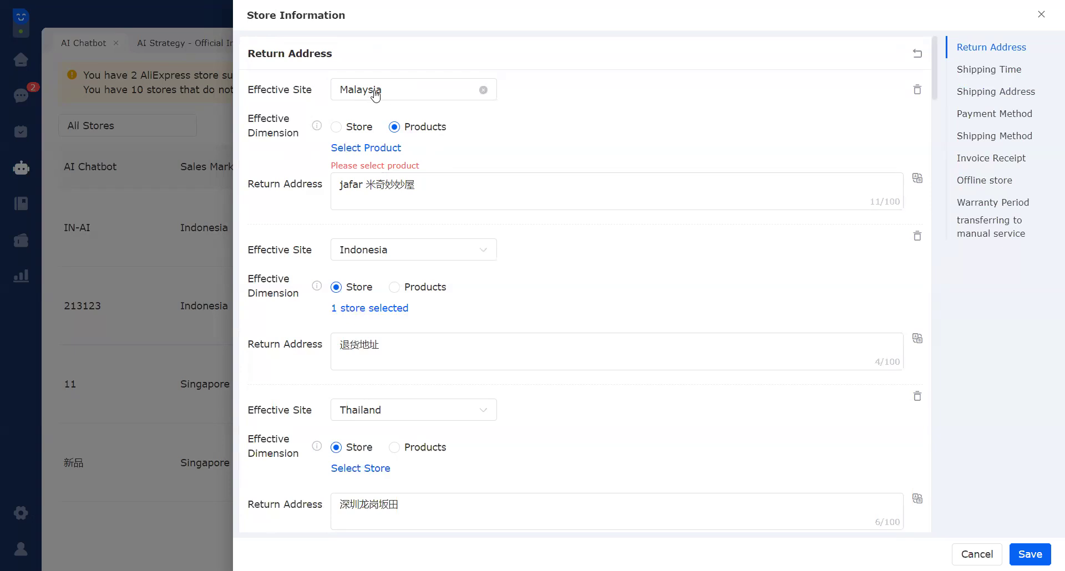
# Check the country list for Malaysia's return address without changing it.
pyautogui.click(407, 98)
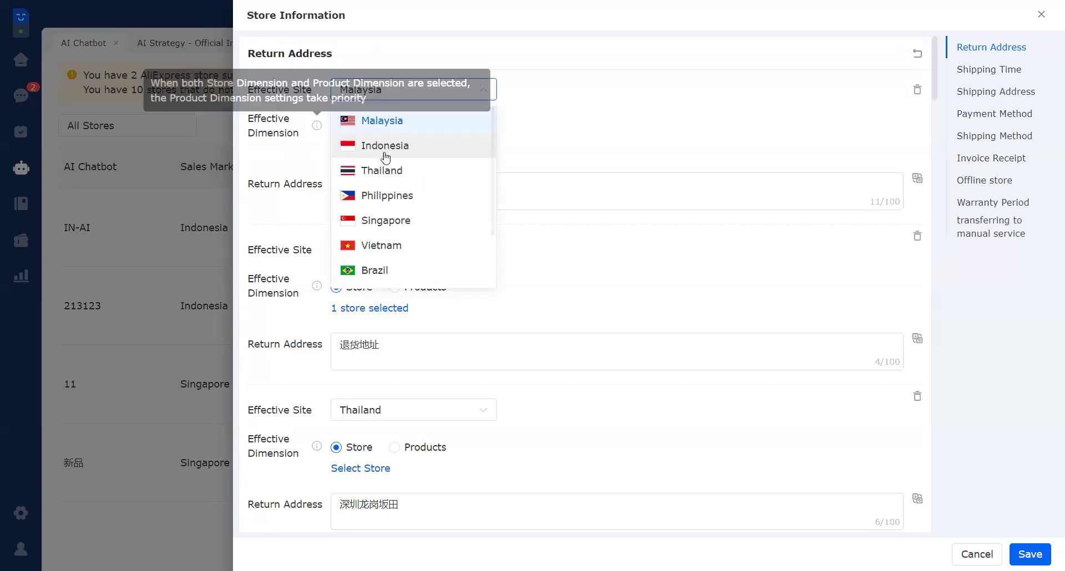
pyautogui.click(443, 118)
pyautogui.scroll(-2, 448, 147)
pyautogui.scroll(2, 447, 147)
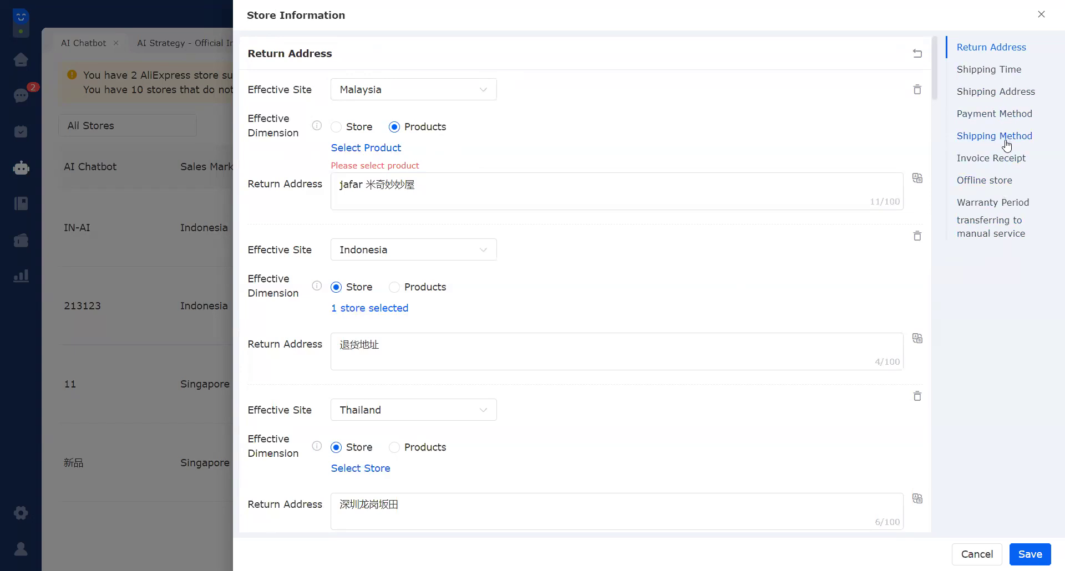
# Switch the shipping time rule to Products, then back to applying by Store.
pyautogui.click(987, 74)
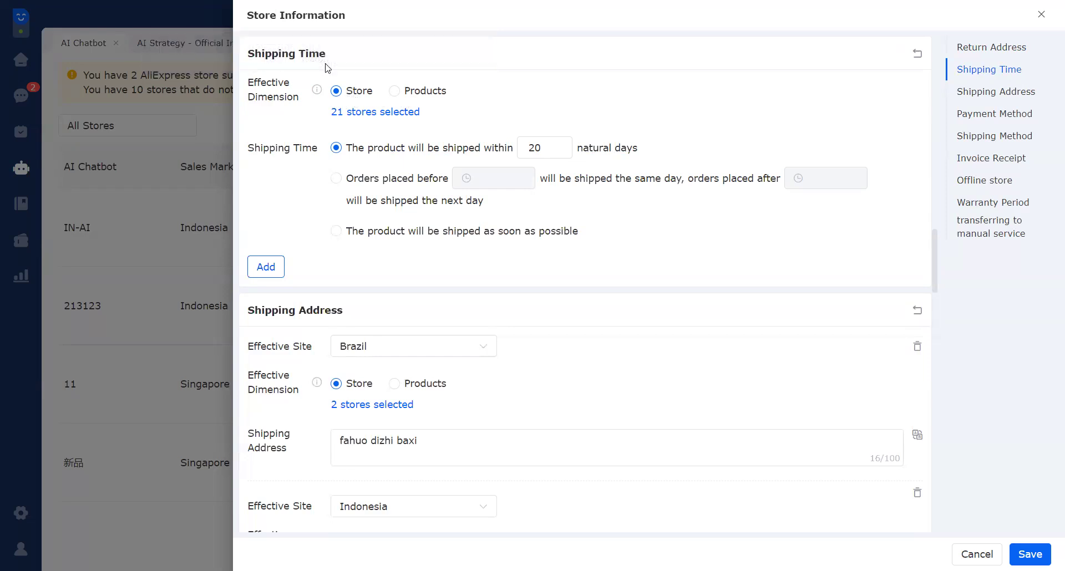
pyautogui.click(425, 90)
pyautogui.click(357, 91)
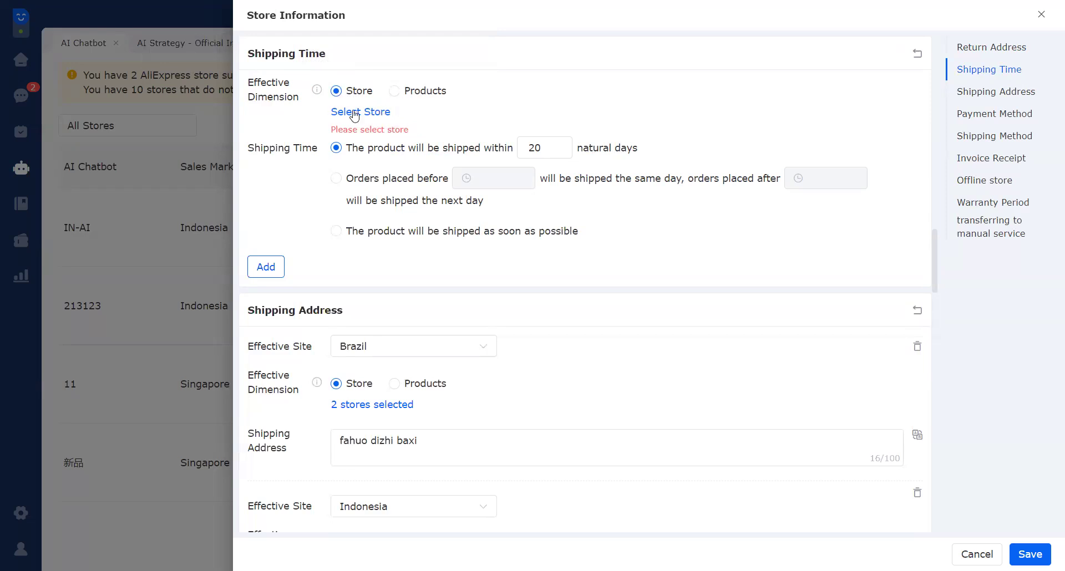
pyautogui.scroll(10, 491, 229)
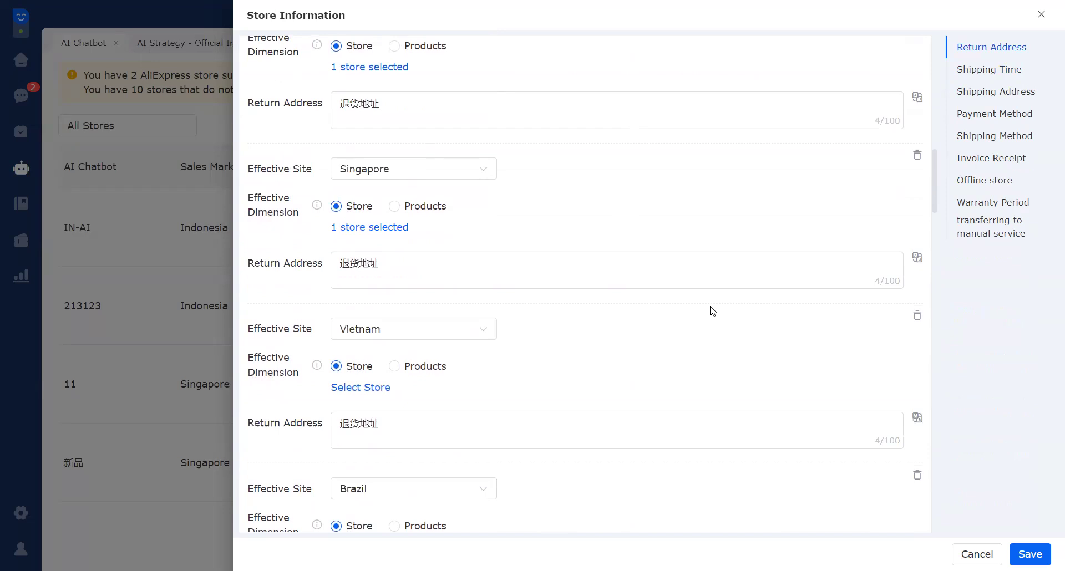
pyautogui.scroll(8, 641, 335)
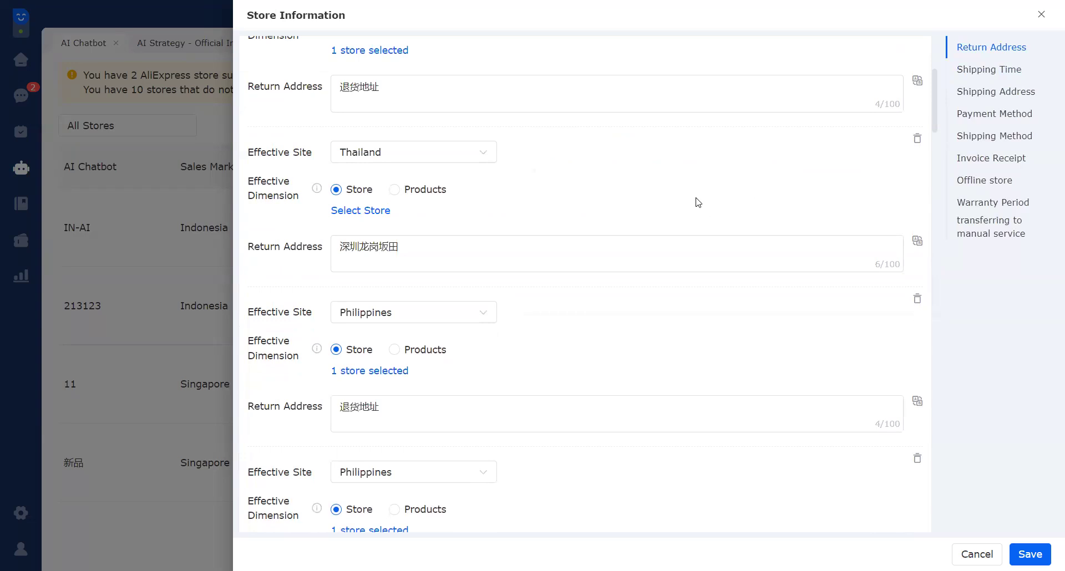
pyautogui.scroll(5, 696, 202)
pyautogui.scroll(-20, 707, 273)
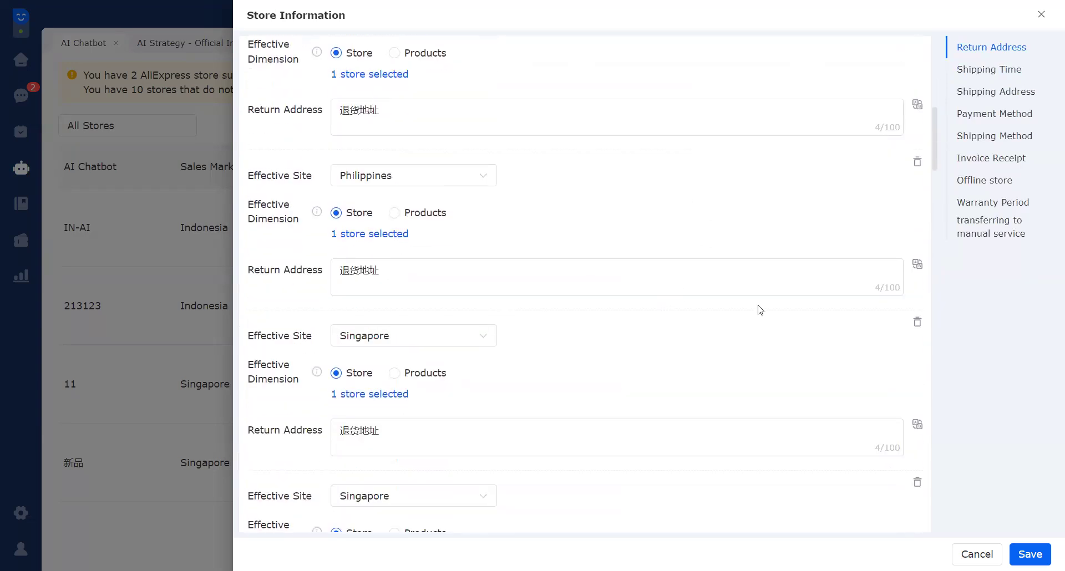
pyautogui.scroll(-4, 721, 309)
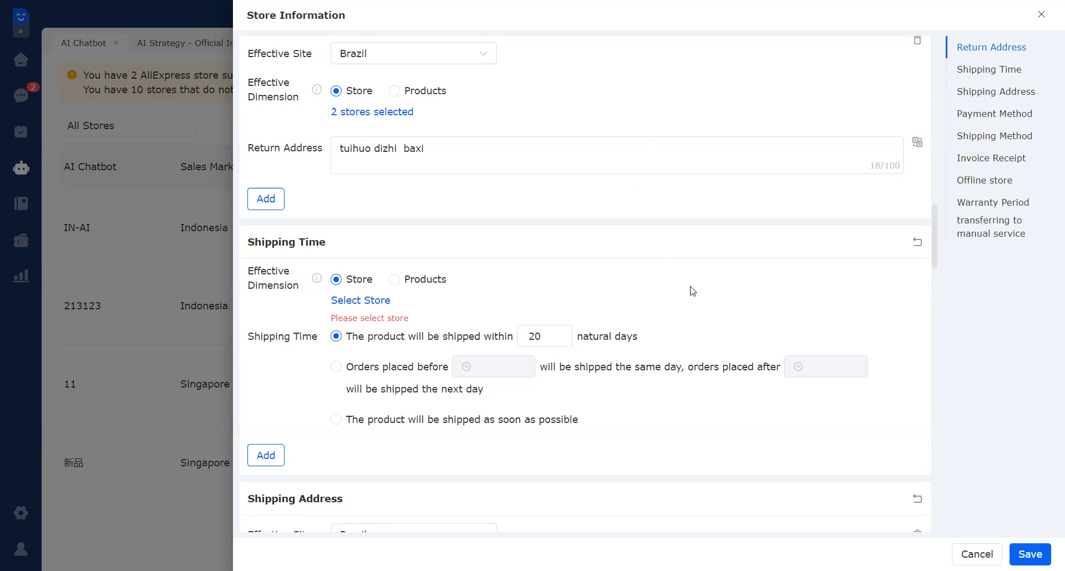
# Close Store Information and open the Q&A configuration for the IN-AI chatbot.
pyautogui.click(1042, 17)
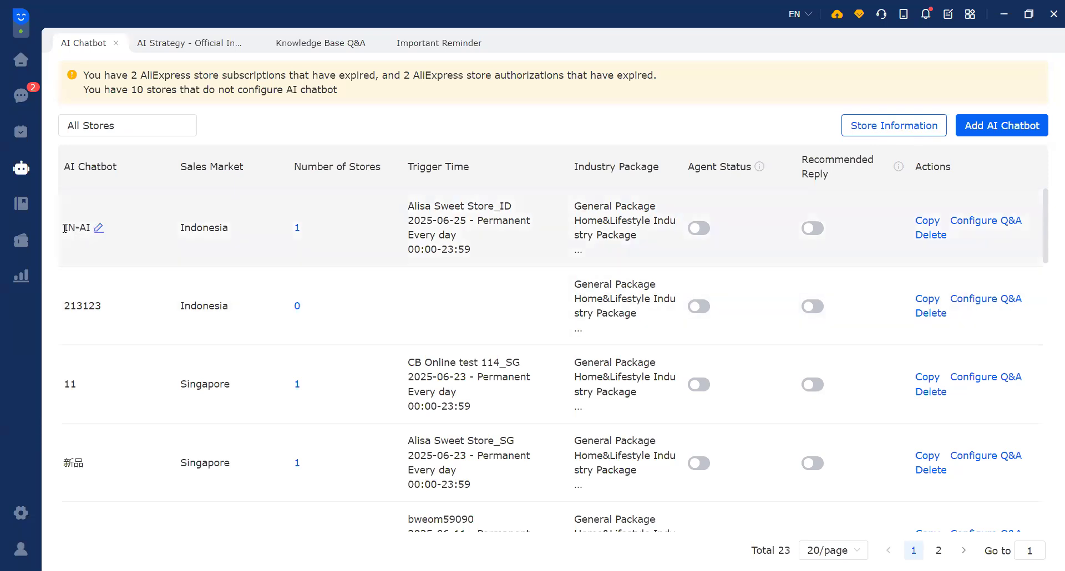
pyautogui.moveTo(65, 228); pyautogui.dragTo(89, 232)
pyautogui.click(123, 237)
pyautogui.click(986, 221)
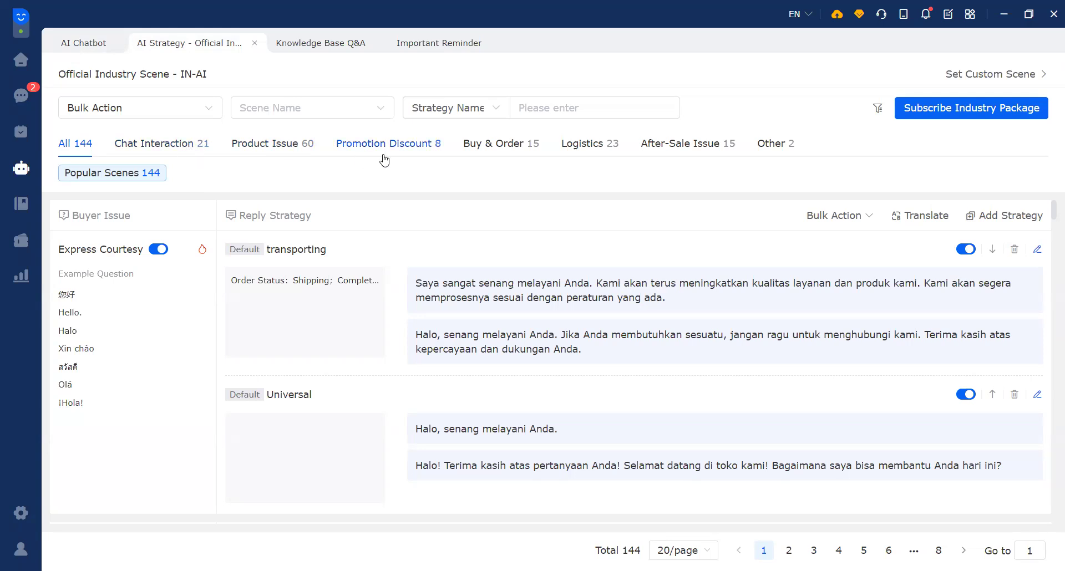
pyautogui.click(962, 107)
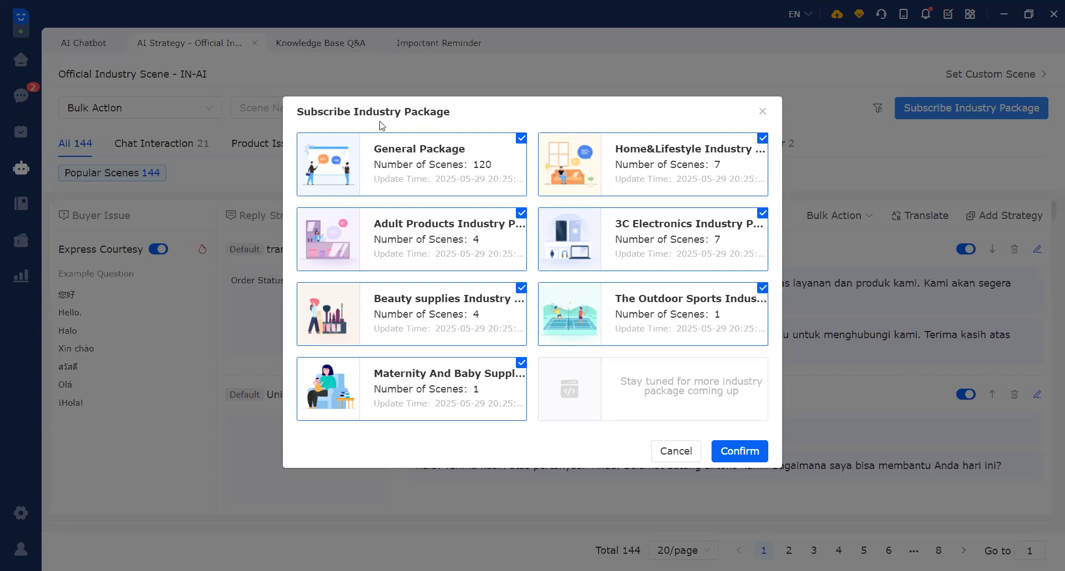
pyautogui.click(762, 113)
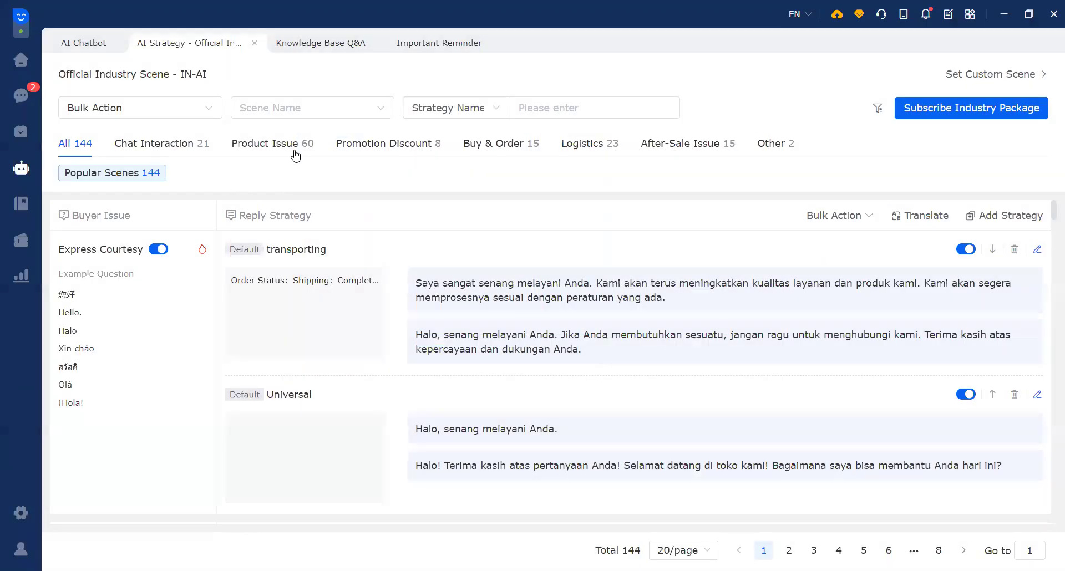
# Show the Chat Interaction scenes and scroll through them.
pyautogui.click(185, 149)
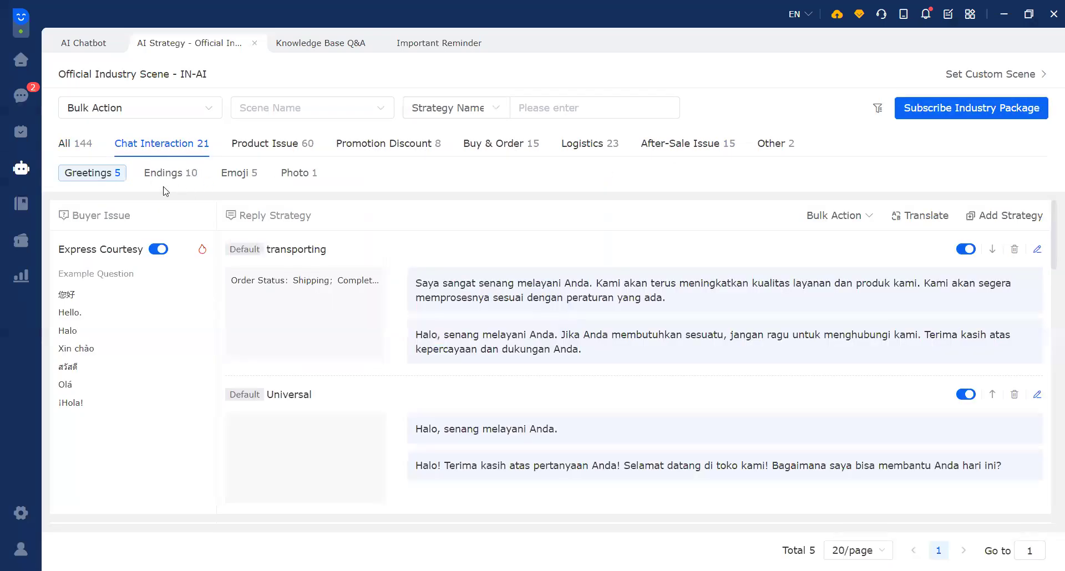
pyautogui.scroll(-10, 141, 316)
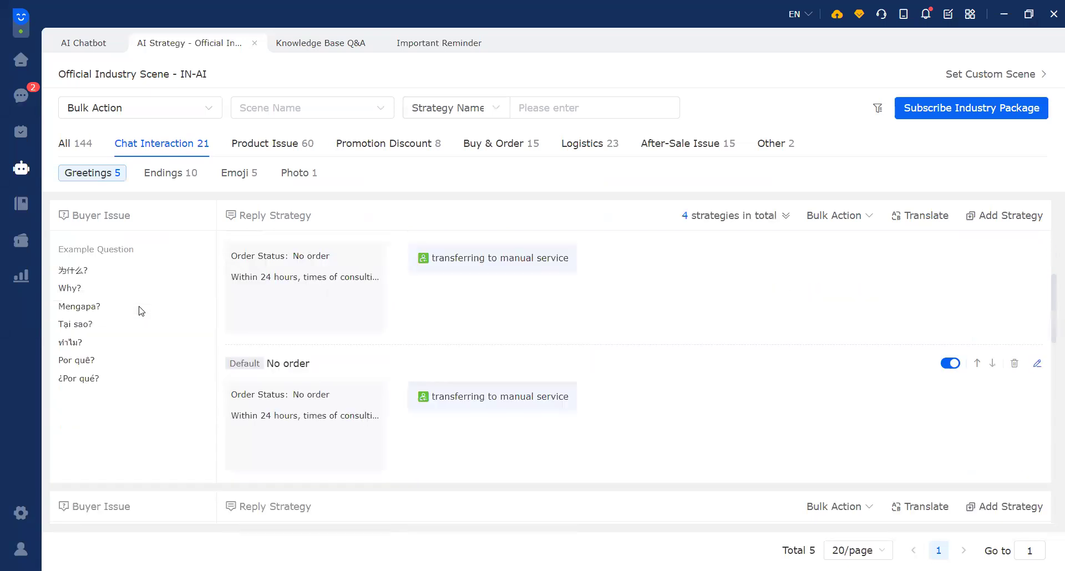
pyautogui.scroll(-10, 142, 311)
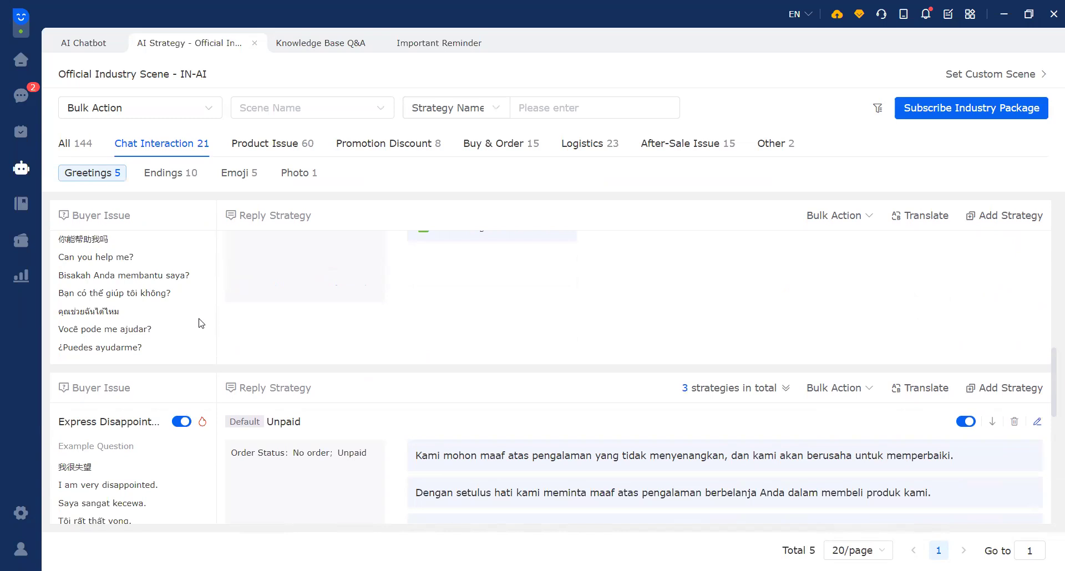
pyautogui.scroll(-6, 183, 319)
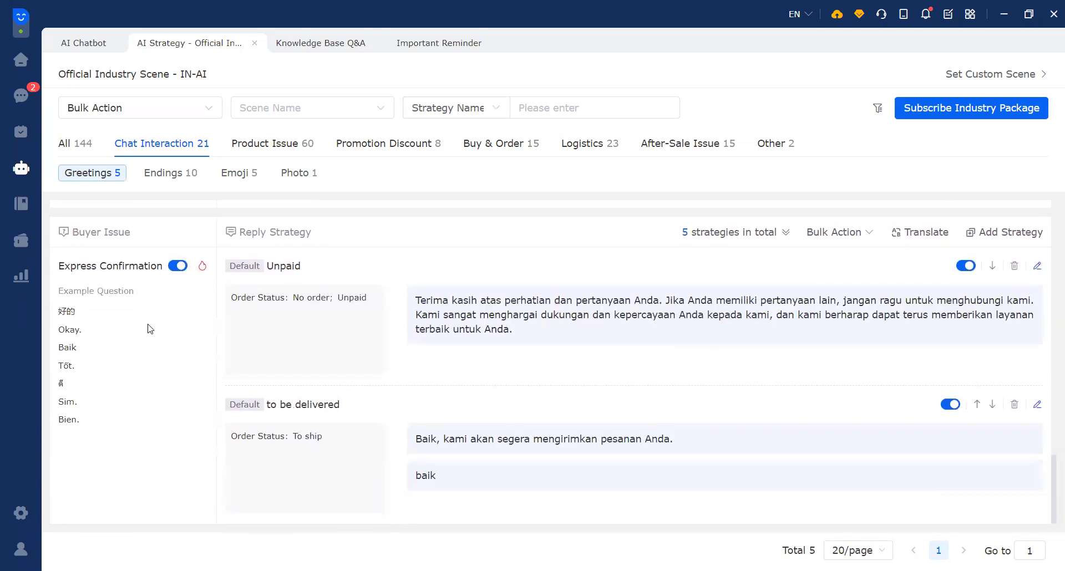
pyautogui.scroll(3, 180, 322)
# Show the Endings scenes and review their example questions and replies.
pyautogui.click(170, 175)
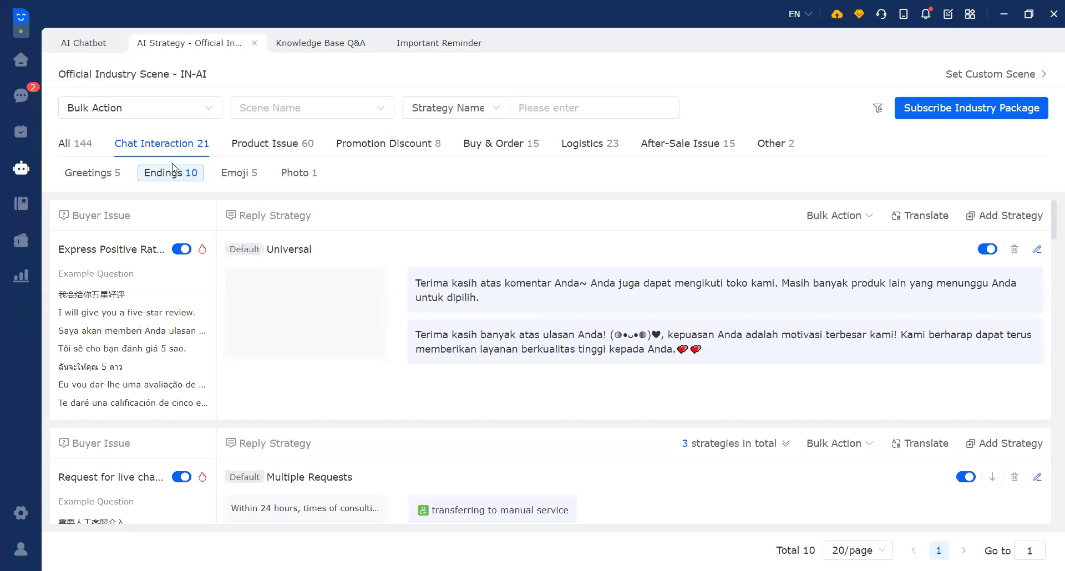
pyautogui.scroll(-6, 139, 413)
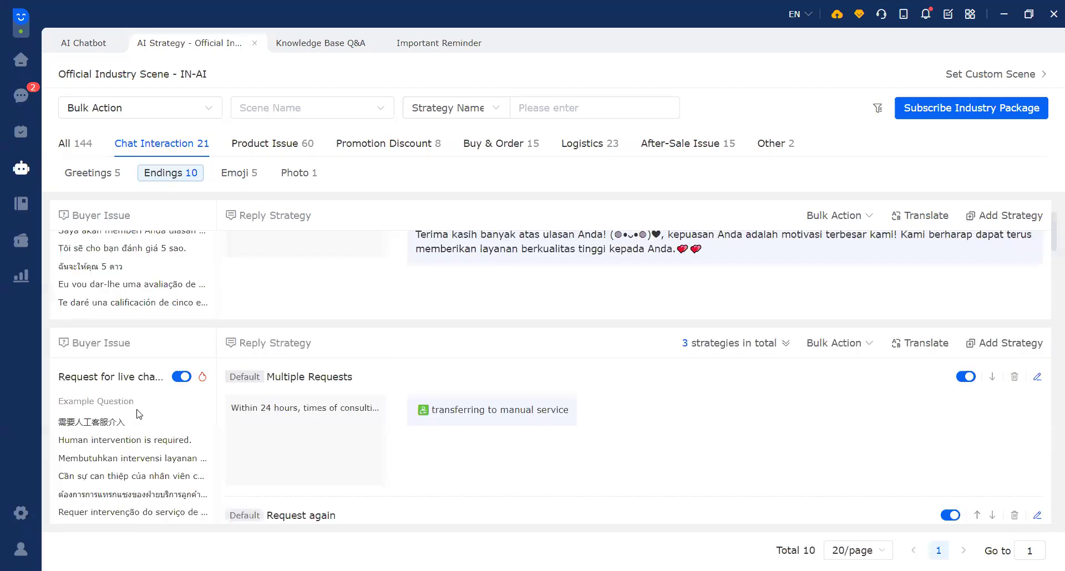
pyautogui.scroll(-5, 131, 375)
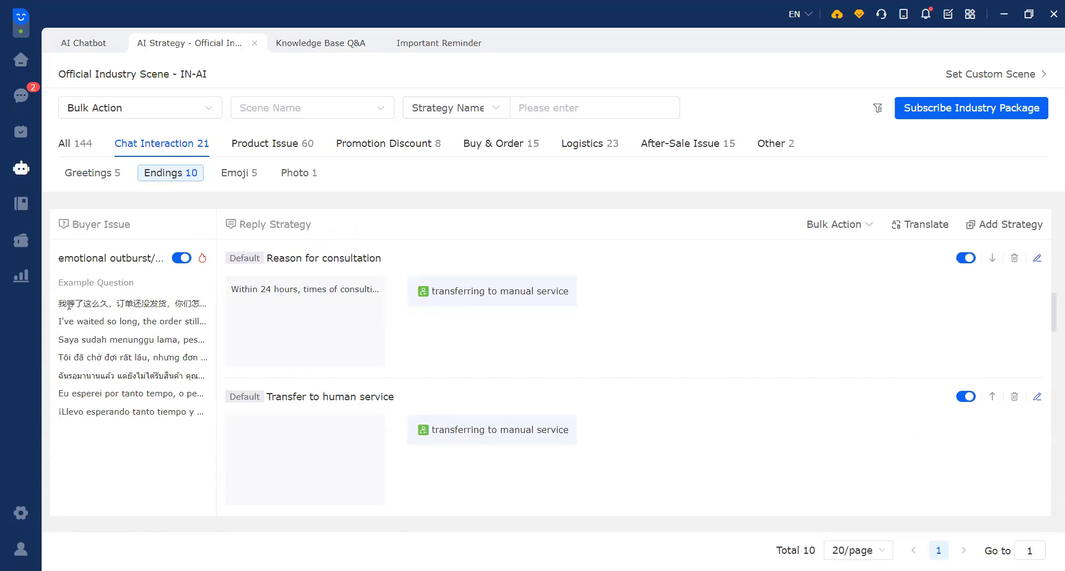
pyautogui.moveTo(61, 302); pyautogui.dragTo(193, 413)
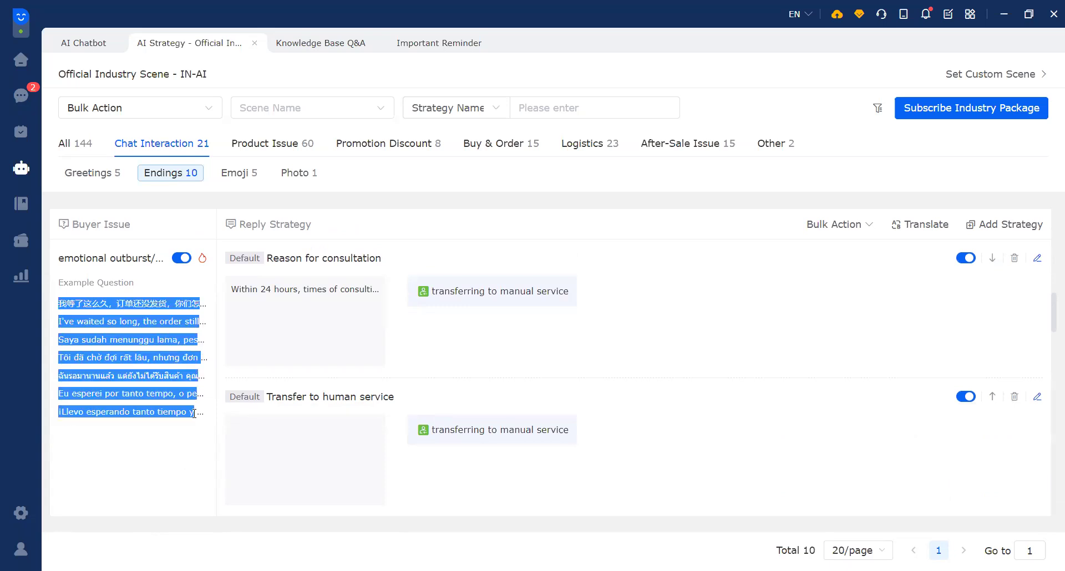
pyautogui.click(134, 440)
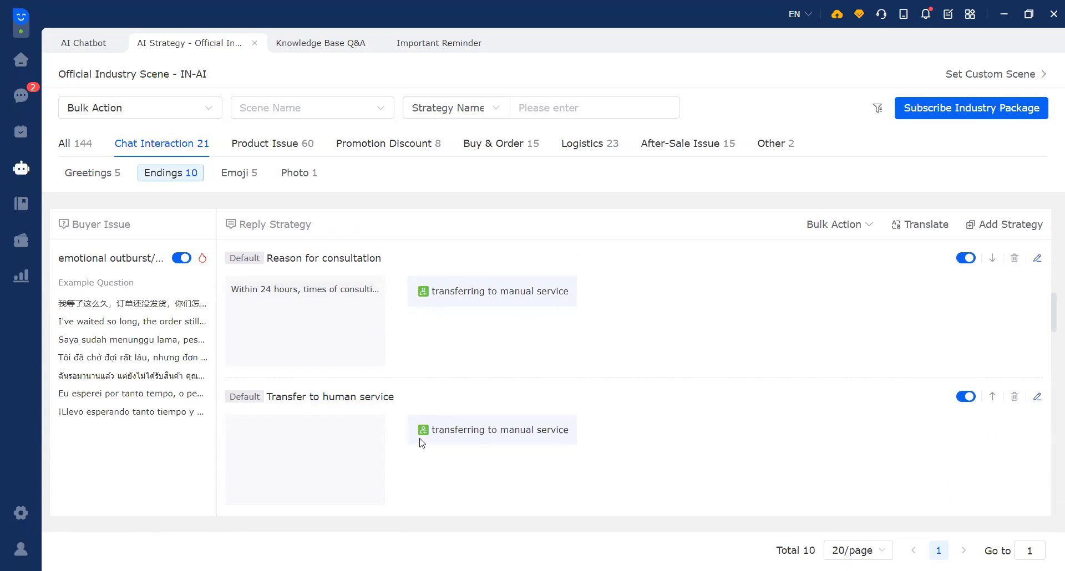
pyautogui.scroll(3, 436, 352)
pyautogui.scroll(5, 436, 350)
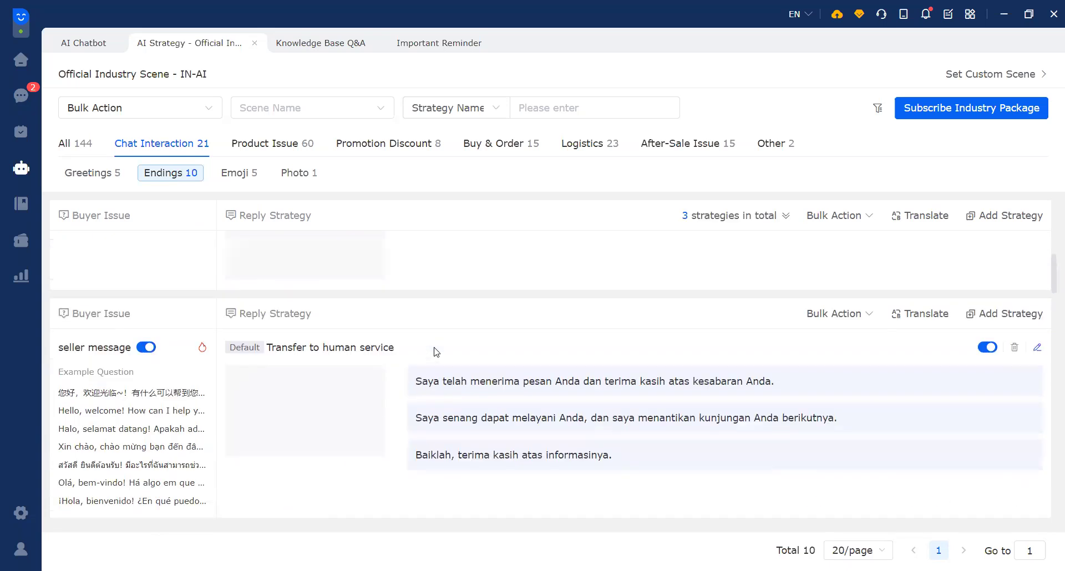
pyautogui.scroll(-2, 331, 366)
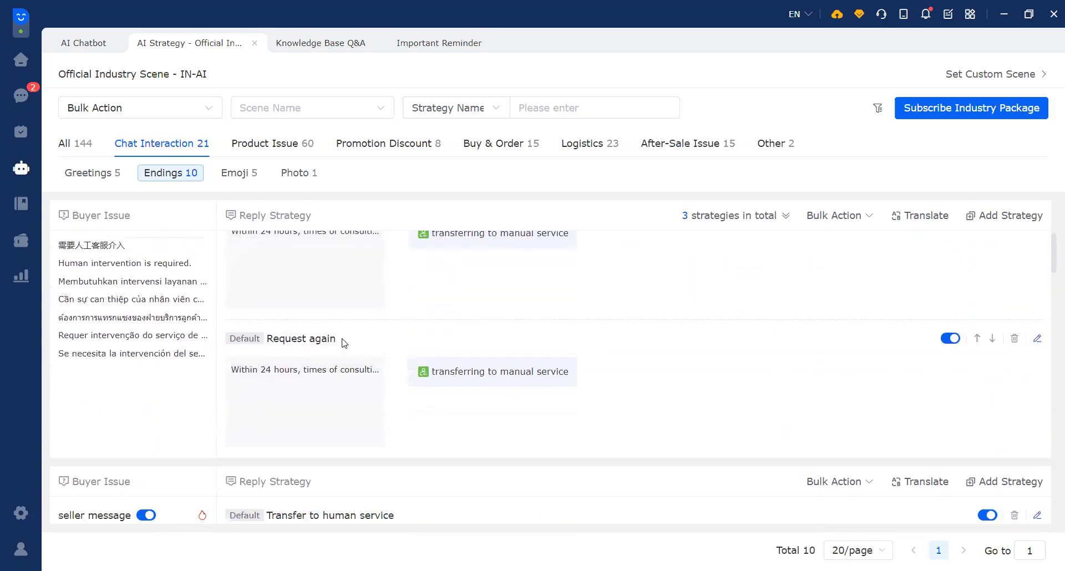
pyautogui.scroll(1, 319, 298)
pyautogui.scroll(1, 320, 297)
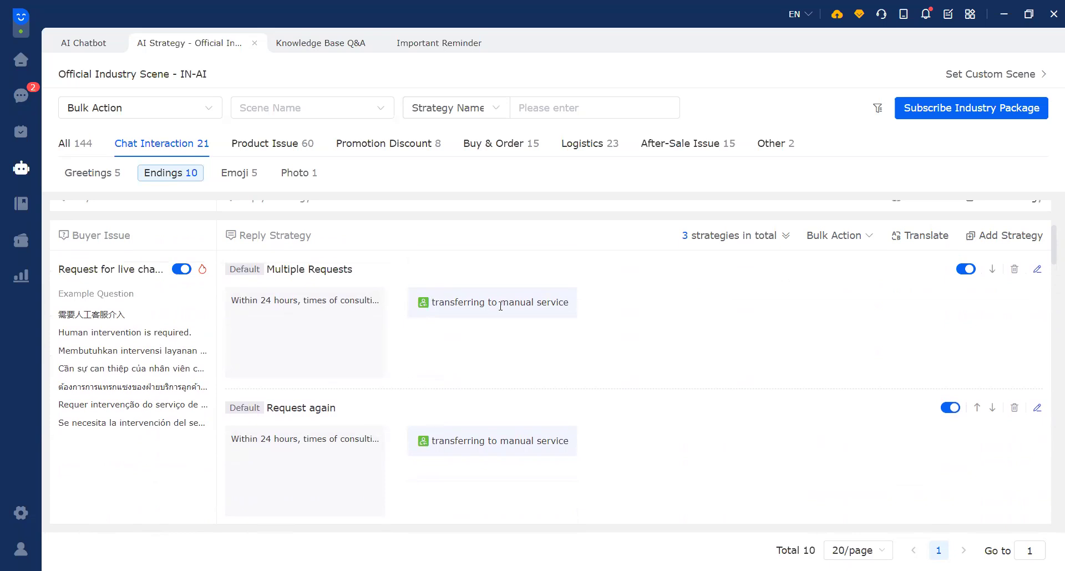
pyautogui.scroll(3, 525, 374)
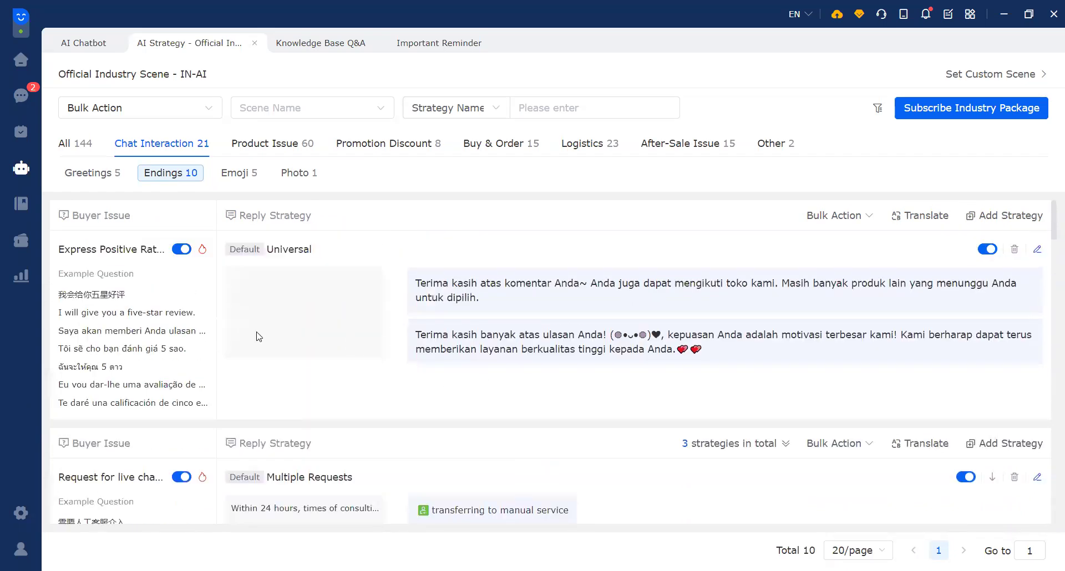
# Highlight the first Indonesian Endings reply, then switch to the Product Issue scenes.
pyautogui.tripleClick(466, 294)
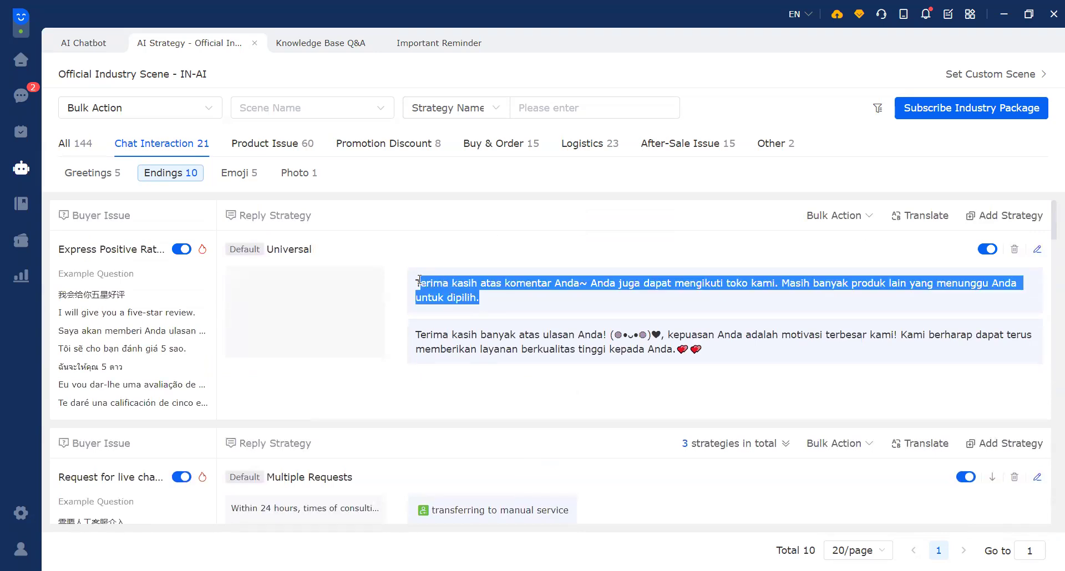
pyautogui.click(511, 300)
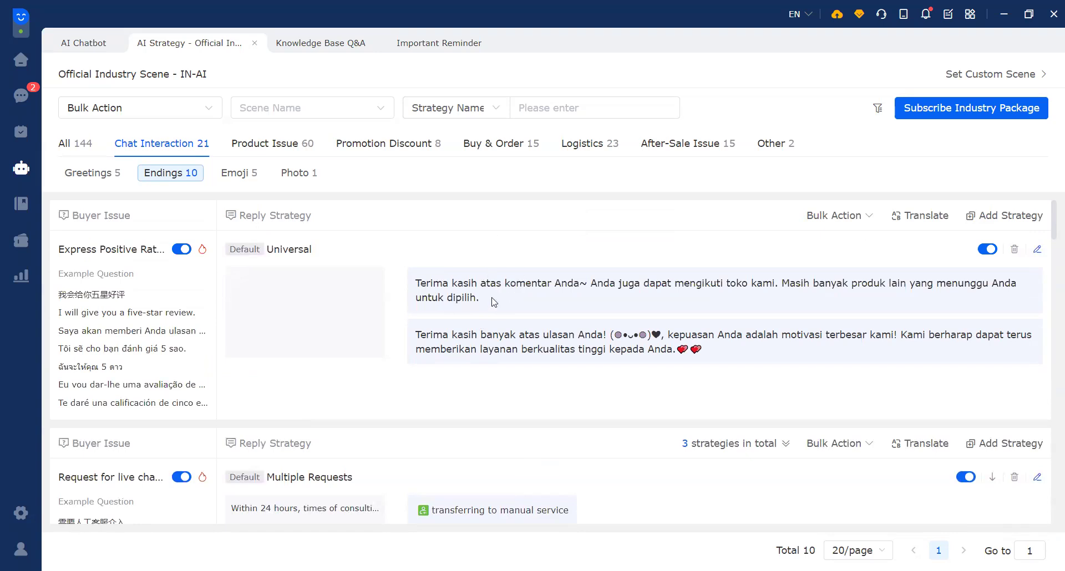
pyautogui.moveTo(492, 302); pyautogui.dragTo(393, 288)
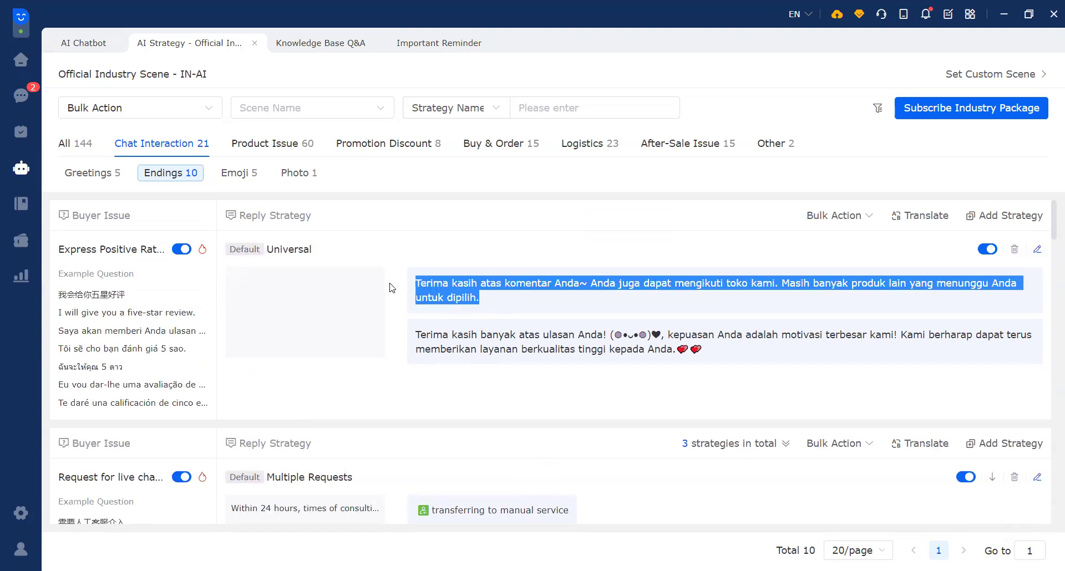
pyautogui.click(491, 310)
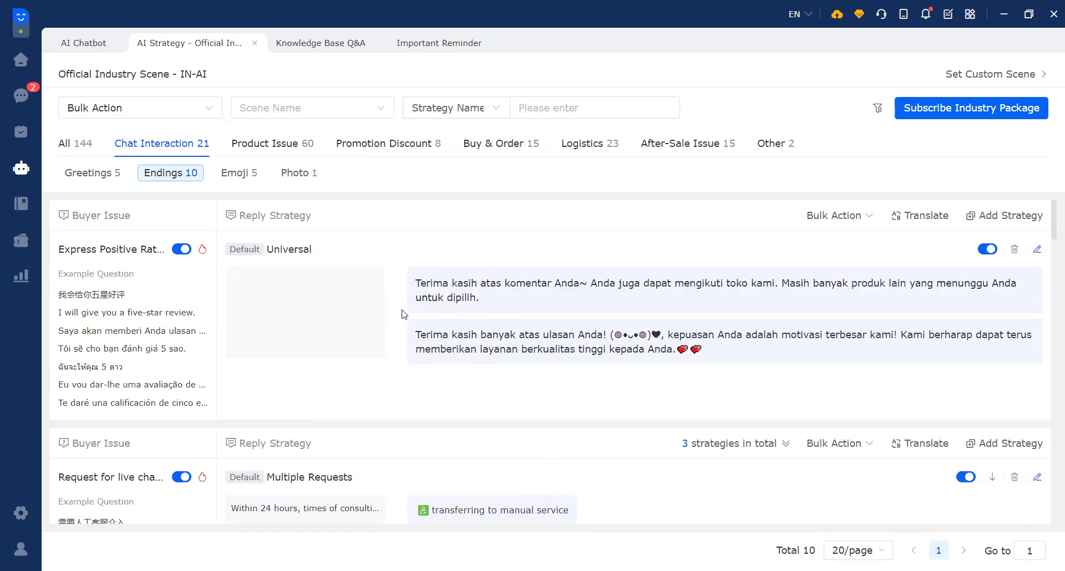
pyautogui.click(261, 148)
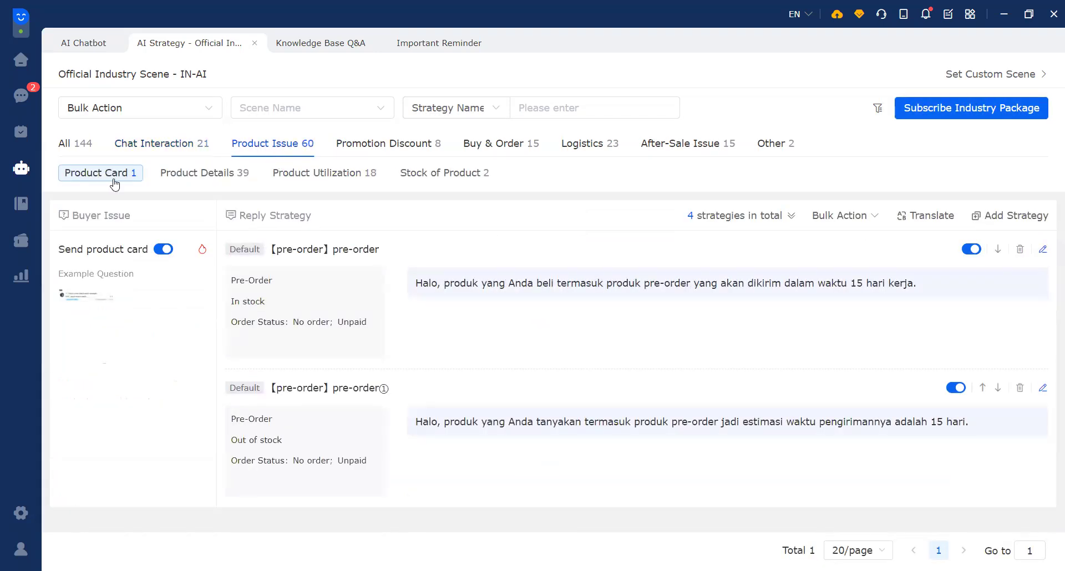
# Browse the Product Details scenes of Product Issue.
pyautogui.click(194, 175)
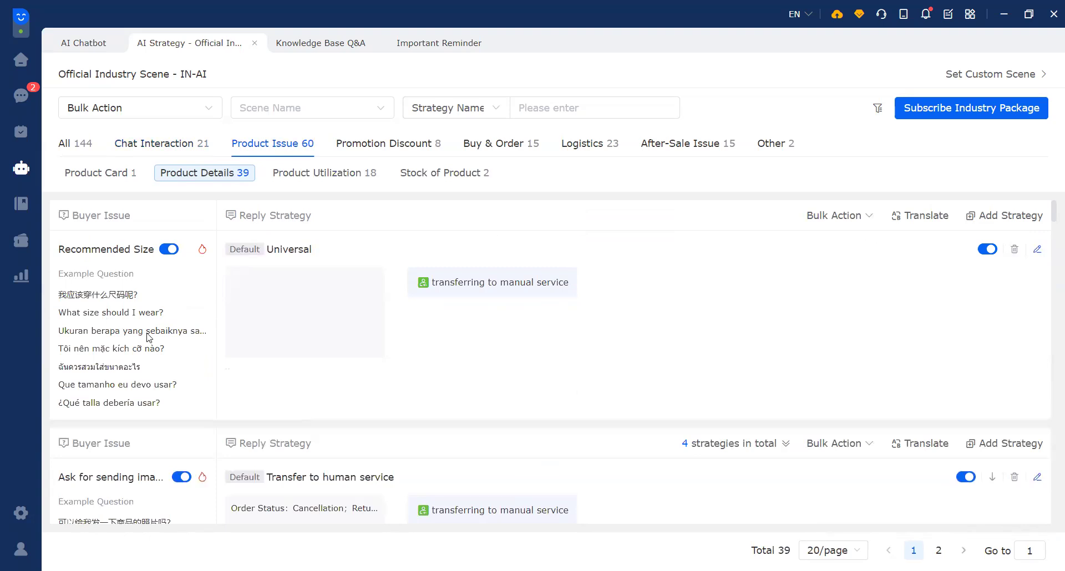
pyautogui.scroll(-2, 130, 330)
pyautogui.scroll(-3, 129, 330)
pyautogui.scroll(5, 131, 325)
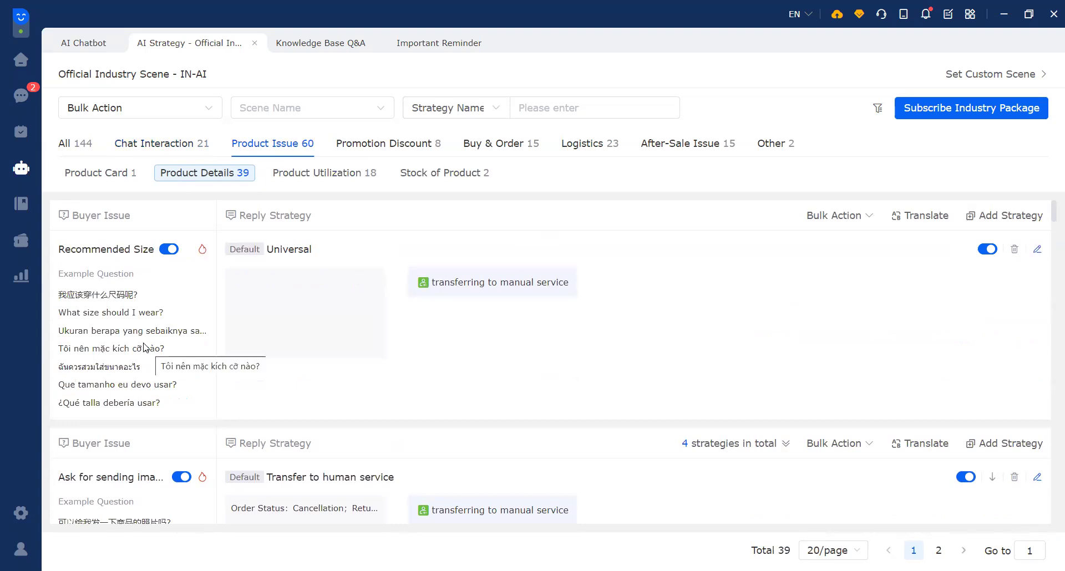
pyautogui.scroll(-3, 93, 369)
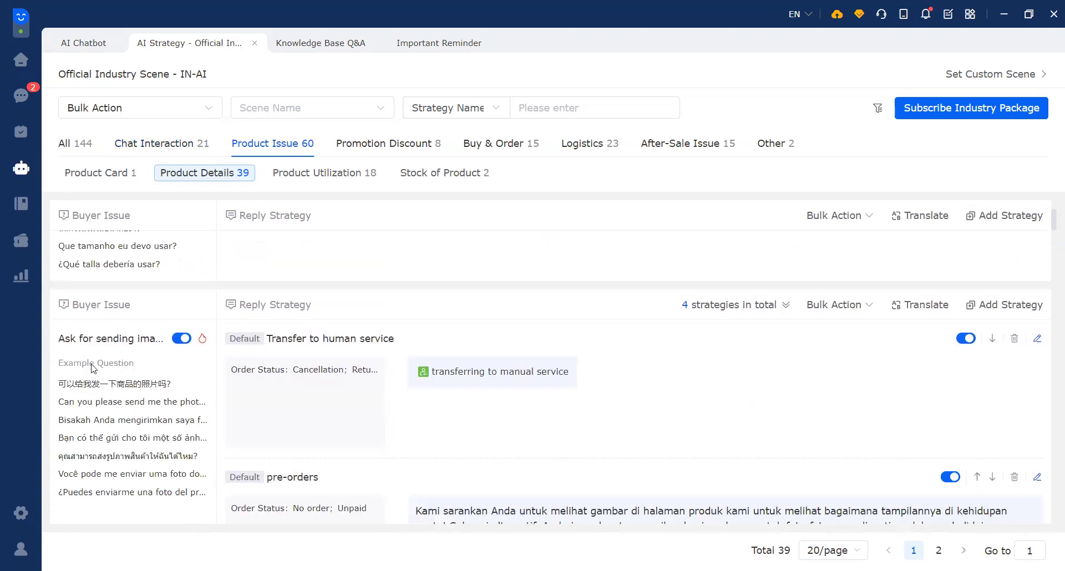
# Show and scroll through the 18 Product Utilization scenes.
pyautogui.click(294, 176)
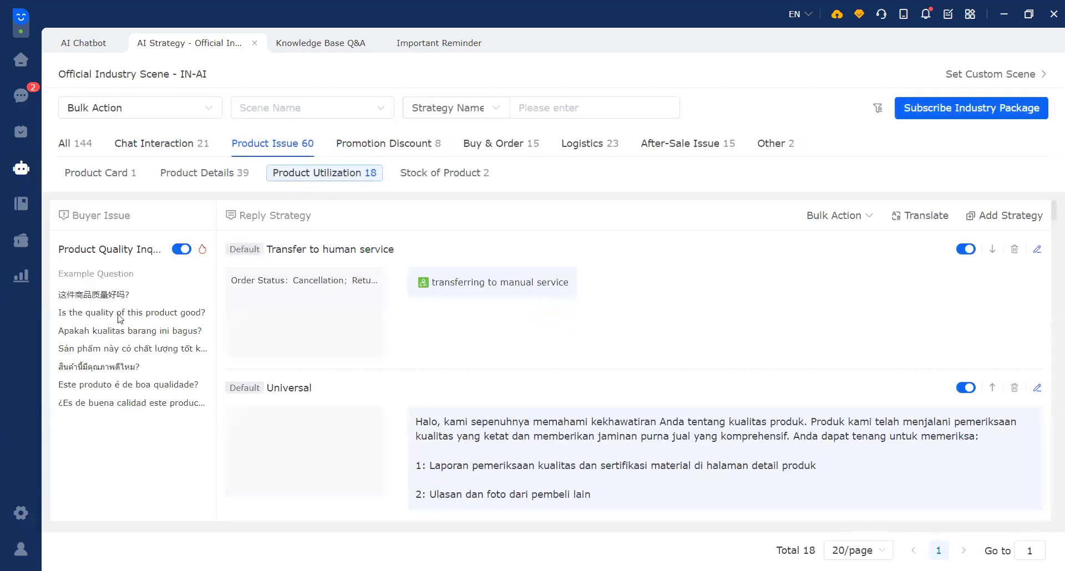
pyautogui.scroll(-5, 111, 347)
pyautogui.scroll(-8, 110, 347)
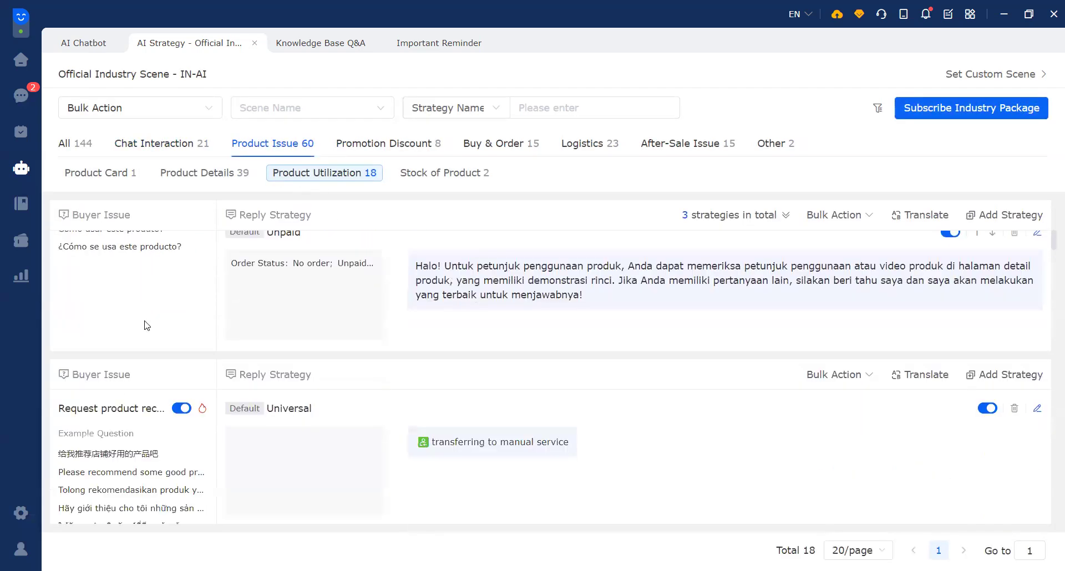
pyautogui.scroll(-3, 137, 320)
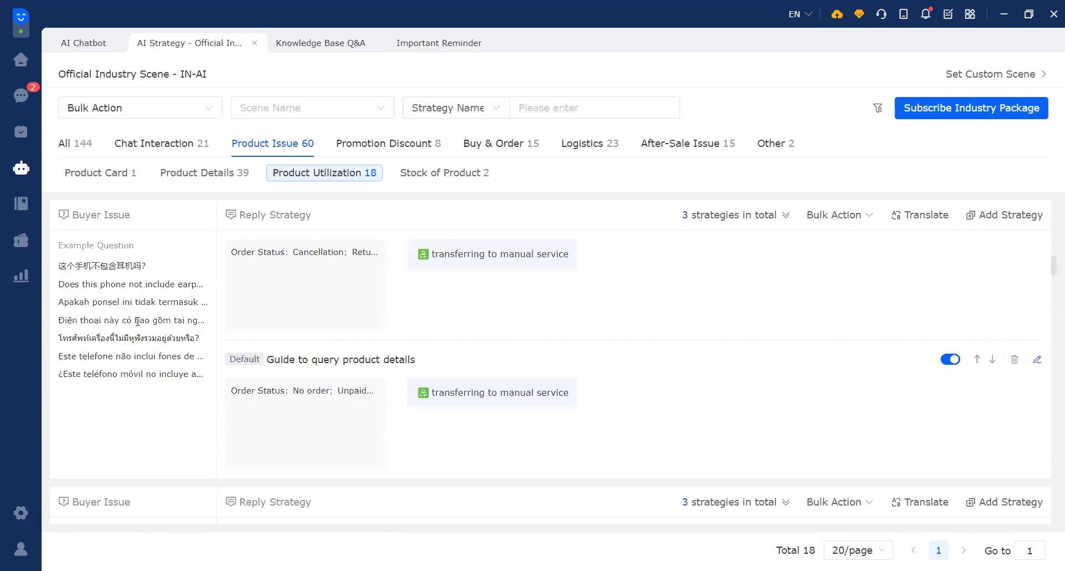
pyautogui.click(397, 152)
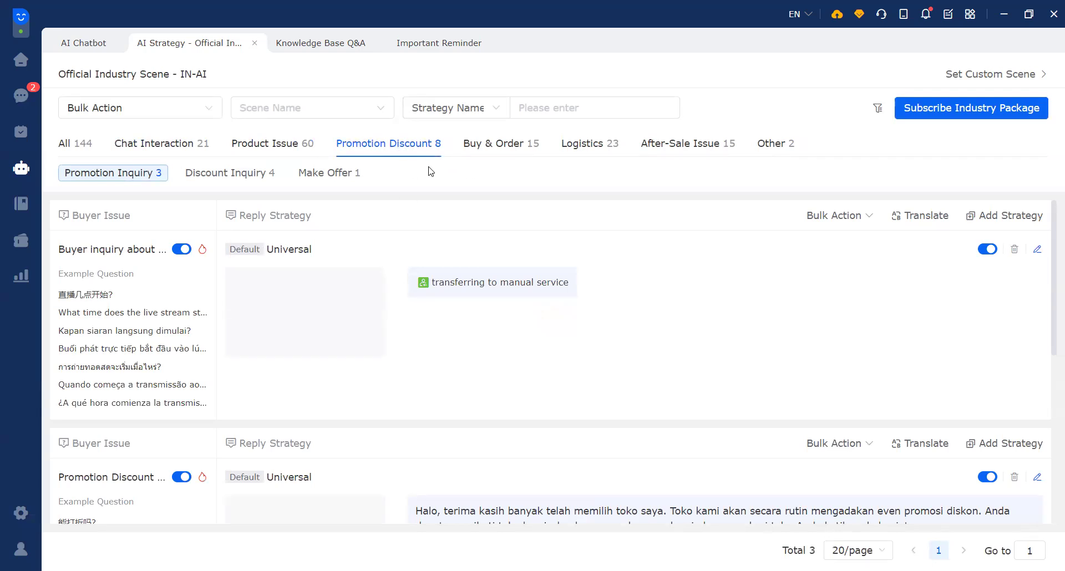
pyautogui.click(511, 145)
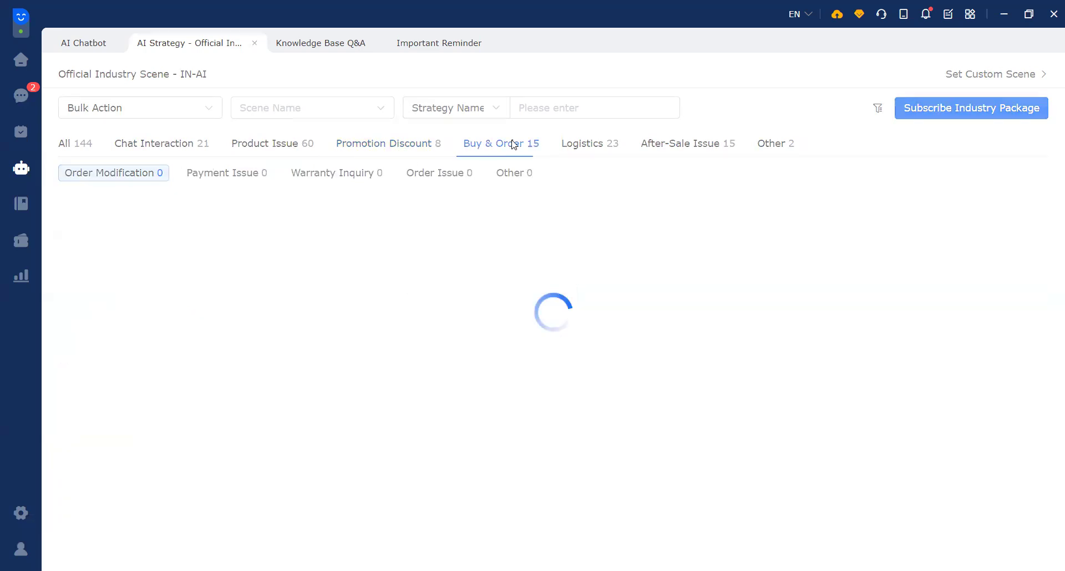
pyautogui.scroll(-3, 159, 313)
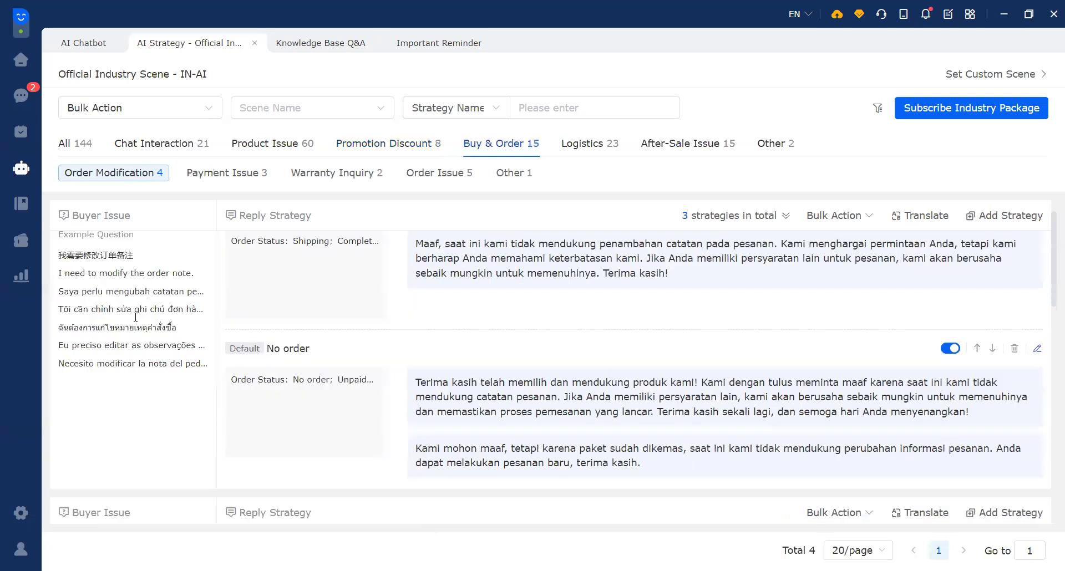
pyautogui.scroll(3, 623, 281)
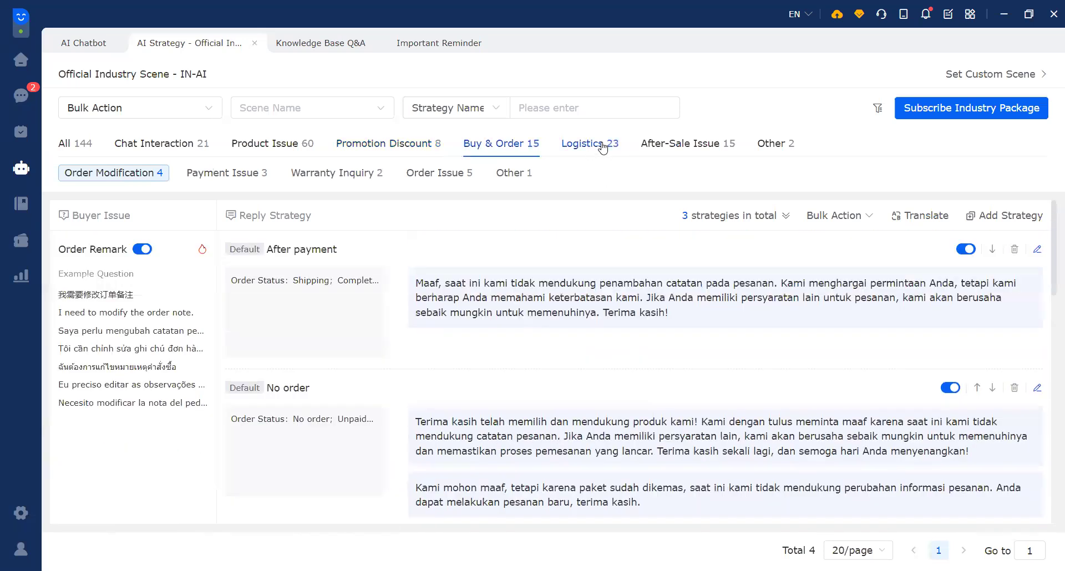
pyautogui.click(609, 145)
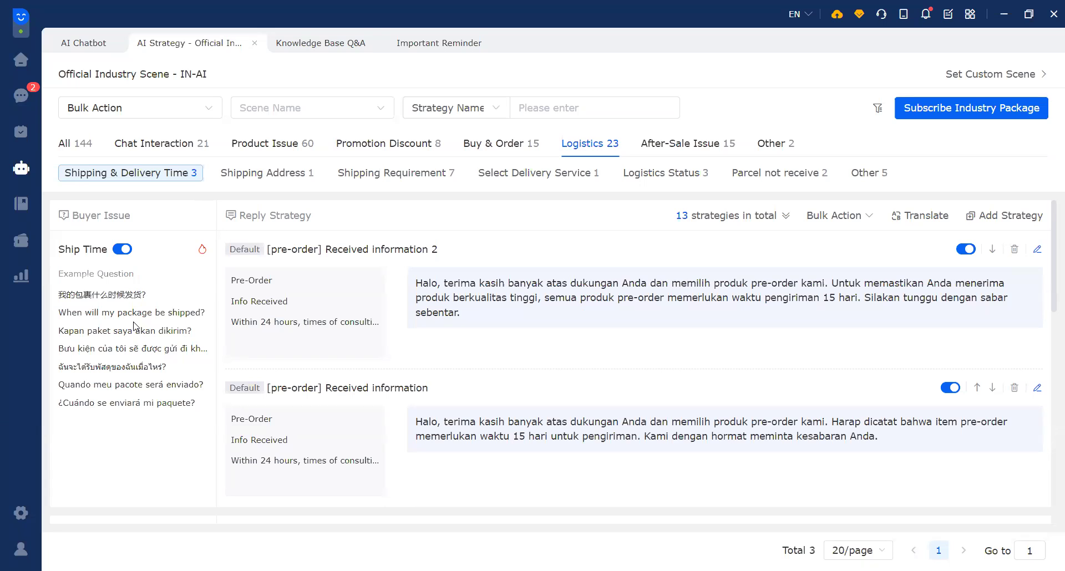
pyautogui.scroll(-1, 140, 330)
pyautogui.scroll(1, 141, 330)
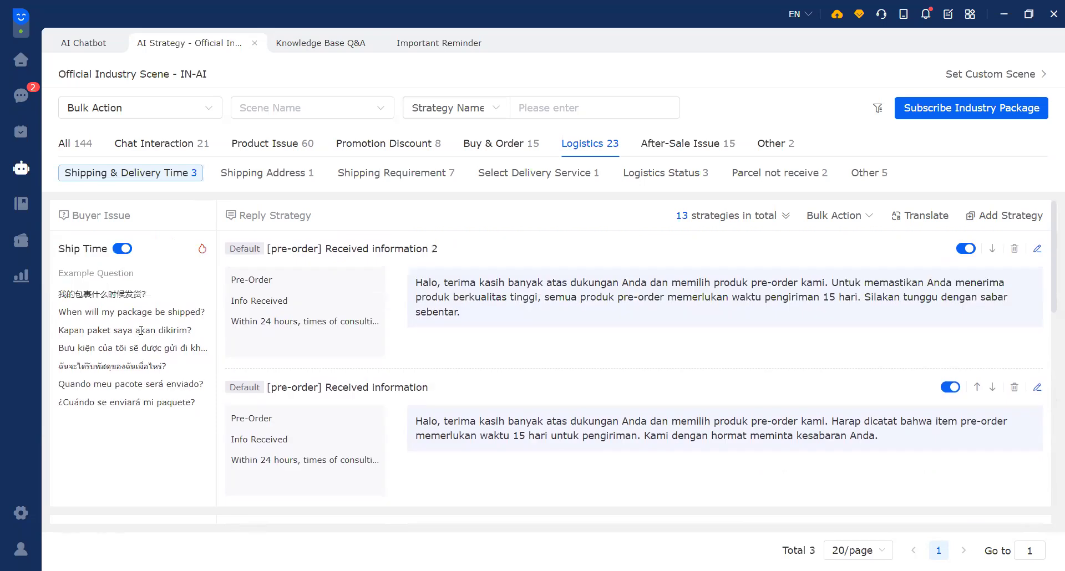
pyautogui.moveTo(58, 316); pyautogui.dragTo(200, 312)
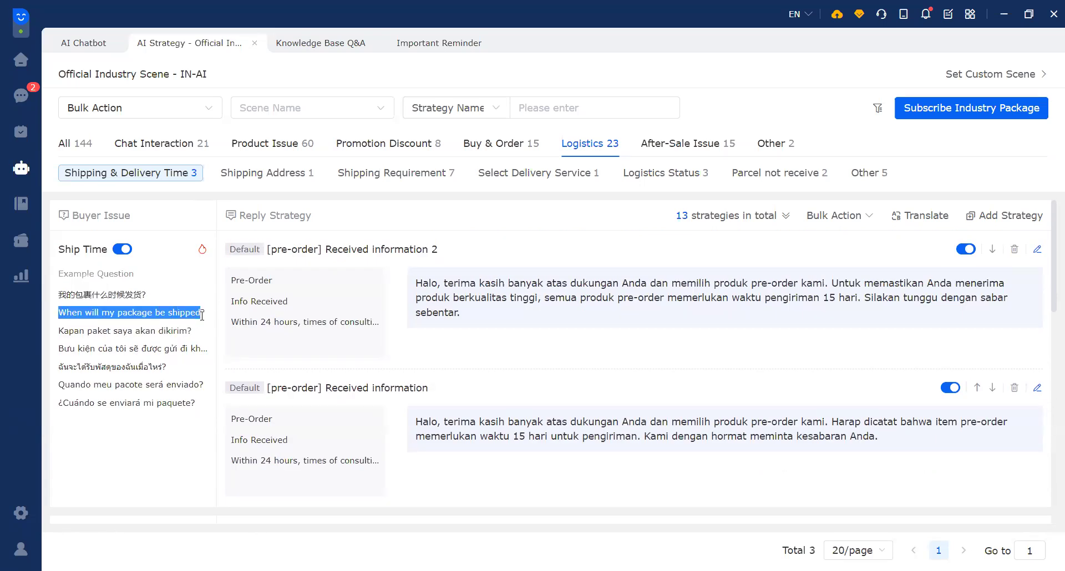
pyautogui.moveTo(469, 318); pyautogui.dragTo(413, 294)
pyautogui.click(469, 325)
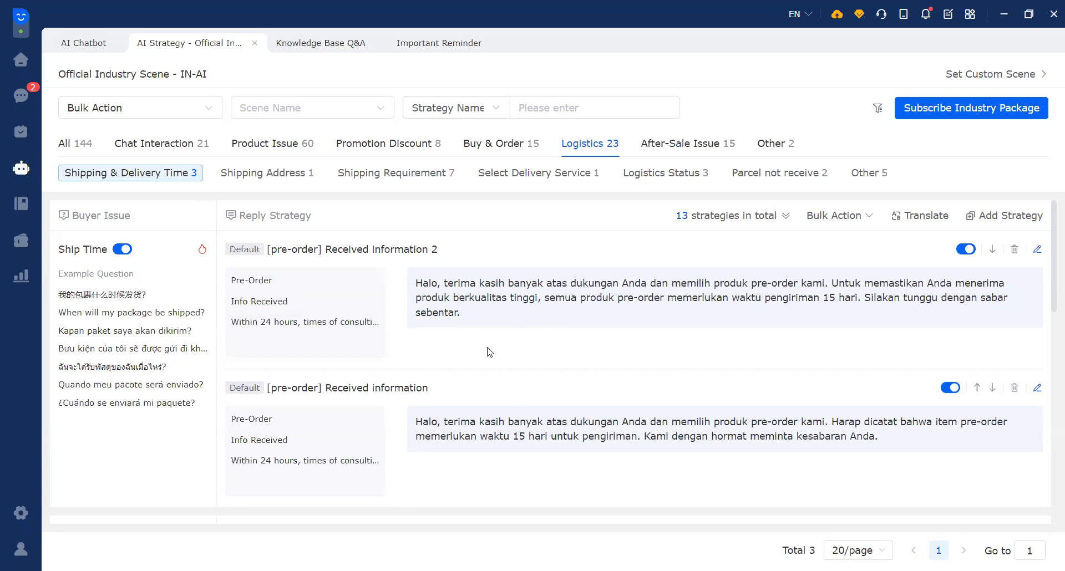
# Browse After-Sale Issue's Cancel Order and Return/Refund strategies, then return to all 144 scenes.
pyautogui.click(688, 148)
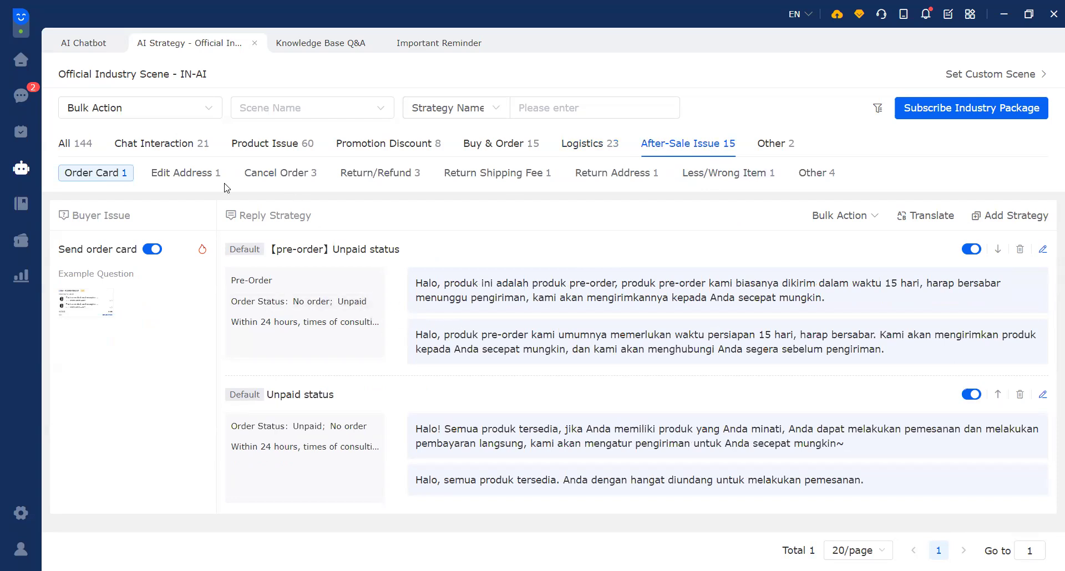
pyautogui.click(278, 179)
pyautogui.click(395, 176)
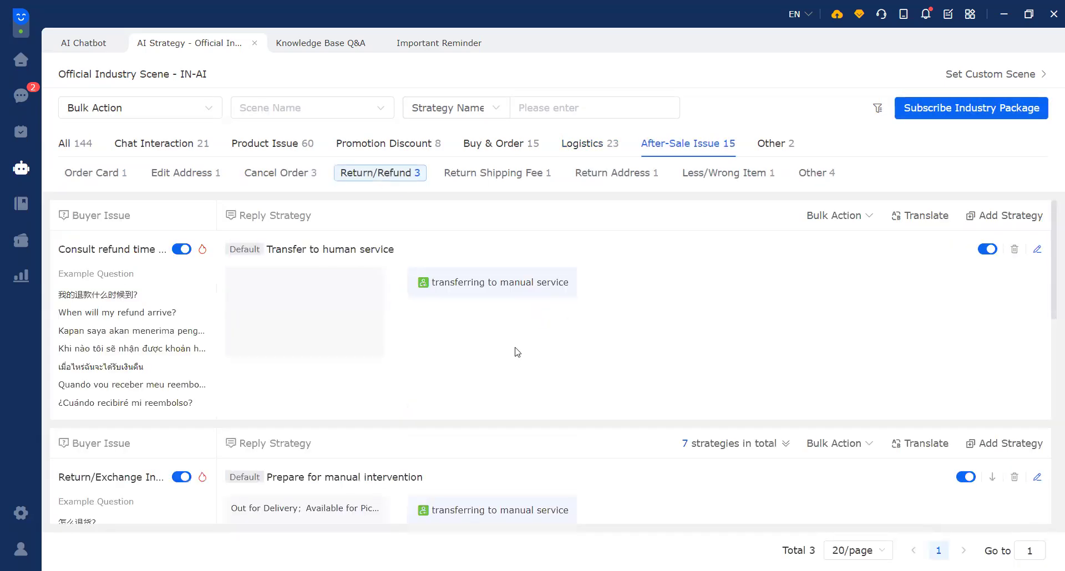
pyautogui.scroll(-1, 517, 352)
pyautogui.scroll(1, 517, 352)
pyautogui.moveTo(433, 283); pyautogui.dragTo(571, 287)
pyautogui.click(483, 322)
pyautogui.scroll(-3, 482, 324)
pyautogui.scroll(2, 483, 324)
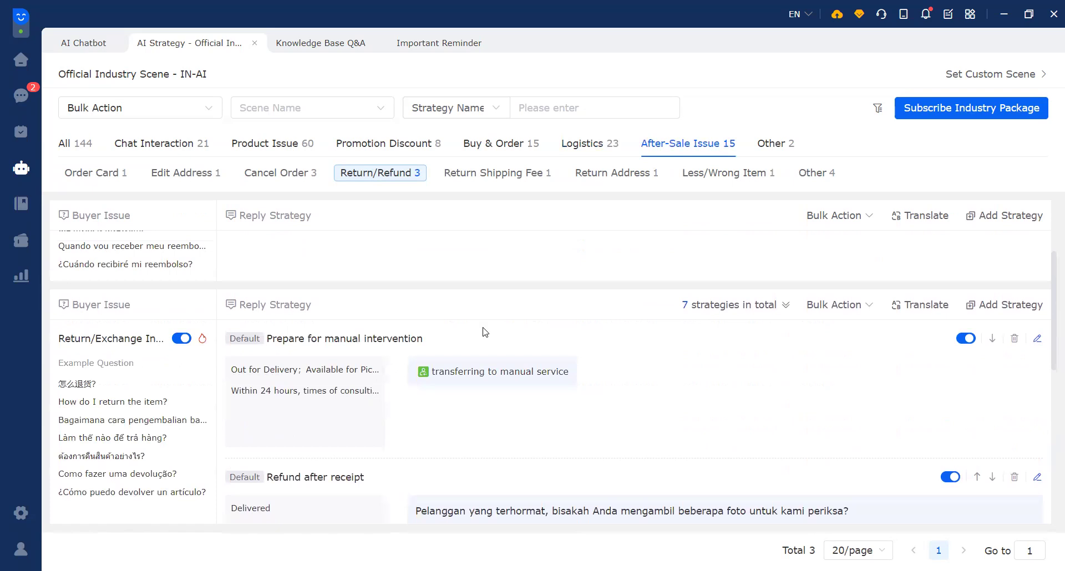
pyautogui.scroll(2, 484, 333)
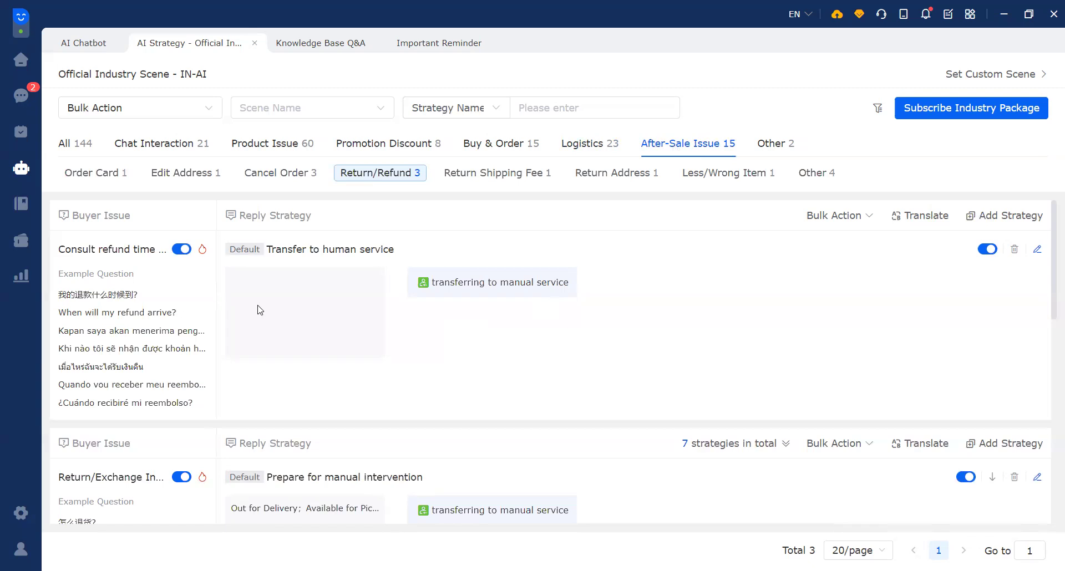
pyautogui.click(84, 143)
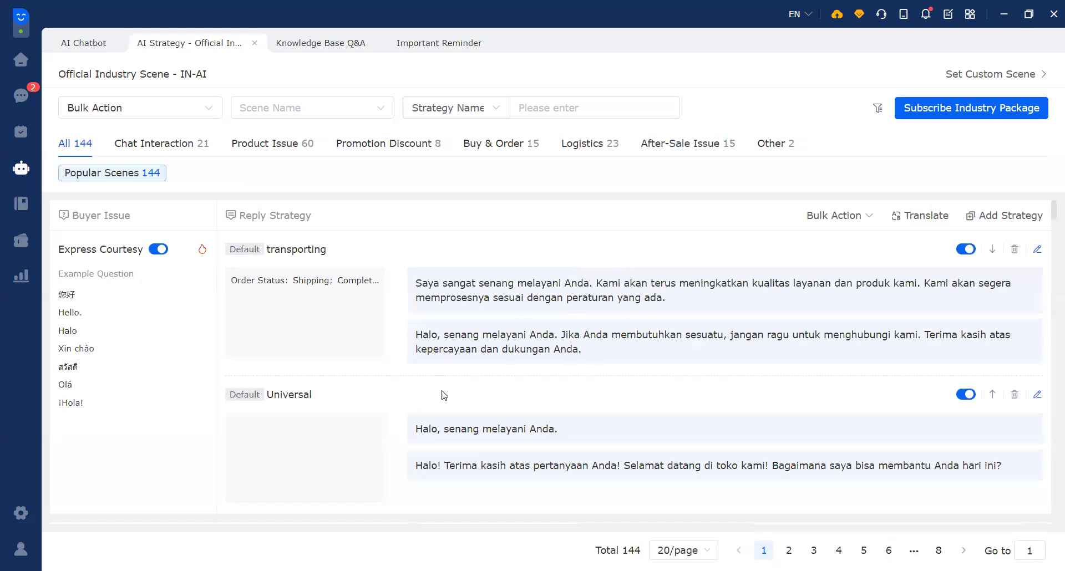
# Scroll through the strategies for all 144 scenes, starting at Express Courtesy.
pyautogui.scroll(-3, 638, 400)
pyautogui.scroll(3, 619, 475)
pyautogui.scroll(-4, 597, 336)
pyautogui.scroll(3, 651, 350)
# Open the Express Courtesy transporting strategy for editing and review its settings.
pyautogui.click(1036, 251)
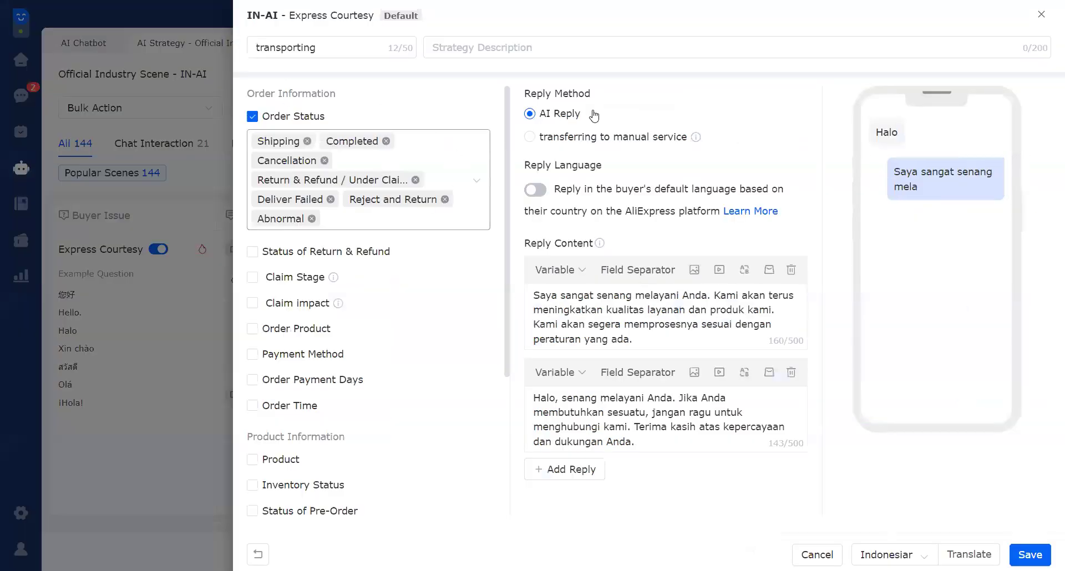
pyautogui.scroll(-4, 380, 398)
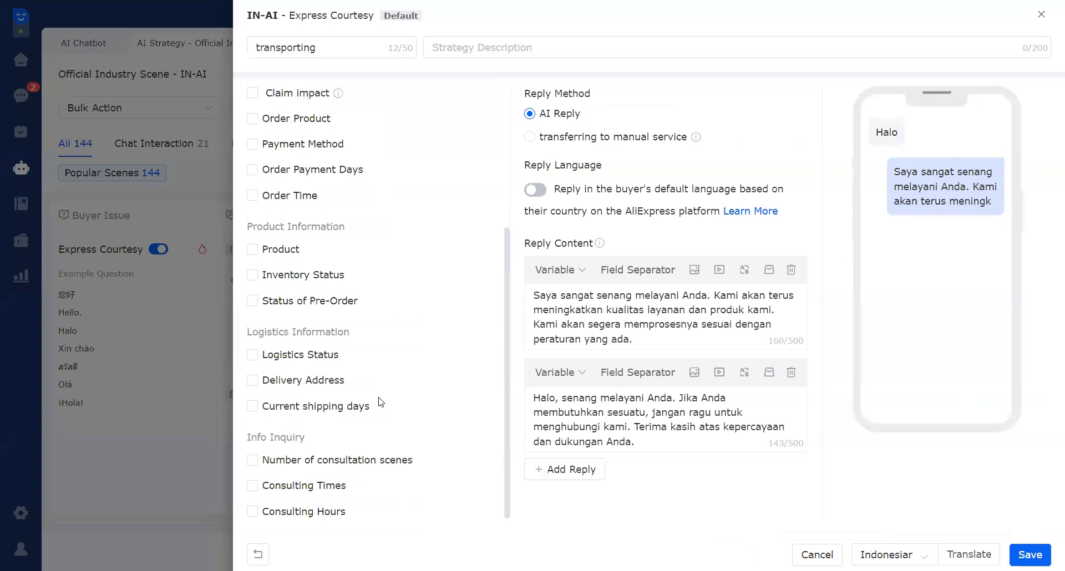
pyautogui.scroll(4, 411, 364)
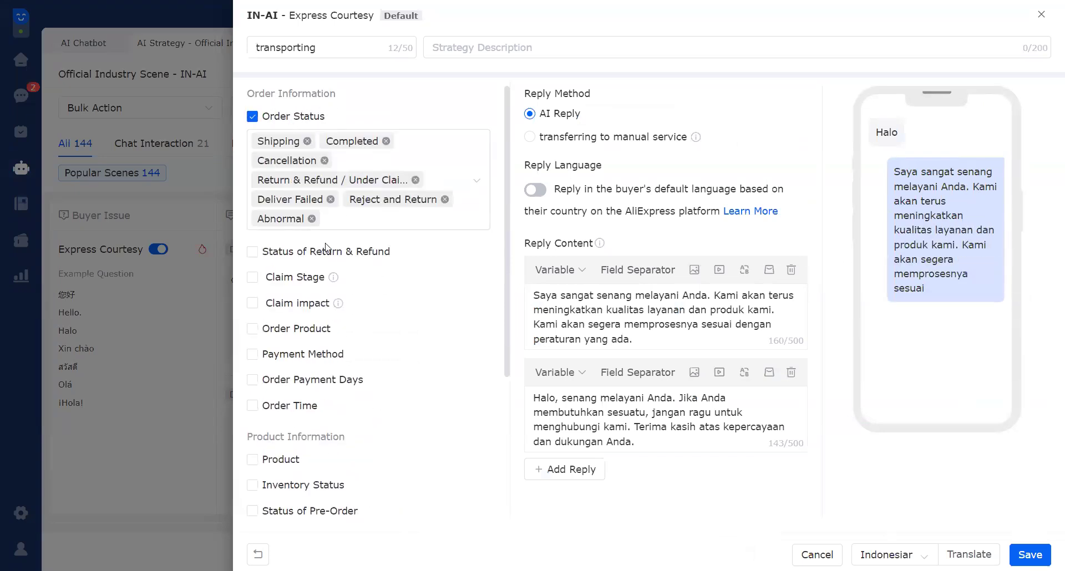
pyautogui.scroll(-4, 322, 384)
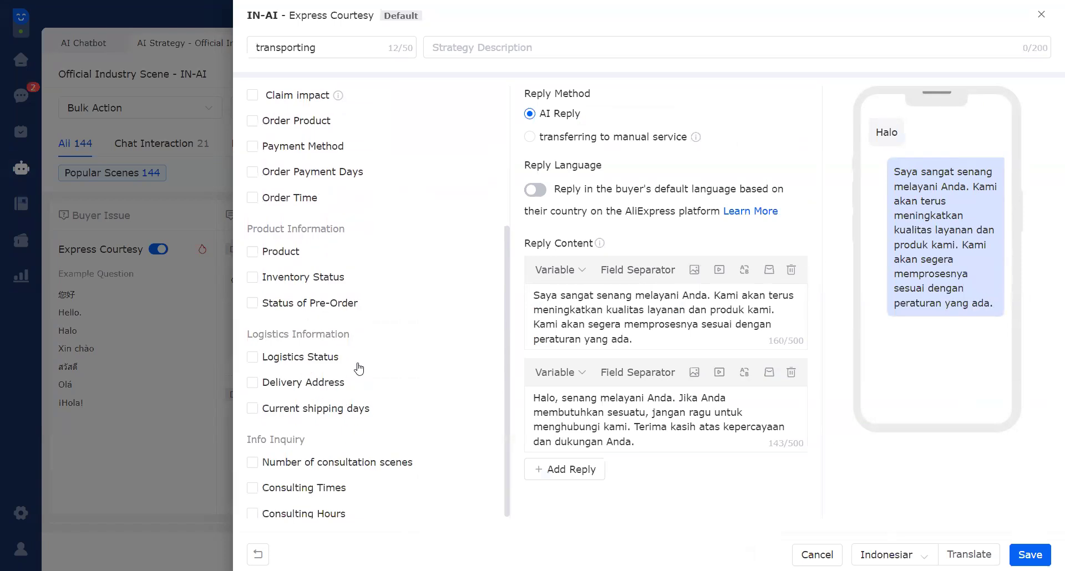
pyautogui.scroll(4, 346, 368)
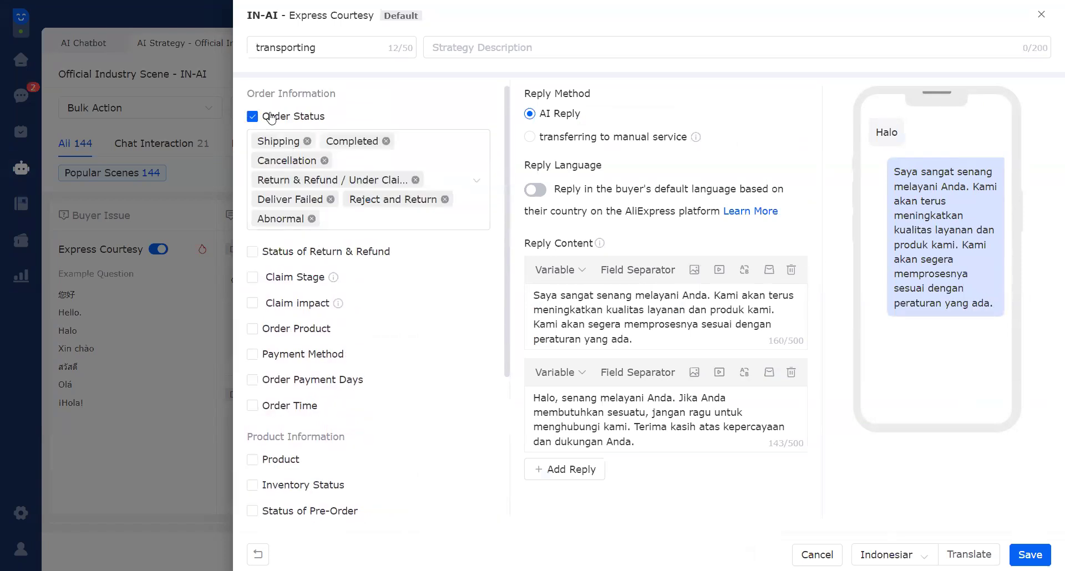
pyautogui.scroll(-4, 278, 263)
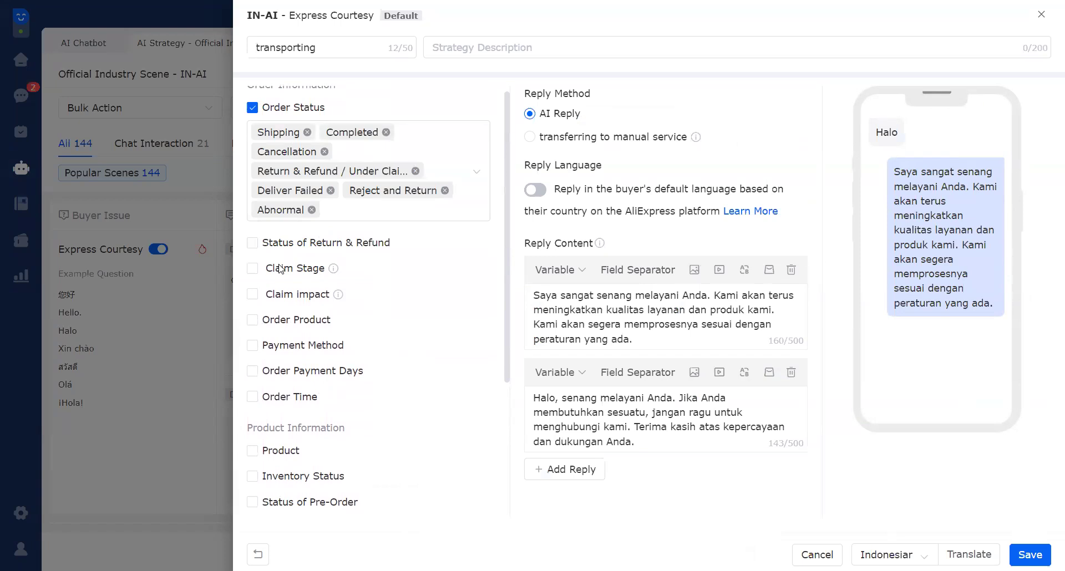
pyautogui.scroll(-1, 297, 303)
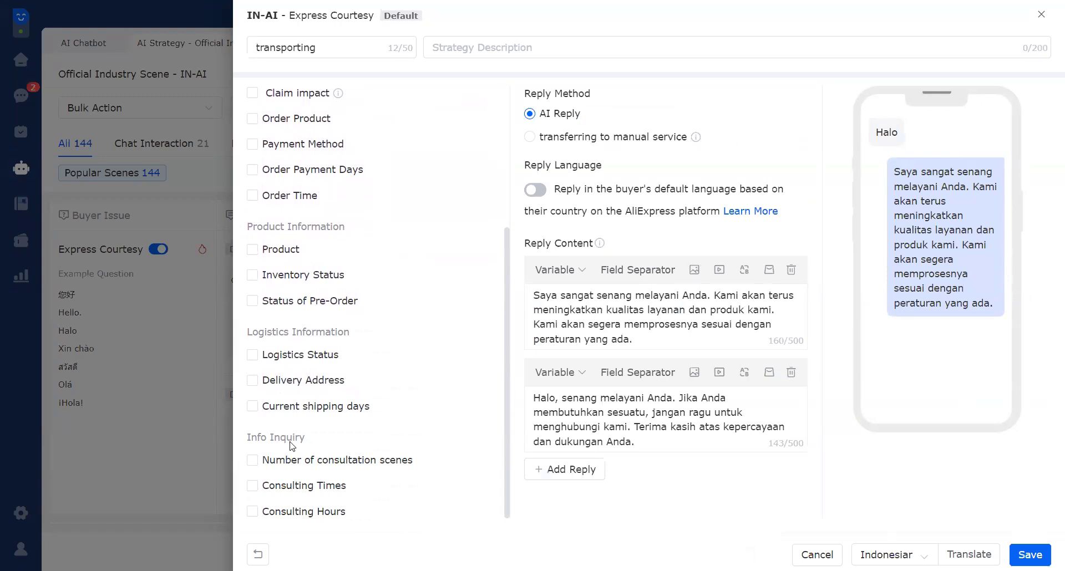
pyautogui.scroll(4, 298, 306)
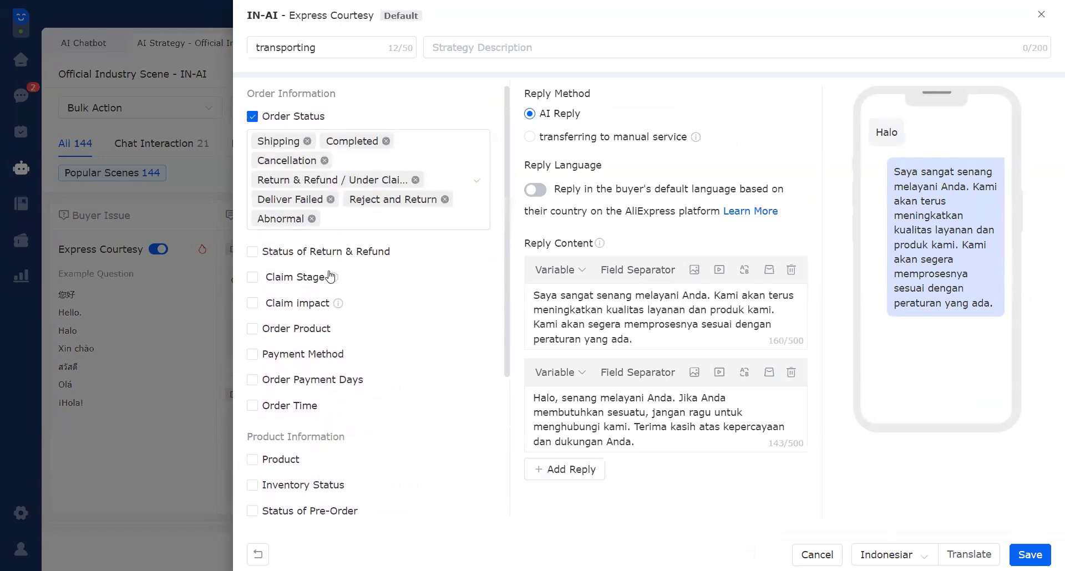
# Tick Claim Stage as a reply condition, leaving the complaint stage unselected.
pyautogui.click(252, 278)
pyautogui.click(457, 306)
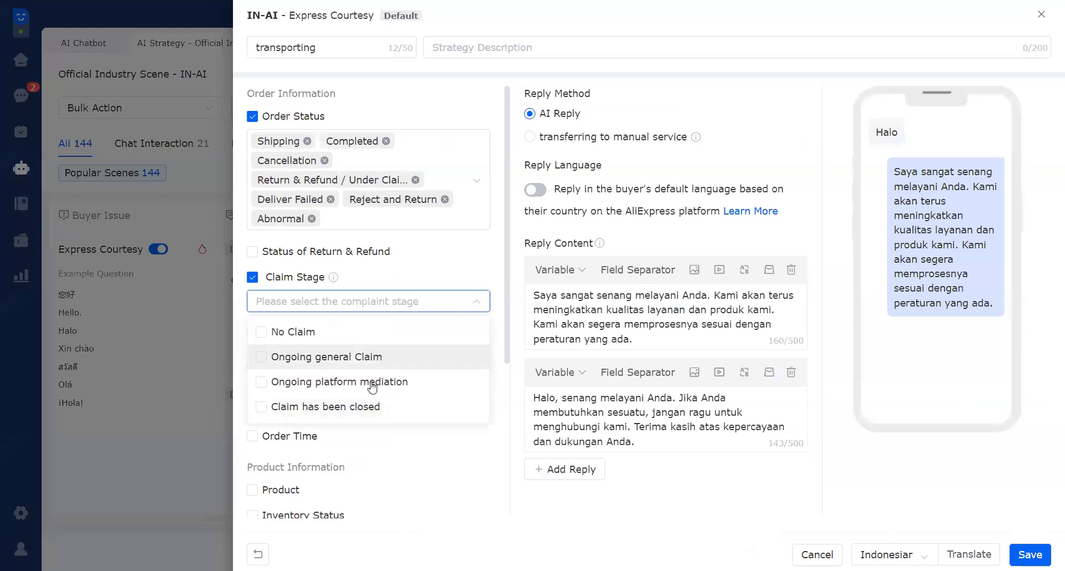
pyautogui.click(409, 292)
pyautogui.scroll(-4, 388, 304)
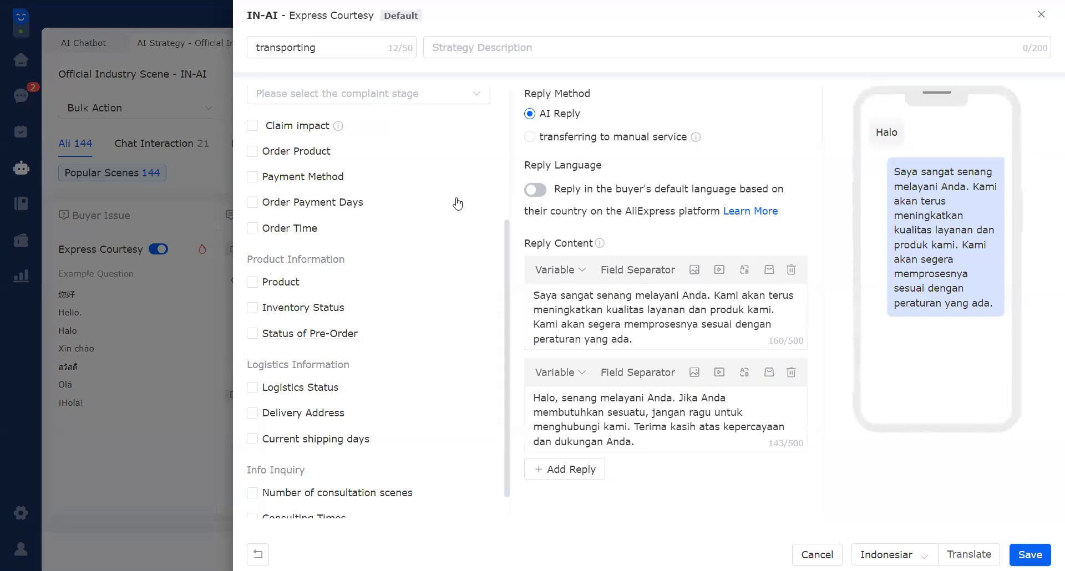
pyautogui.scroll(4, 364, 209)
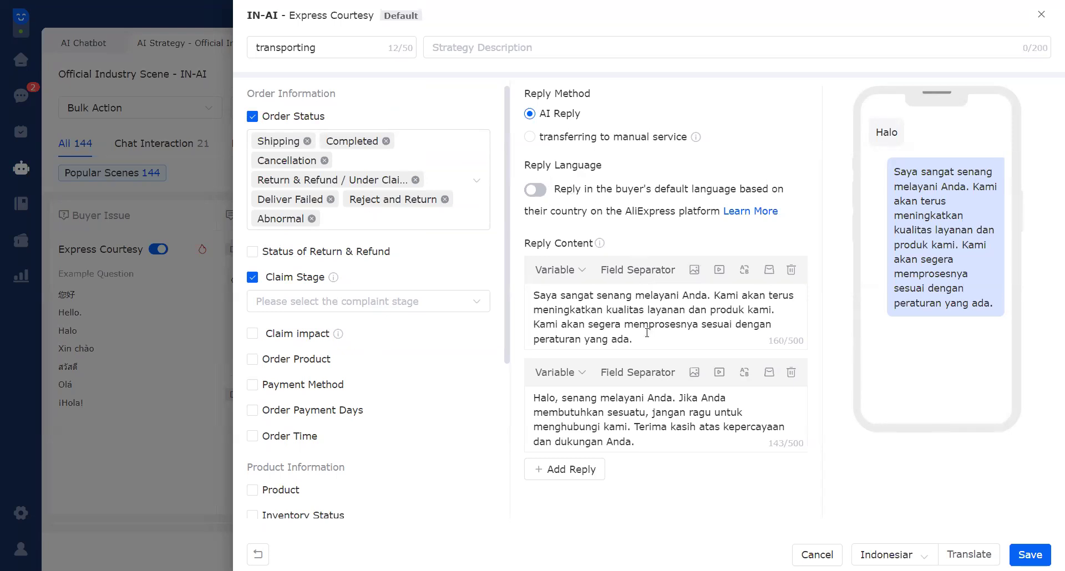
pyautogui.moveTo(633, 339); pyautogui.dragTo(534, 295)
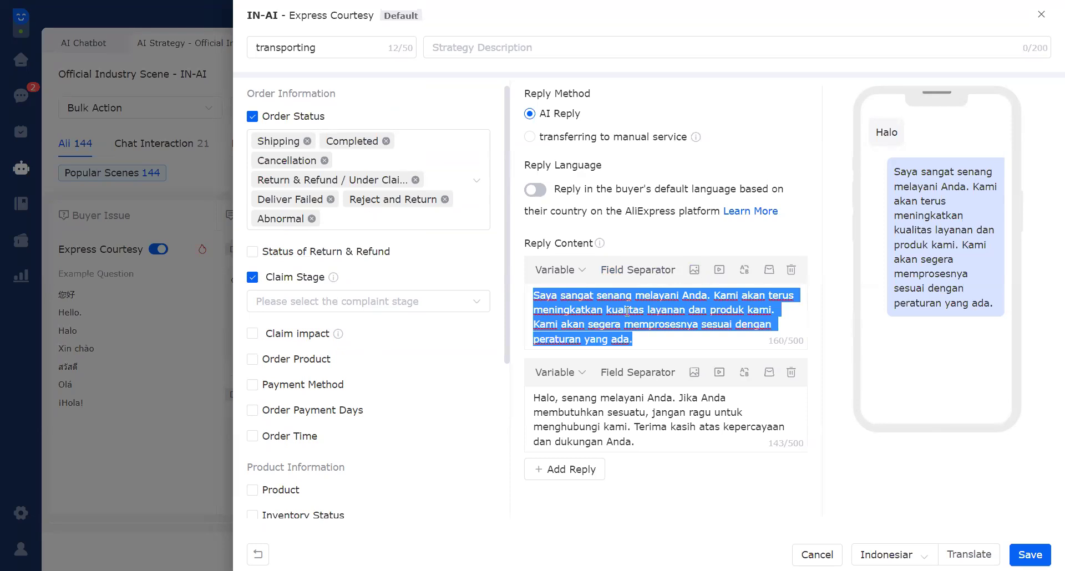
pyautogui.click(640, 336)
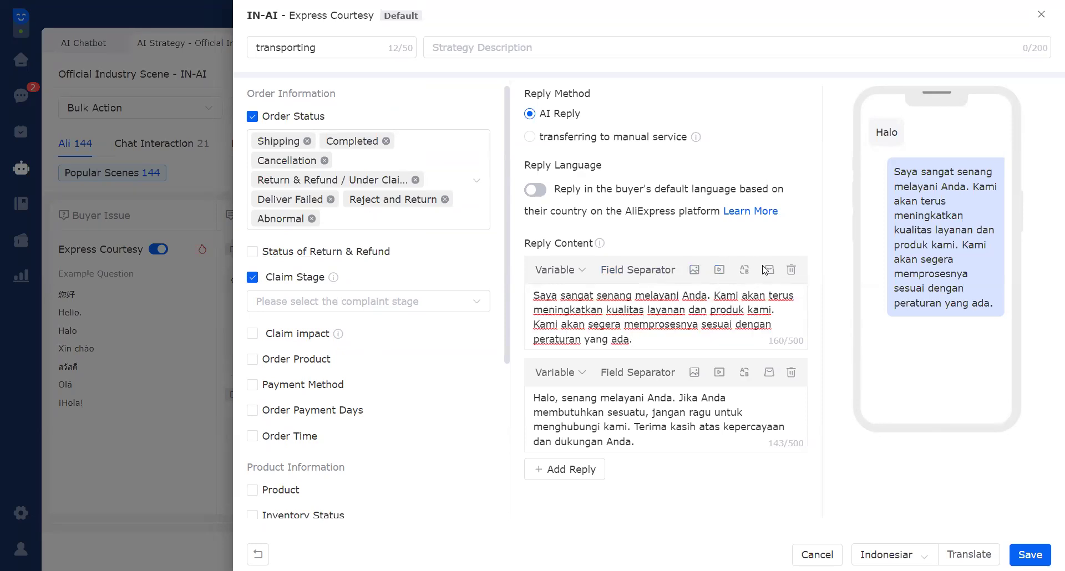
pyautogui.click(744, 269)
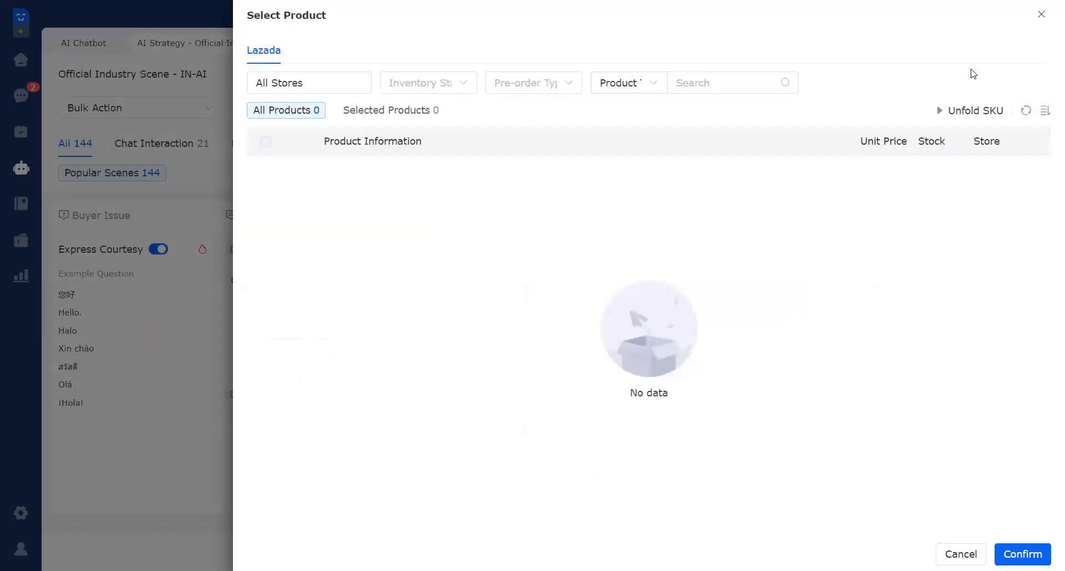
pyautogui.click(1042, 17)
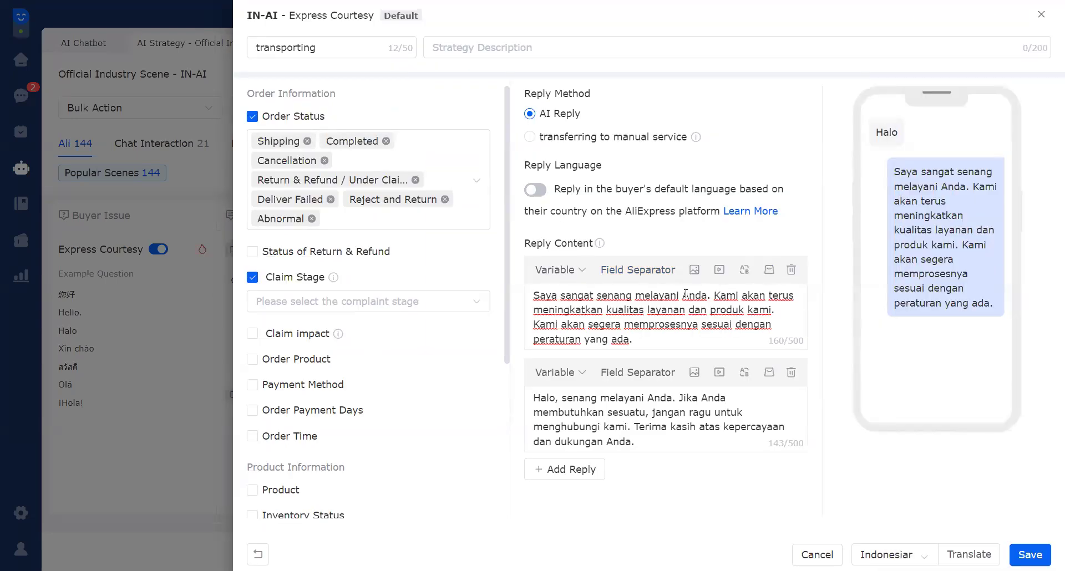
pyautogui.click(573, 273)
pyautogui.doubleClick(879, 134)
pyautogui.click(1040, 17)
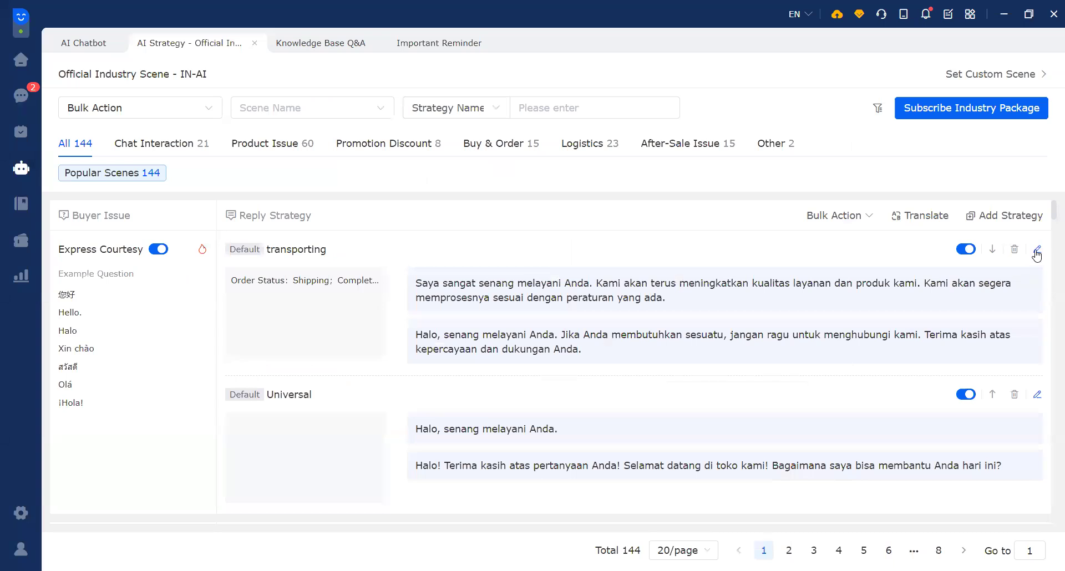
# Move the transporting reply strategy one place down, below Universal in Express Courtesy.
pyautogui.click(992, 249)
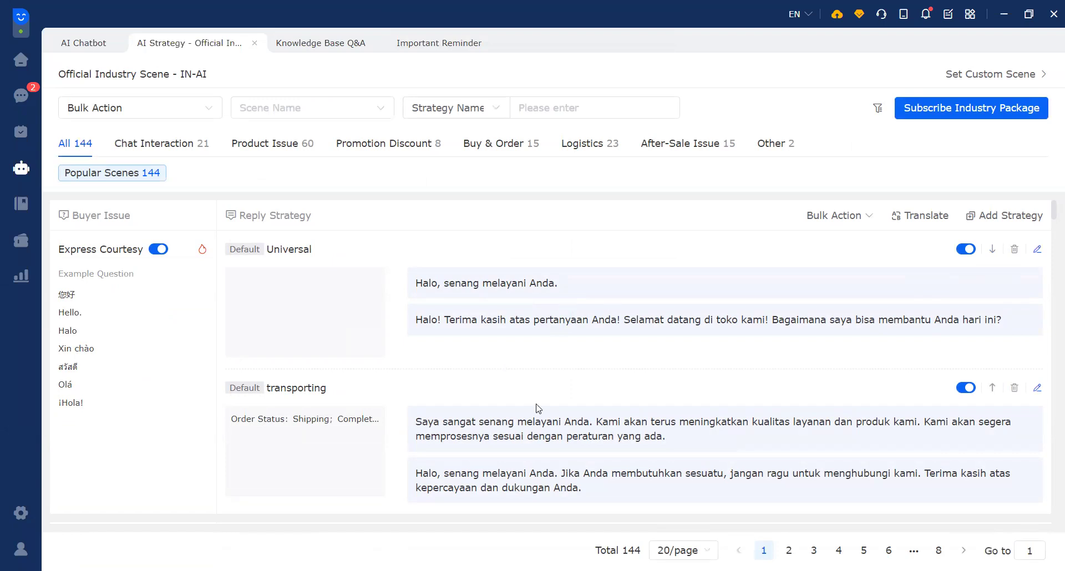
pyautogui.scroll(-3, 533, 405)
pyautogui.scroll(3, 499, 366)
pyautogui.scroll(-2, 881, 432)
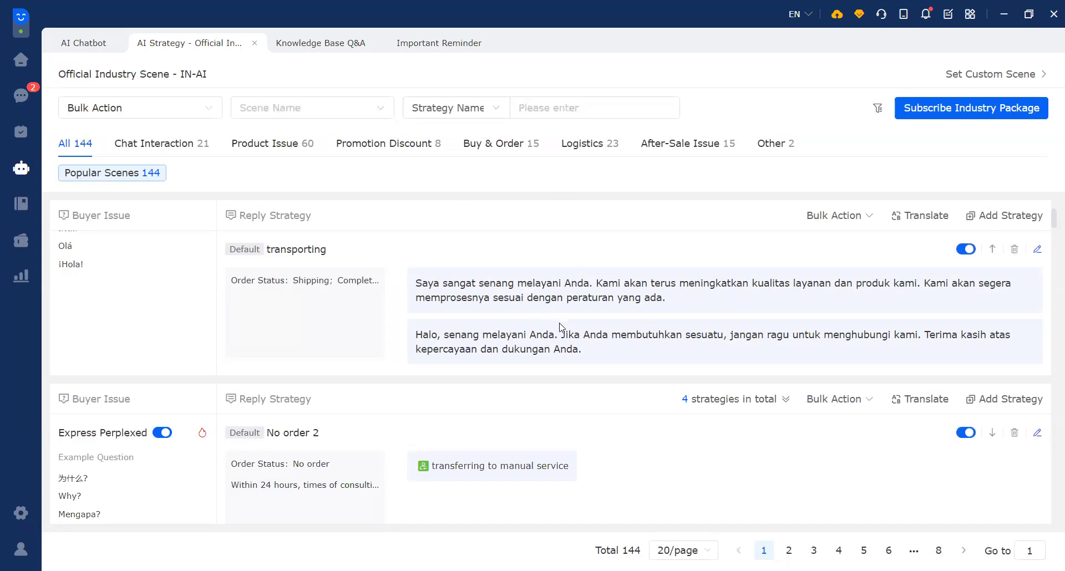
# Browse the industry scenes and show English translations of the Express Confirmation replies.
pyautogui.scroll(-5, 539, 329)
pyautogui.scroll(-7, 506, 319)
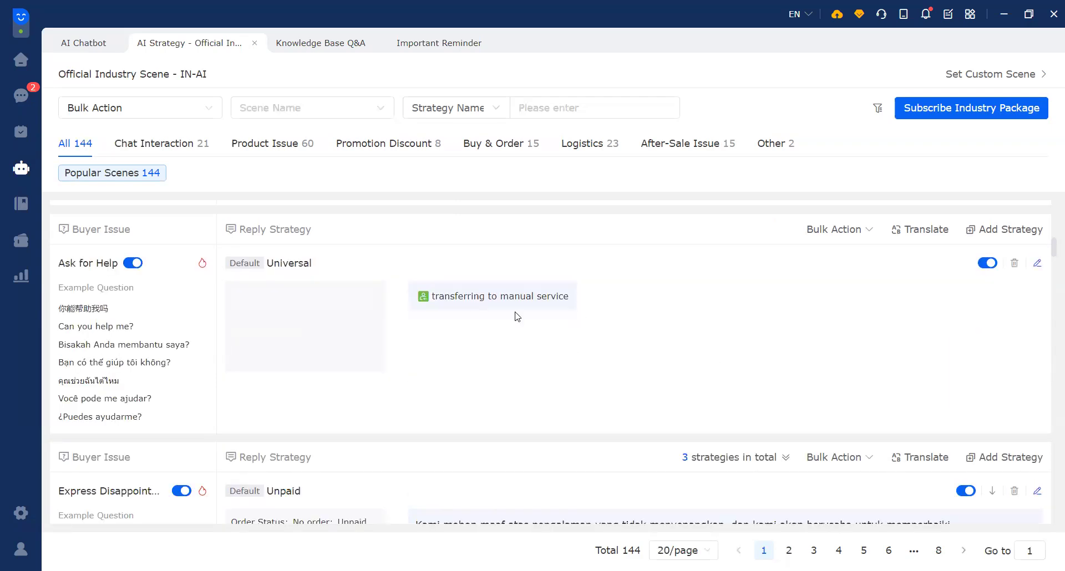
pyautogui.scroll(-1, 553, 341)
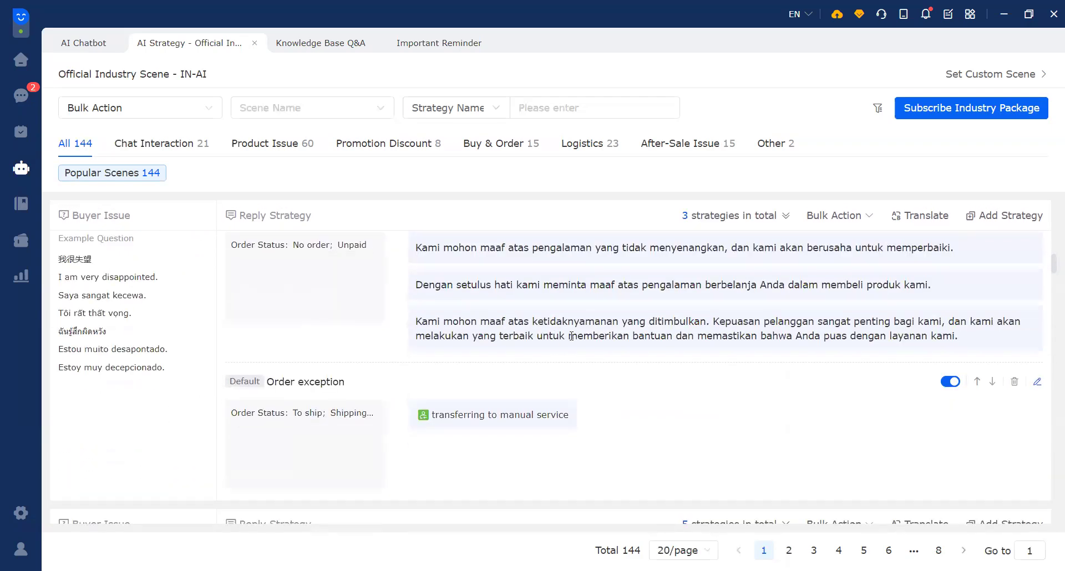
pyautogui.scroll(-2, 581, 360)
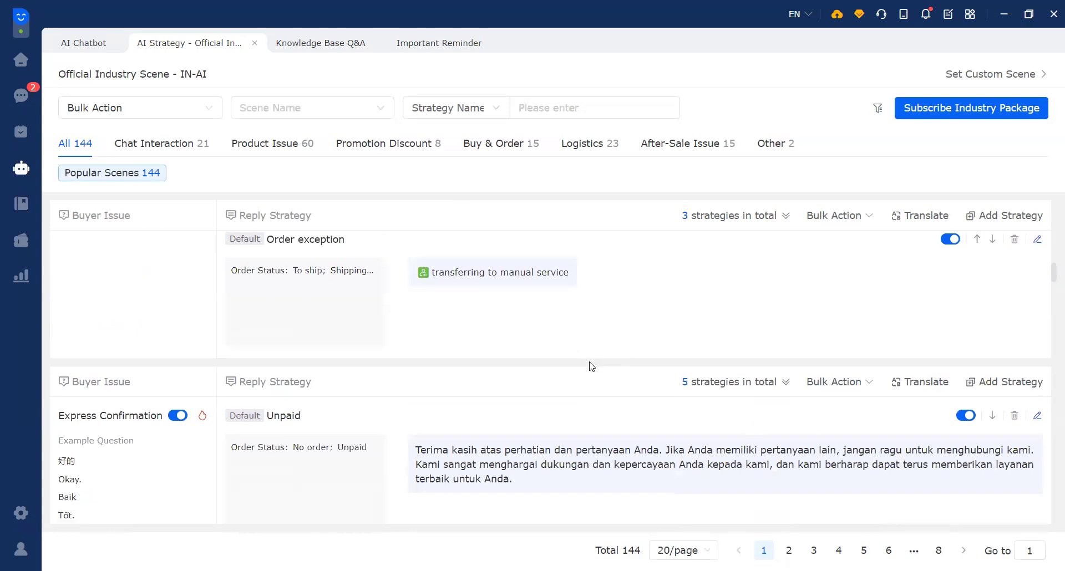
pyautogui.scroll(-3, 577, 344)
pyautogui.scroll(-1, 543, 317)
pyautogui.scroll(2, 542, 303)
pyautogui.click(907, 251)
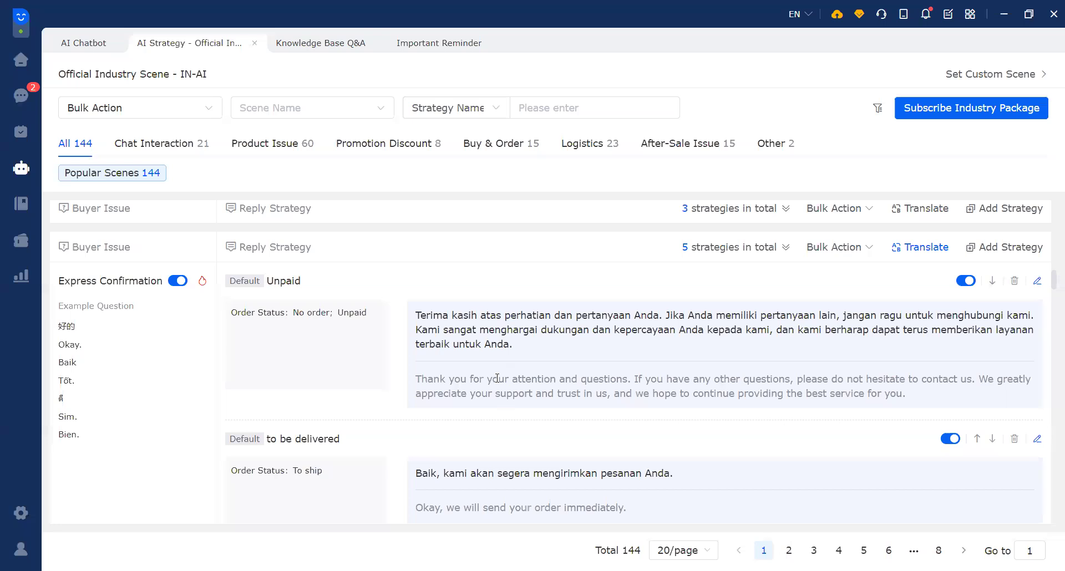
pyautogui.scroll(-6, 491, 382)
pyautogui.scroll(-15, 484, 384)
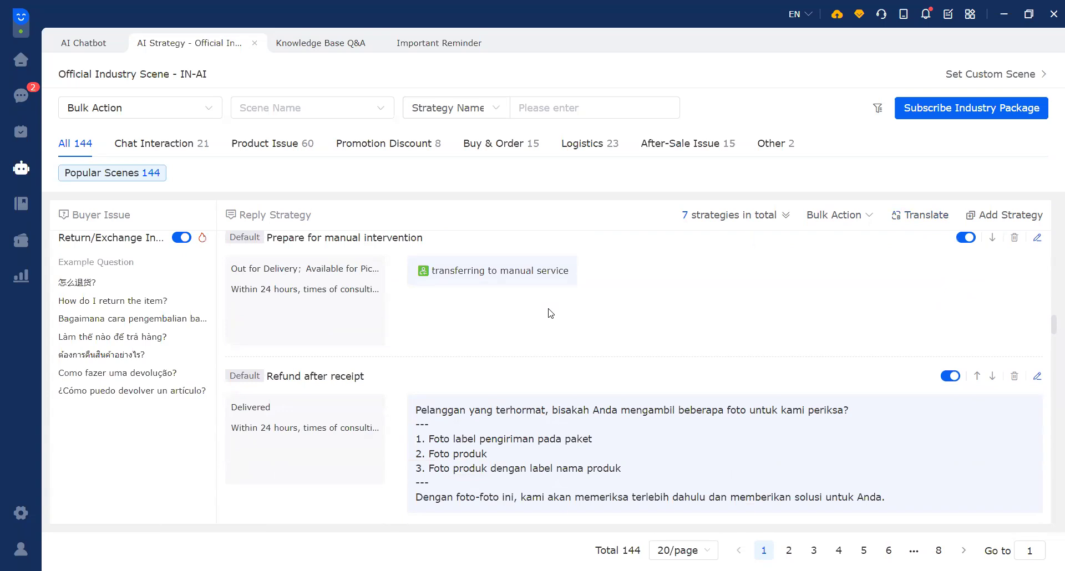
pyautogui.scroll(-3, 552, 315)
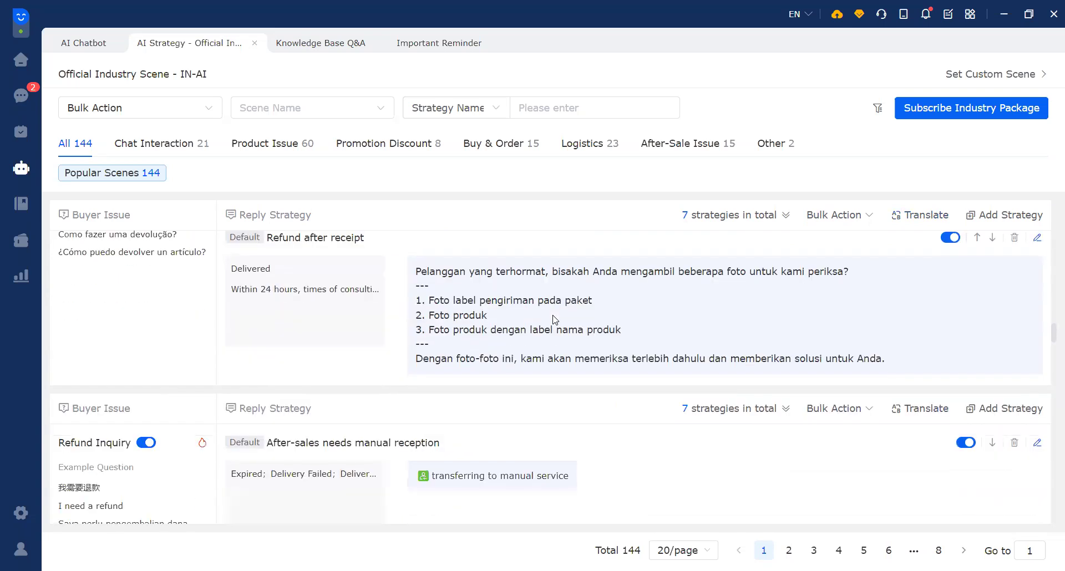
# Highlight the Refund after receipt reply, then filter to the Product Issue scenes.
pyautogui.moveTo(417, 272); pyautogui.dragTo(901, 364)
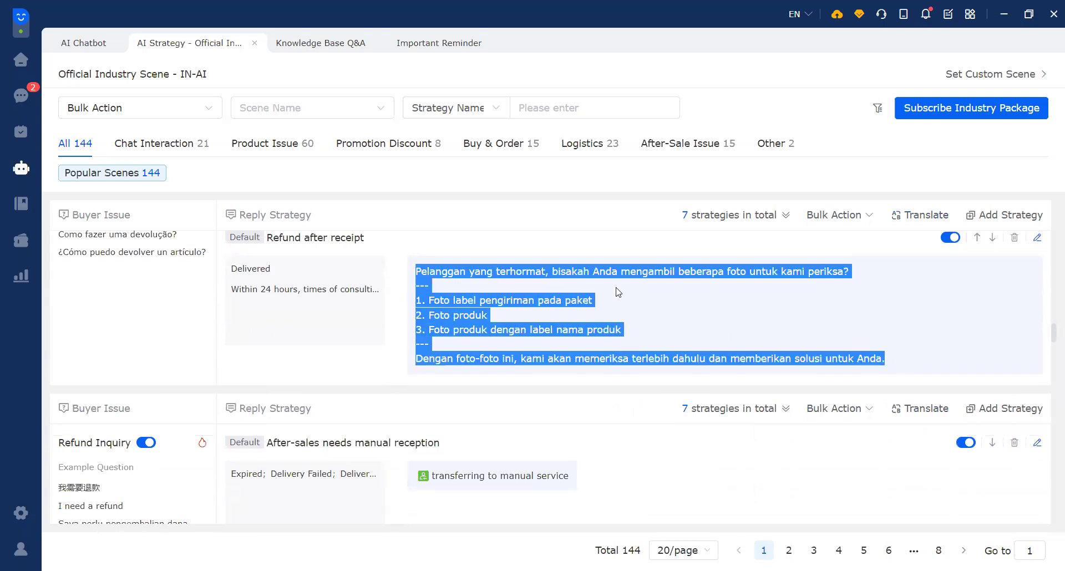
pyautogui.click(626, 321)
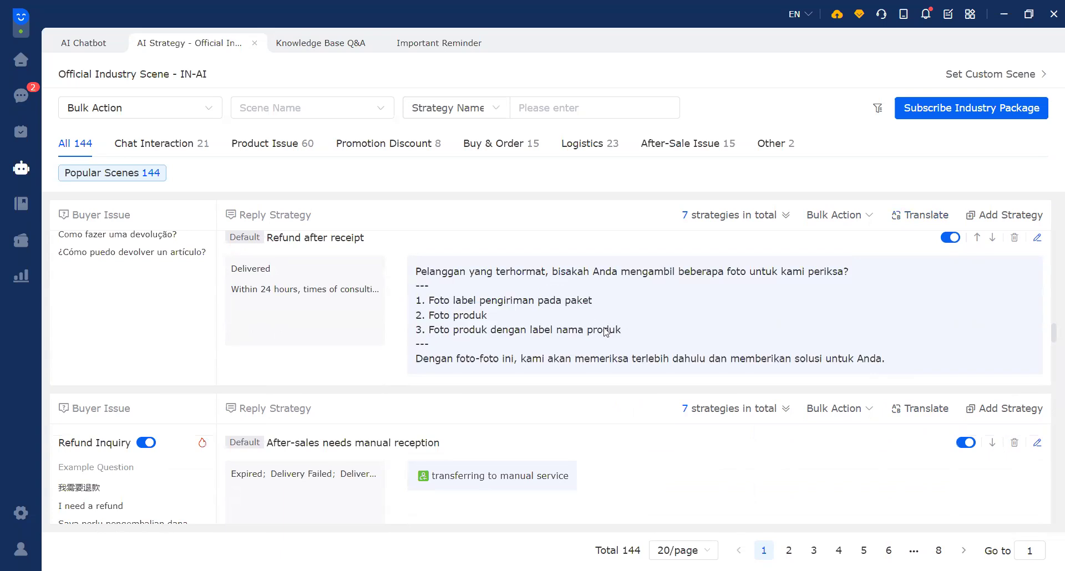
pyautogui.click(299, 150)
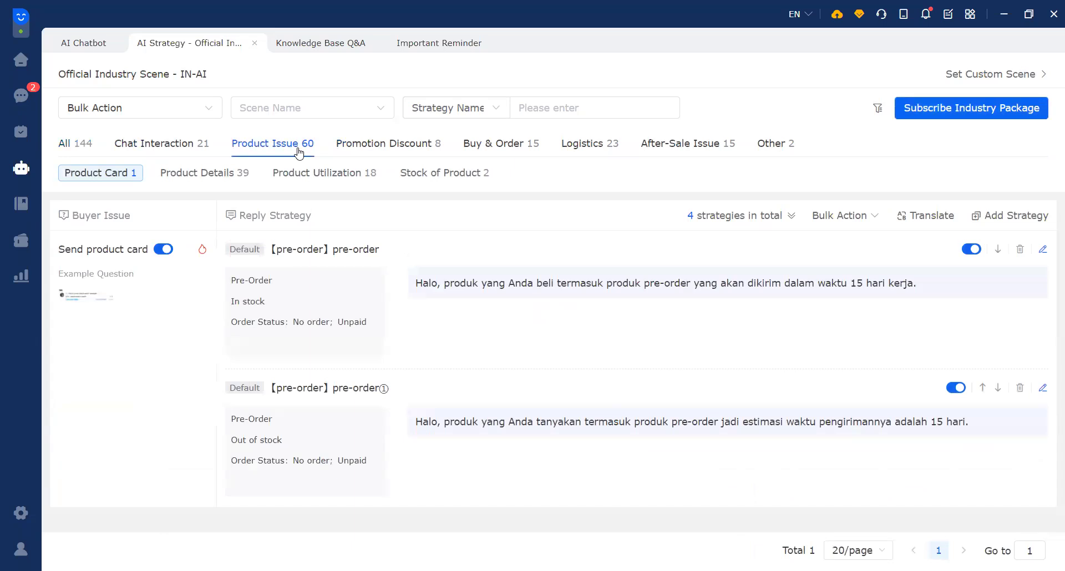
pyautogui.click(20, 205)
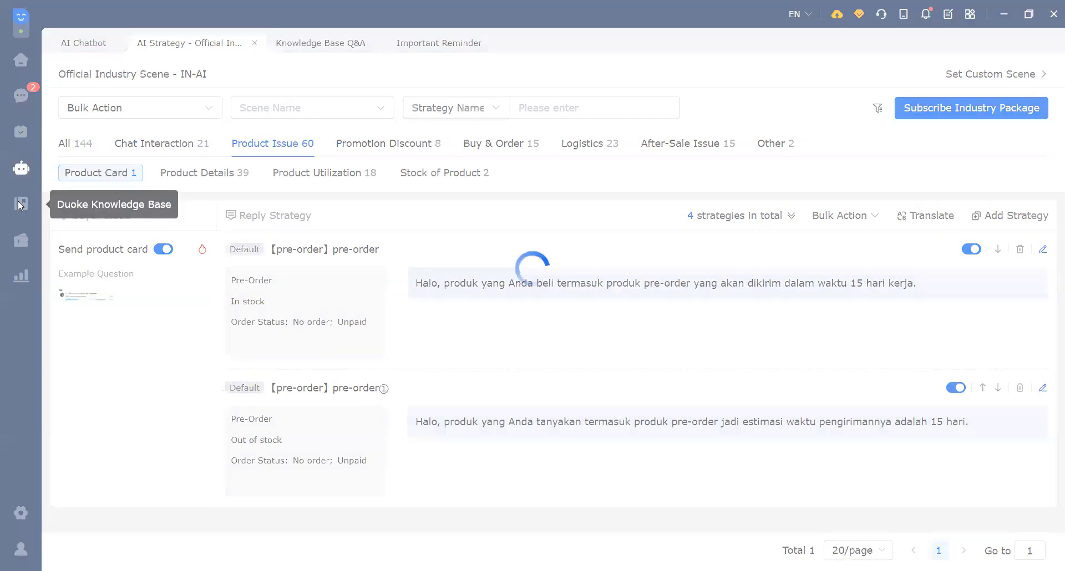
# Open Knowledge Configuration and scroll through the test product's 4 Q&A entries.
pyautogui.click(200, 71)
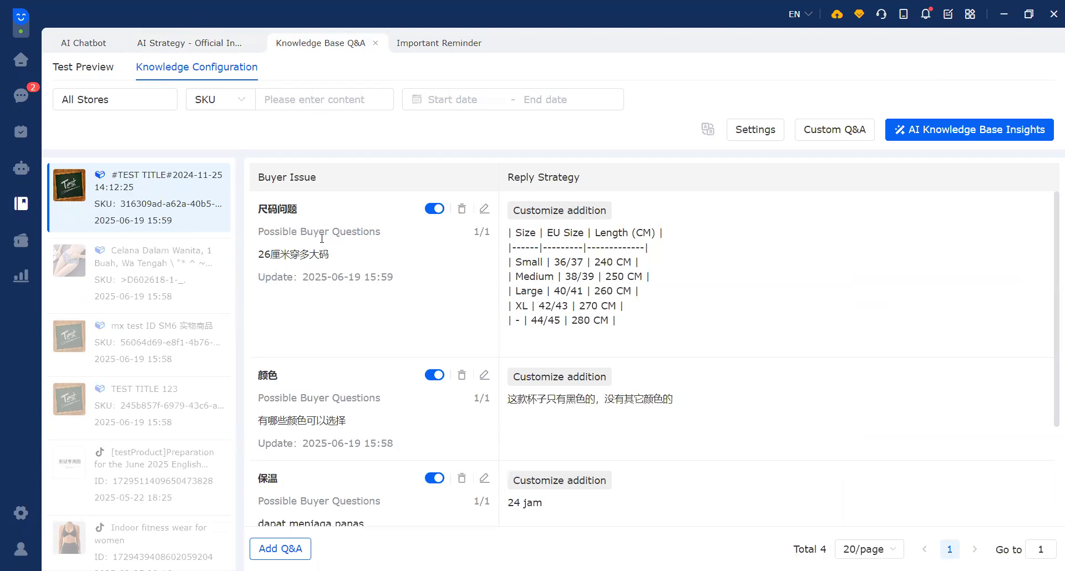
pyautogui.scroll(-2, 321, 250)
pyautogui.scroll(-2, 303, 365)
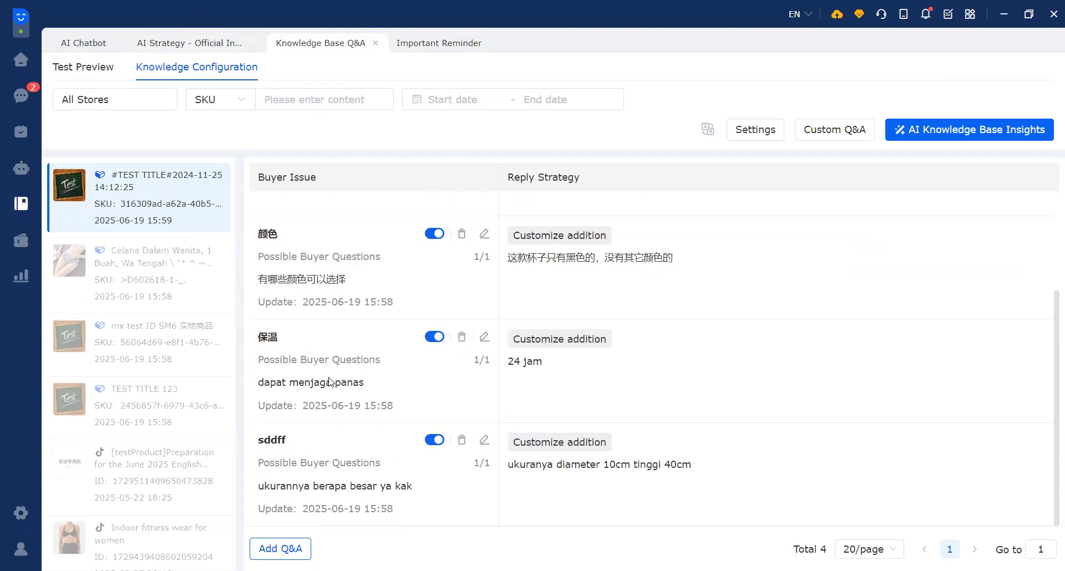
pyautogui.scroll(4, 333, 344)
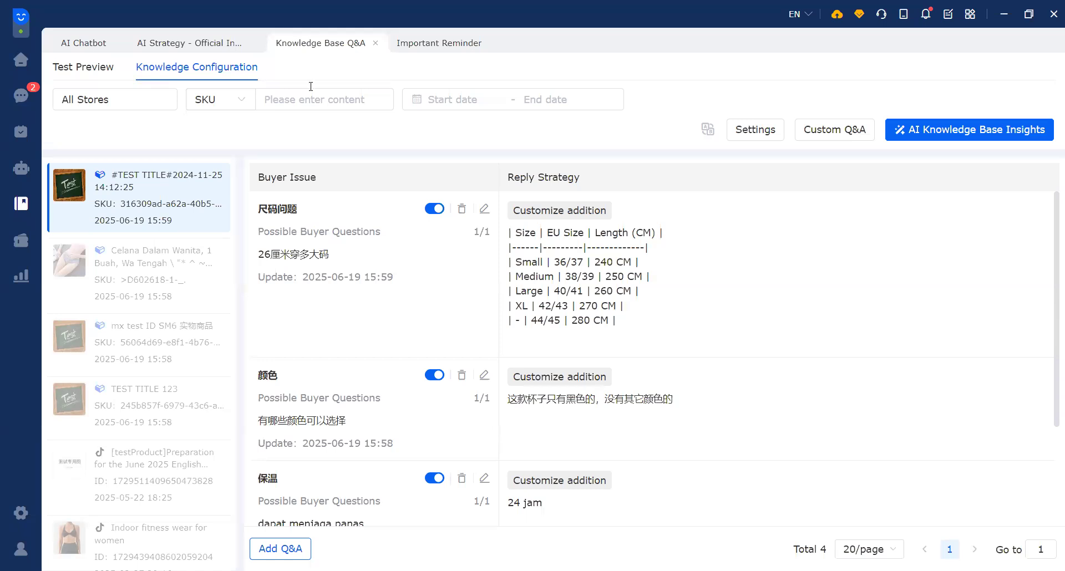
# Cancel the custom Q&A form and rename the first entry's buyer inquiry to SIZE.
pyautogui.click(826, 131)
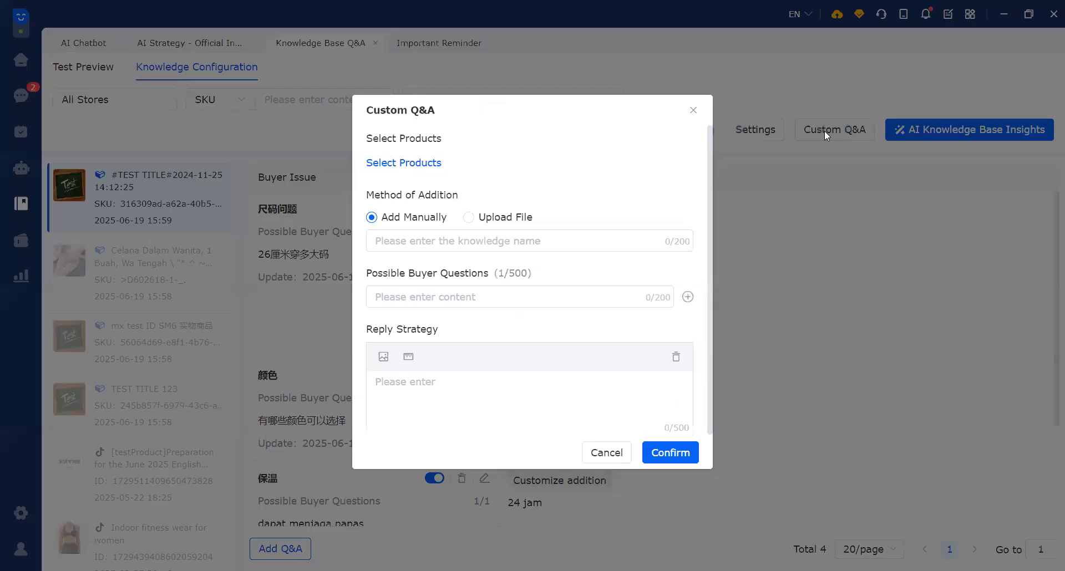
pyautogui.click(693, 111)
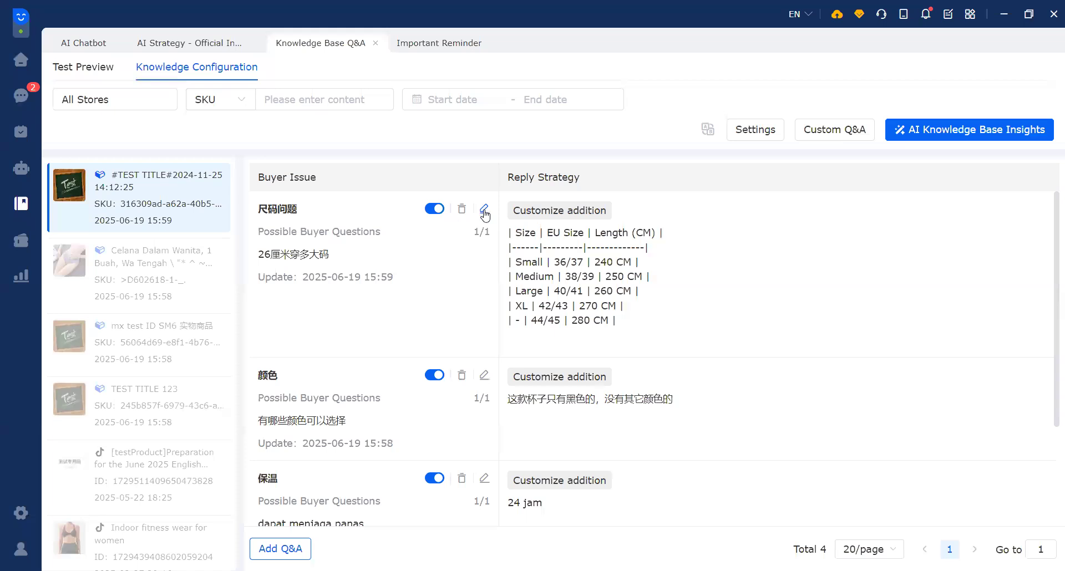
pyautogui.click(484, 212)
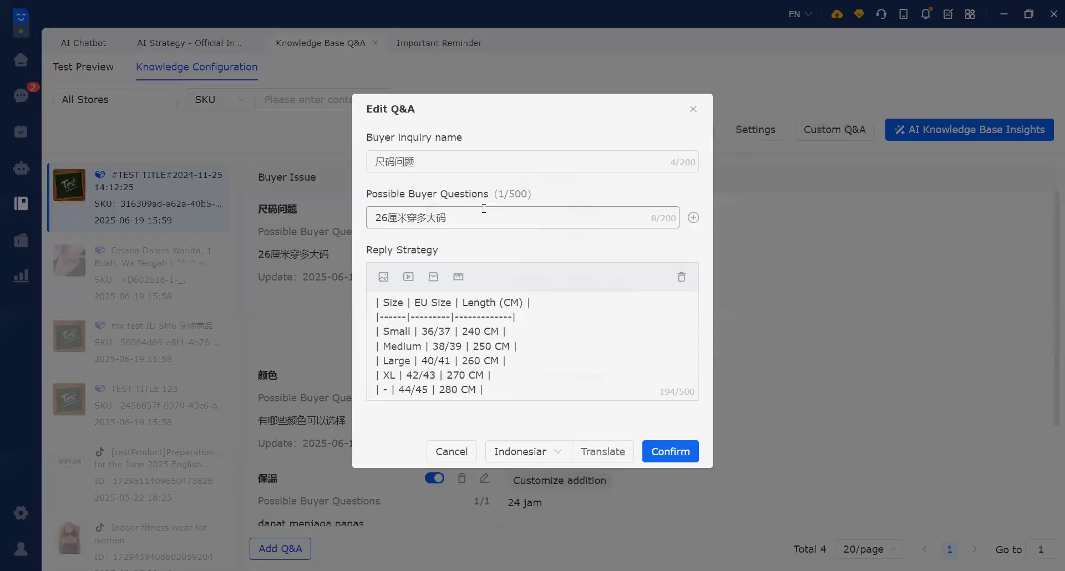
pyautogui.moveTo(437, 168); pyautogui.dragTo(346, 155)
pyautogui.write('SIZE')
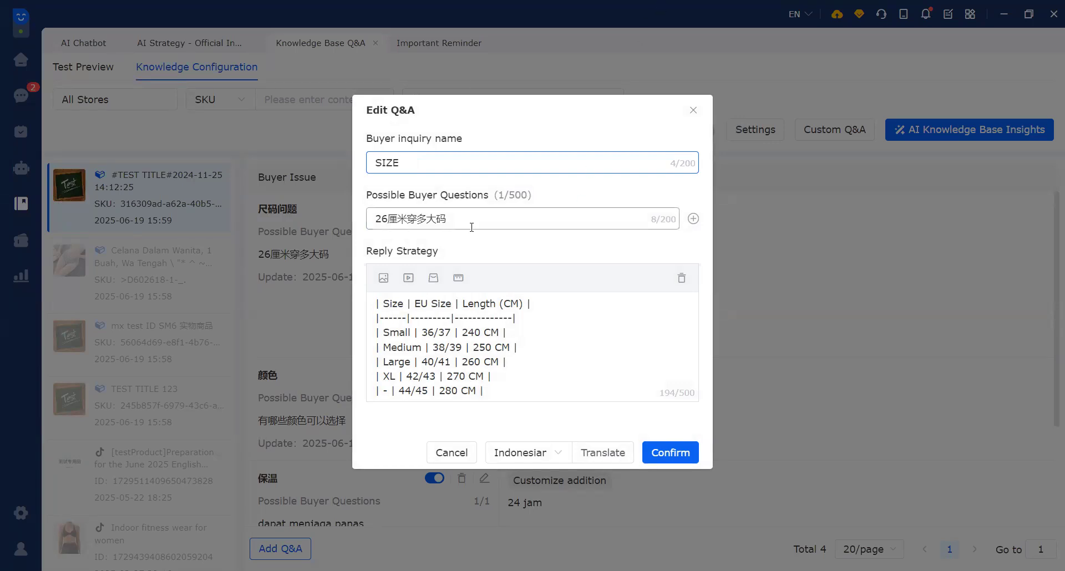
# Change that entry's buyer question to 'which size suitable for 26cm' and confirm.
pyautogui.moveTo(469, 218); pyautogui.dragTo(368, 222)
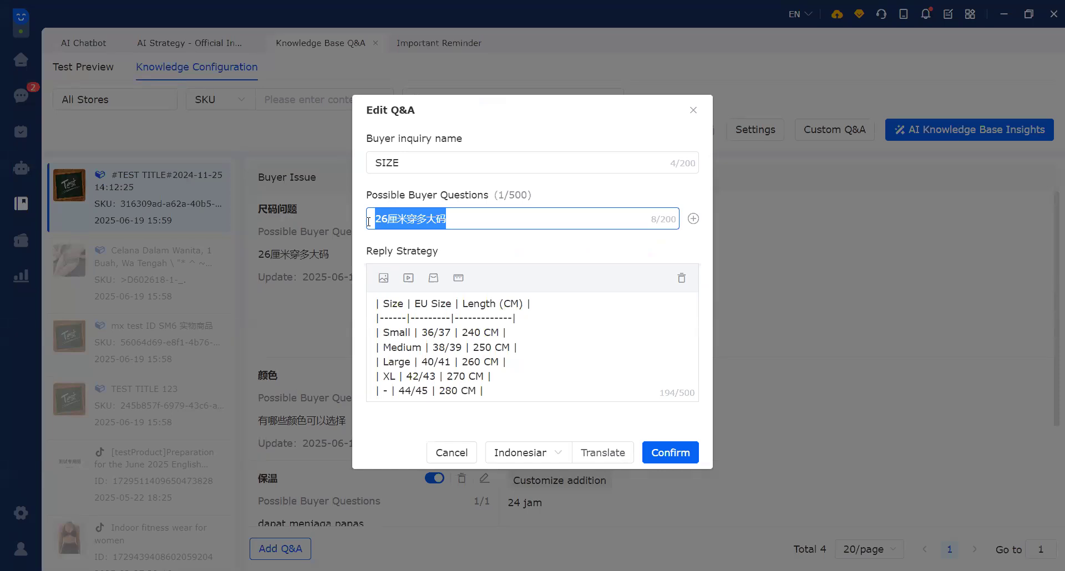
pyautogui.write('26cm ')
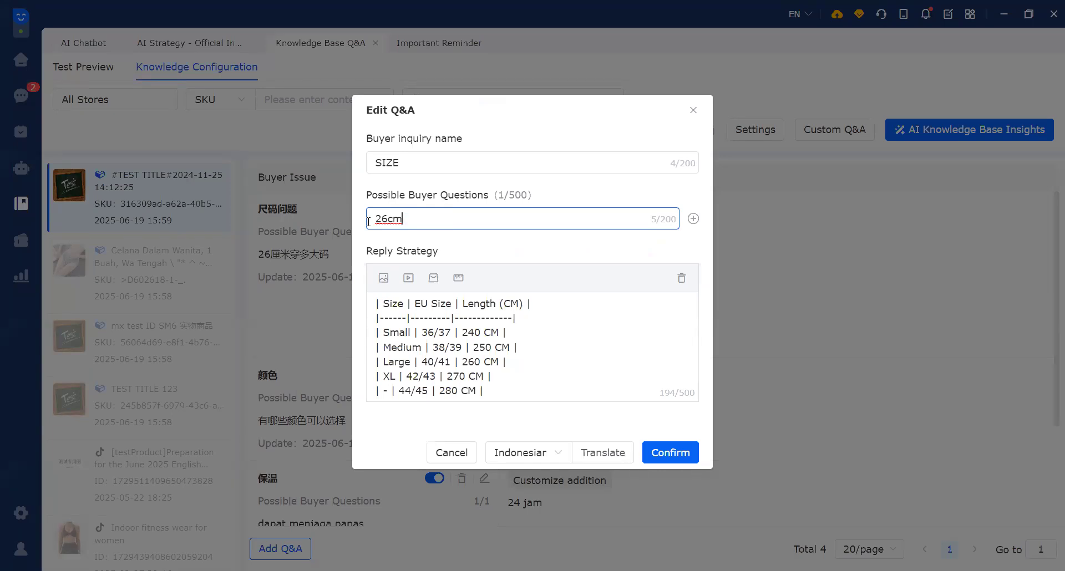
pyautogui.write('which size suitb')
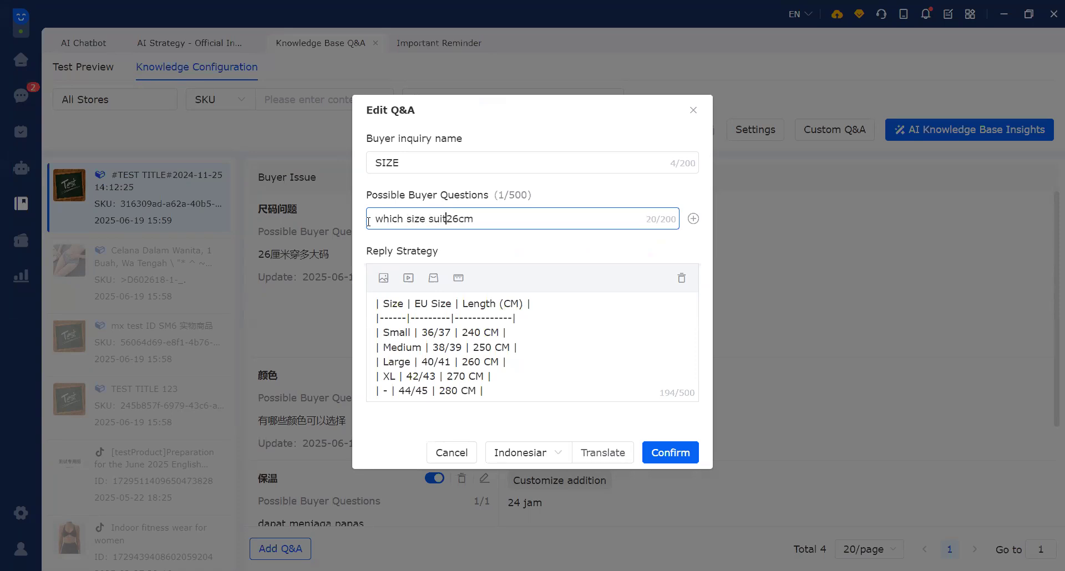
pyautogui.press('BackSpace')
pyautogui.write('able for')
pyautogui.click(671, 459)
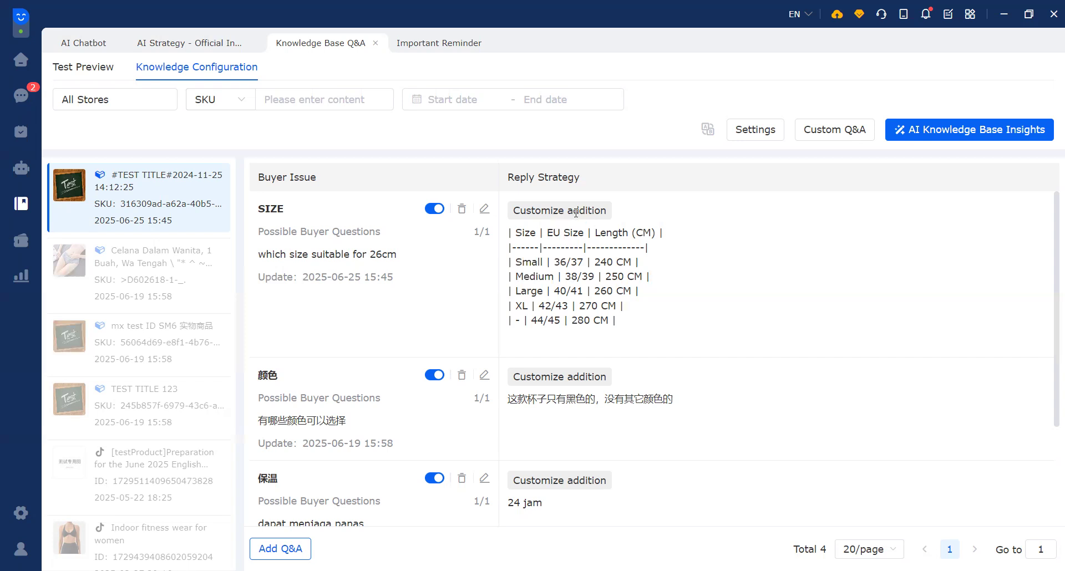
pyautogui.click(774, 135)
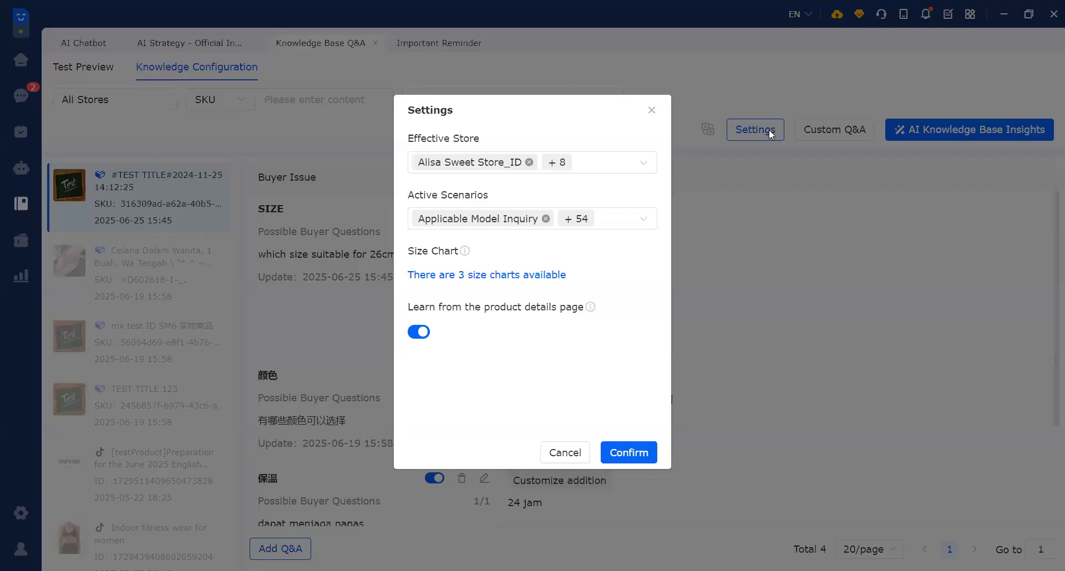
# Open the 'There are 3 size charts available' list from knowledge base settings.
pyautogui.click(477, 277)
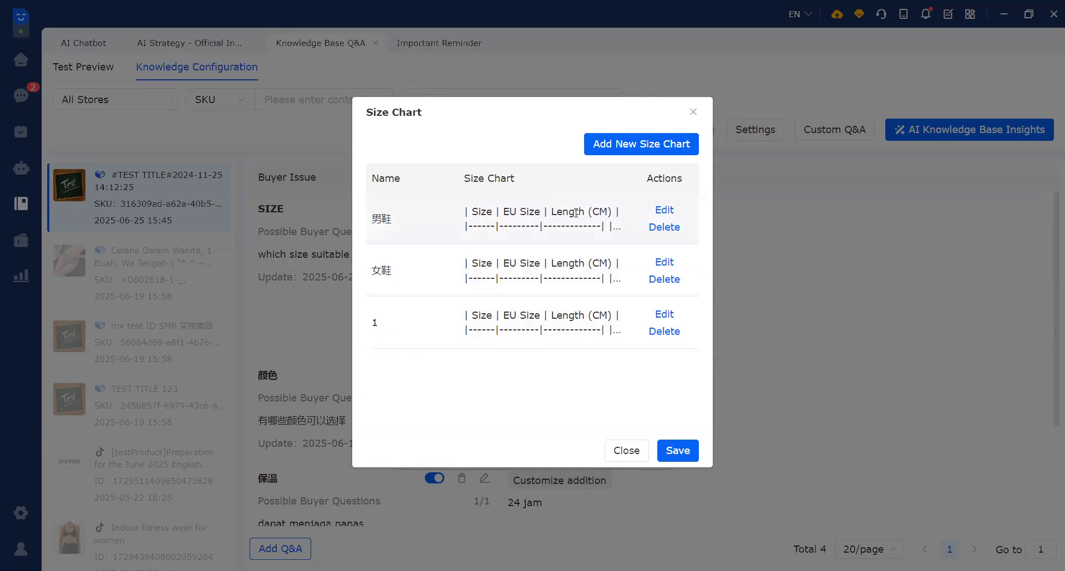
# Cancel a new size chart, then view the 男鞋 chart and close it unsaved.
pyautogui.click(620, 146)
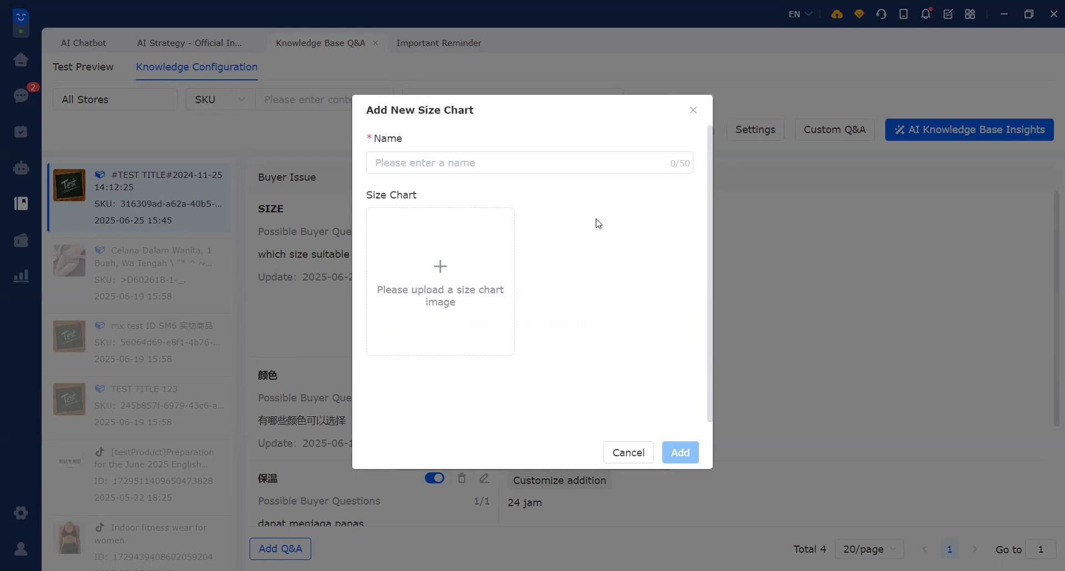
pyautogui.click(693, 111)
pyautogui.moveTo(462, 213); pyautogui.dragTo(614, 228)
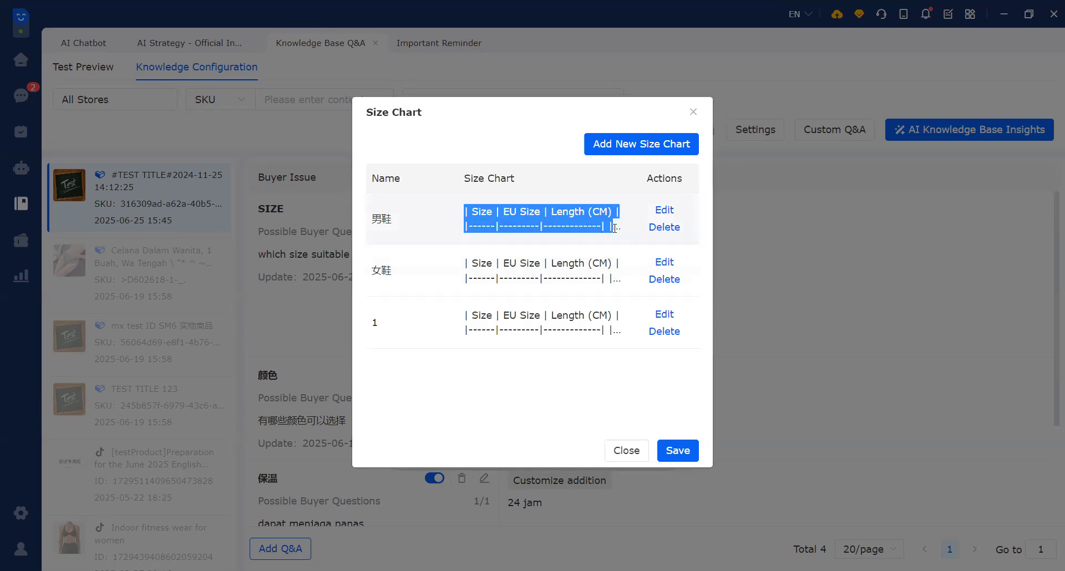
pyautogui.click(664, 210)
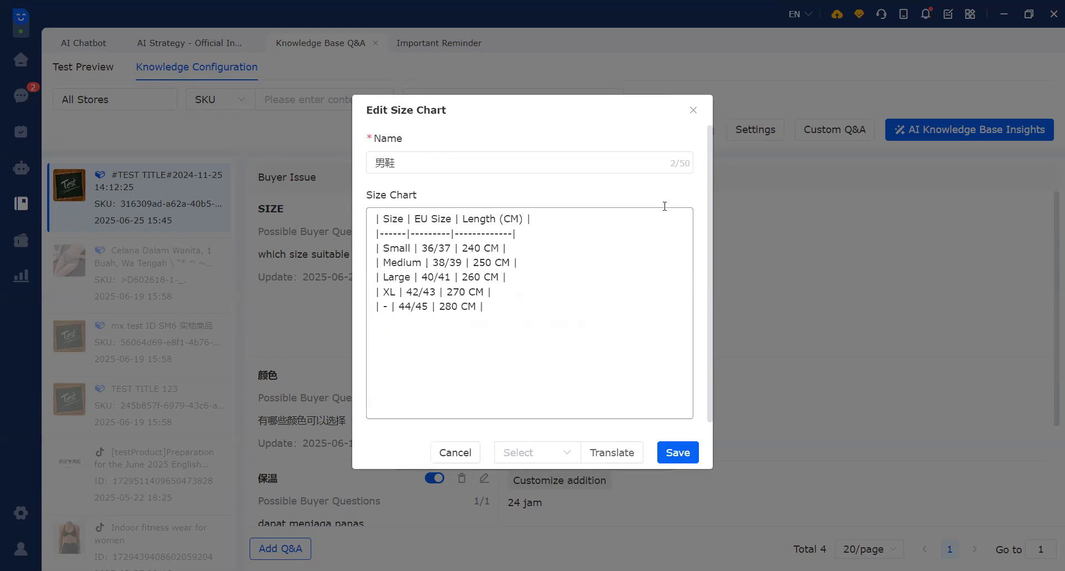
pyautogui.scroll(-1, 473, 330)
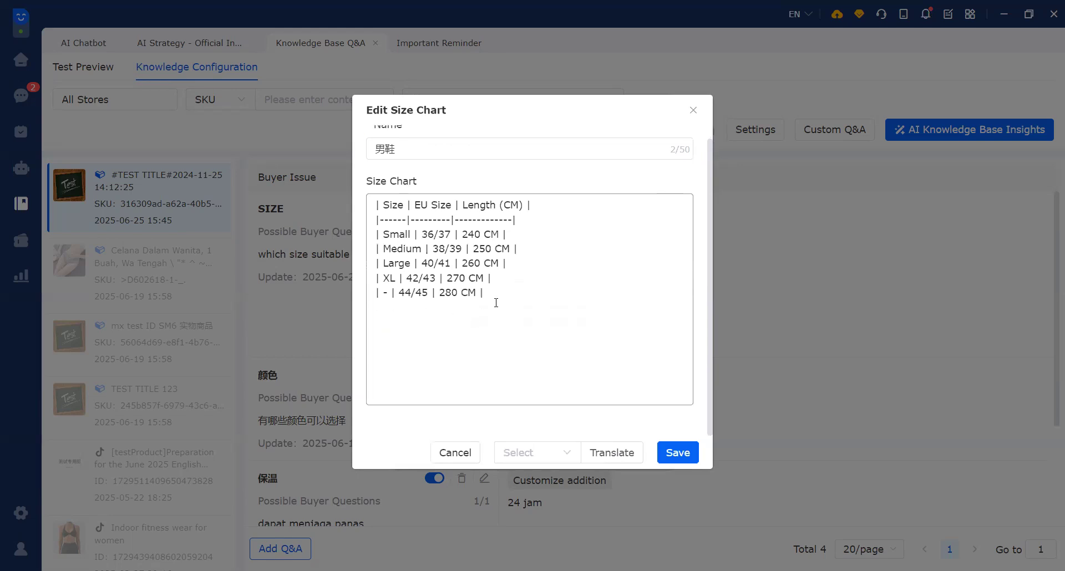
pyautogui.scroll(1, 496, 303)
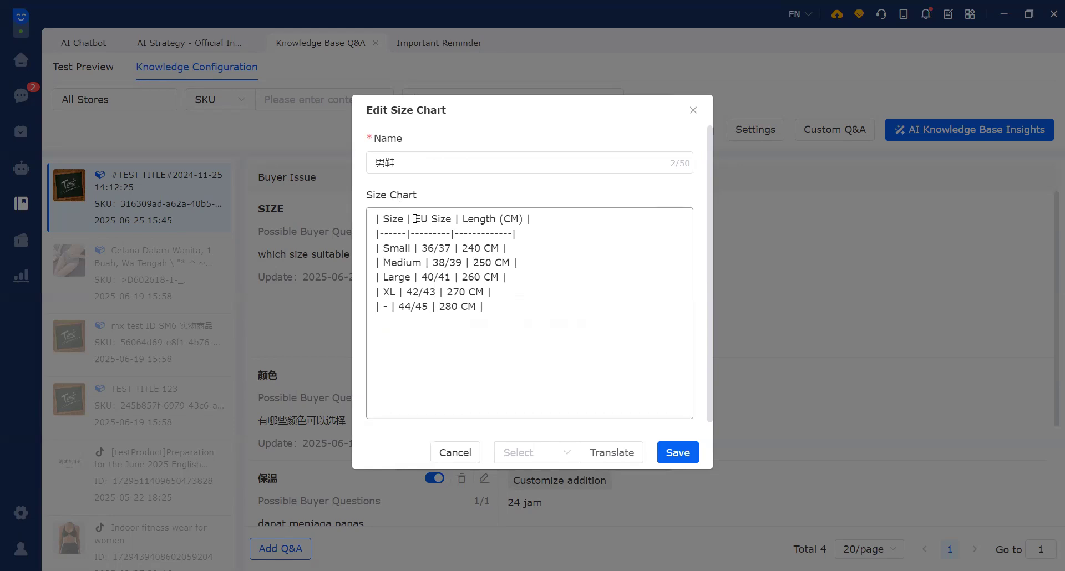
pyautogui.click(473, 279)
pyautogui.hotkey('ctrl', 'a')
pyautogui.click(503, 317)
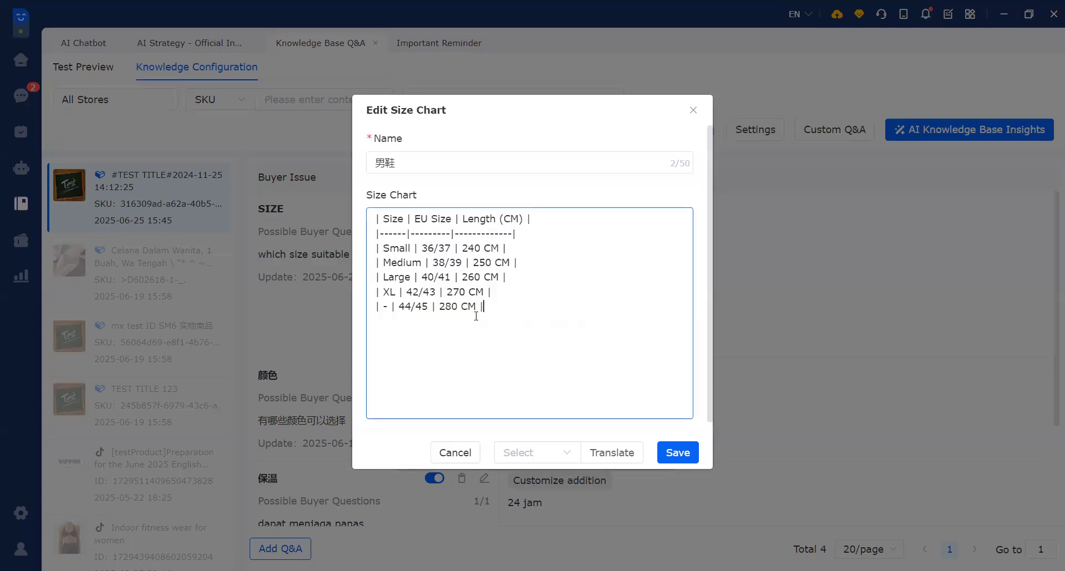
pyautogui.click(693, 110)
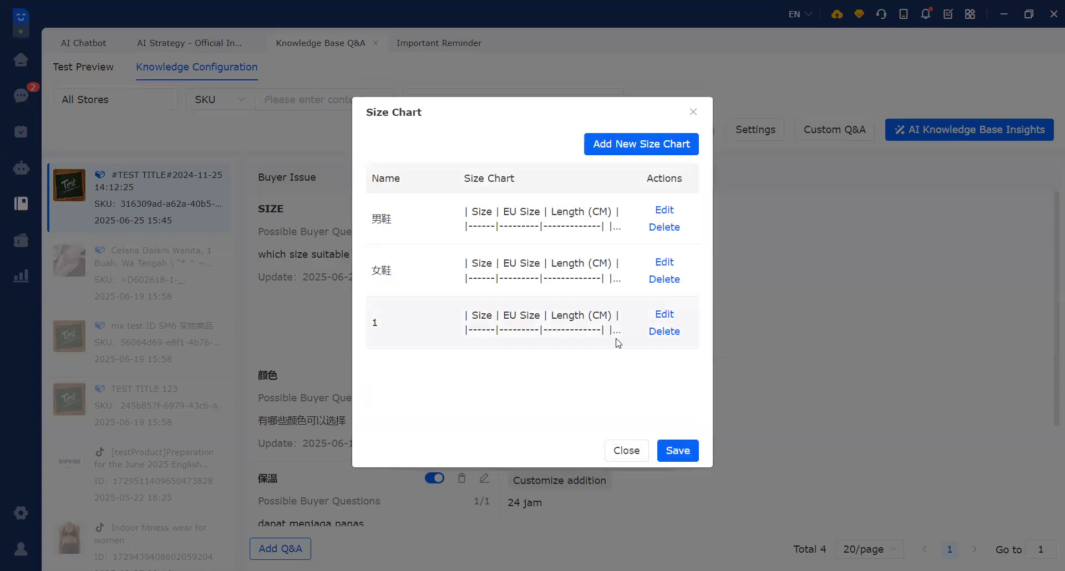
# View size chart 1 unsaved, then close the size chart list and Settings dialog.
pyautogui.click(664, 314)
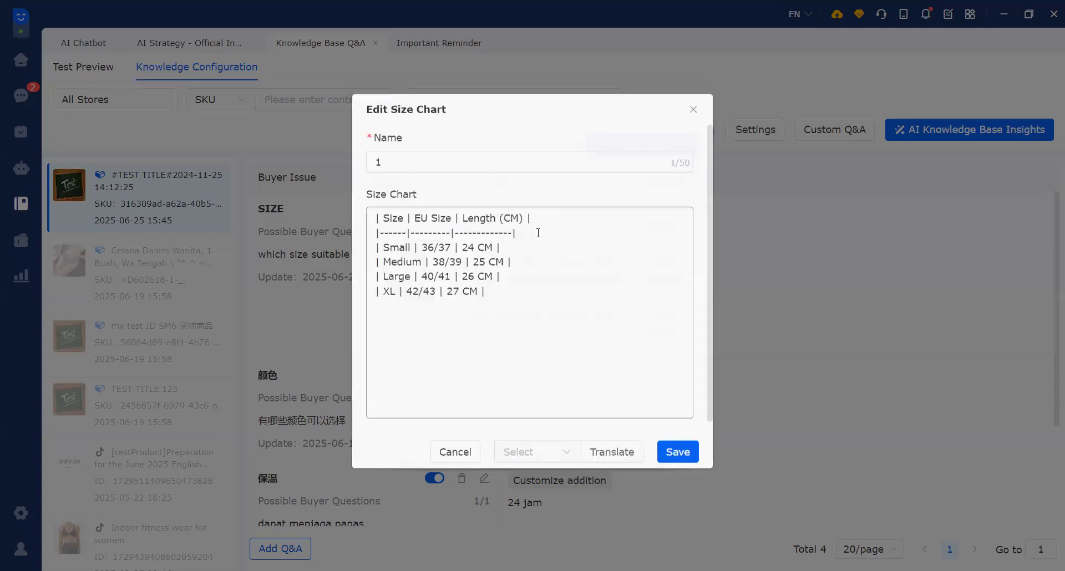
pyautogui.click(693, 110)
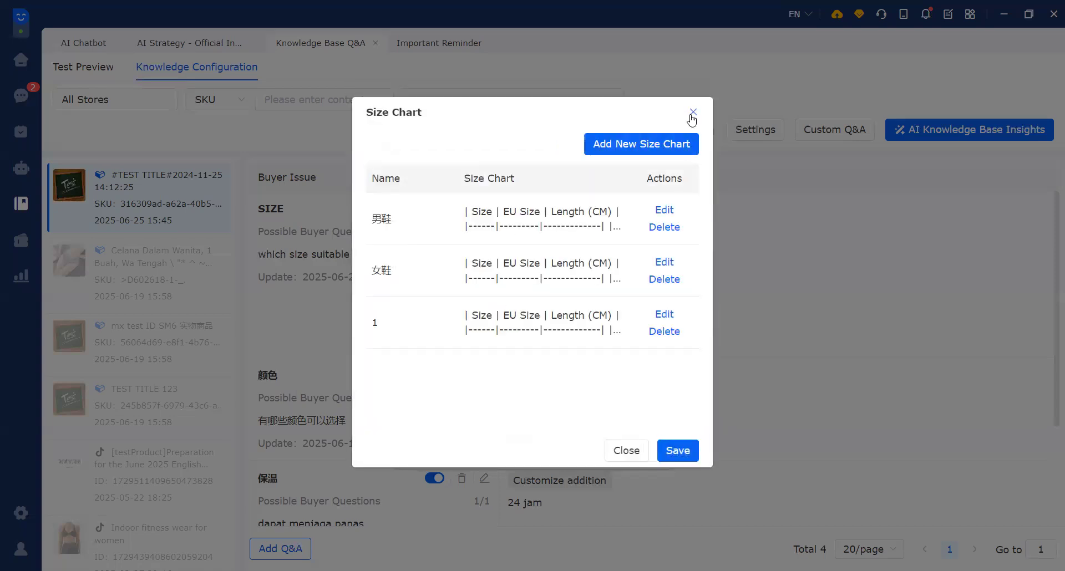
pyautogui.click(692, 114)
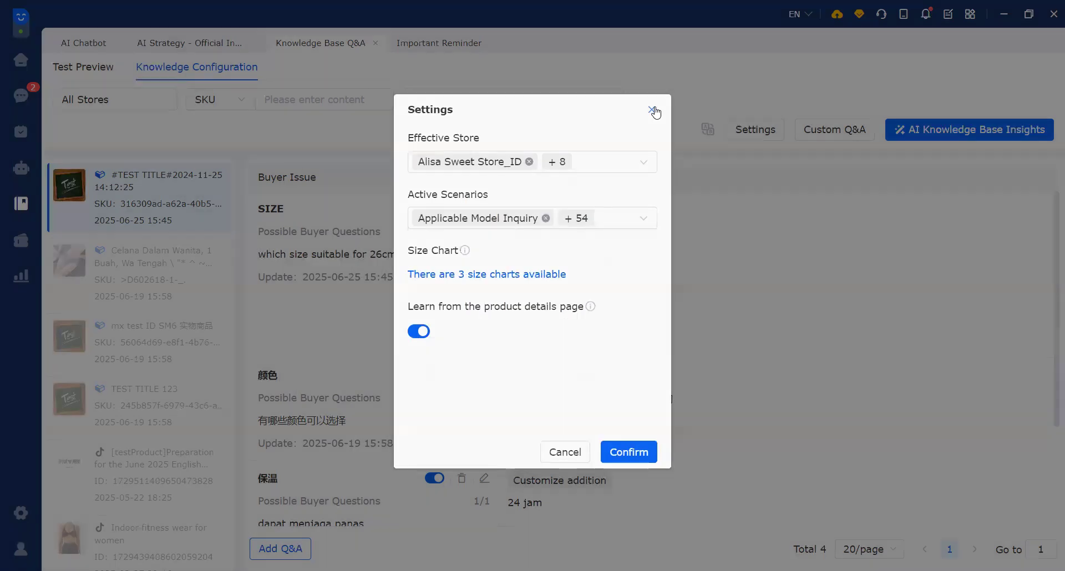
pyautogui.click(652, 111)
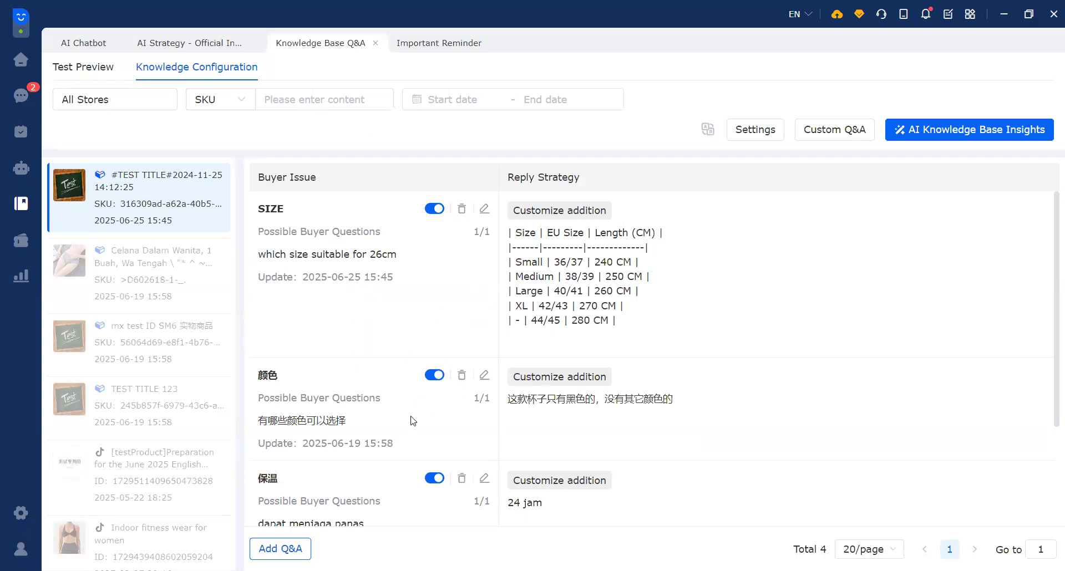
# Scroll the Q&A list, then switch to the Test Preview sub-tab.
pyautogui.scroll(-3, 529, 286)
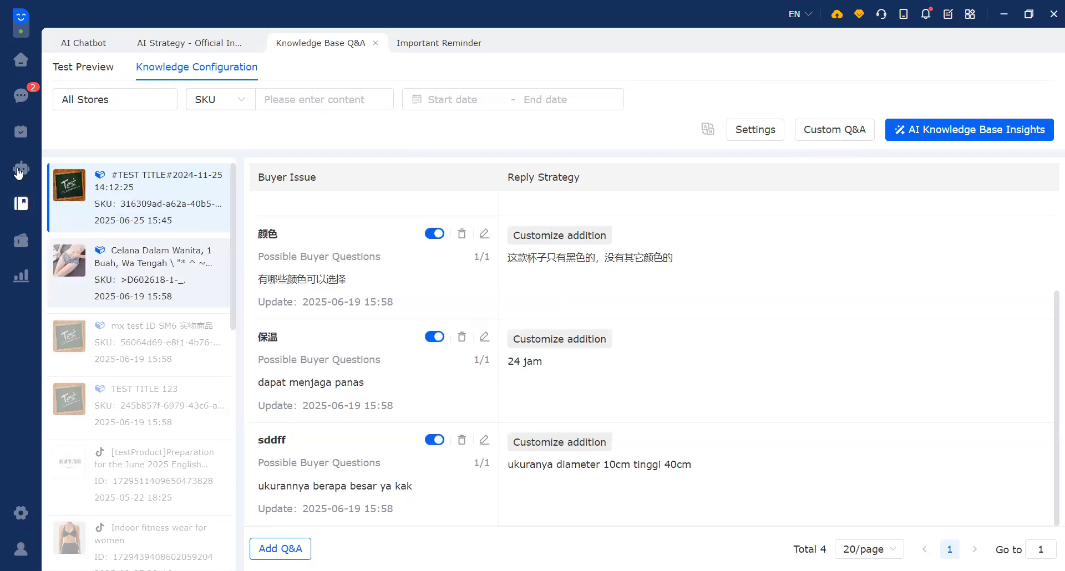
pyautogui.click(94, 71)
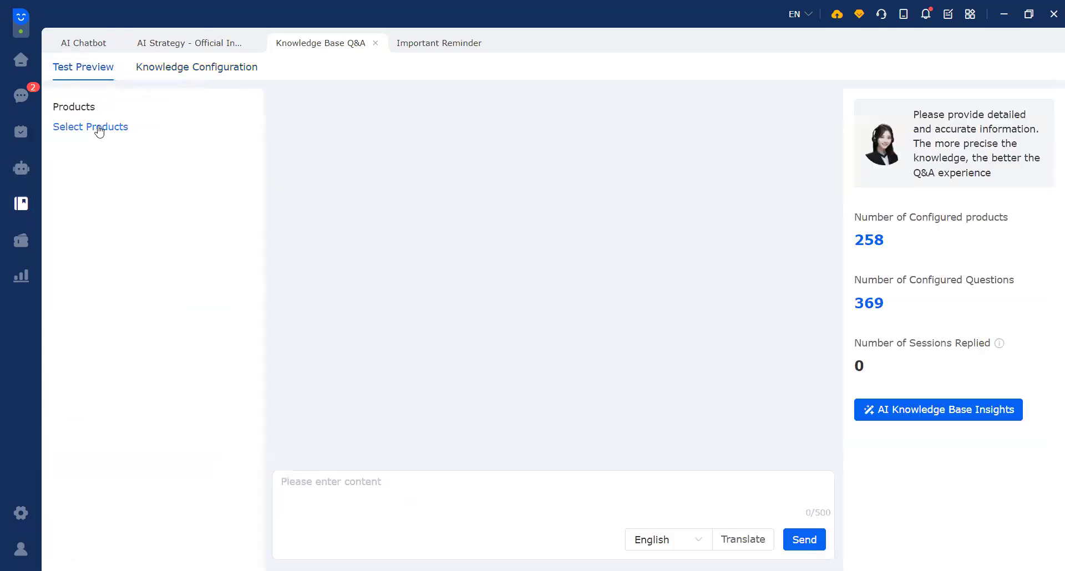
pyautogui.click(96, 128)
pyautogui.click(266, 174)
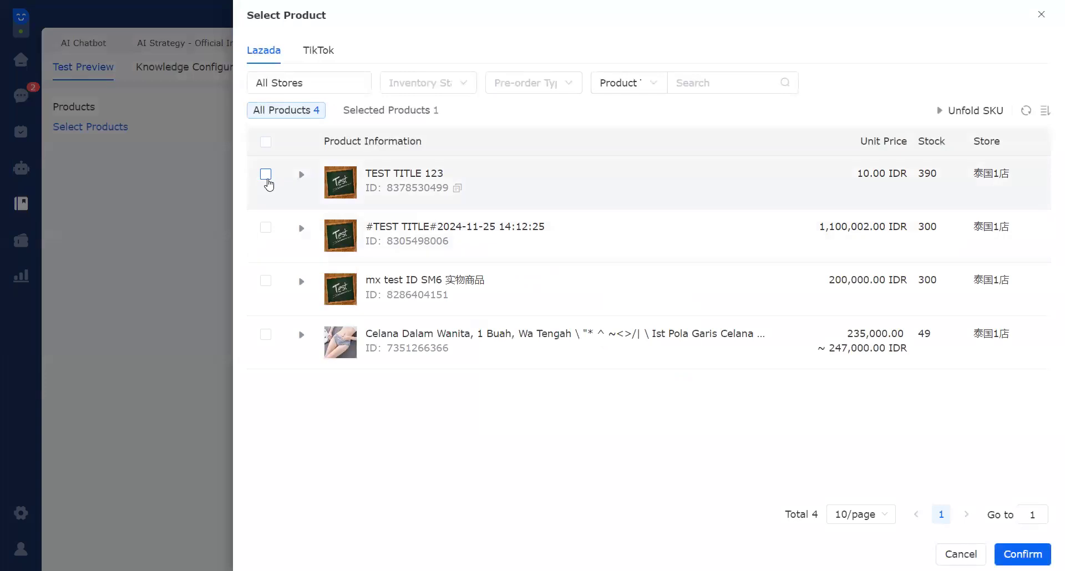
pyautogui.click(1022, 554)
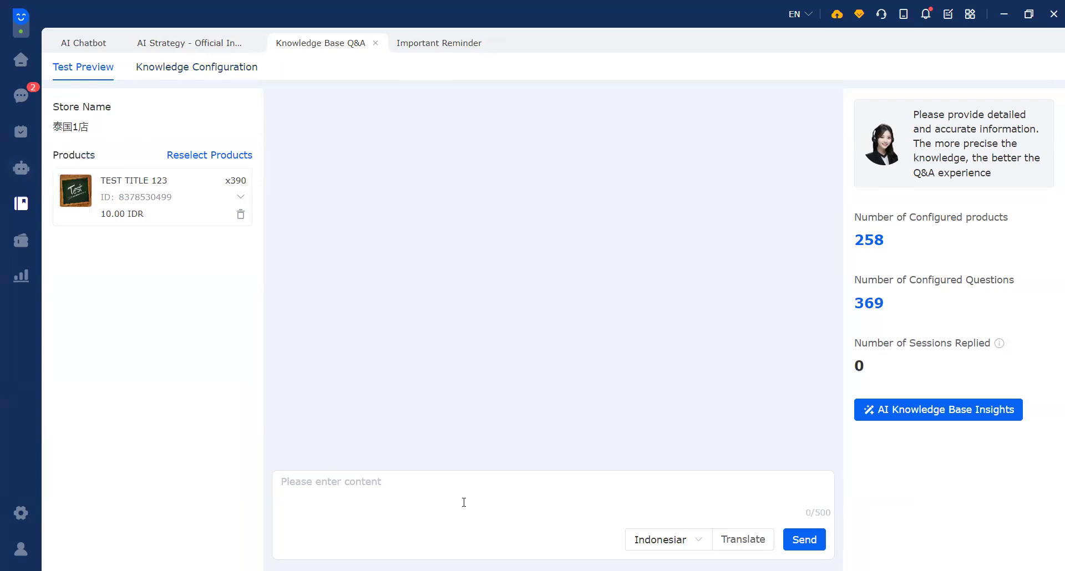
pyautogui.click(21, 168)
pyautogui.click(22, 206)
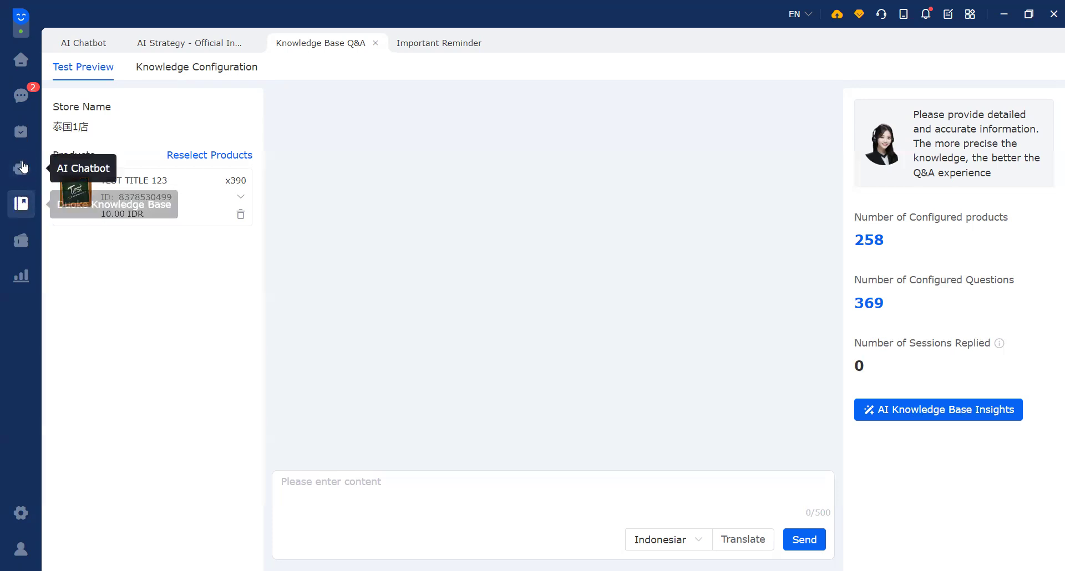
# Open Quick Reply from Marketing/Tools and browse the General Message Templates.
pyautogui.click(21, 240)
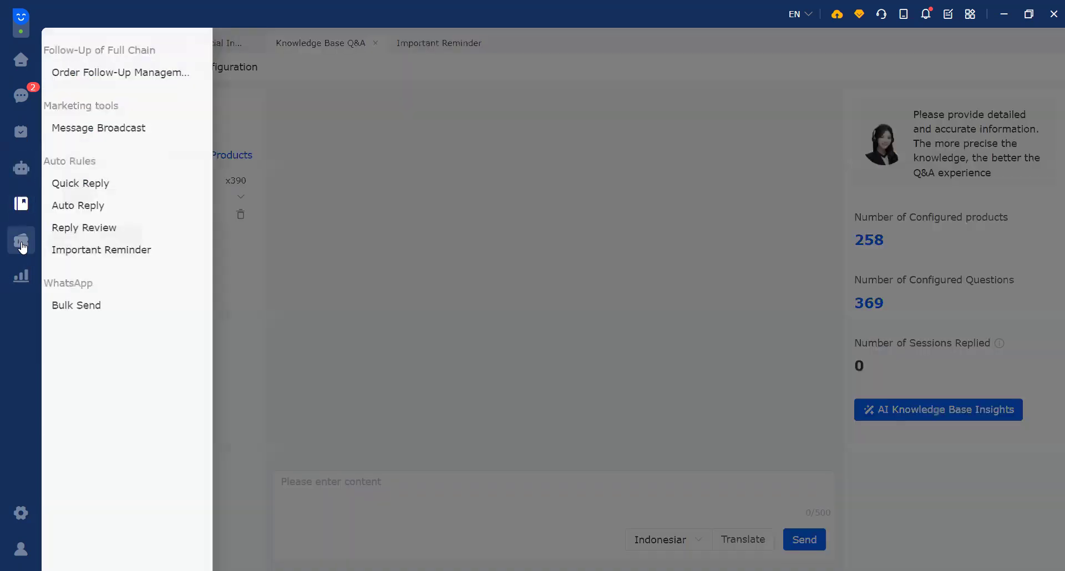
pyautogui.click(116, 193)
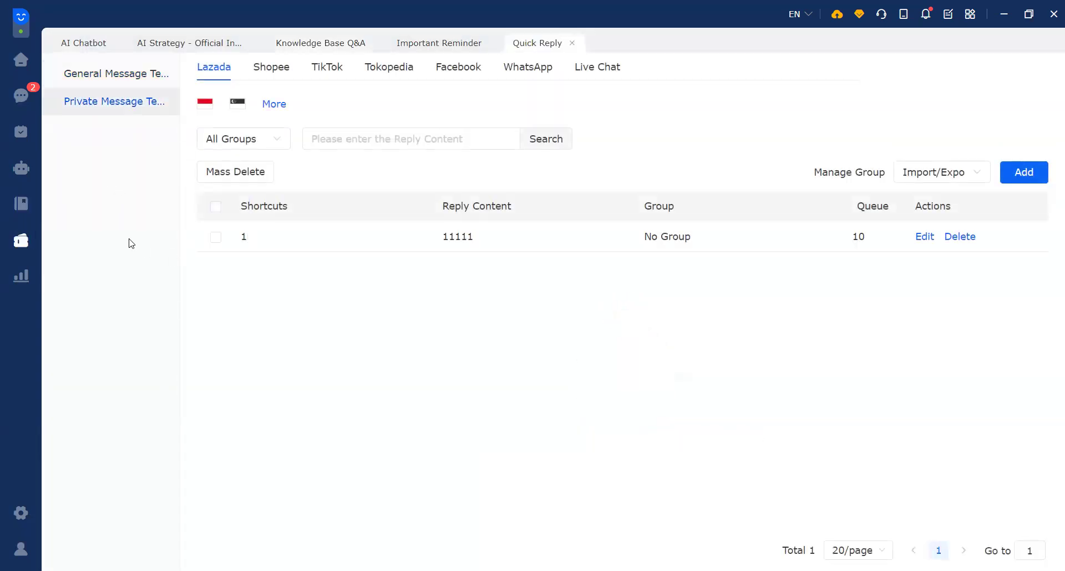
pyautogui.click(127, 83)
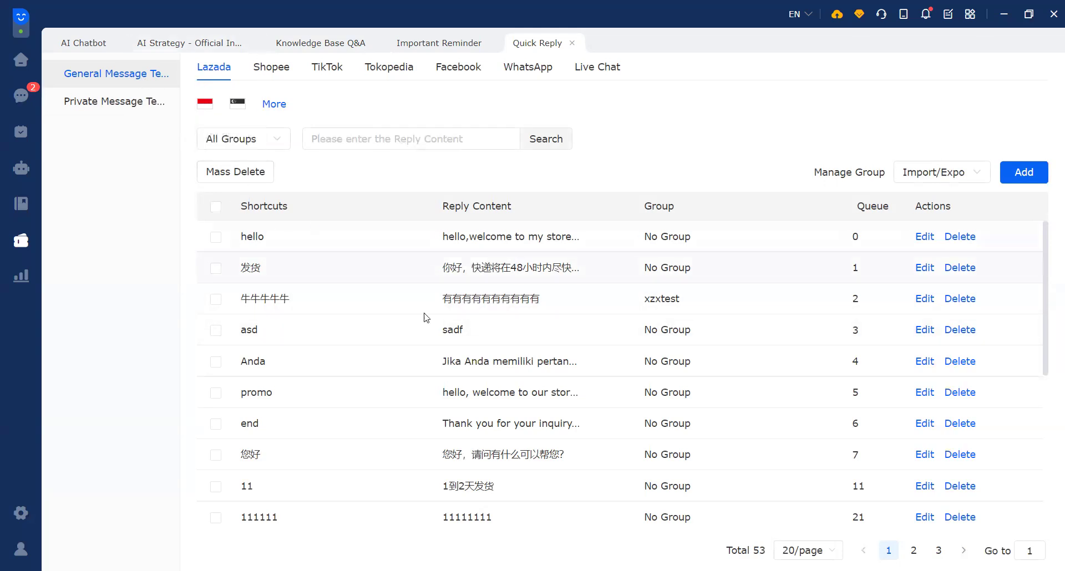
pyautogui.scroll(-5, 498, 383)
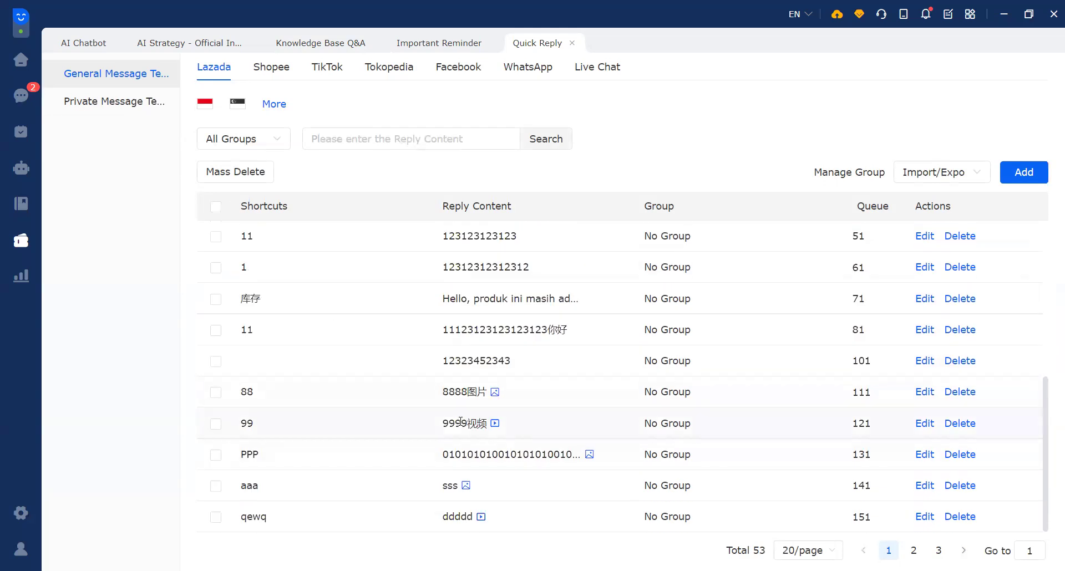
pyautogui.scroll(5, 460, 423)
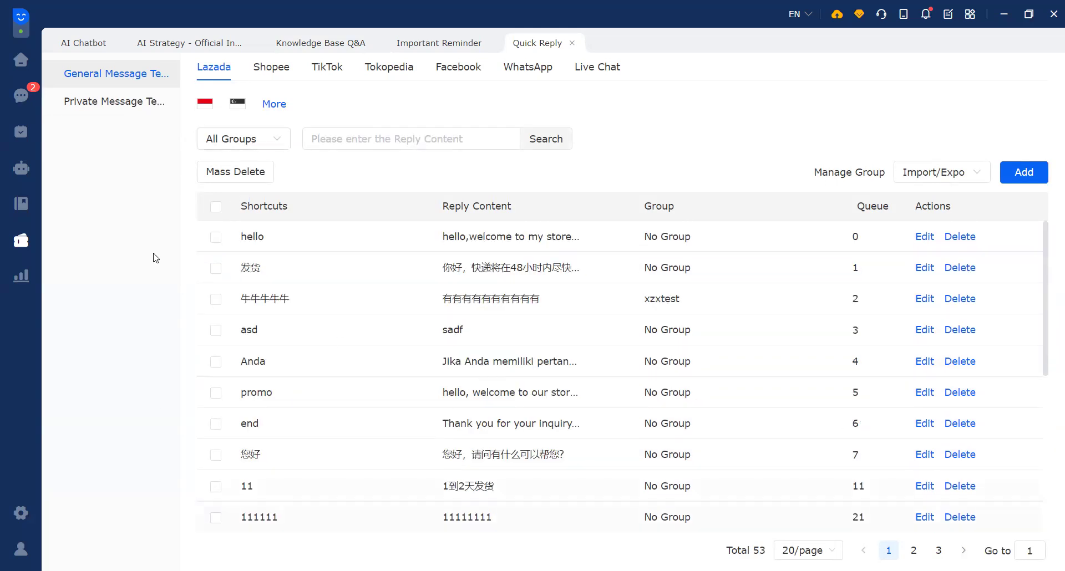
# Check the Private Message Templates, return to General, and start a new quick reply.
pyautogui.click(107, 110)
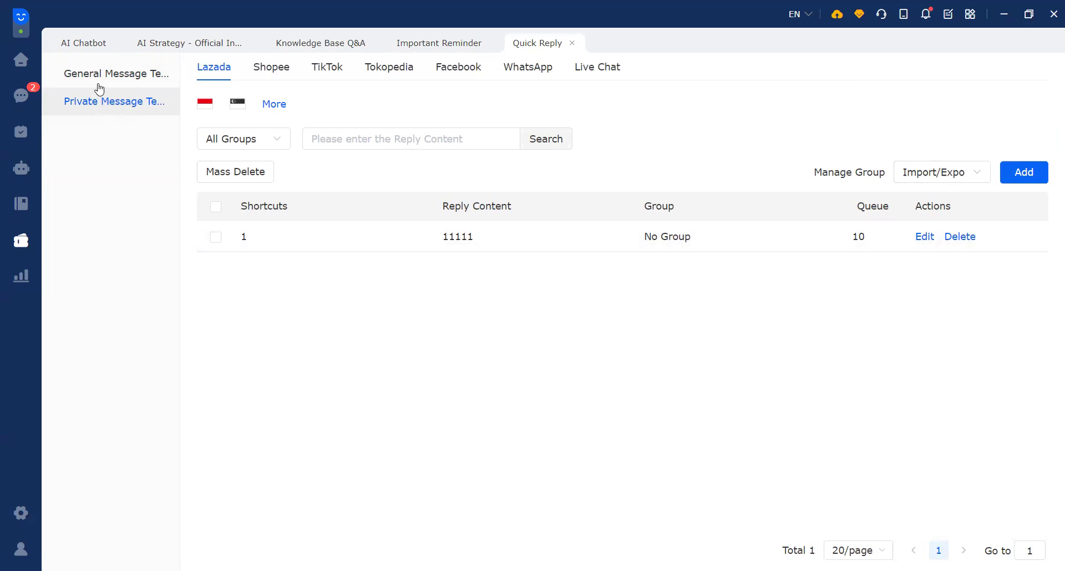
pyautogui.click(132, 82)
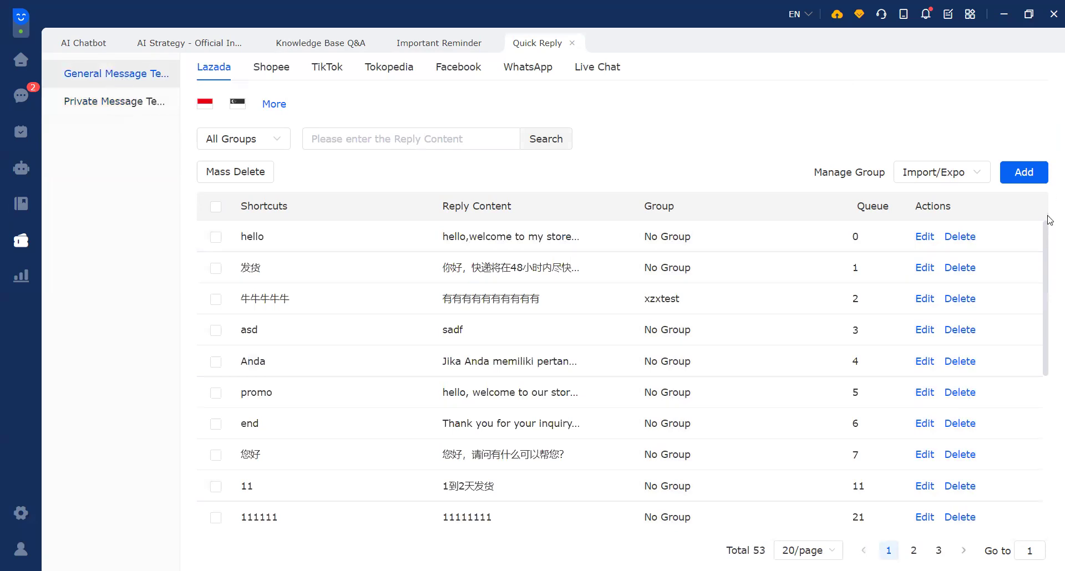
pyautogui.click(1023, 173)
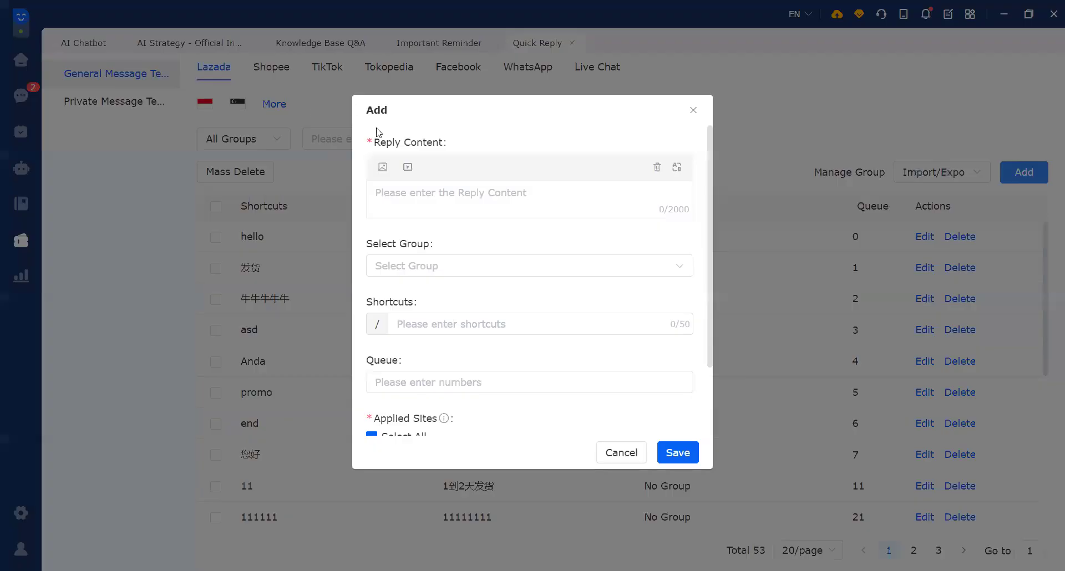
# Discard the blank new quick reply form without saving.
pyautogui.click(412, 200)
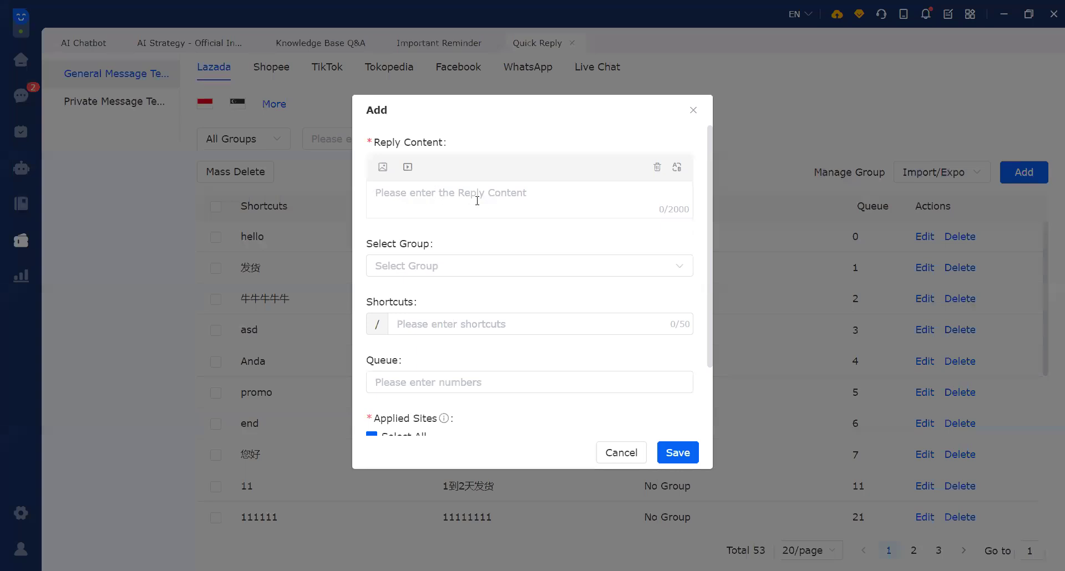
pyautogui.click(438, 328)
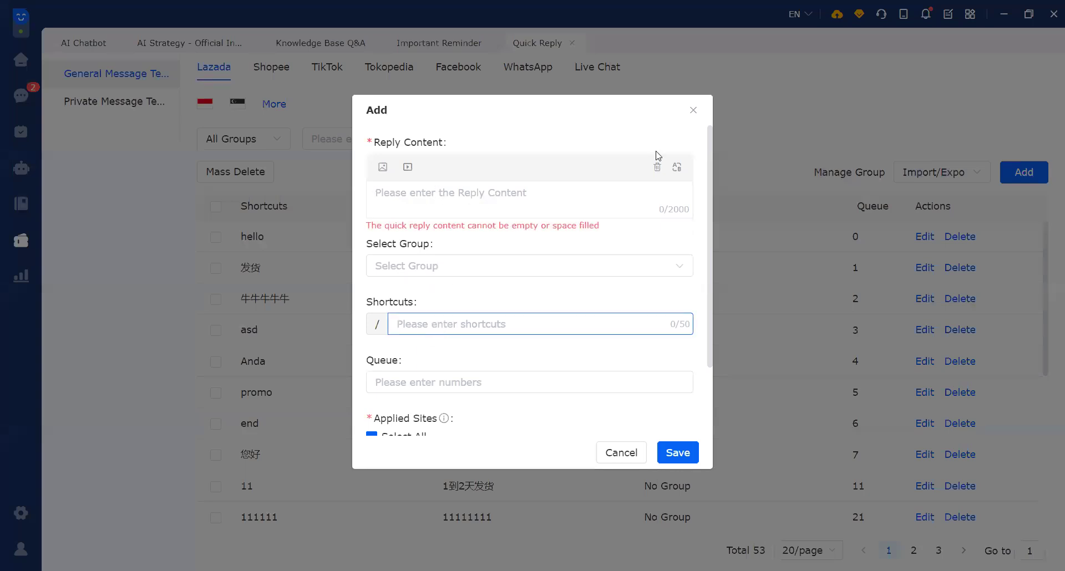
pyautogui.click(693, 110)
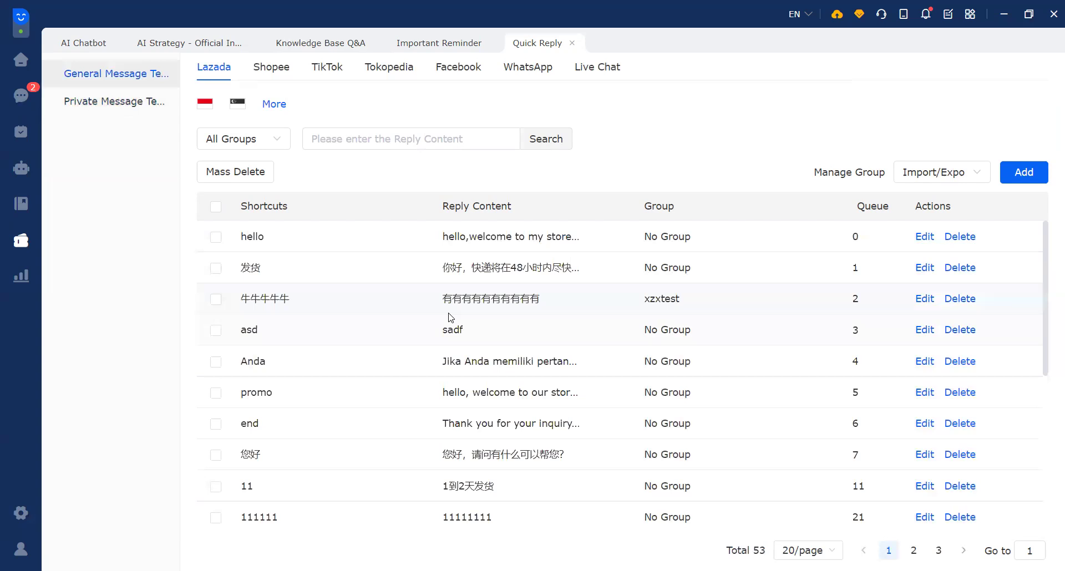
# Review the hello reply's welcome message, shortcut and queue 0, then save it unchanged.
pyautogui.click(924, 239)
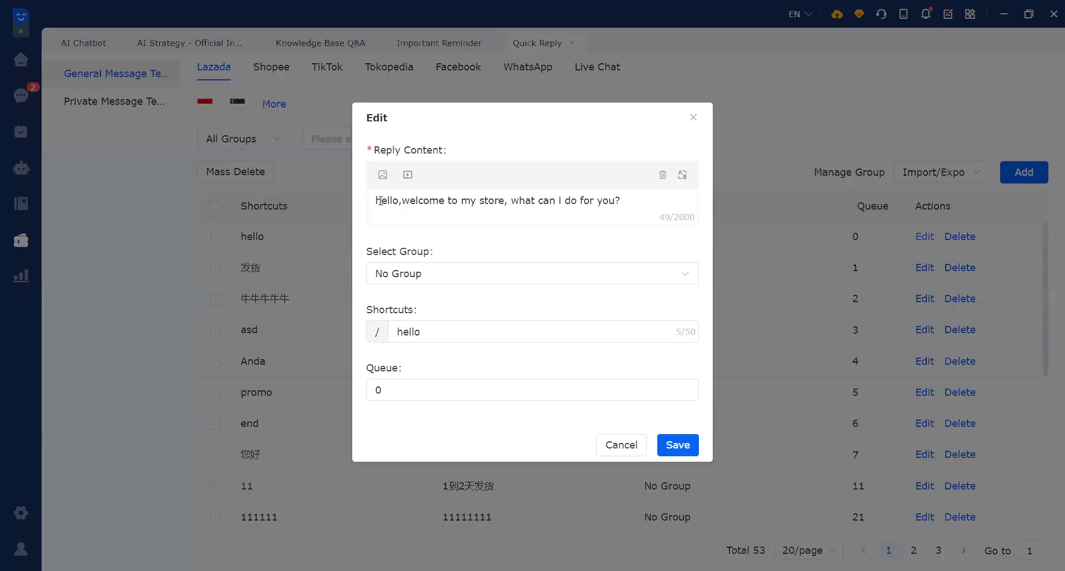
pyautogui.moveTo(378, 201); pyautogui.dragTo(621, 212)
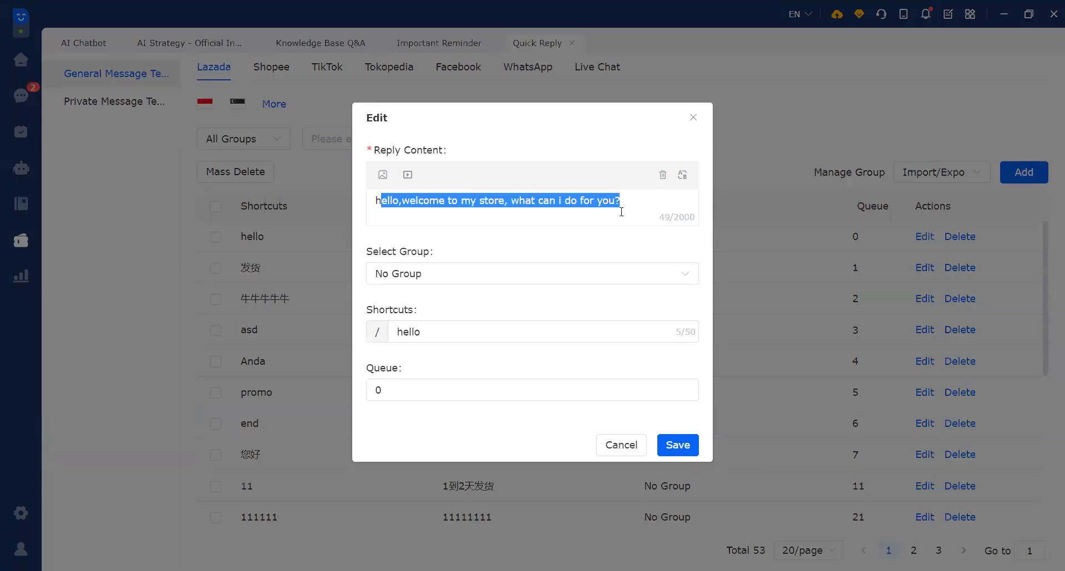
pyautogui.click(622, 212)
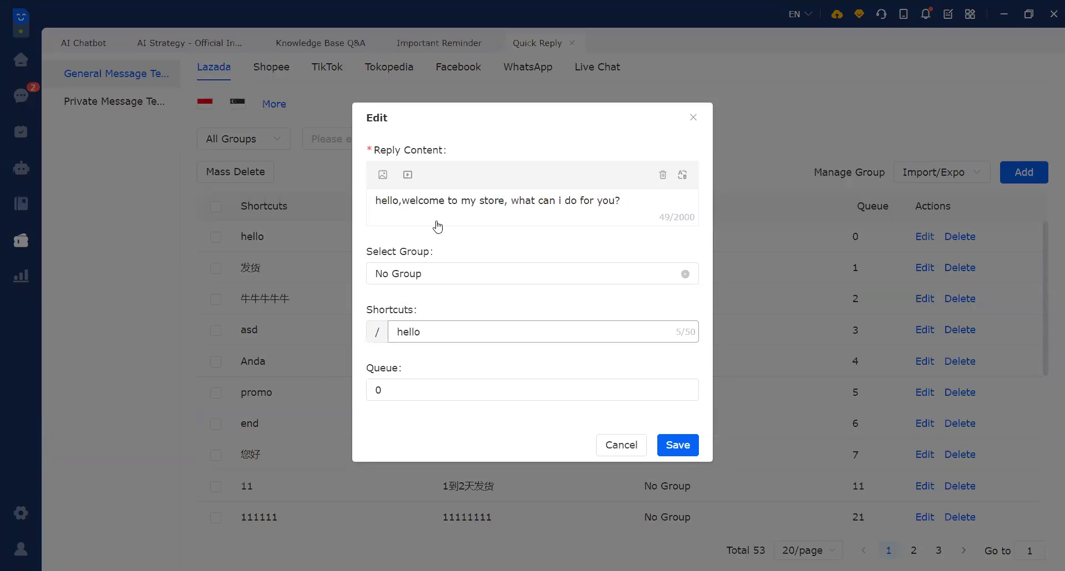
pyautogui.moveTo(373, 204); pyautogui.dragTo(621, 204)
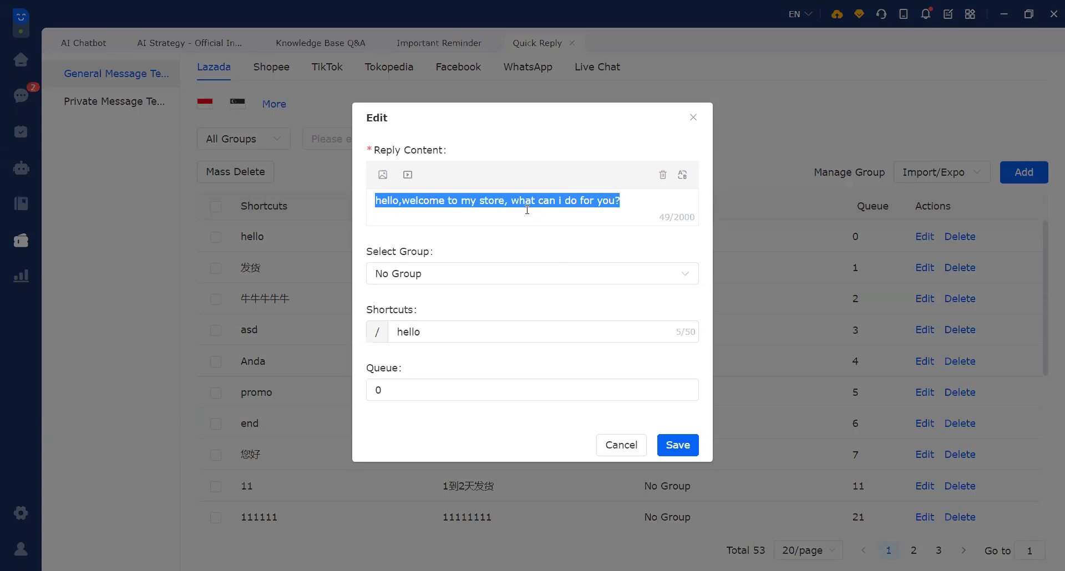
pyautogui.click(440, 333)
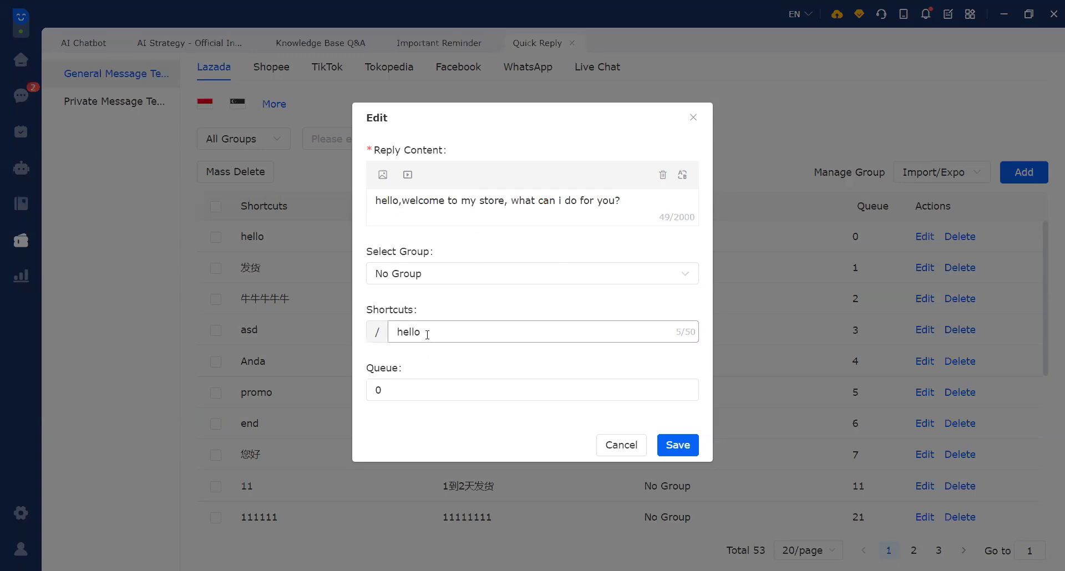
pyautogui.moveTo(440, 332); pyautogui.dragTo(390, 332)
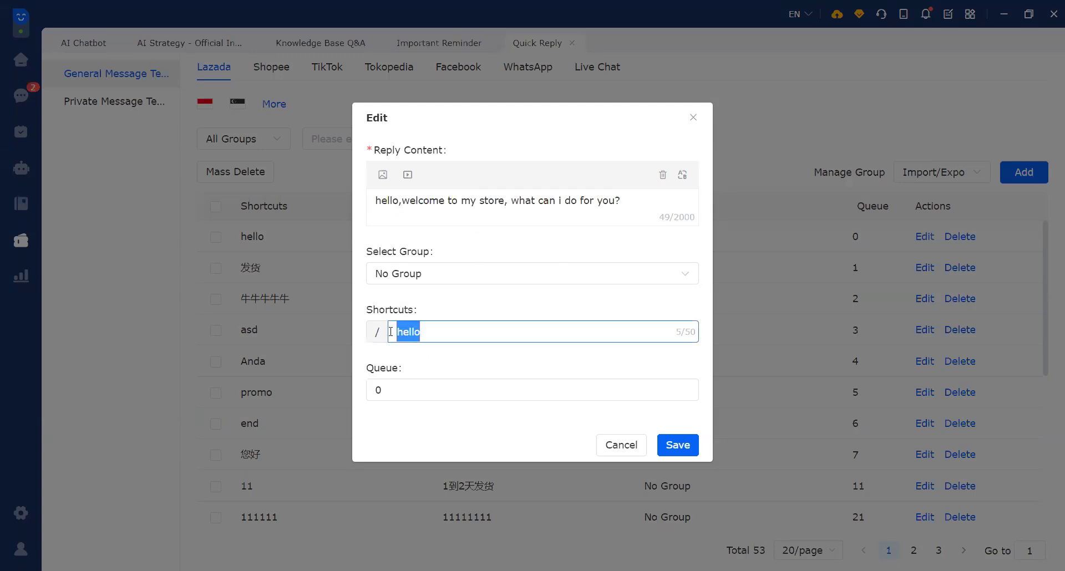
pyautogui.click(423, 332)
pyautogui.moveTo(393, 331); pyautogui.dragTo(439, 331)
pyautogui.click(436, 333)
pyautogui.moveTo(375, 201); pyautogui.dragTo(630, 209)
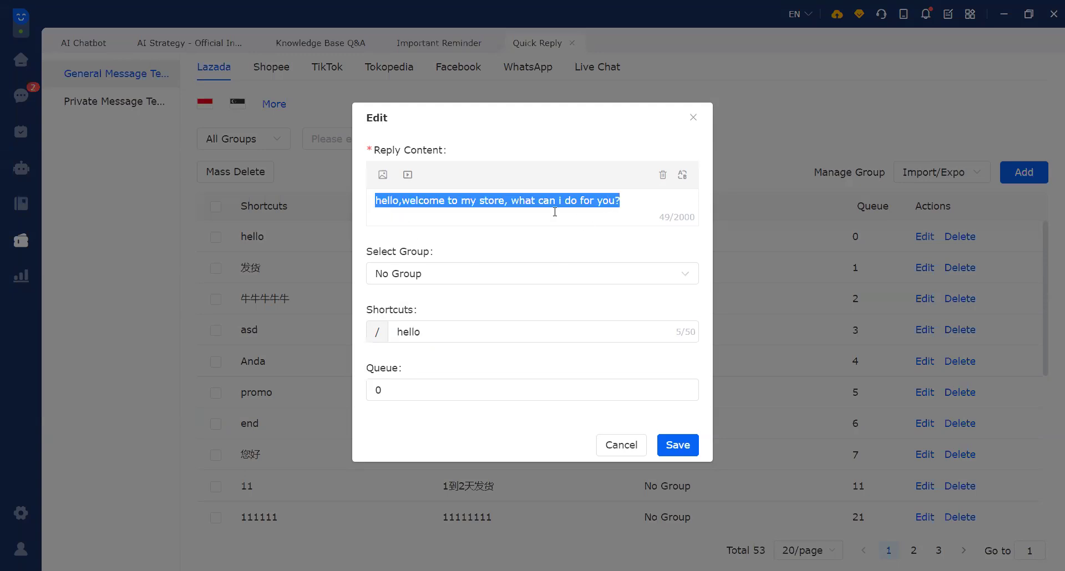
pyautogui.click(576, 223)
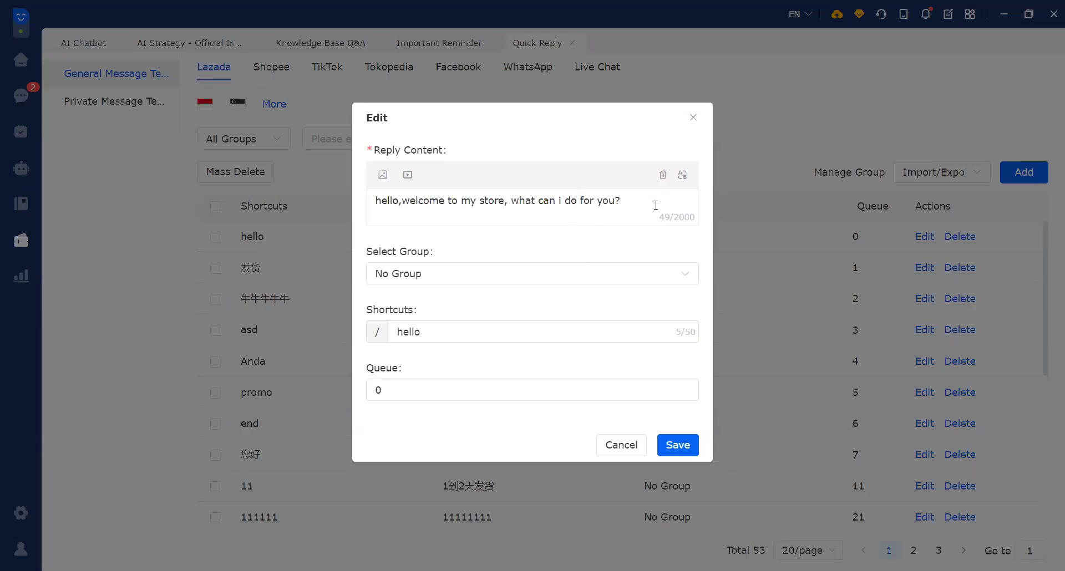
pyautogui.click(490, 387)
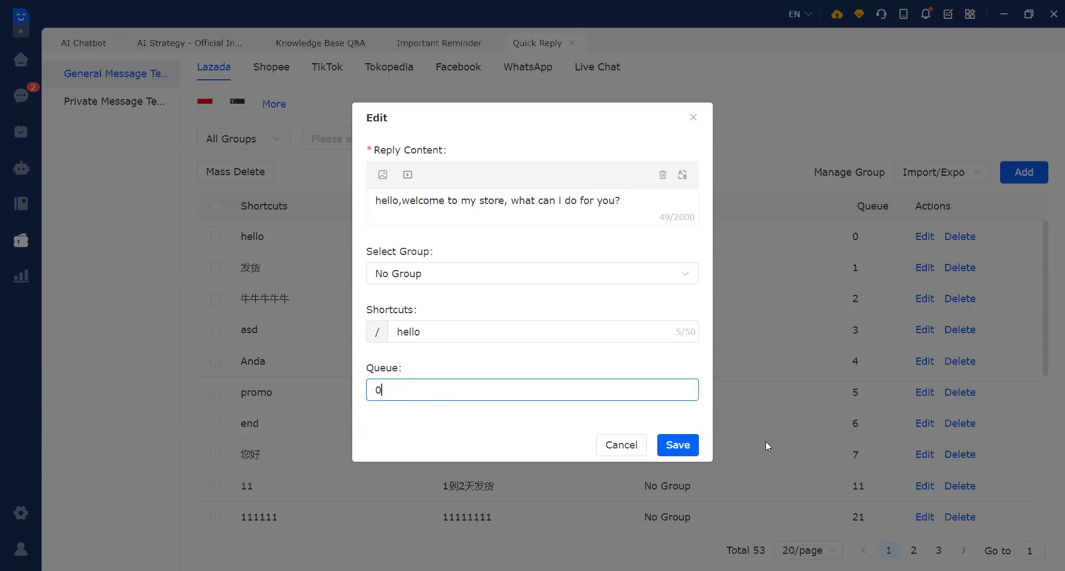
pyautogui.click(679, 444)
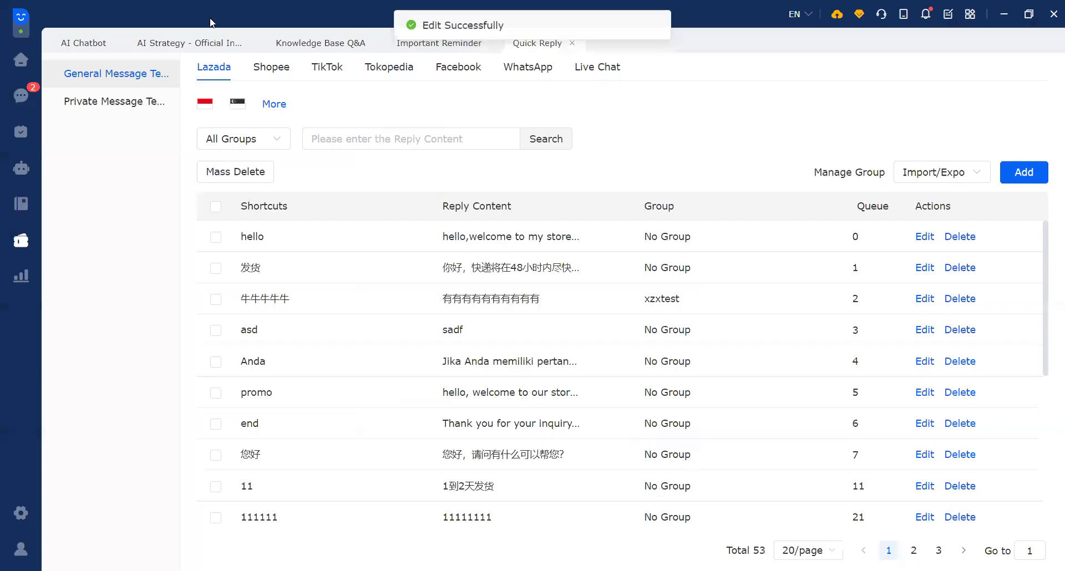
# Open the top Lazada buyer chat and insert the hello quick reply by typing 'hello'.
pyautogui.click(22, 95)
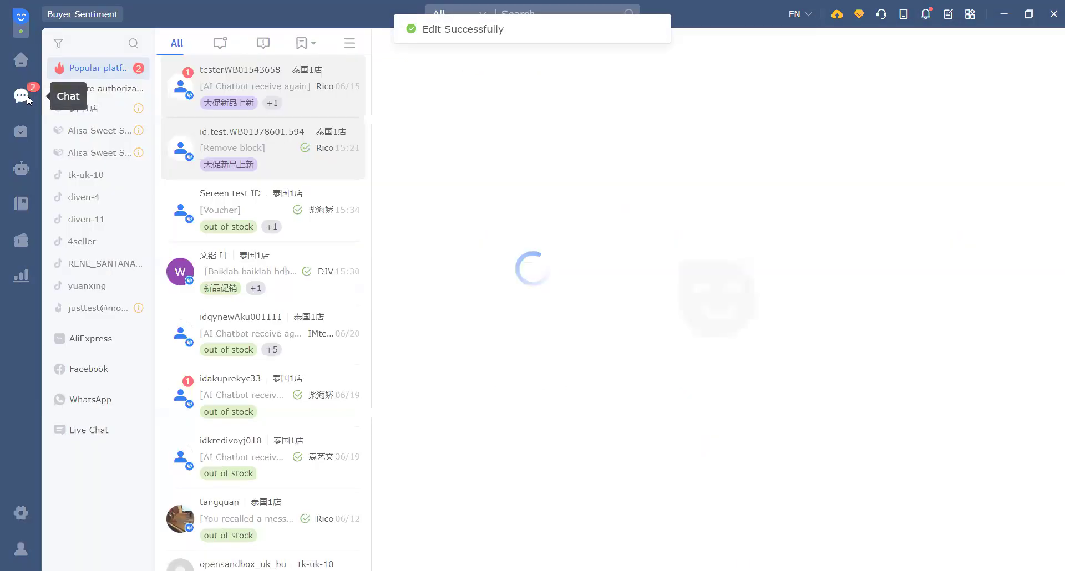
pyautogui.click(299, 93)
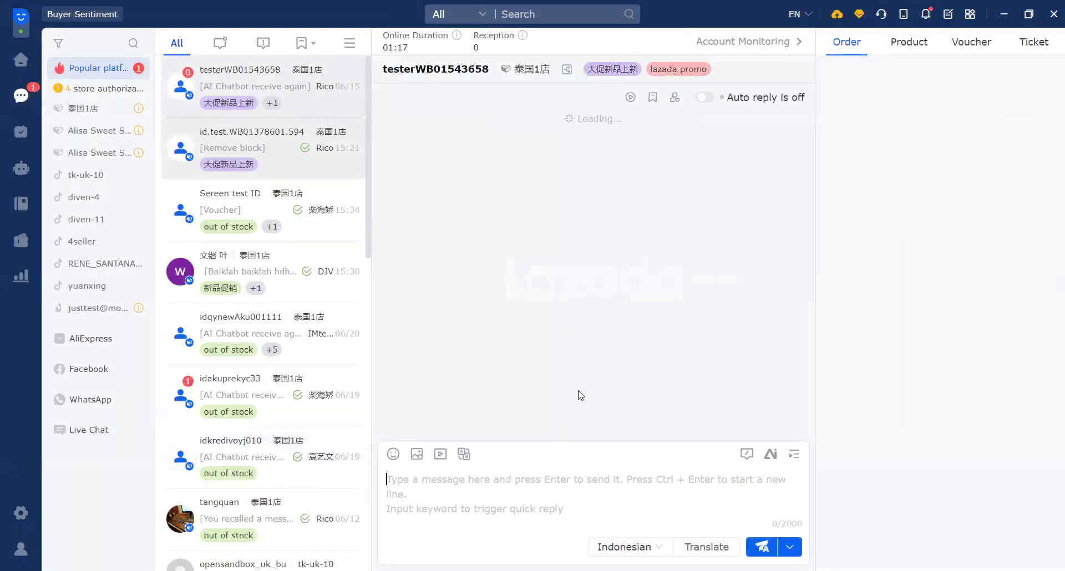
pyautogui.click(427, 482)
pyautogui.write('hello')
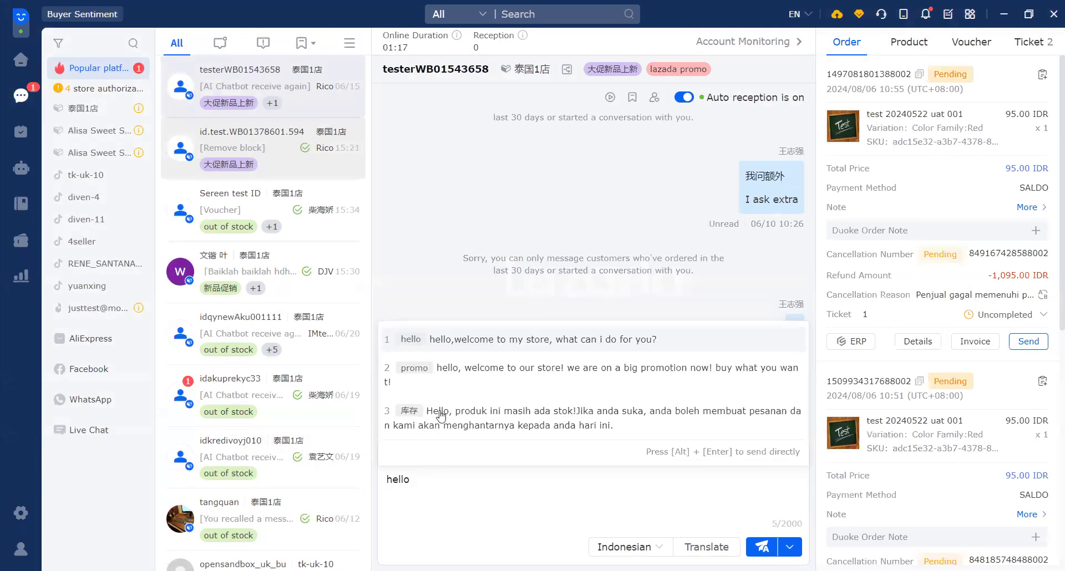
pyautogui.click(501, 342)
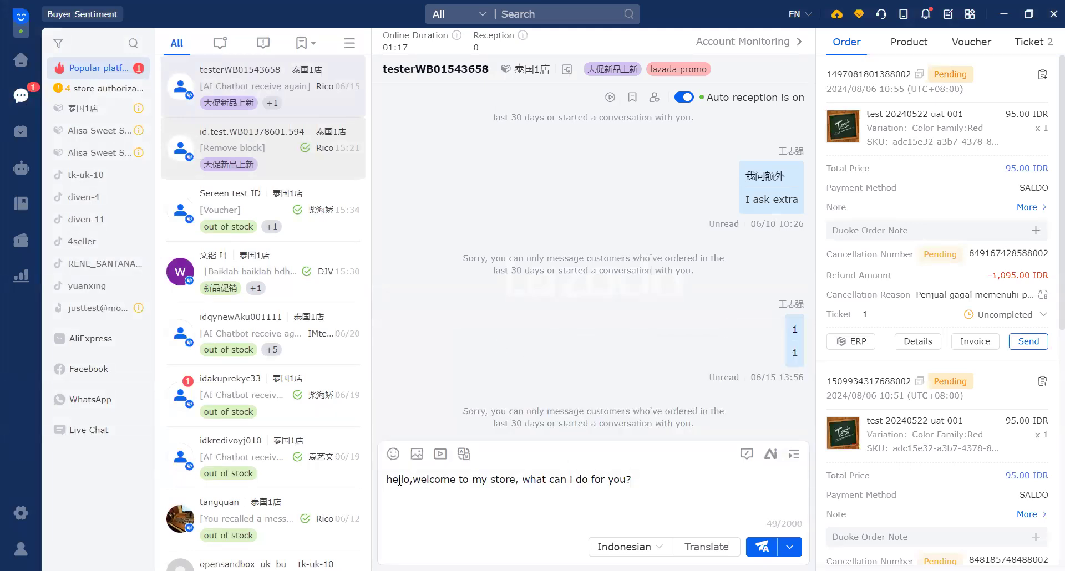
# Select the drafted welcome message and bring up the Quick Reply side panel.
pyautogui.moveTo(388, 480); pyautogui.dragTo(629, 482)
pyautogui.click(629, 485)
pyautogui.moveTo(403, 480); pyautogui.dragTo(630, 480)
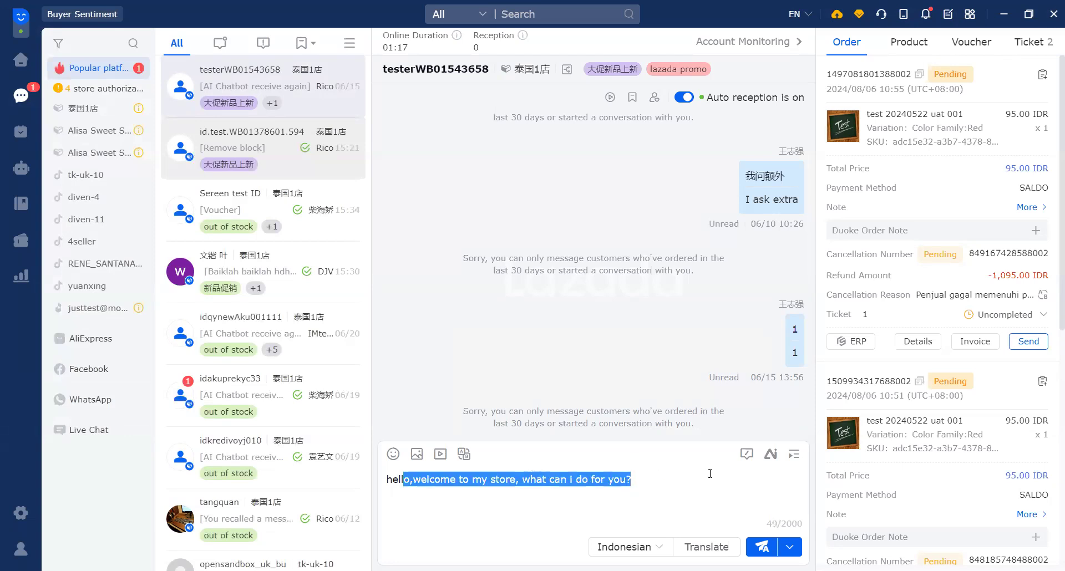
pyautogui.click(746, 458)
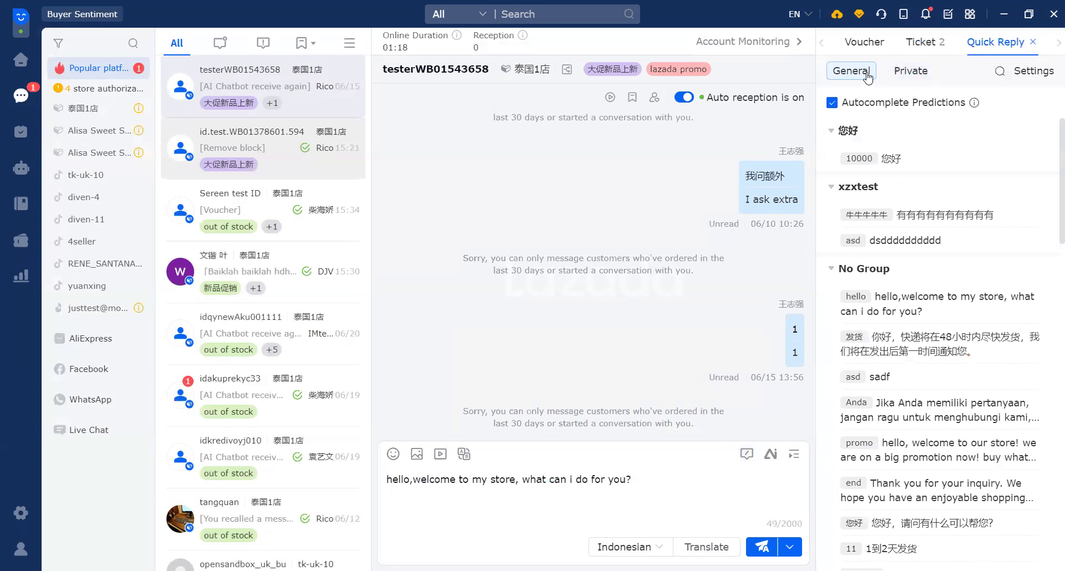
# Switch the reply panel from private to General quick replies and browse the 您好, xzxtest and No Group templates.
pyautogui.click(913, 73)
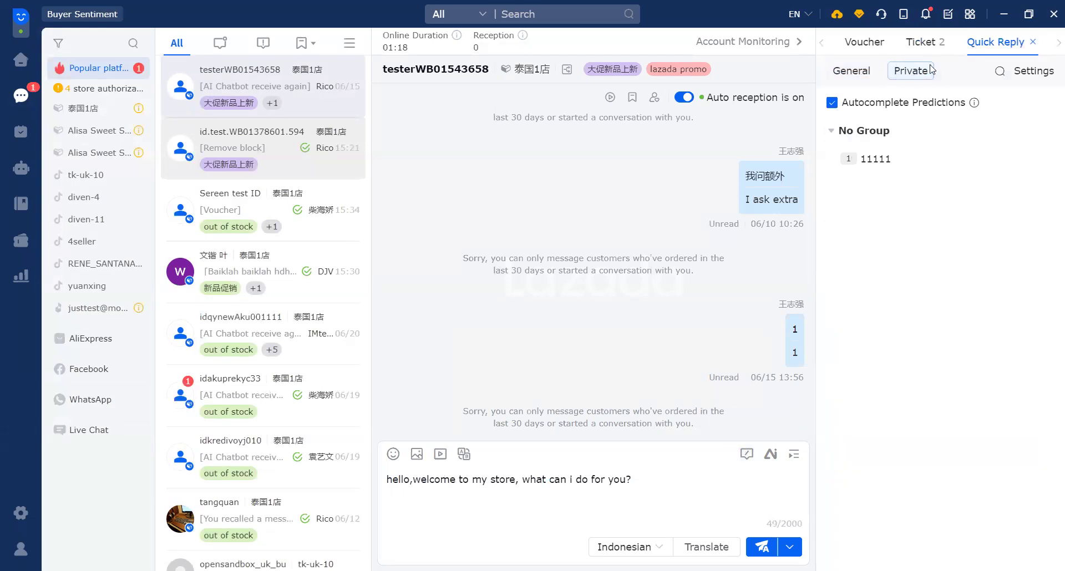
pyautogui.click(851, 71)
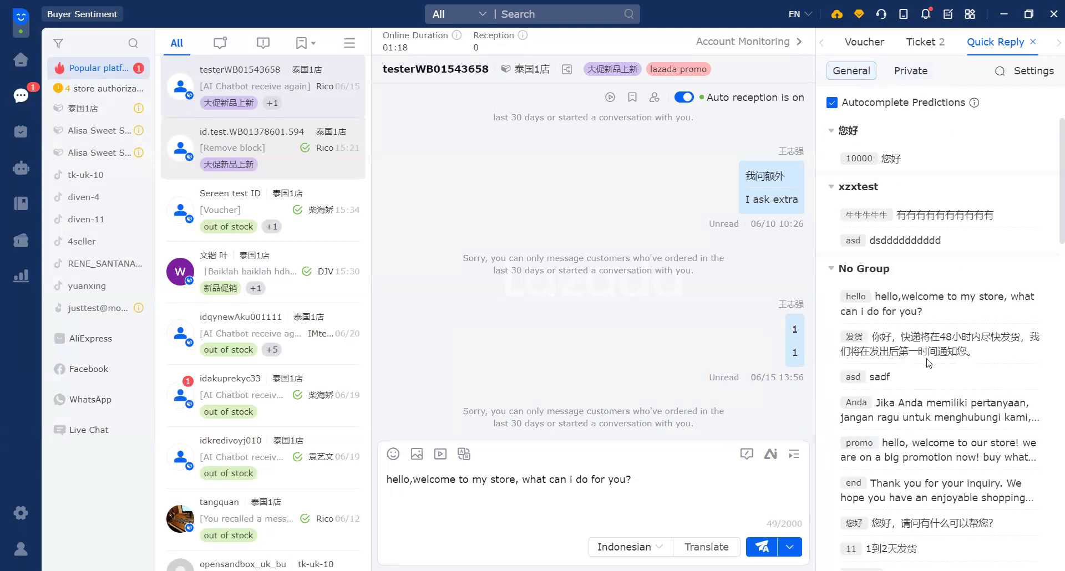
pyautogui.scroll(-12, 930, 361)
pyautogui.scroll(-5, 930, 357)
pyautogui.scroll(17, 921, 420)
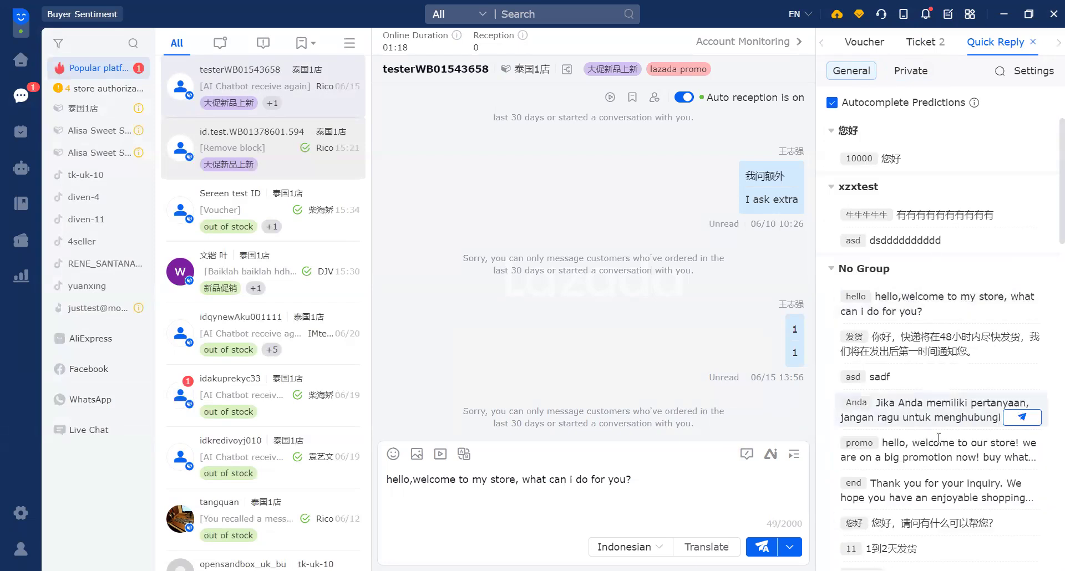
pyautogui.click(22, 244)
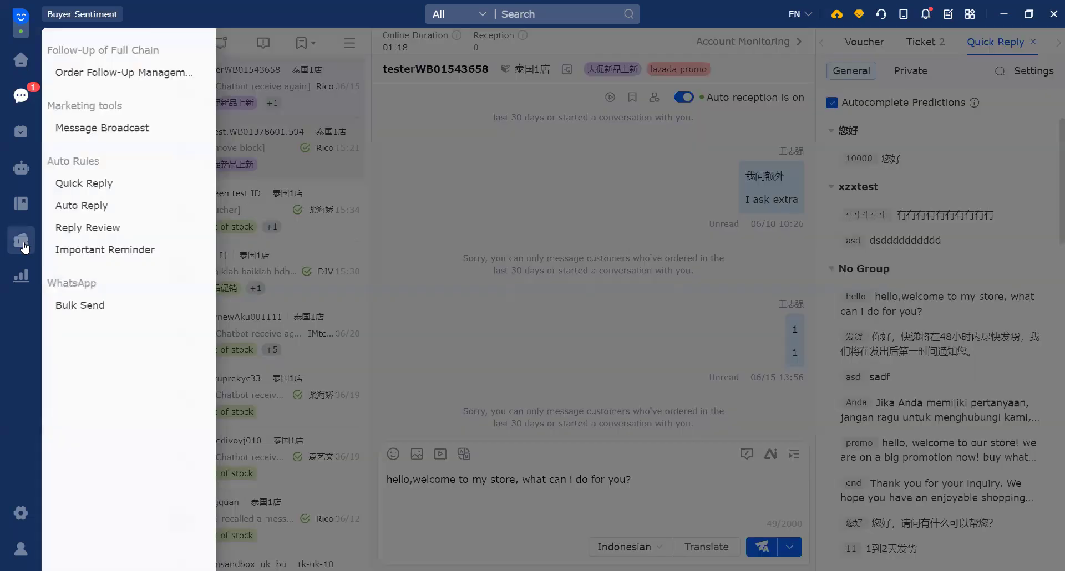
# Open the Lazada list of 53 quick replies and view the Import Quick Reply dialog, closing it unused.
pyautogui.click(95, 185)
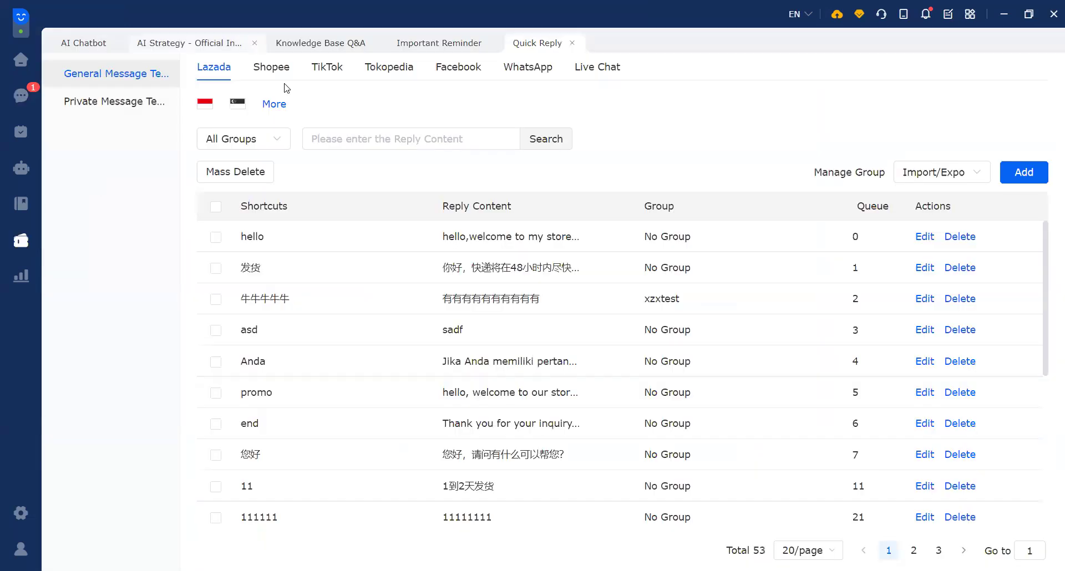
pyautogui.click(972, 174)
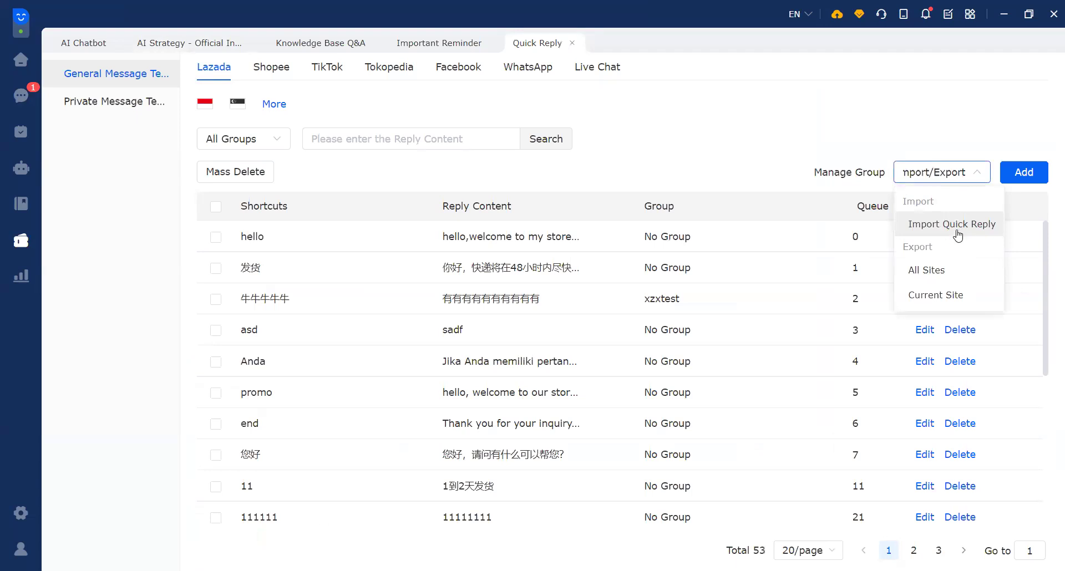
pyautogui.click(958, 236)
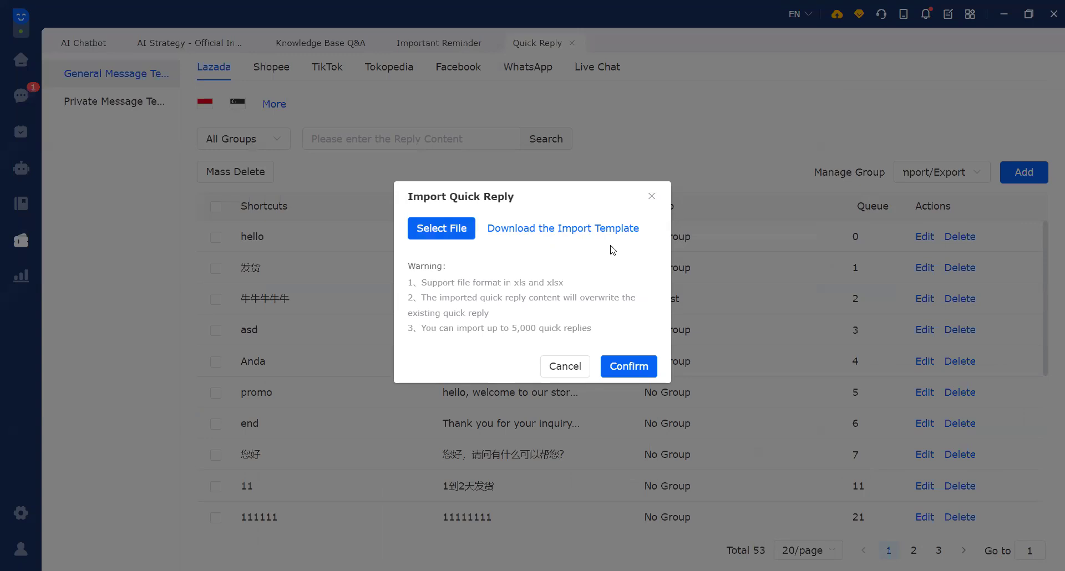
pyautogui.click(652, 197)
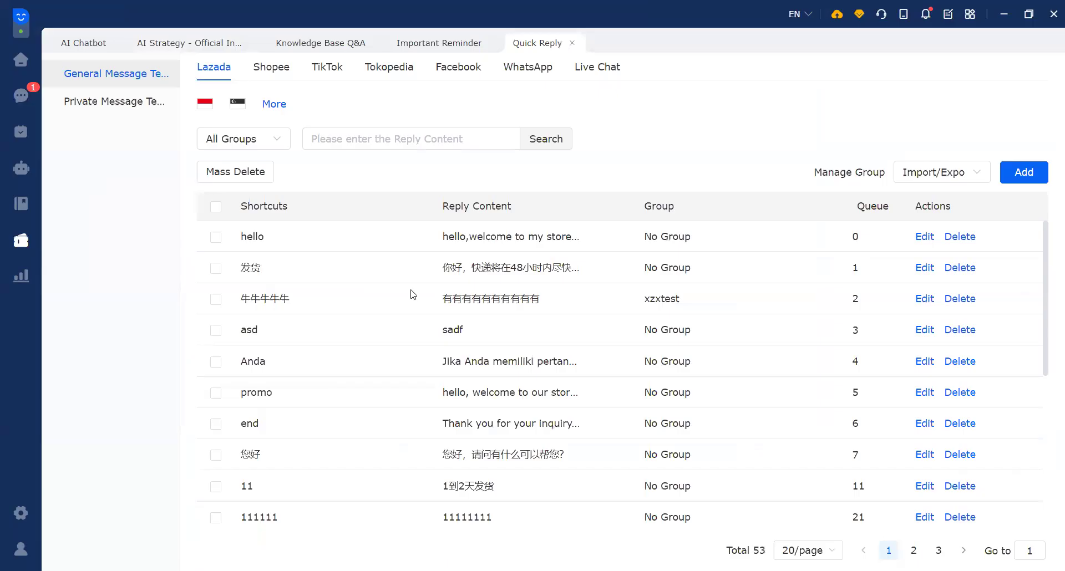
pyautogui.click(26, 246)
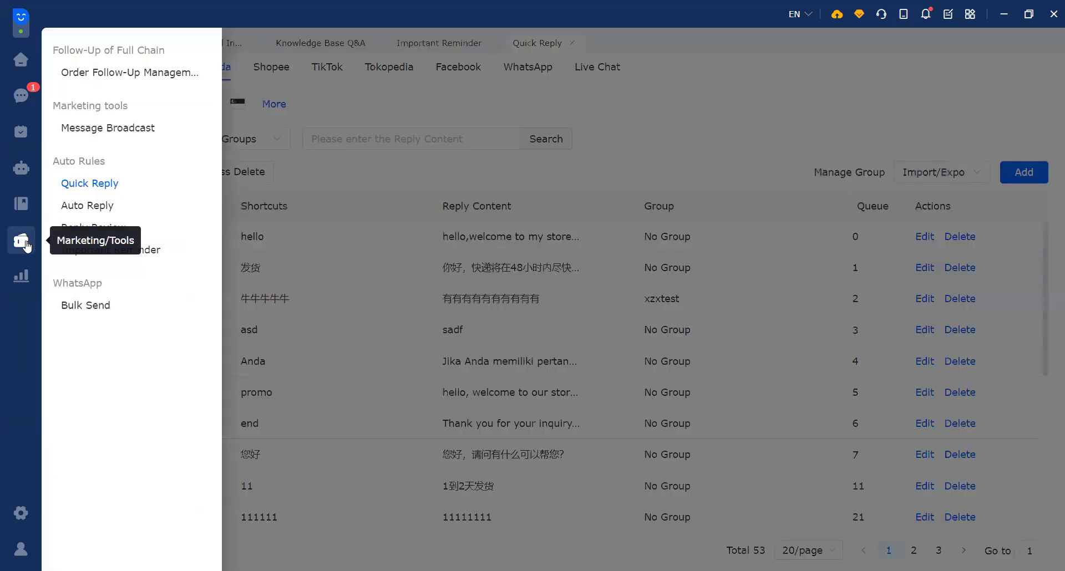
# Open the Lazada Auto Reply list and the Set Auto Reply settings for store 泰国1店.
pyautogui.click(124, 208)
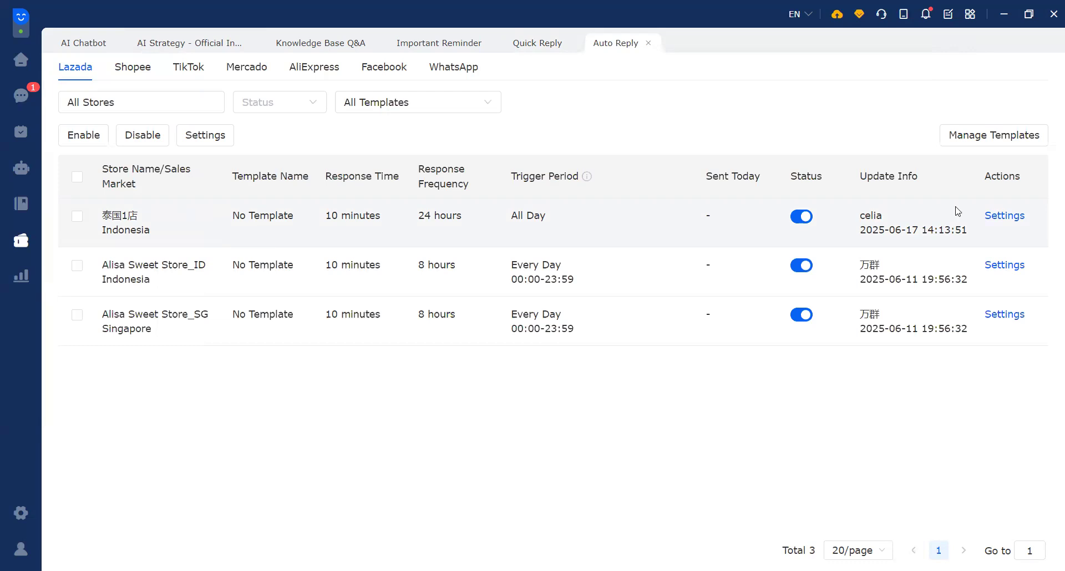
pyautogui.click(1012, 218)
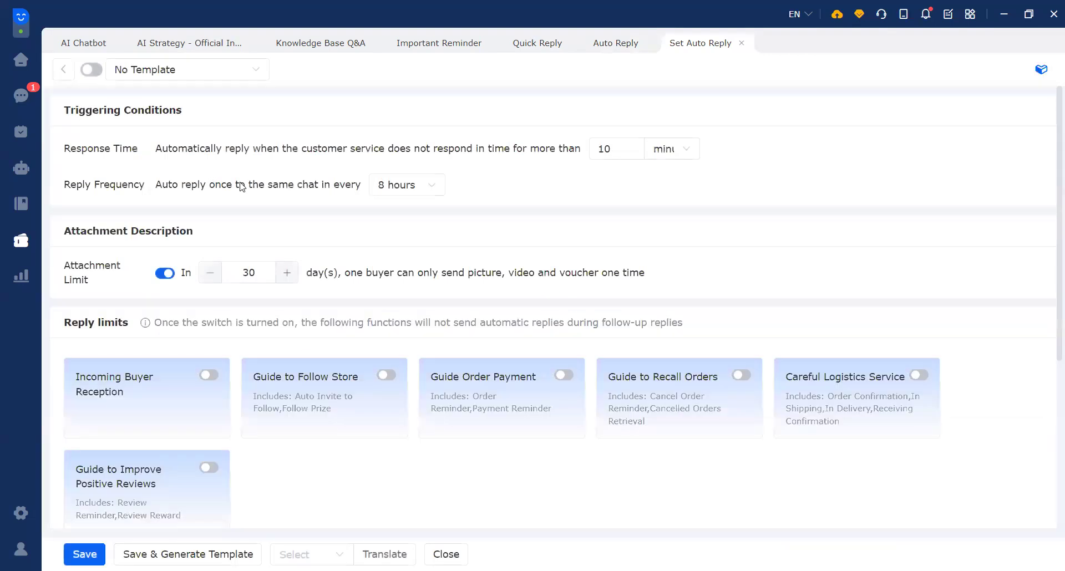
pyautogui.scroll(-6, 402, 341)
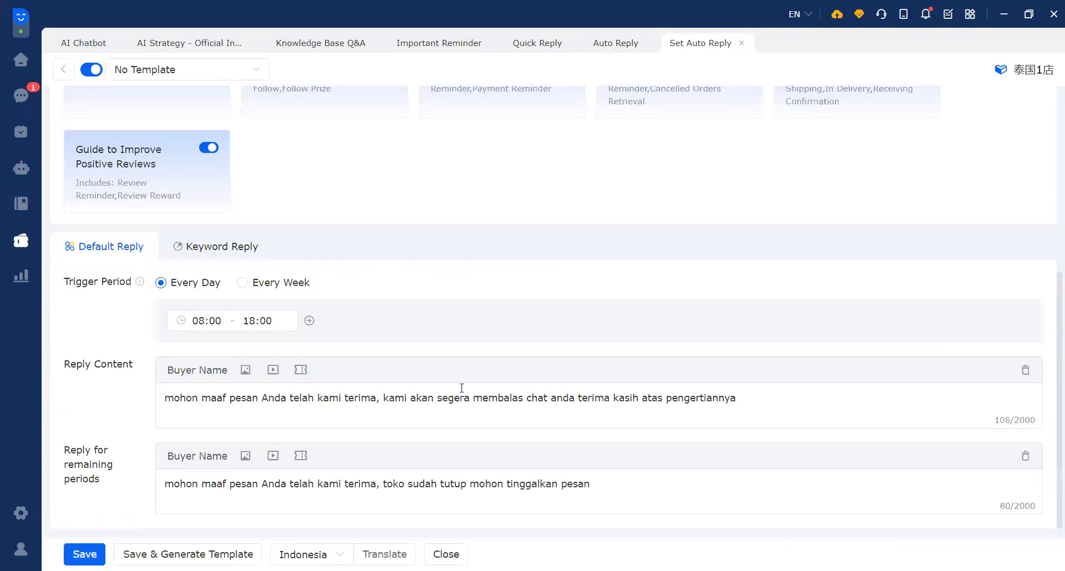
pyautogui.scroll(6, 400, 374)
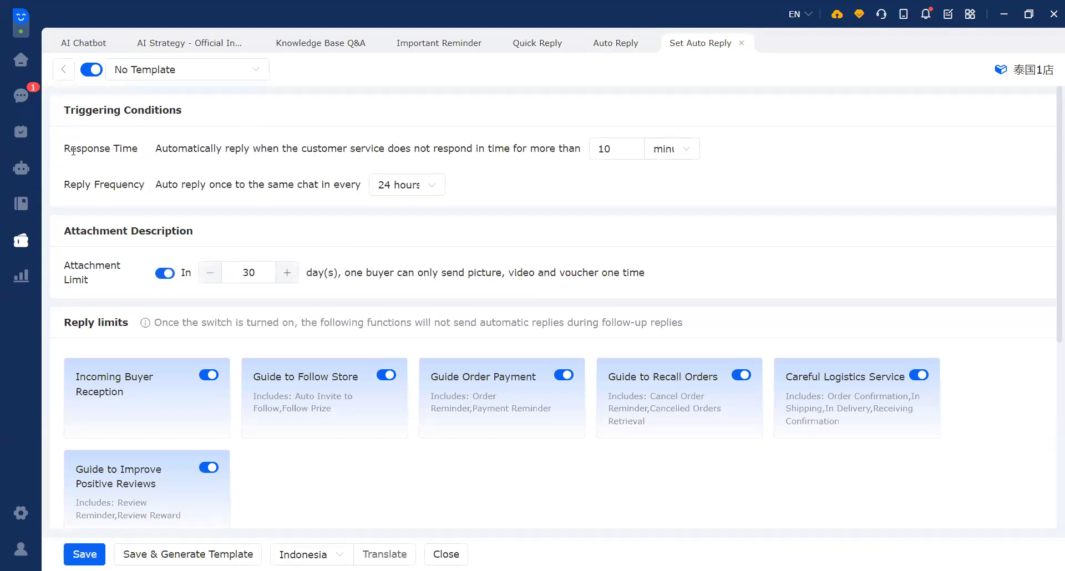
pyautogui.moveTo(65, 149); pyautogui.dragTo(137, 145)
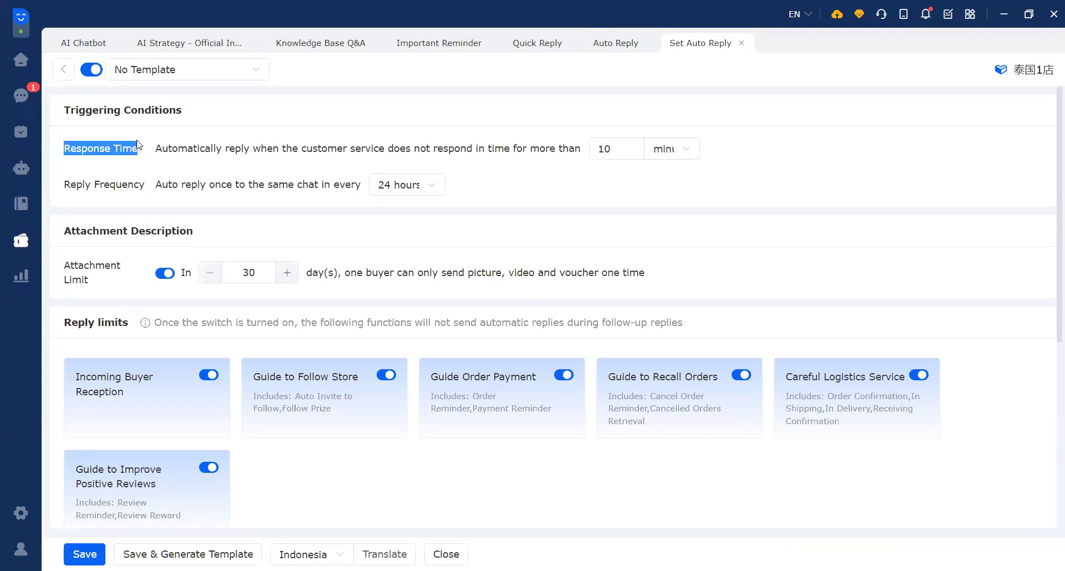
pyautogui.click(146, 157)
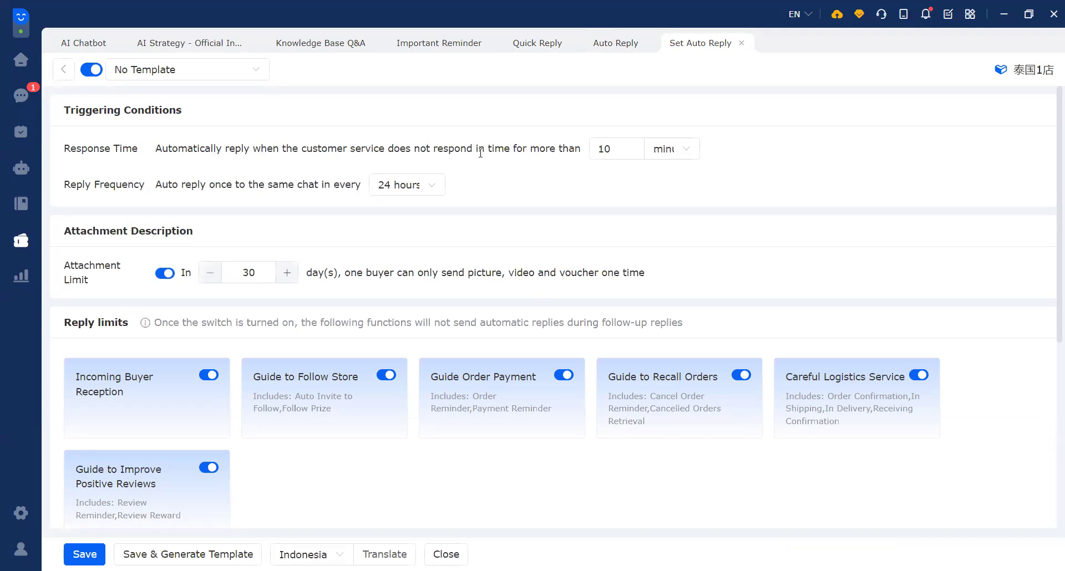
pyautogui.moveTo(614, 154); pyautogui.dragTo(577, 169)
pyautogui.click(577, 169)
pyautogui.doubleClick(605, 152)
pyautogui.click(259, 214)
pyautogui.scroll(-5, 307, 395)
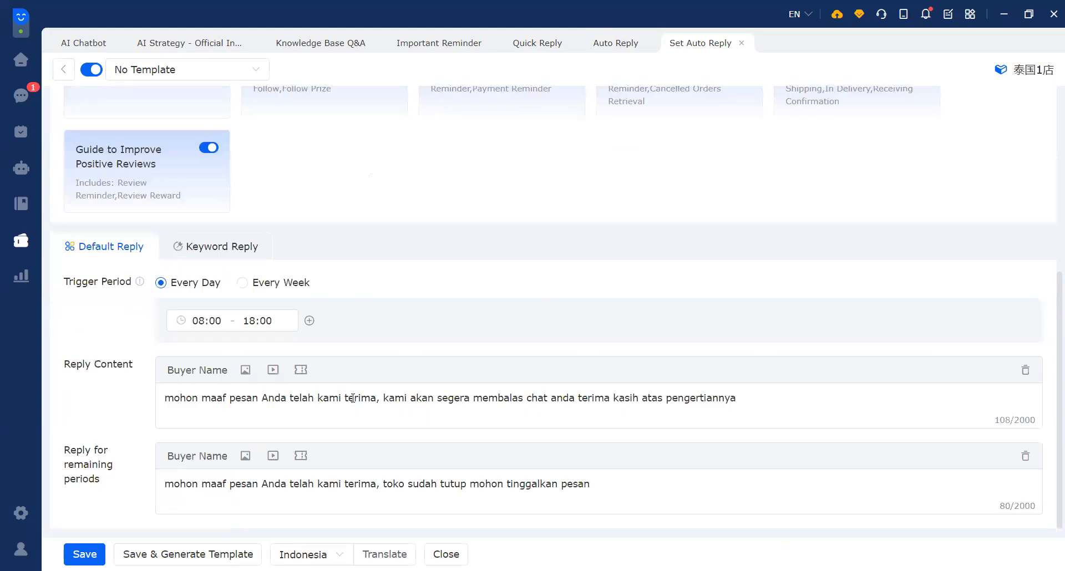
pyautogui.scroll(1, 353, 398)
pyautogui.scroll(5, 353, 398)
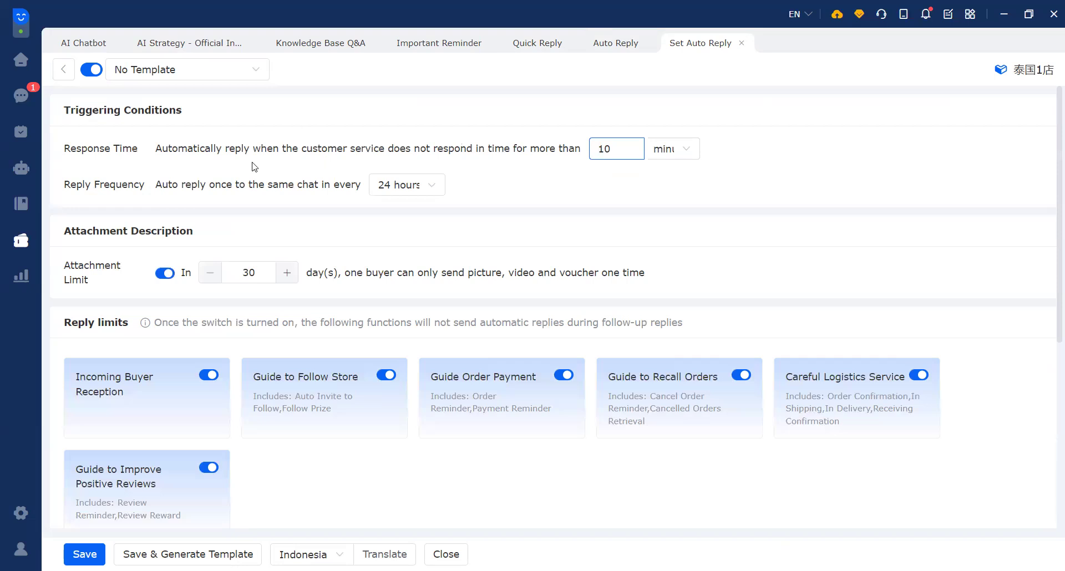
pyautogui.moveTo(64, 185); pyautogui.dragTo(164, 189)
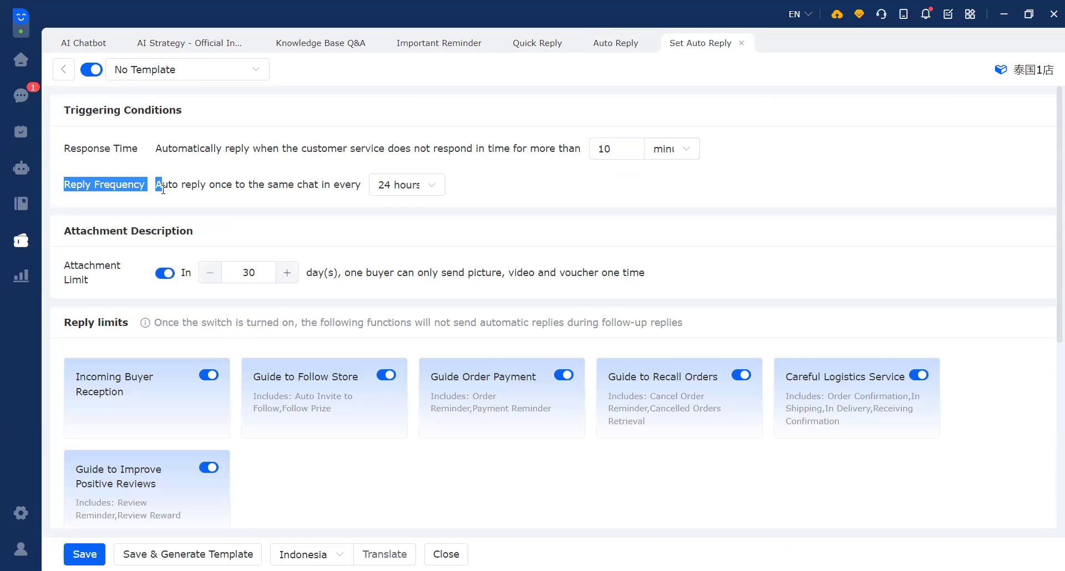
pyautogui.click(211, 201)
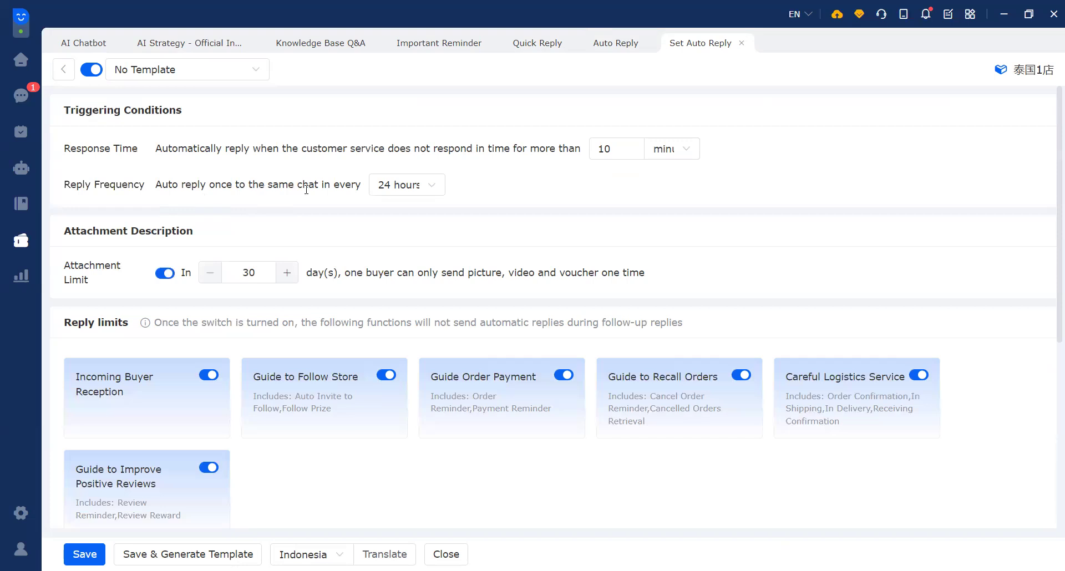
pyautogui.click(420, 195)
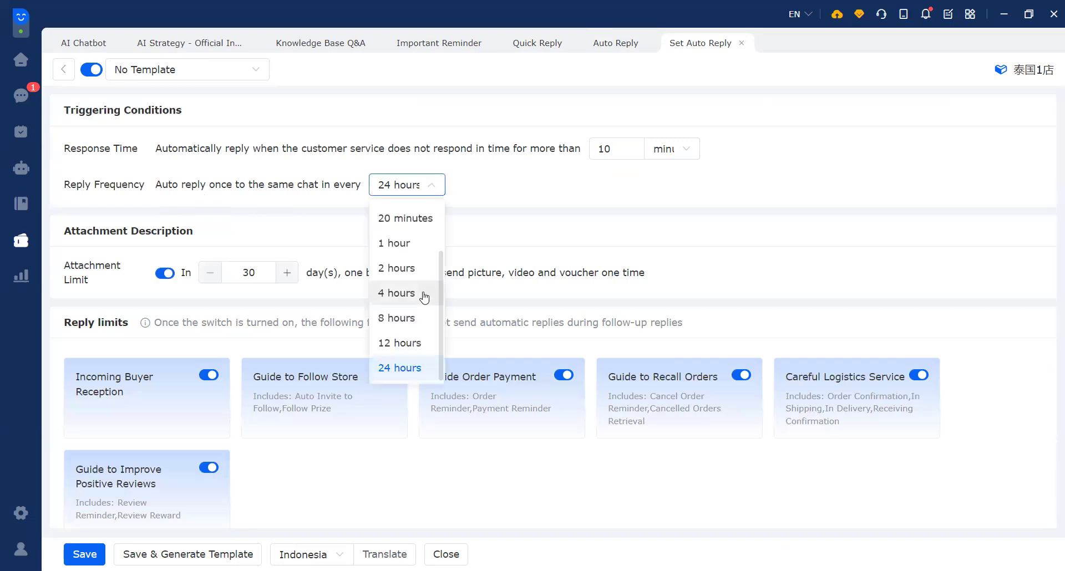
pyautogui.scroll(3, 413, 270)
pyautogui.scroll(-3, 417, 332)
pyautogui.scroll(3, 412, 333)
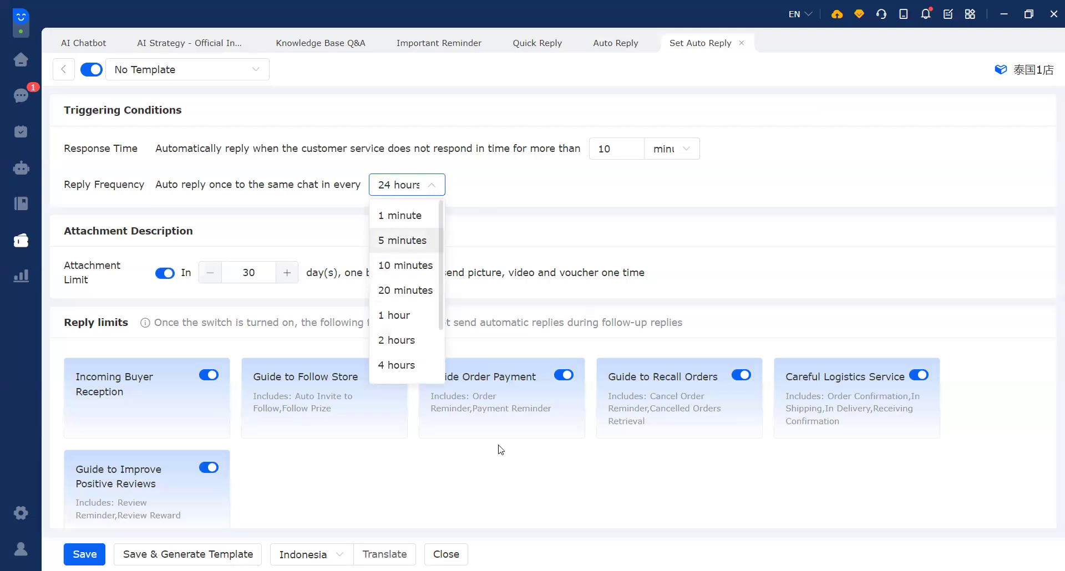
pyautogui.scroll(-4, 511, 192)
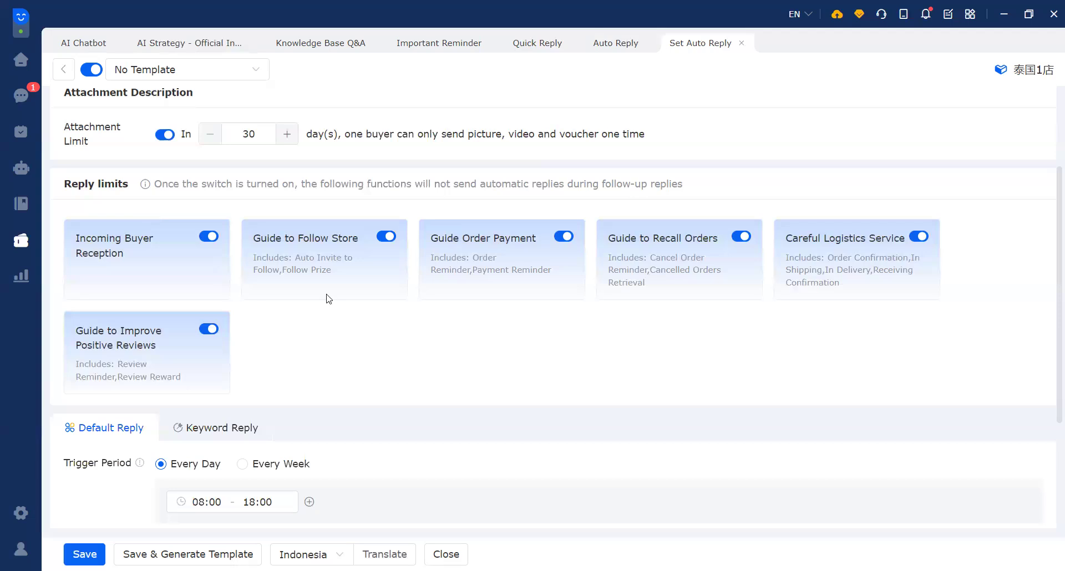
pyautogui.scroll(-3, 328, 298)
pyautogui.scroll(-1, 327, 298)
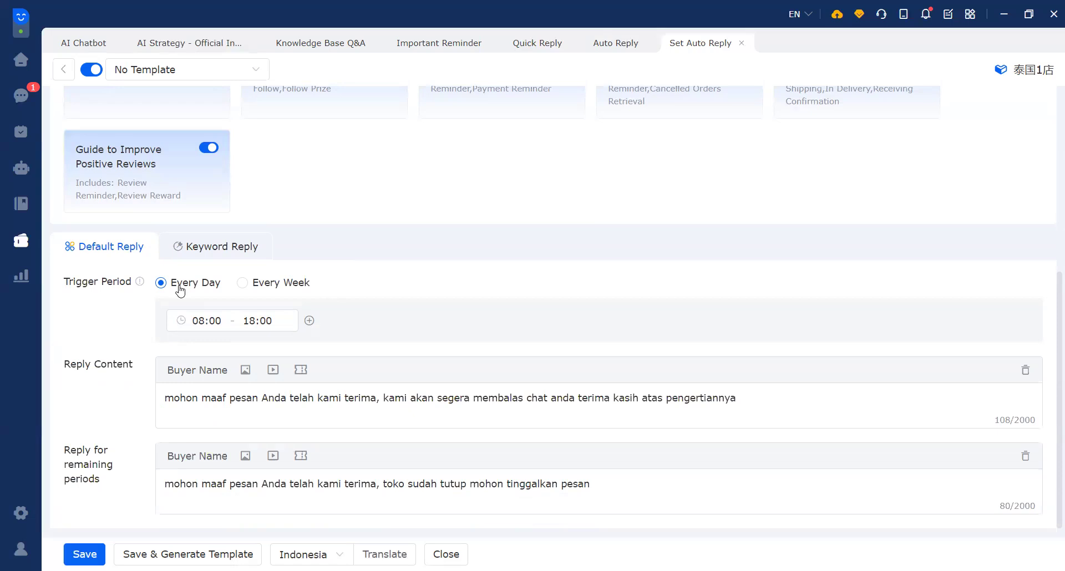
pyautogui.click(268, 286)
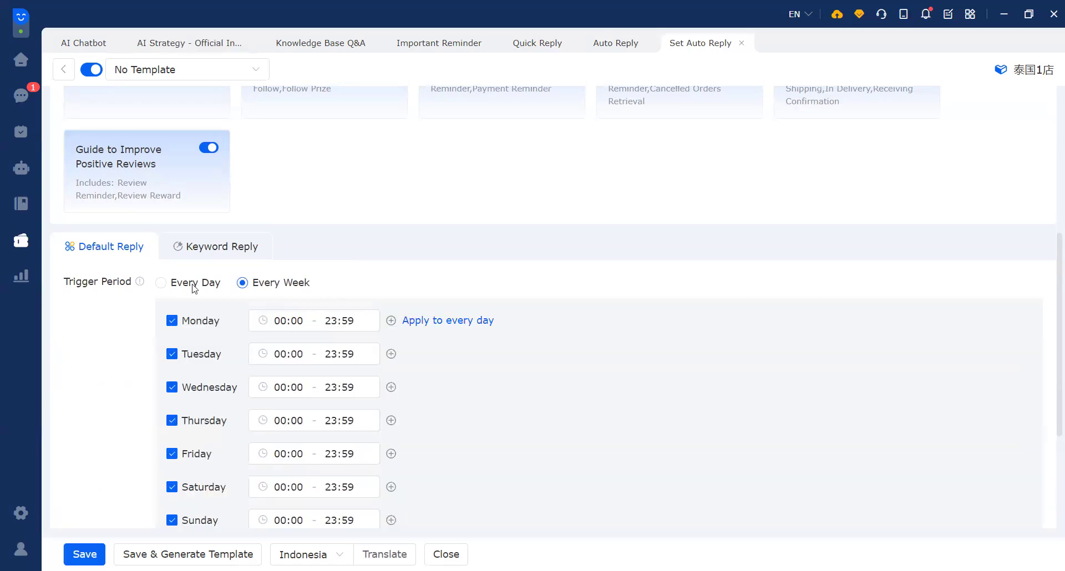
pyautogui.click(209, 288)
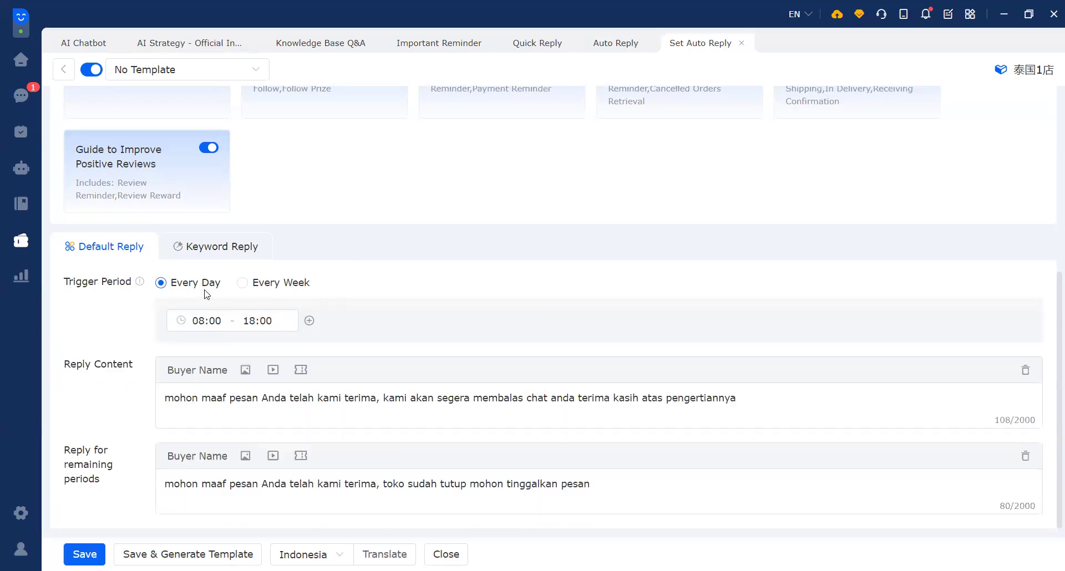
pyautogui.click(205, 322)
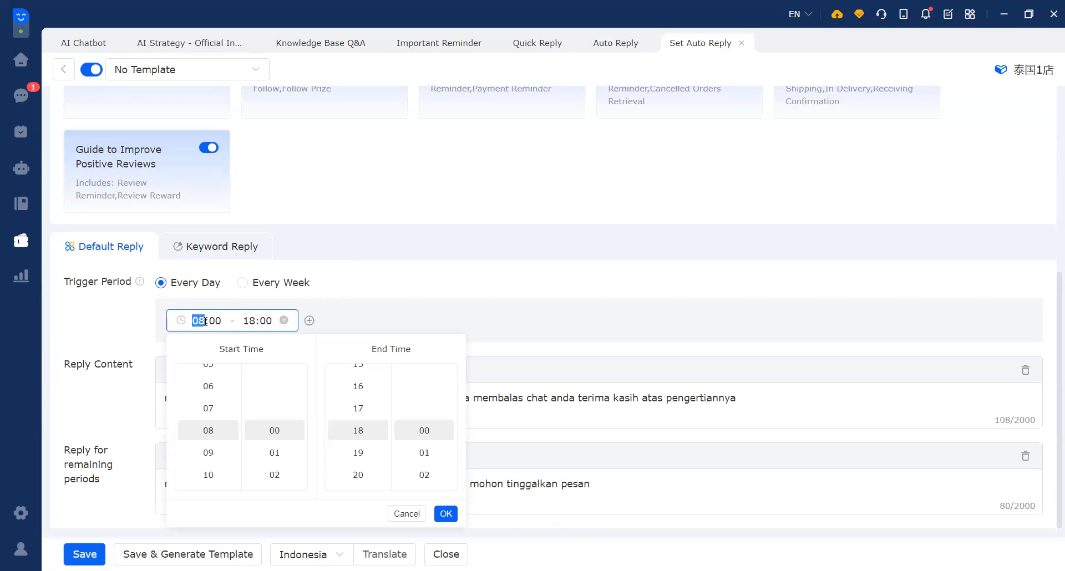
pyautogui.click(255, 323)
pyautogui.click(364, 321)
pyautogui.click(245, 321)
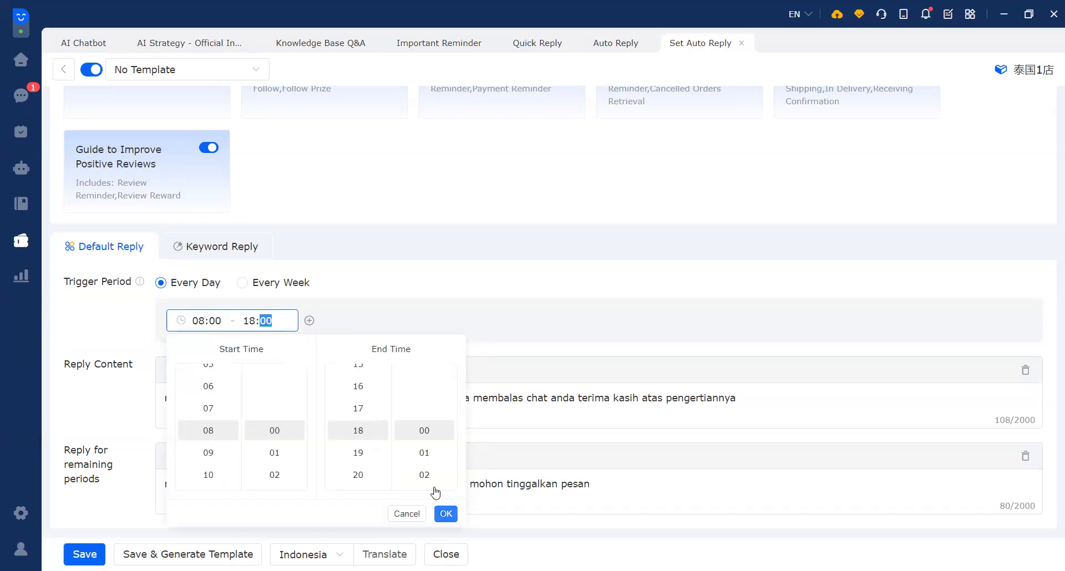
pyautogui.click(446, 513)
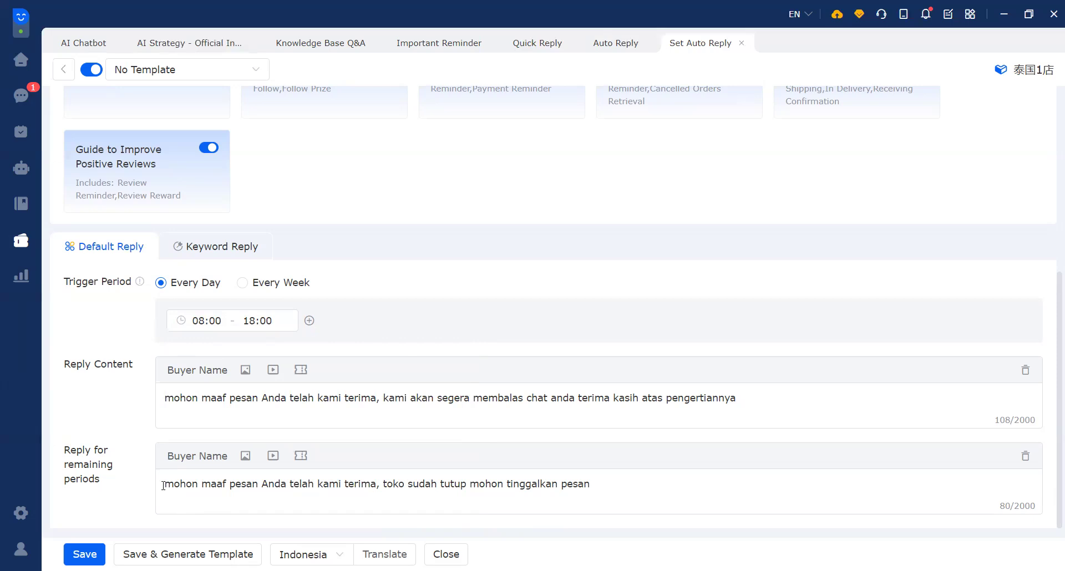
# Add a new 00:00–23:59 trigger time range beside the existing 08:00–18:00 range.
pyautogui.hotkey('ctrl', 'a')
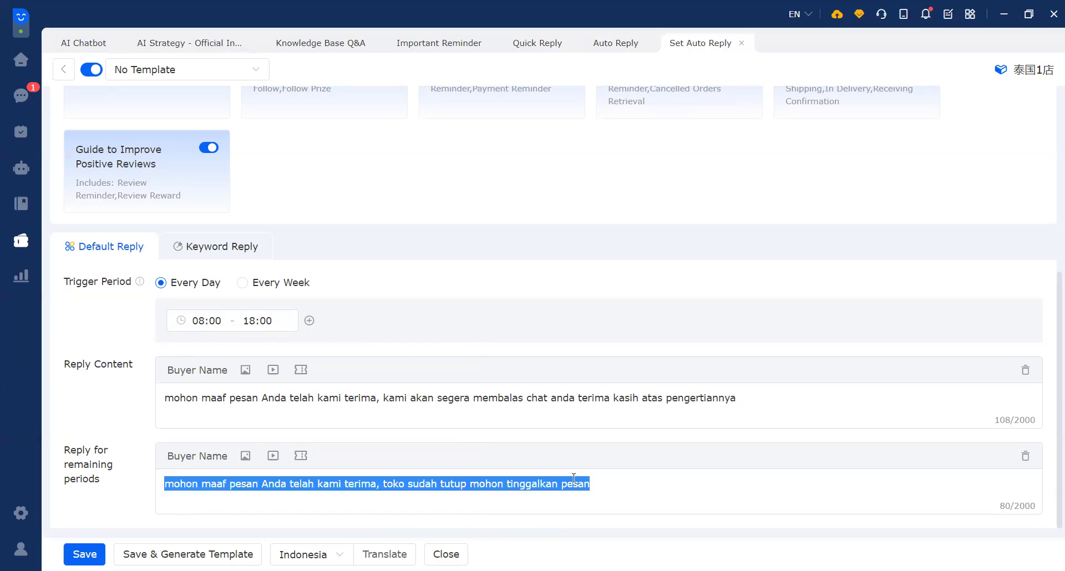
pyautogui.click(479, 504)
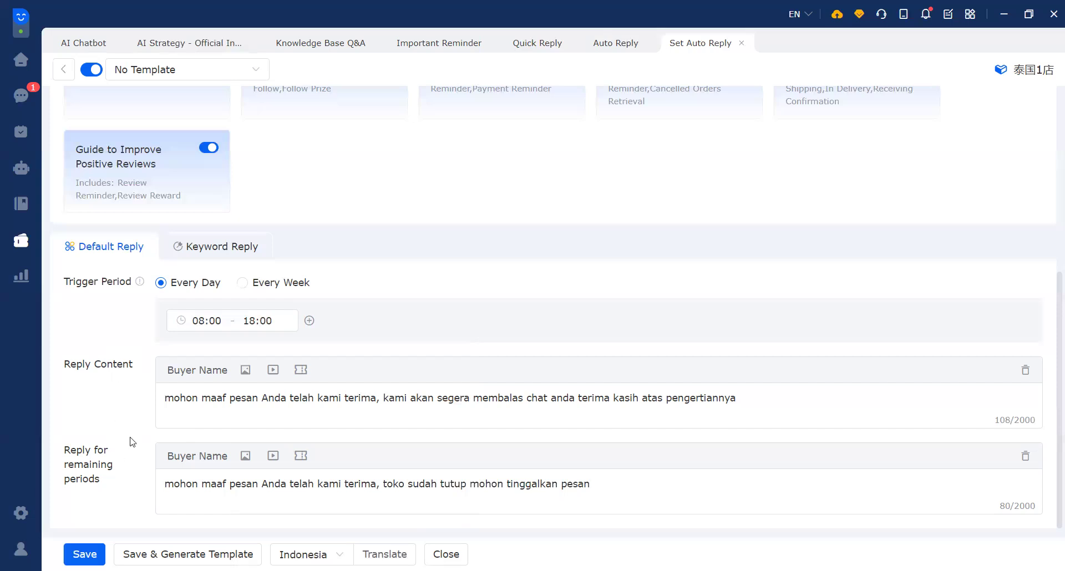
pyautogui.click(309, 320)
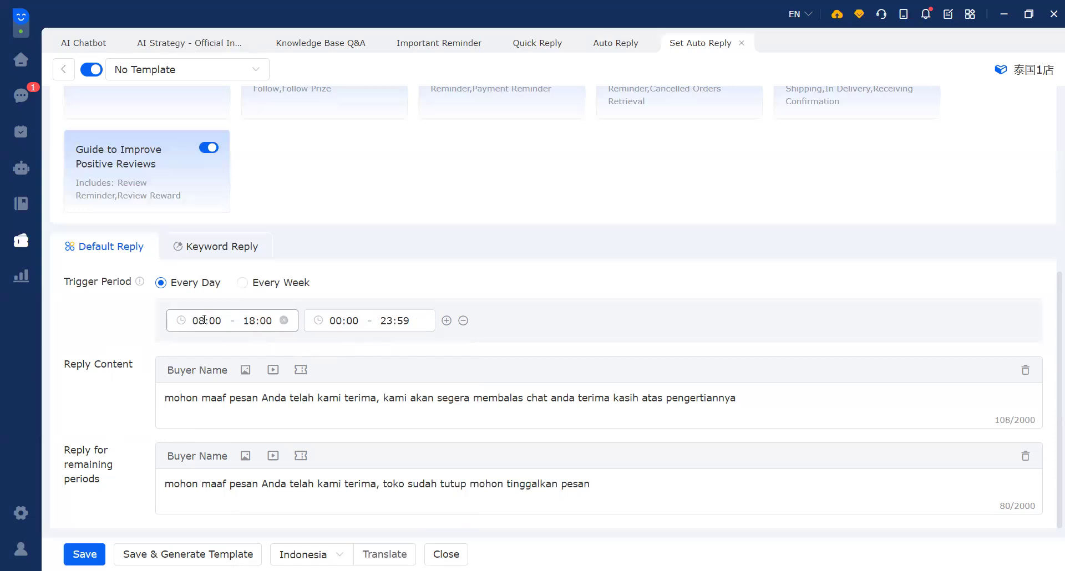
# Change the first daily range to 08:00–12:00.
pyautogui.click(247, 321)
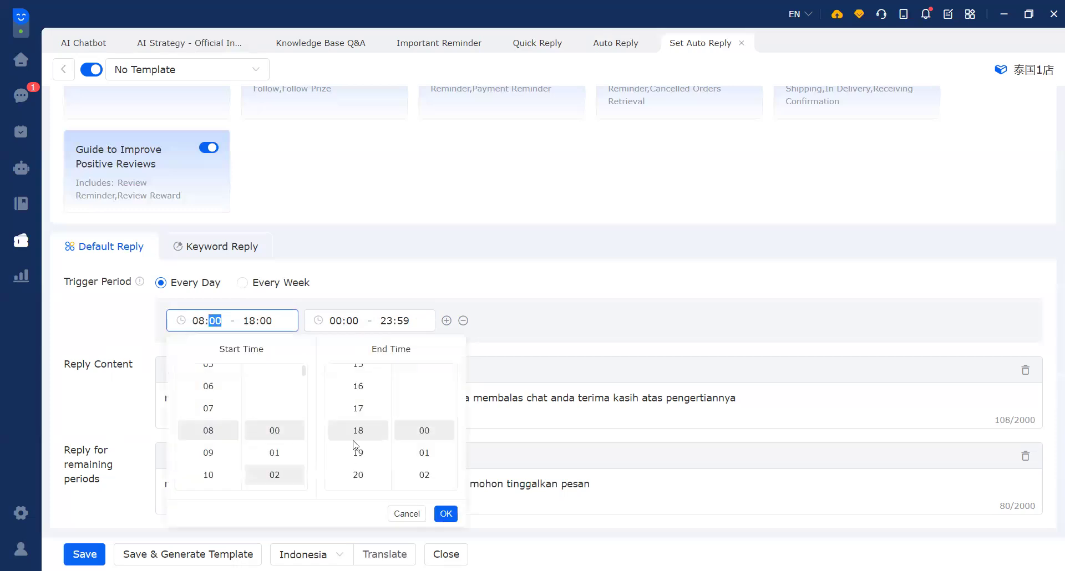
pyautogui.scroll(3, 358, 436)
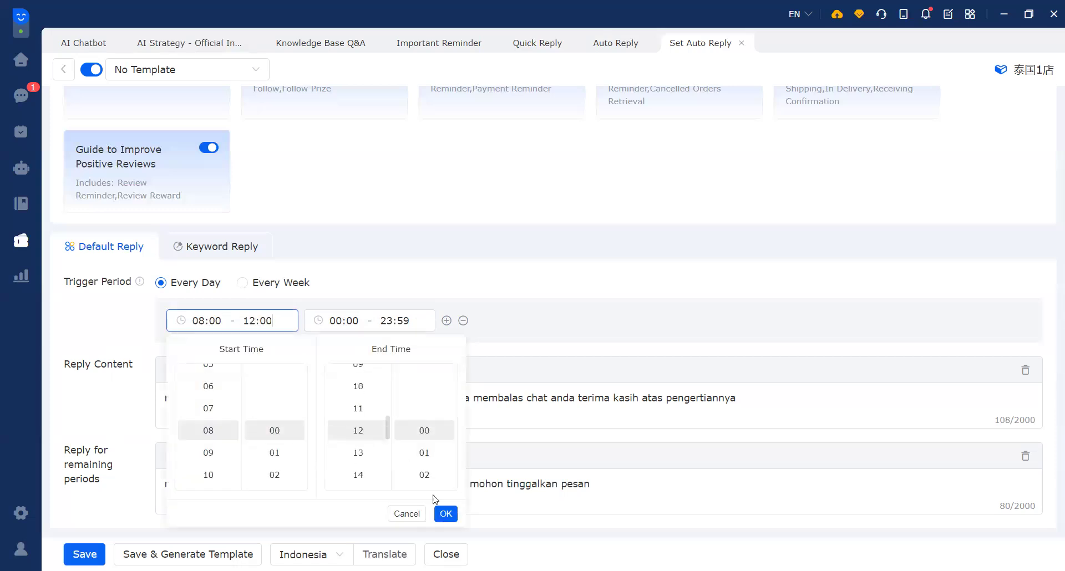
pyautogui.click(446, 514)
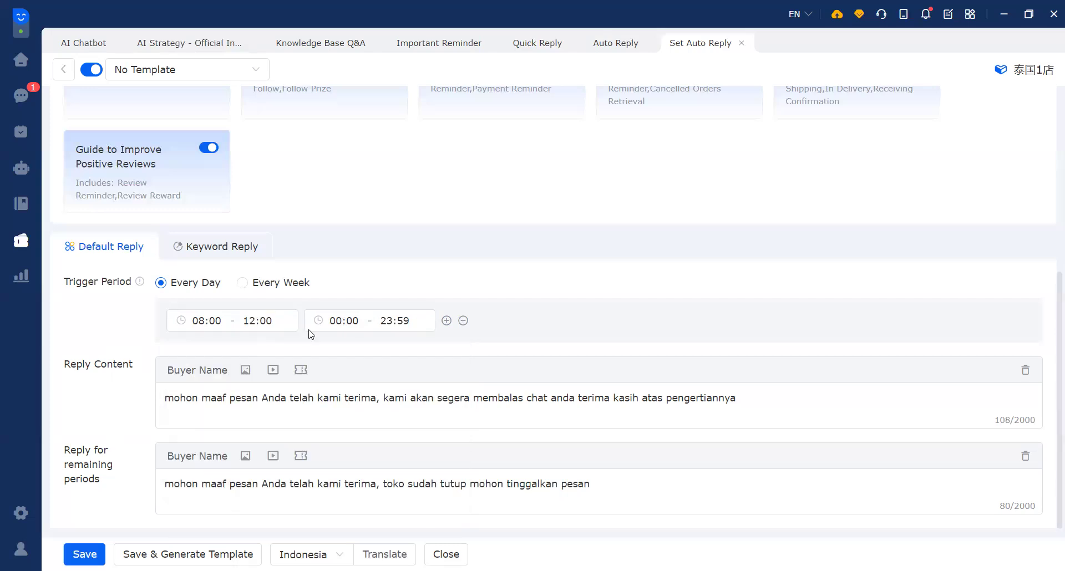
# Set the second daily range to 13:00–18:00.
pyautogui.click(343, 322)
pyautogui.scroll(-5, 358, 446)
pyautogui.scroll(-4, 360, 455)
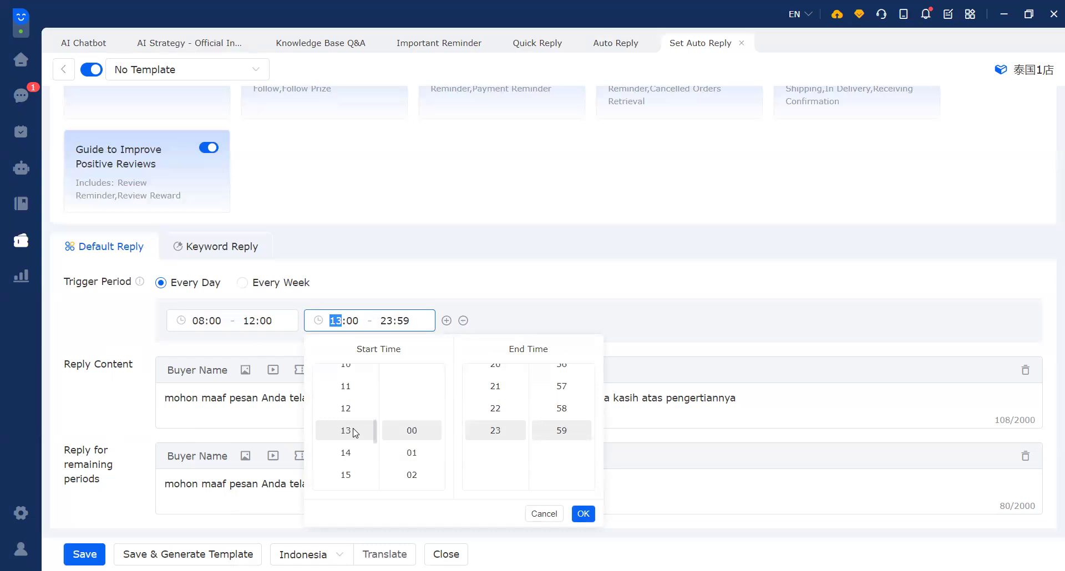
pyautogui.scroll(1, 501, 440)
pyautogui.scroll(5, 501, 440)
pyautogui.scroll(-3, 499, 438)
pyautogui.scroll(2, 495, 427)
pyautogui.scroll(20, 562, 432)
pyautogui.scroll(15, 560, 431)
pyautogui.click(583, 514)
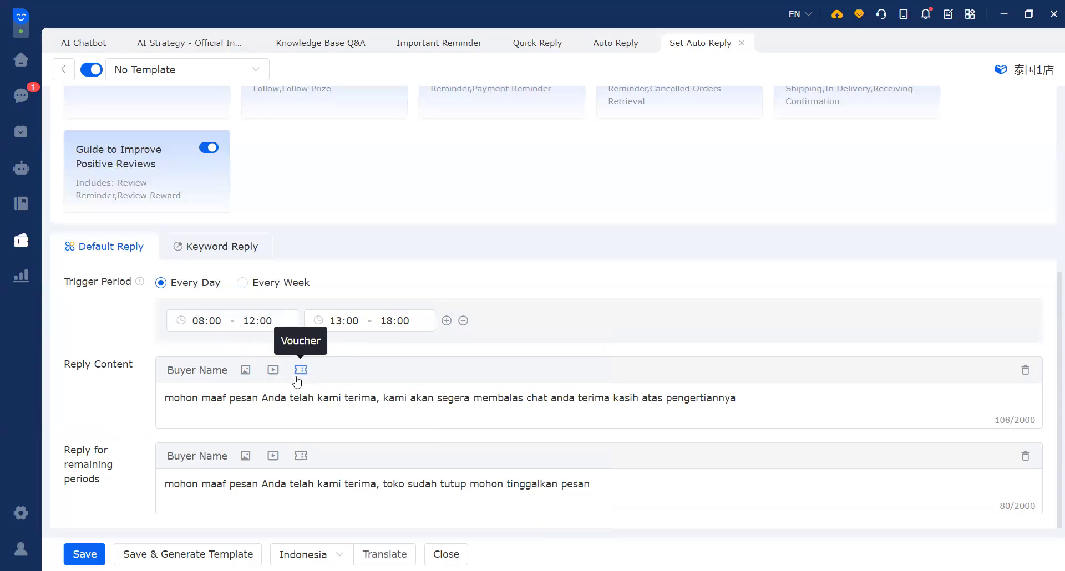
# Switch to a weekly schedule and give every day Monday's 08:00–20:00 hours.
pyautogui.click(260, 290)
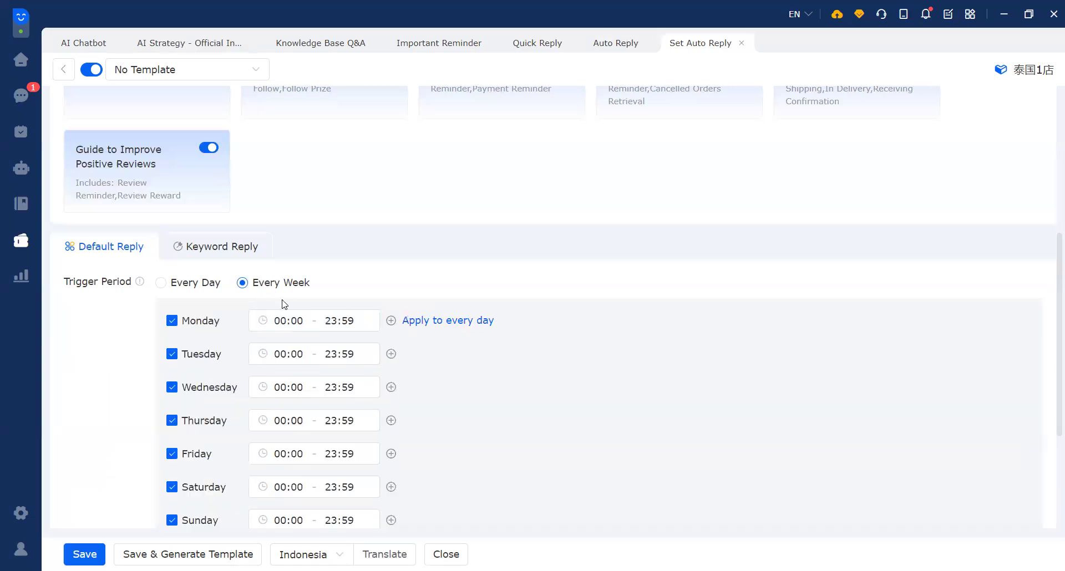
pyautogui.scroll(-1, 284, 304)
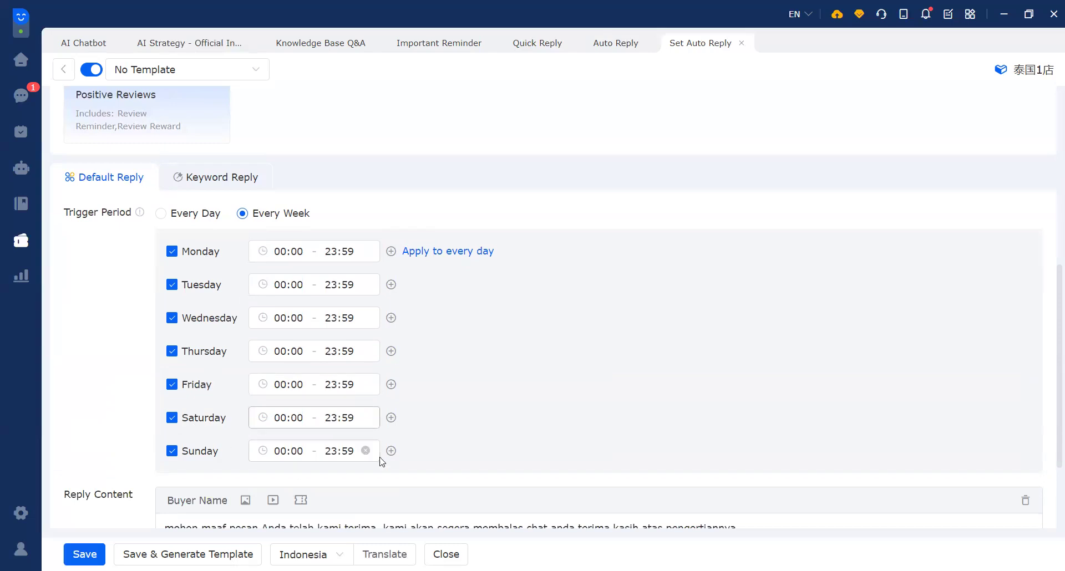
pyautogui.click(294, 252)
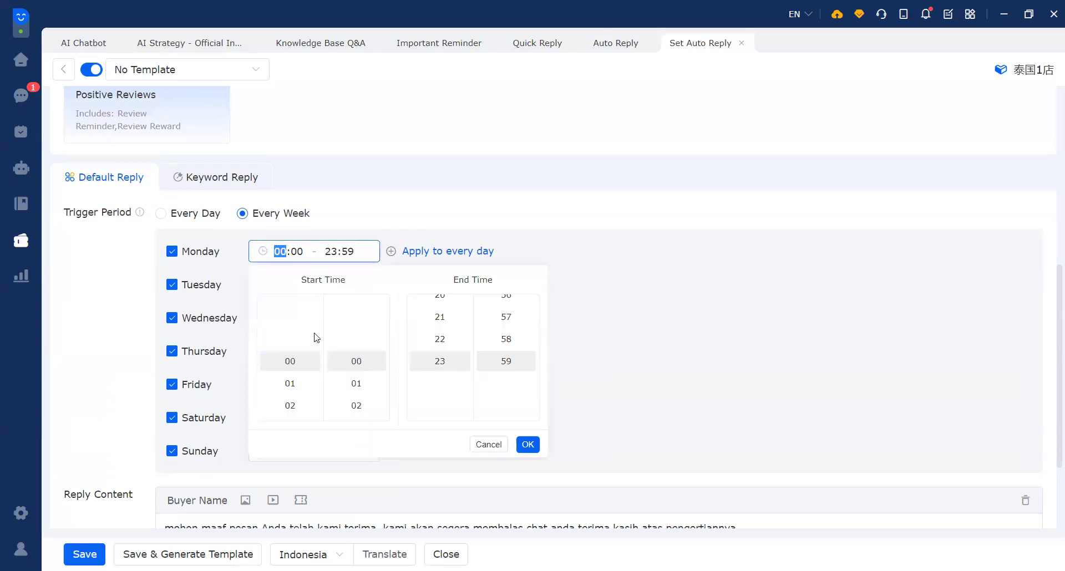
pyautogui.scroll(-3, 284, 387)
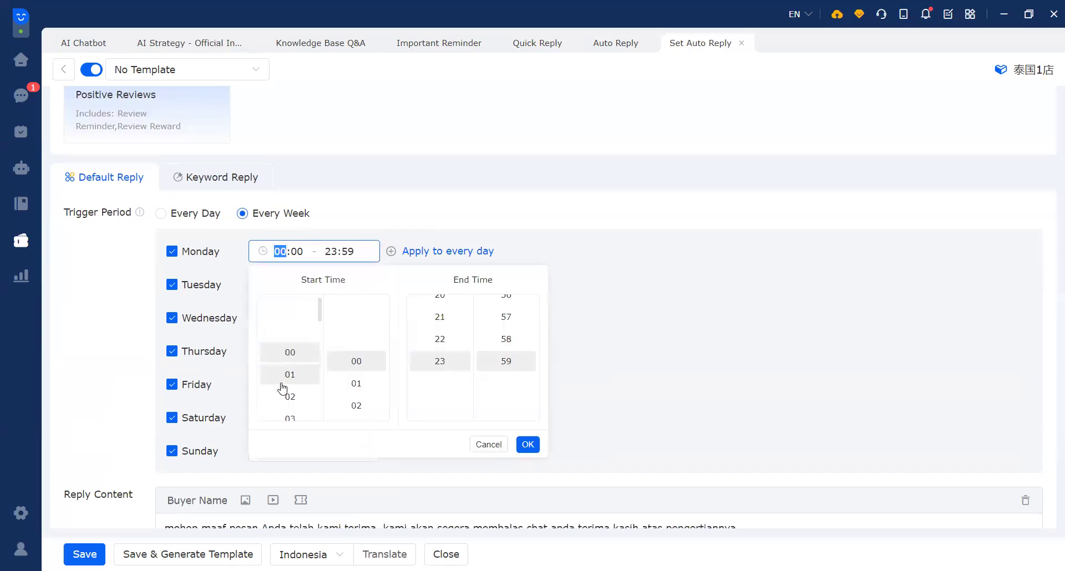
pyautogui.scroll(-3, 284, 383)
pyautogui.click(288, 405)
pyautogui.scroll(4, 442, 350)
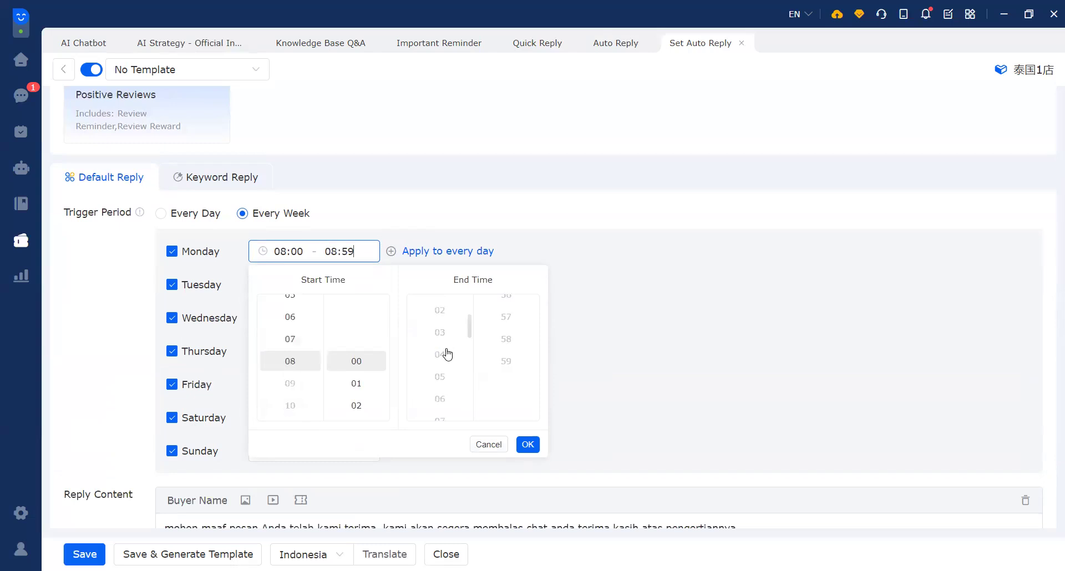
pyautogui.scroll(-4, 448, 354)
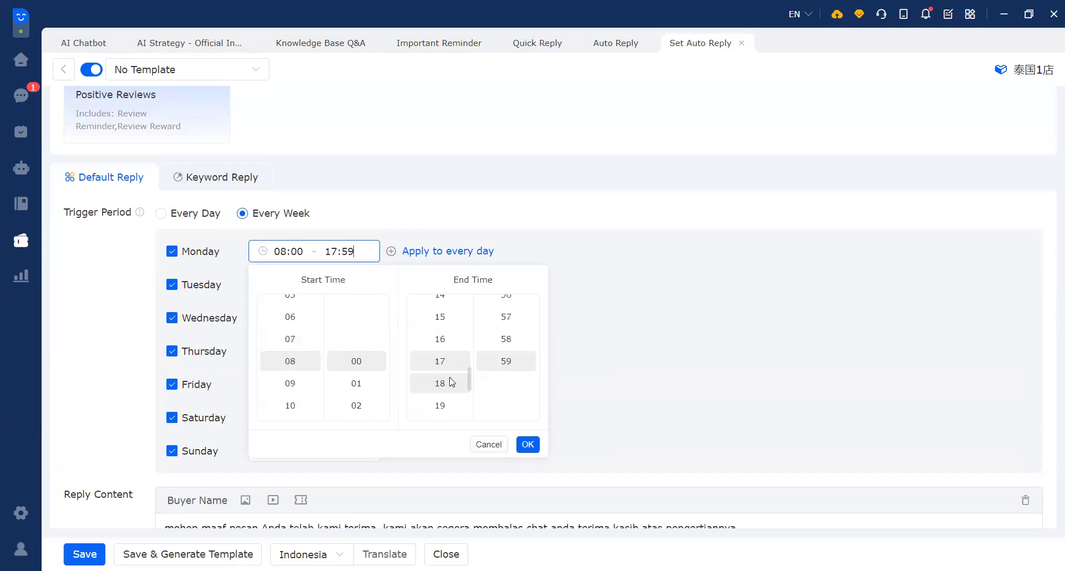
pyautogui.scroll(6, 492, 364)
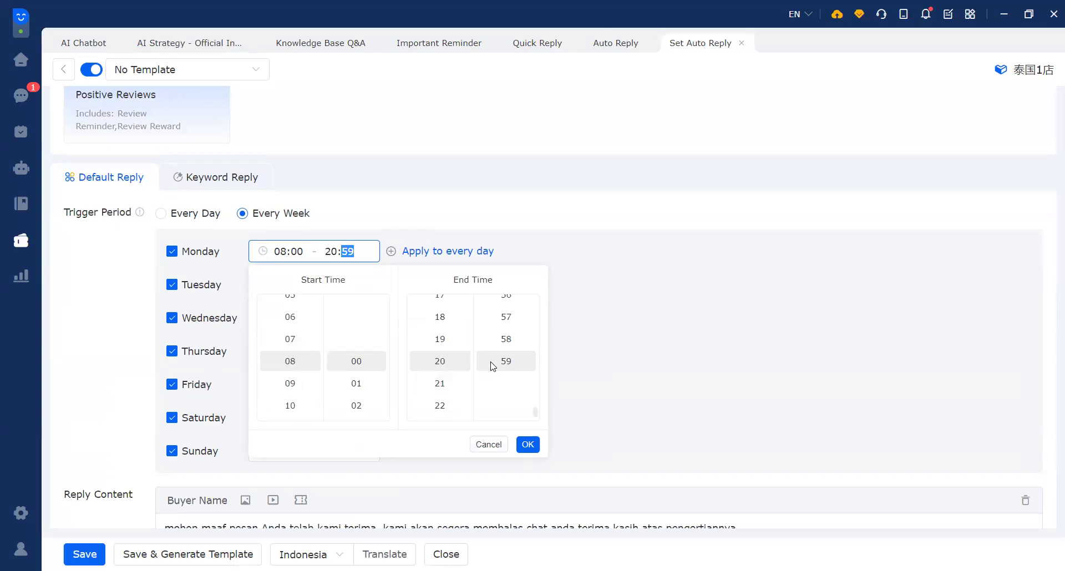
pyautogui.scroll(13, 492, 364)
pyautogui.click(528, 445)
pyautogui.click(439, 252)
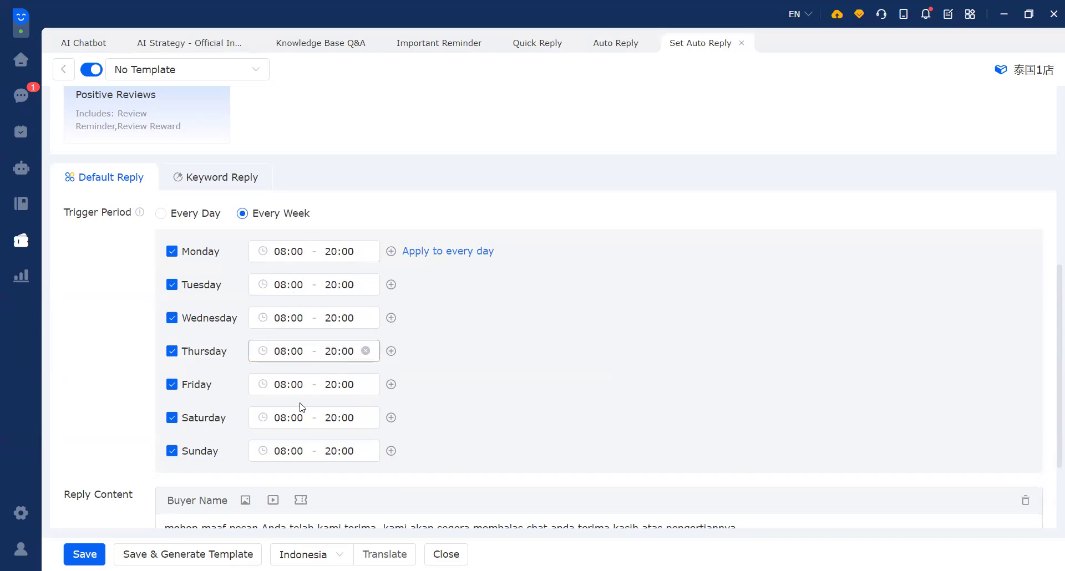
# Change Saturday and Sunday to 08:00–18:00.
pyautogui.click(299, 420)
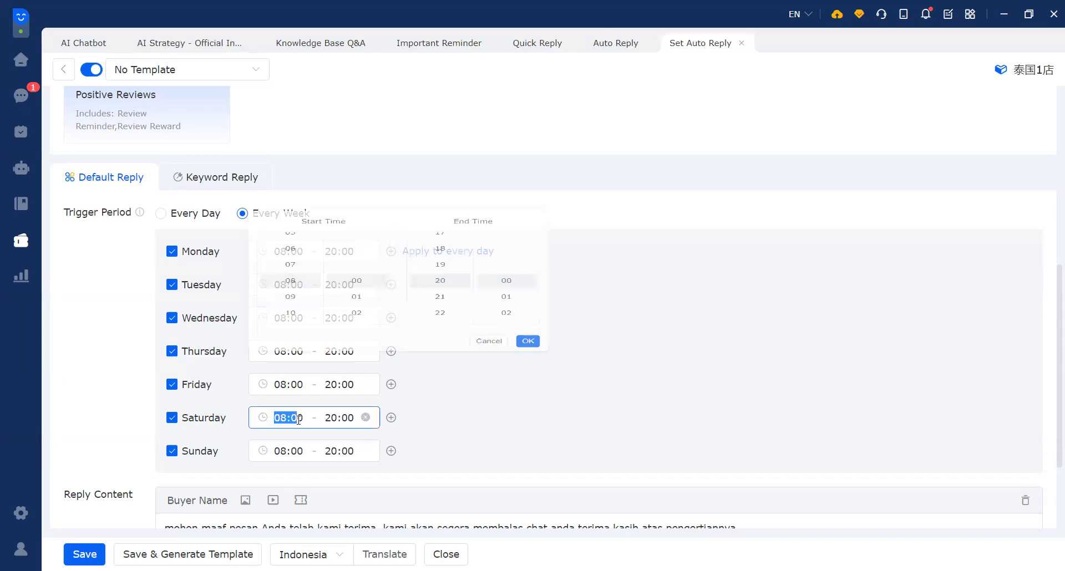
pyautogui.scroll(3, 459, 331)
pyautogui.click(459, 333)
pyautogui.scroll(-1, 460, 333)
pyautogui.click(452, 328)
pyautogui.click(527, 391)
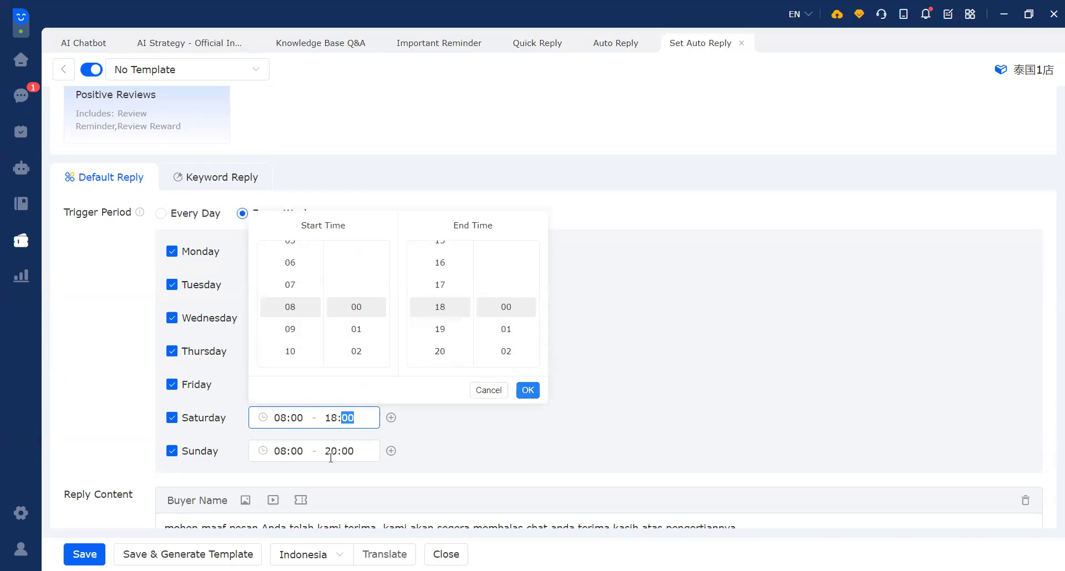
pyautogui.click(330, 452)
pyautogui.scroll(2, 448, 361)
pyautogui.scroll(-1, 459, 361)
pyautogui.click(458, 361)
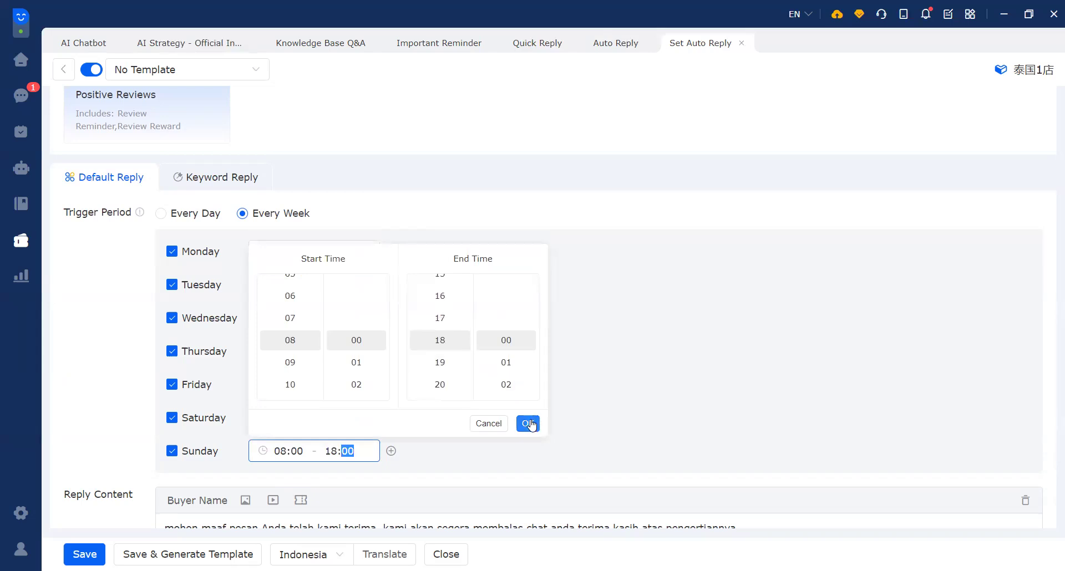
pyautogui.click(529, 424)
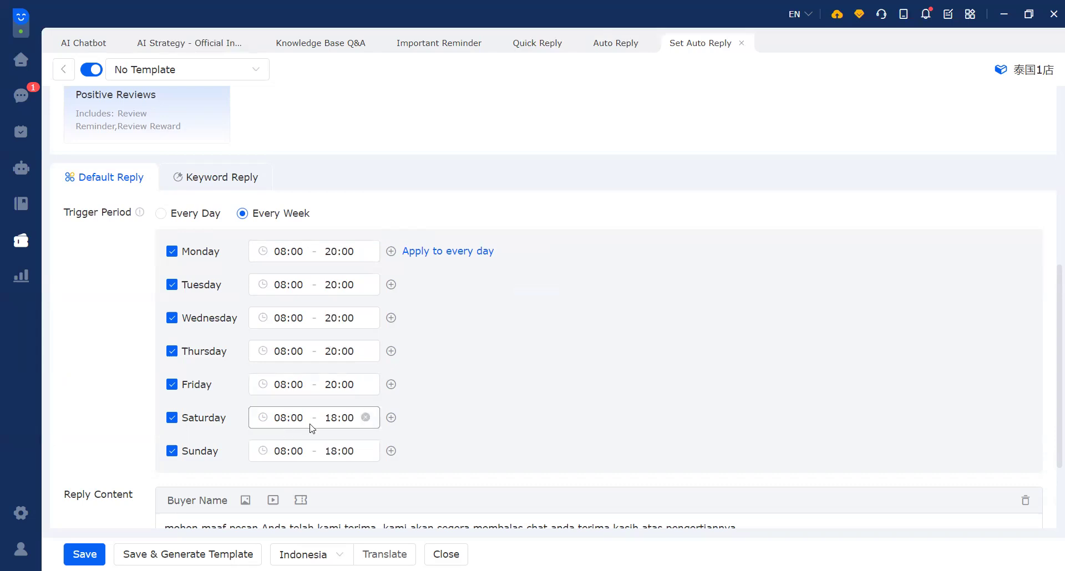
pyautogui.scroll(-1, 335, 389)
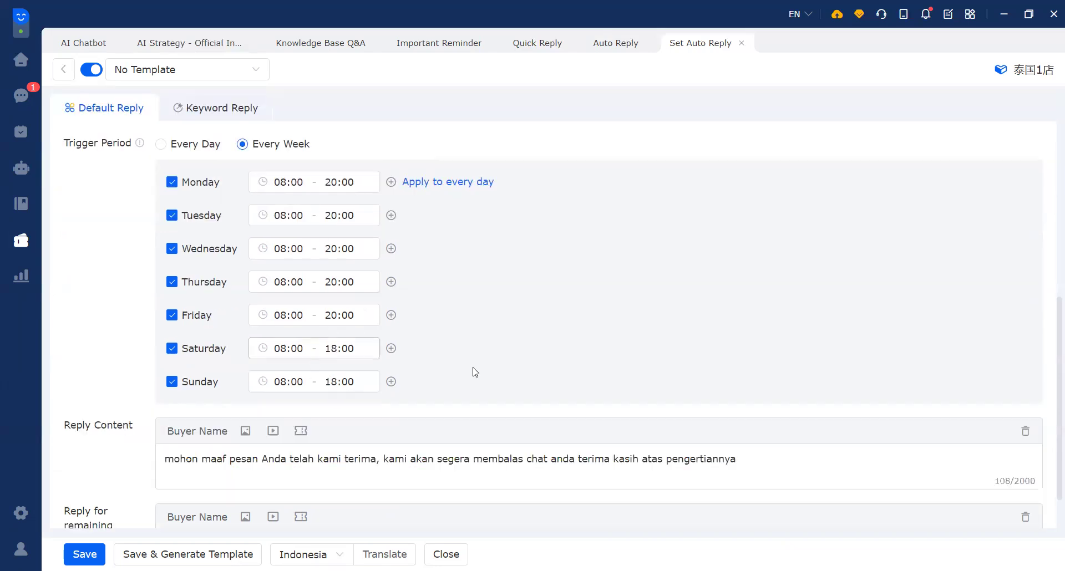
pyautogui.scroll(-1, 83, 381)
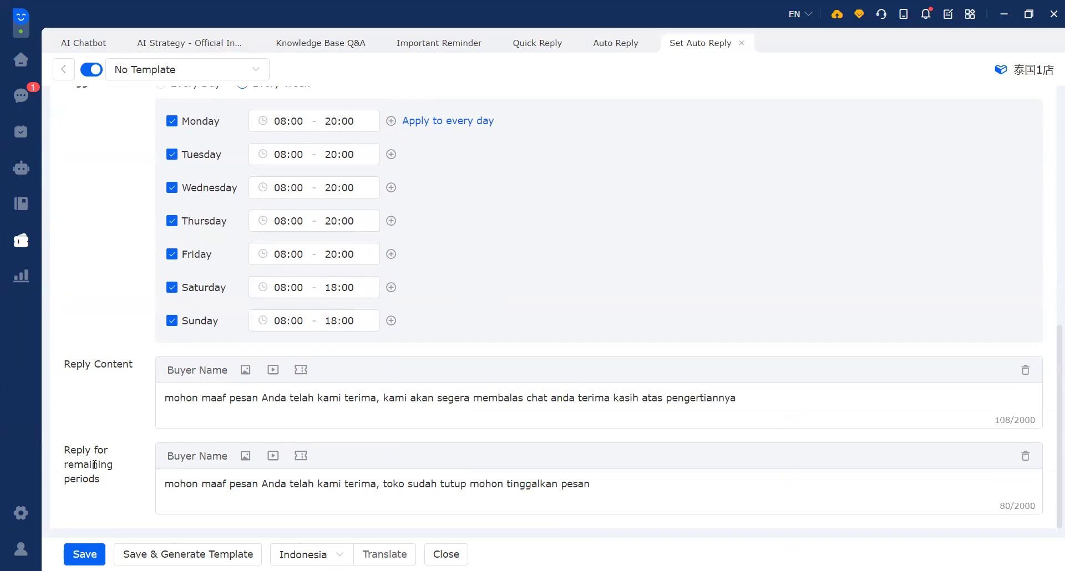
pyautogui.scroll(3, 100, 446)
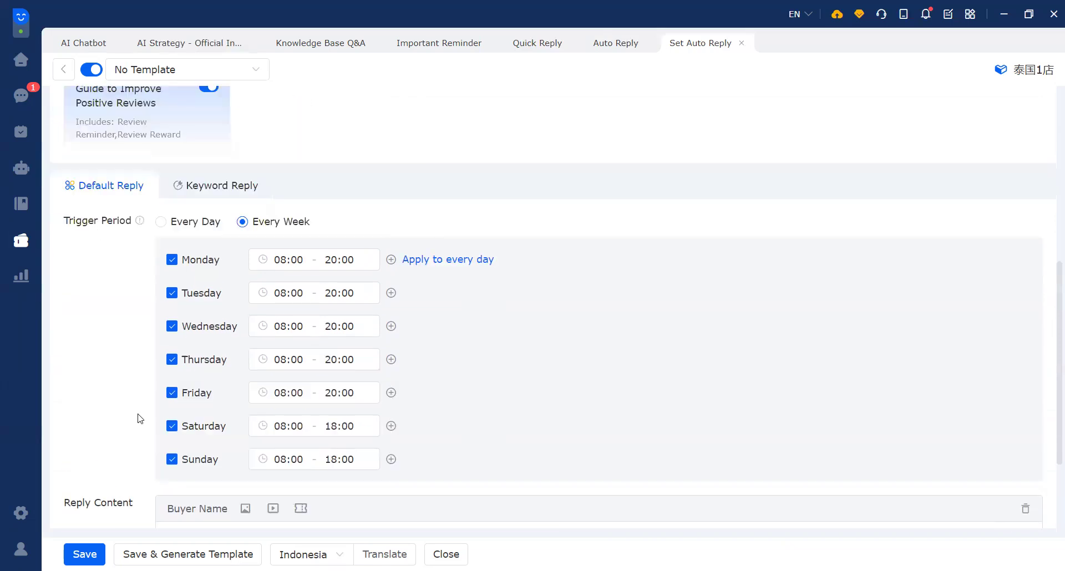
pyautogui.scroll(-2, 142, 417)
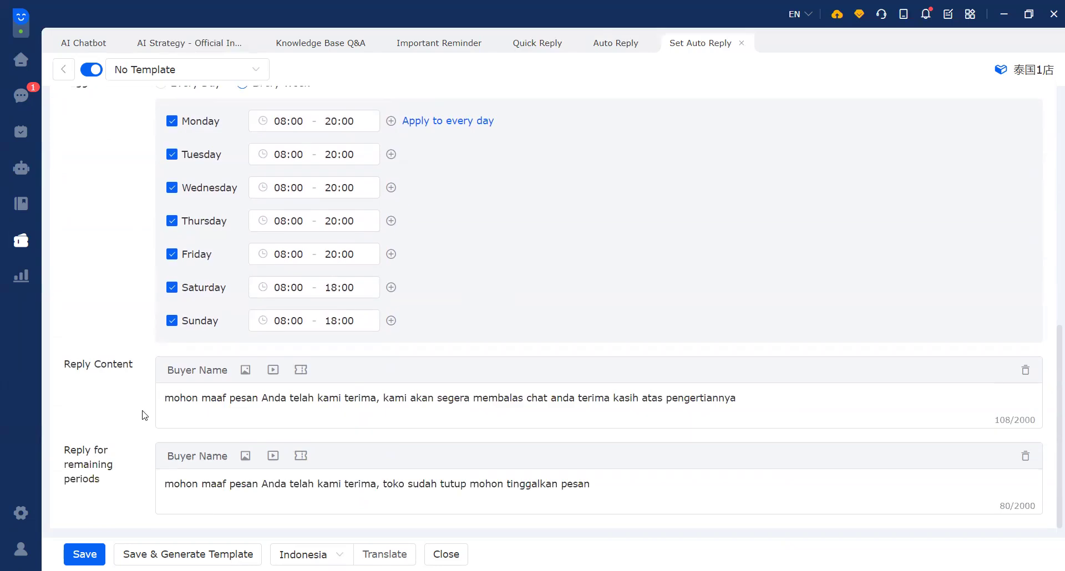
pyautogui.scroll(5, 143, 413)
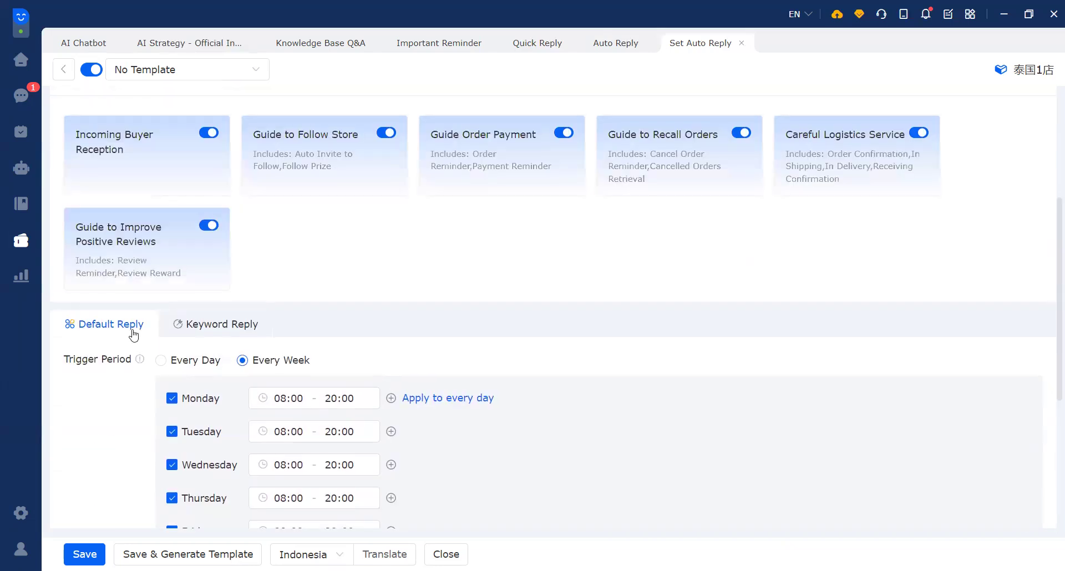
# Add a new keyword reply rule with the fuzzy keyword 'stock'.
pyautogui.click(251, 326)
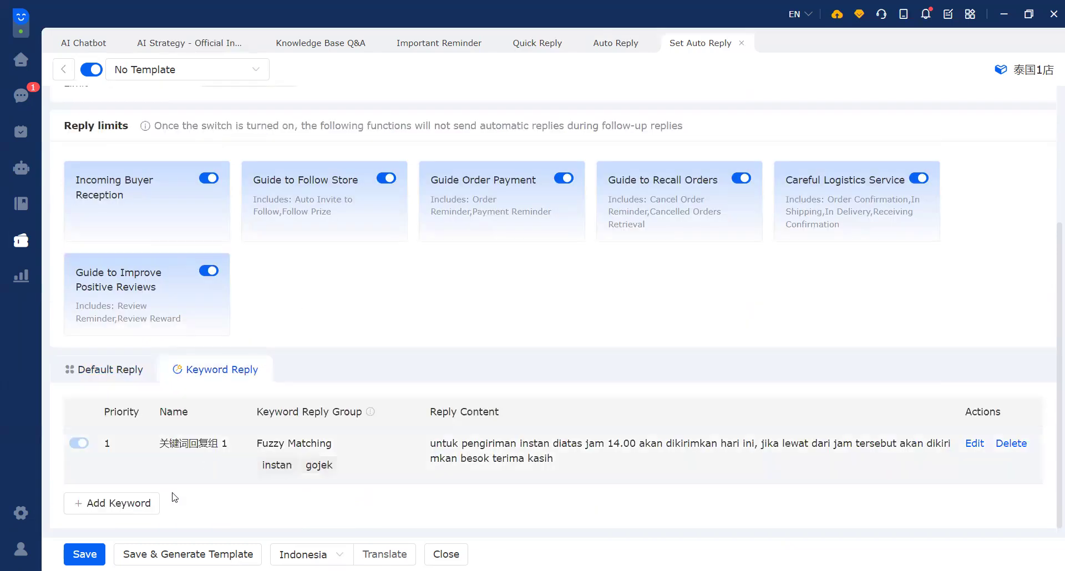
pyautogui.click(128, 508)
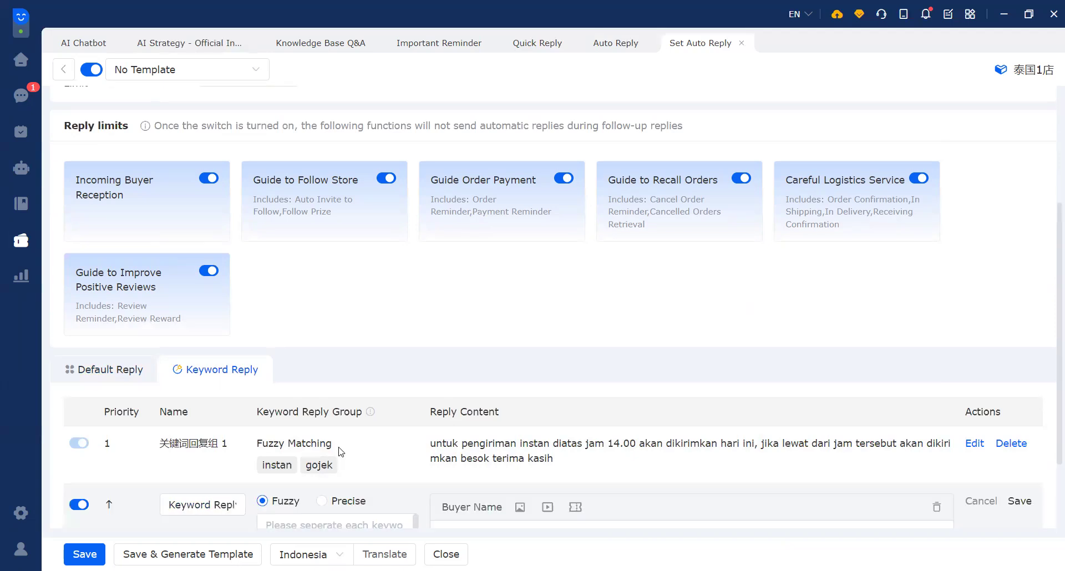
pyautogui.scroll(-2, 314, 445)
pyautogui.write('stock')
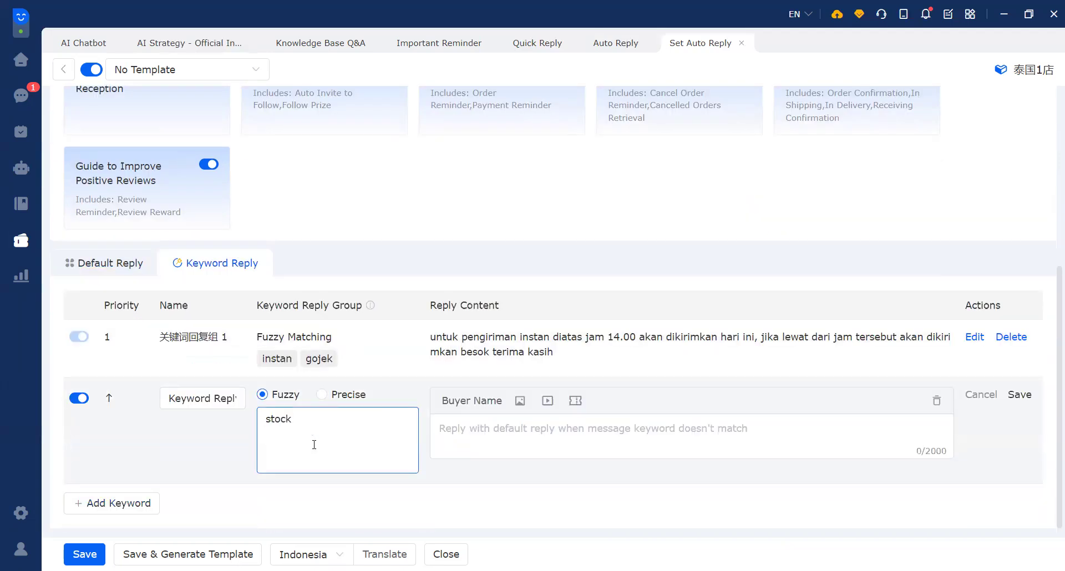
pyautogui.doubleClick(263, 424)
pyautogui.click(292, 422)
# Enter the reply 'the product is now out of stock....' for the stock keyword.
pyautogui.click(448, 436)
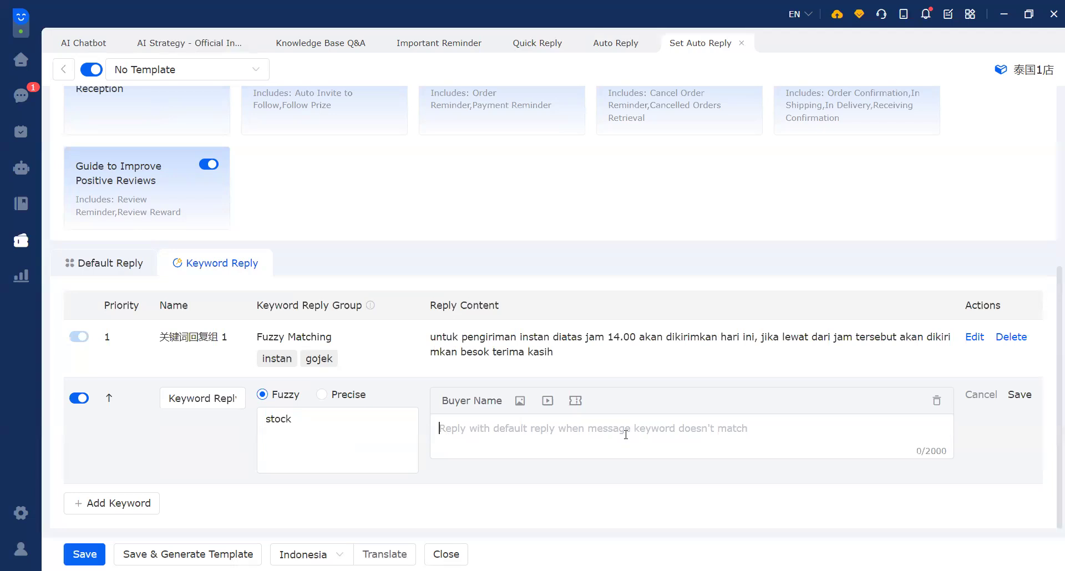
pyautogui.write('the ')
pyautogui.write('st')
pyautogui.press('BackSpace')
pyautogui.press('BackSpace')
pyautogui.write('po')
pyautogui.press('BackSpace')
pyautogui.write('rod')
pyautogui.write('uct st')
pyautogui.press('BackSpace')
pyautogui.press('BackSpace')
pyautogui.write('is')
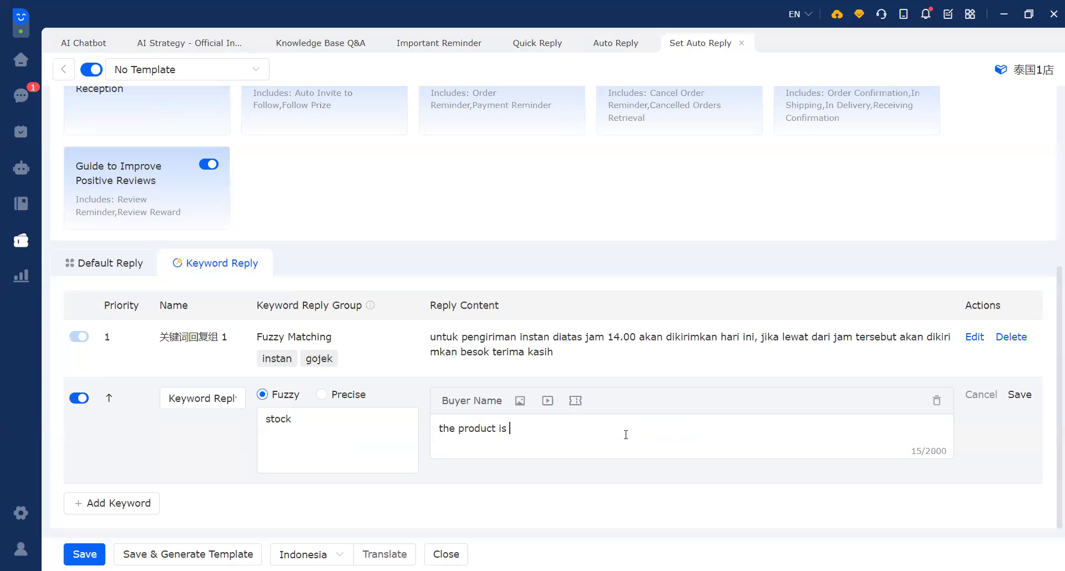
pyautogui.write(' now out of stock....')
# Check the stock keyword and reply text, then save the auto-reply settings.
pyautogui.doubleClick(309, 420)
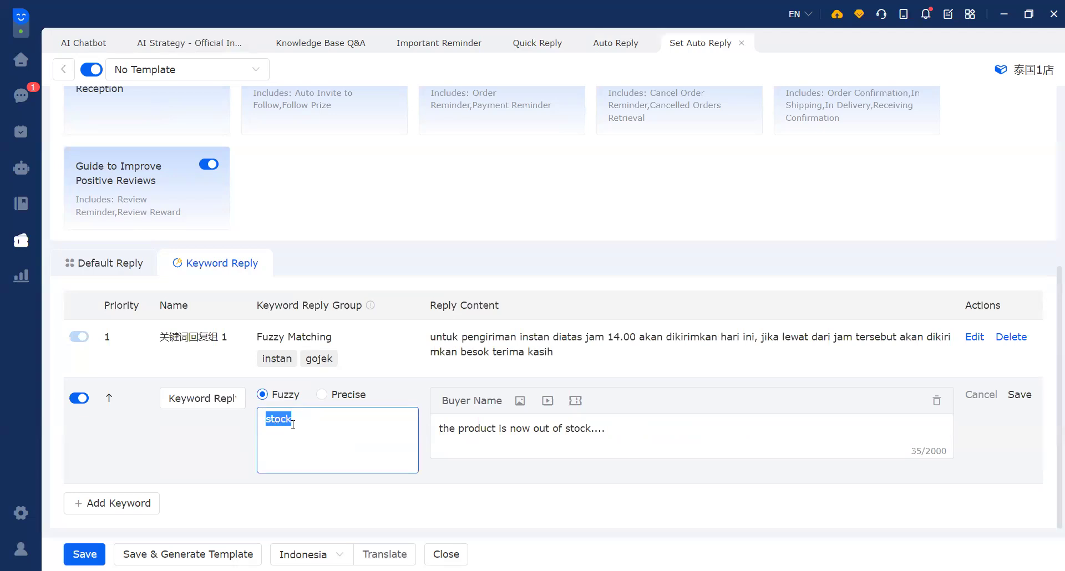
pyautogui.click(293, 425)
pyautogui.moveTo(293, 420); pyautogui.dragTo(264, 420)
pyautogui.click(264, 420)
pyautogui.doubleClick(303, 419)
pyautogui.moveTo(559, 431); pyautogui.dragTo(437, 430)
pyautogui.moveTo(627, 436); pyautogui.dragTo(437, 429)
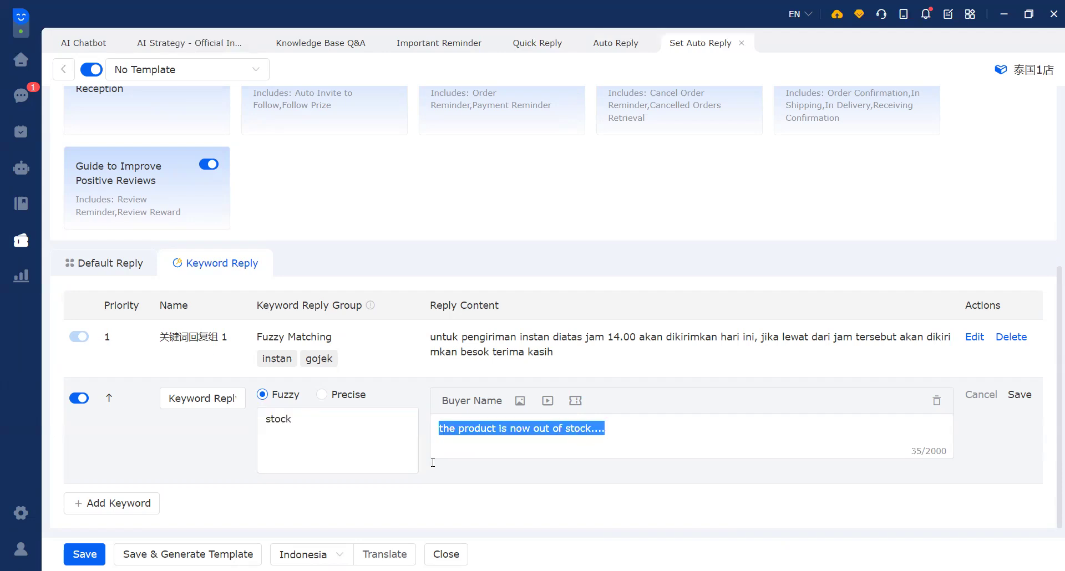
pyautogui.click(347, 440)
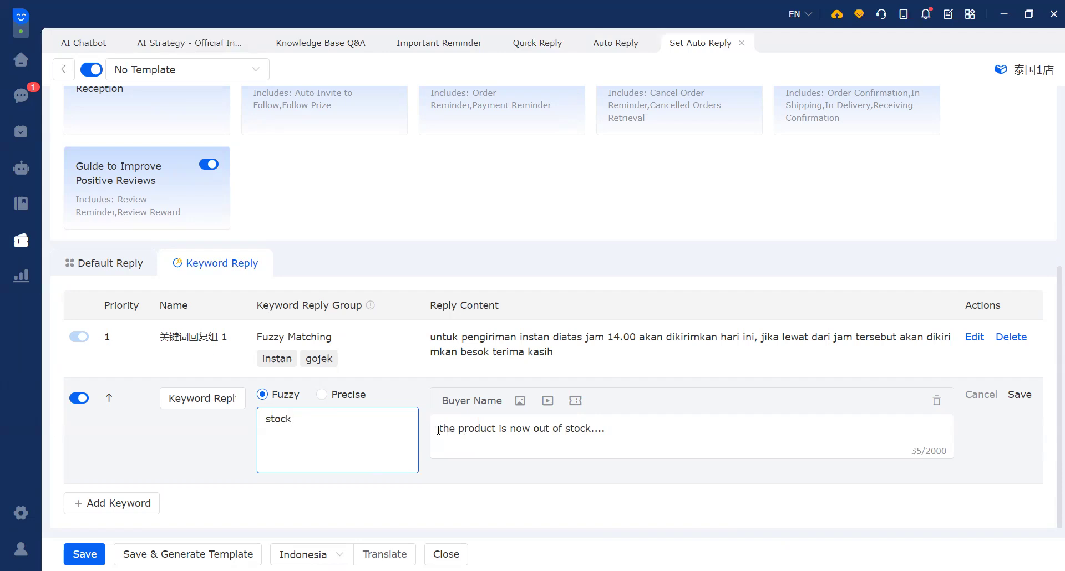
pyautogui.moveTo(438, 430); pyautogui.dragTo(571, 455)
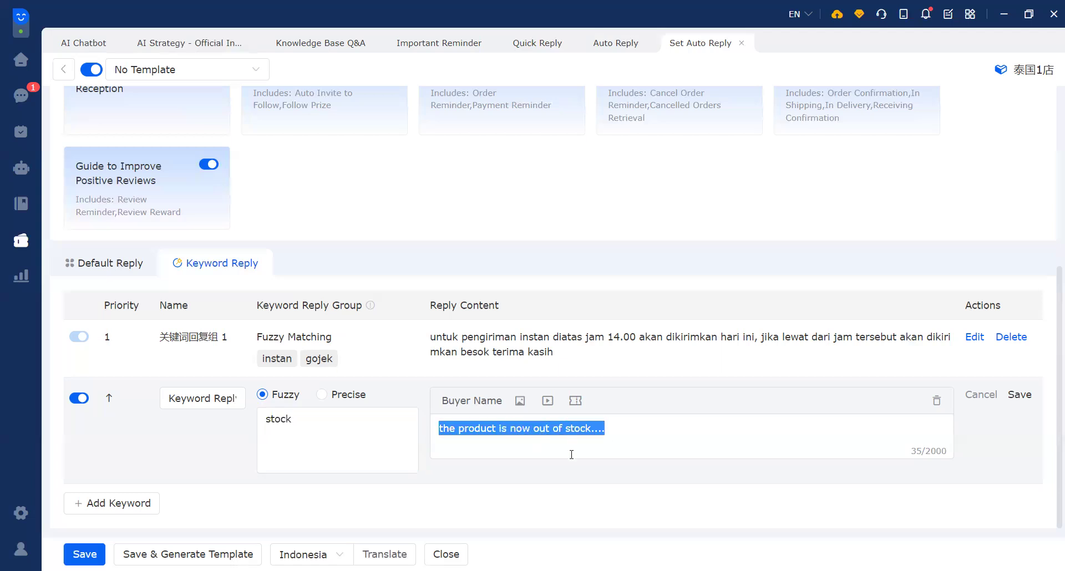
pyautogui.click(571, 451)
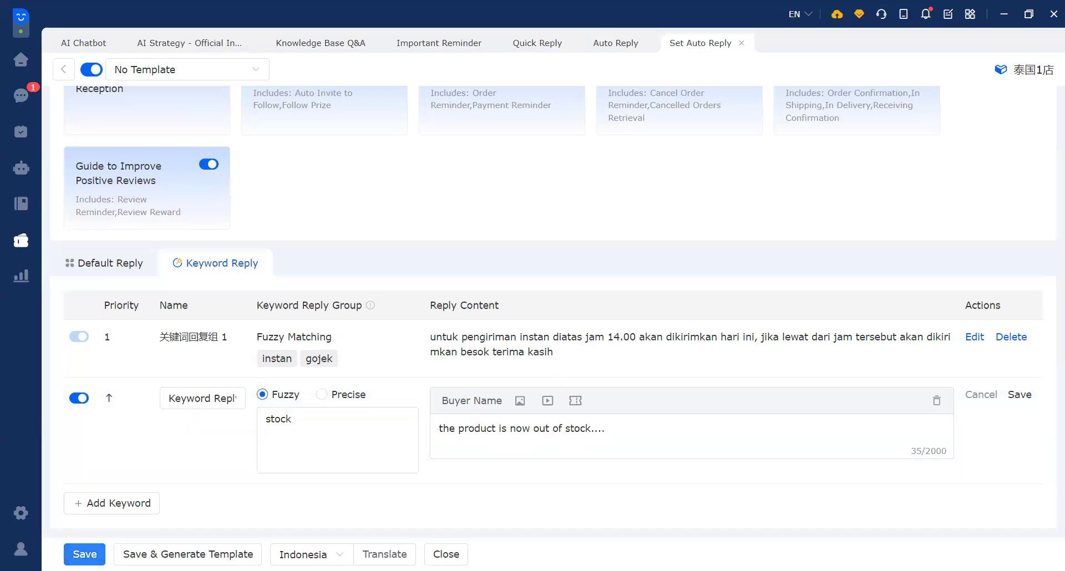
pyautogui.click(85, 555)
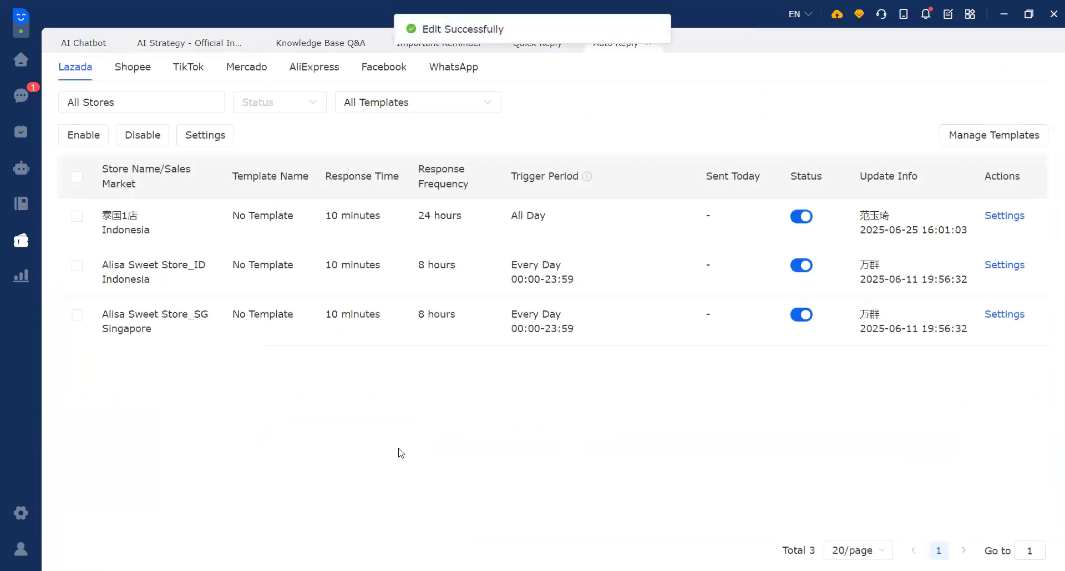
# Go to the Reply Review page and open the review strategy settings for 泰国1店.
pyautogui.moveTo(11, 247)
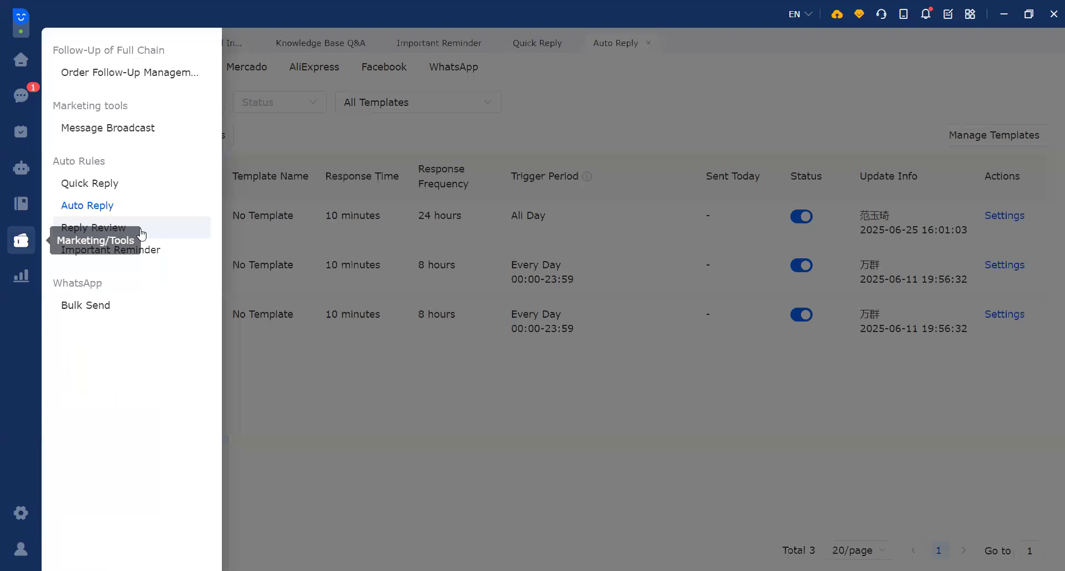
pyautogui.click(111, 227)
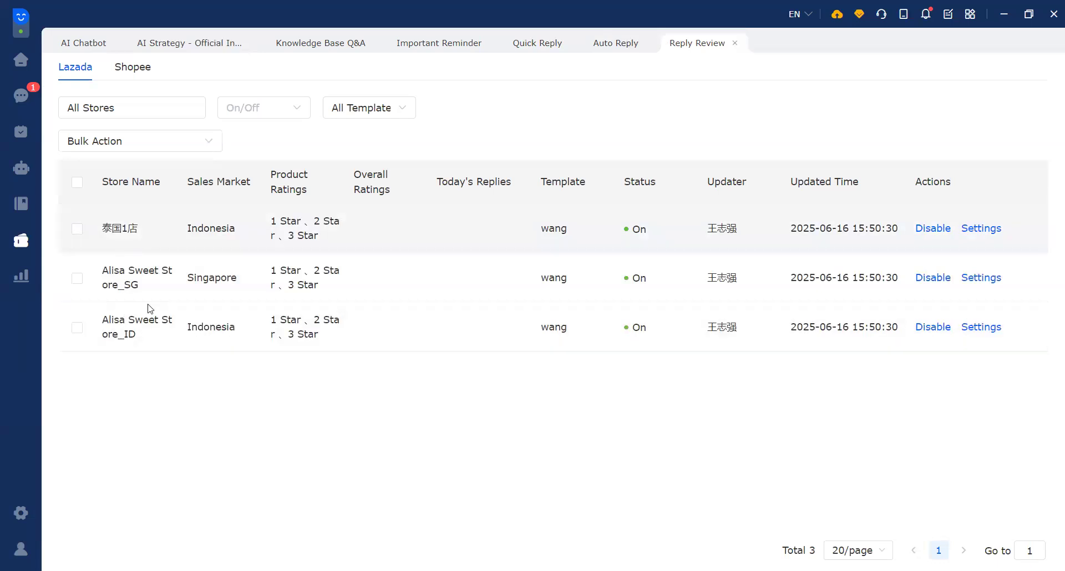
pyautogui.click(982, 229)
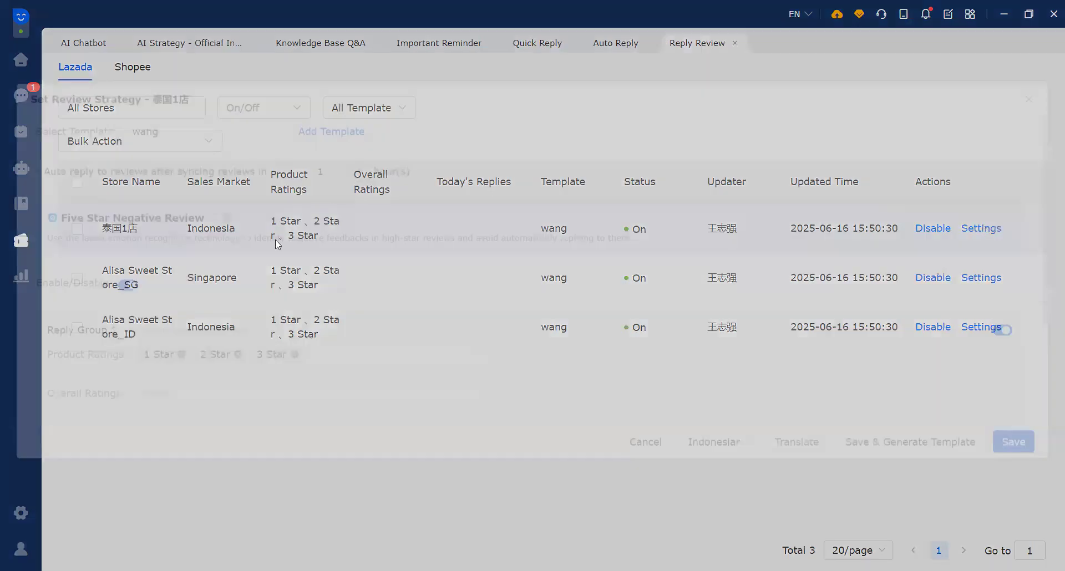
# Aim Reply Group 1 at 1–3 Star product ratings and replace 您好 with 'sorry for the dis'.
pyautogui.scroll(-3, 278, 243)
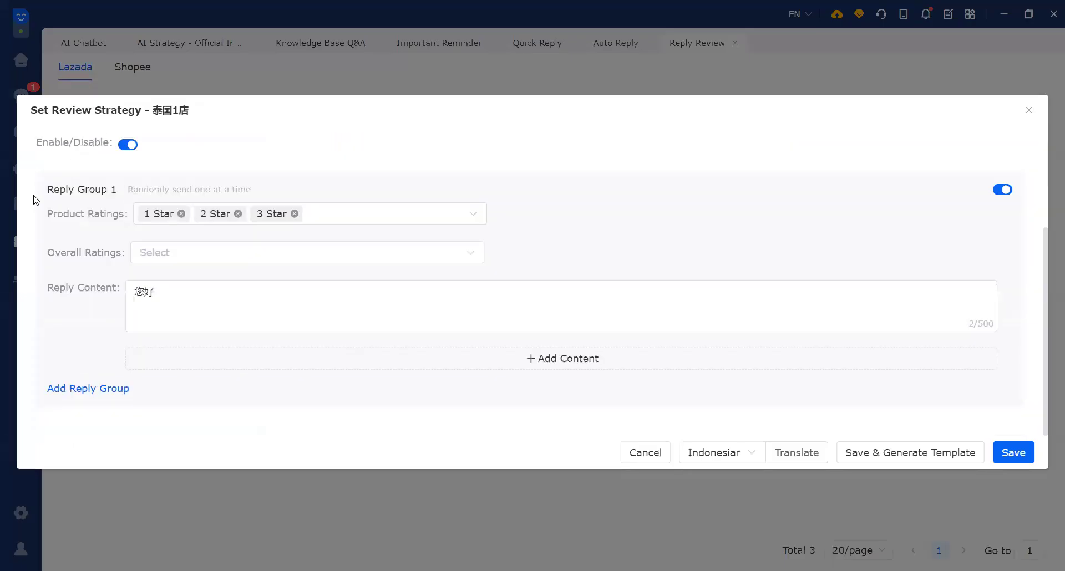
pyautogui.click(361, 221)
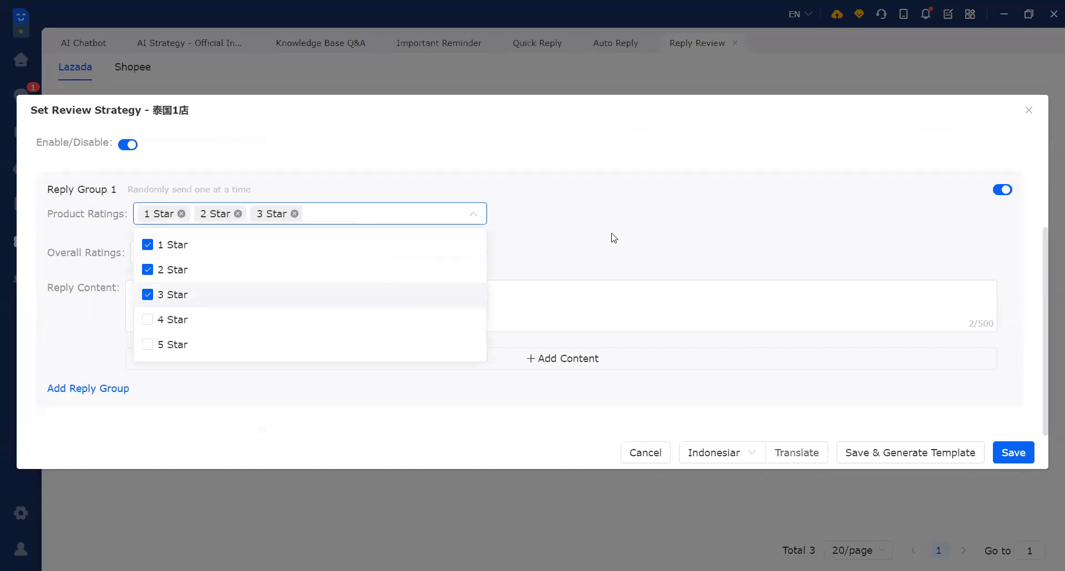
pyautogui.moveTo(183, 290); pyautogui.dragTo(101, 291)
pyautogui.write('sorry,')
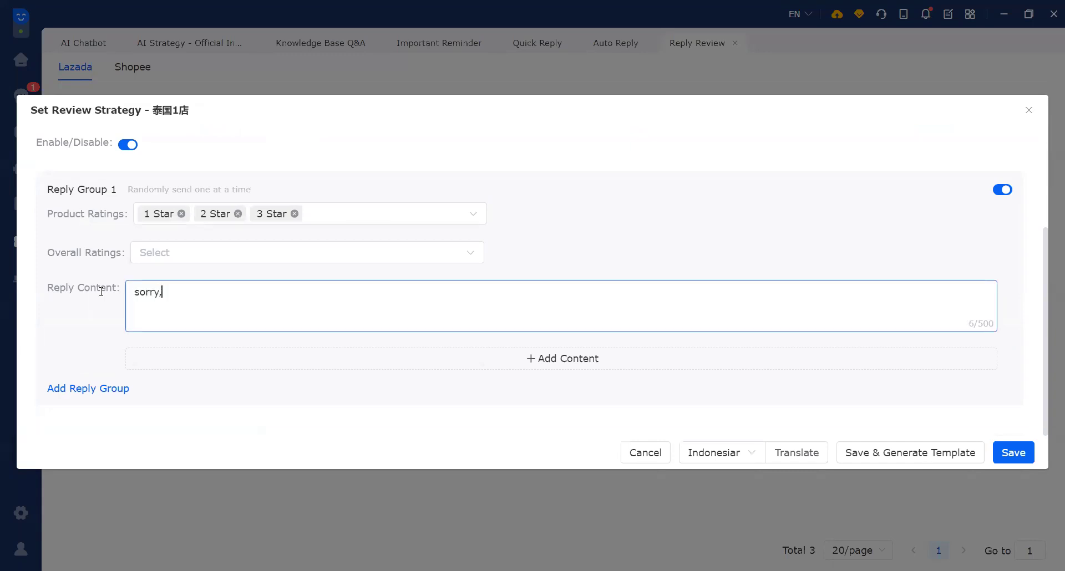
pyautogui.write('I')
pyautogui.press('BackSpace')
pyautogui.write('It')
pyautogui.press('BackSpace')
pyautogui.press('BackSpace')
pyautogui.press('BackSpace')
pyautogui.press('BackSpace')
pyautogui.write('fo')
pyautogui.write('r thedi')
pyautogui.write('a')
pyautogui.press('BackSpace')
pyautogui.write('s')
pyautogui.click(228, 296)
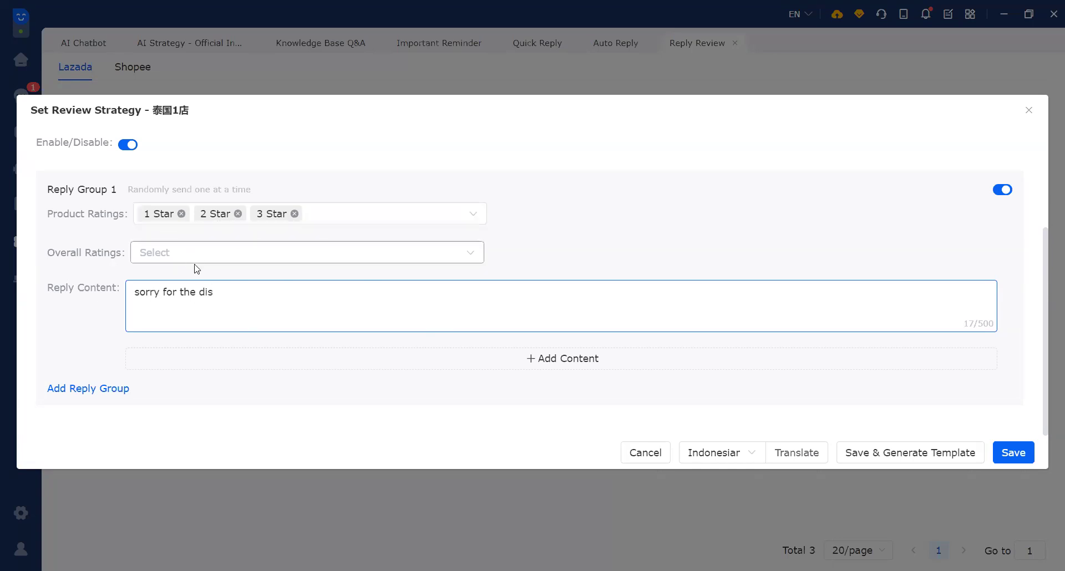
# Add Reply Group 2 covering 4 Star and 5 Star product ratings.
pyautogui.click(89, 391)
pyautogui.scroll(-3, 167, 333)
pyautogui.click(202, 280)
pyautogui.click(199, 311)
pyautogui.click(200, 336)
pyautogui.click(255, 285)
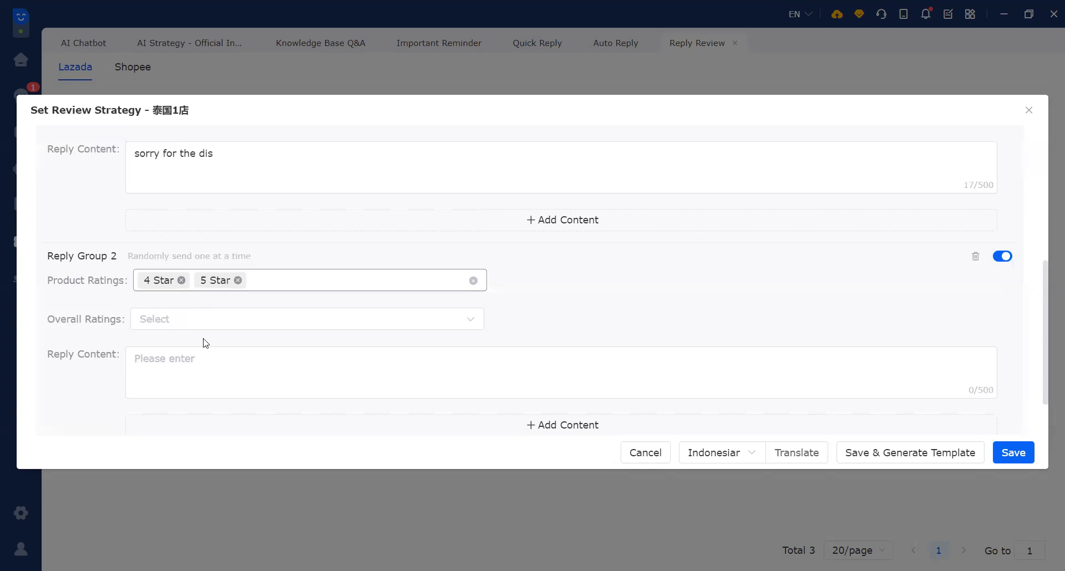
# Enter 'thank you for your comments.....' as Reply Group 2's reply content.
pyautogui.click(157, 360)
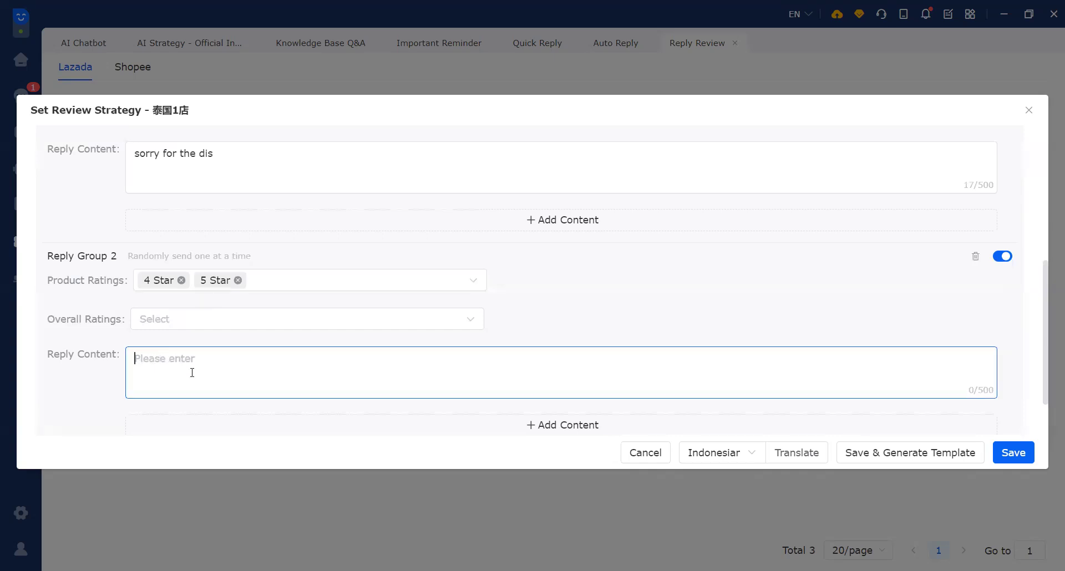
pyautogui.write('thank you fo ryour revie')
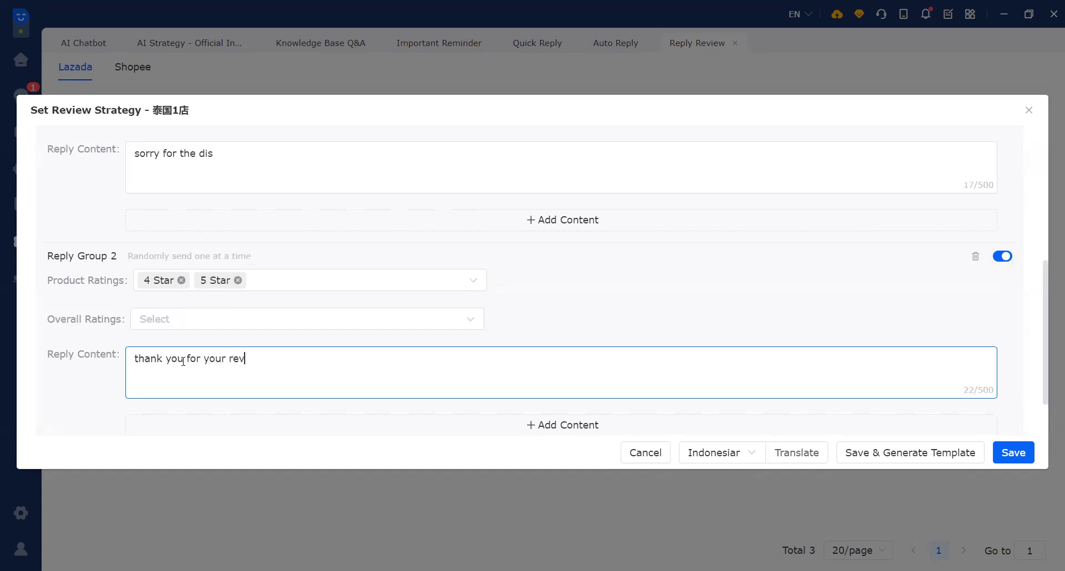
pyautogui.press('BackSpace')
pyautogui.press('BackSpace')
pyautogui.press('BackSpace')
pyautogui.press('BackSpace')
pyautogui.write('comments.....')
pyautogui.moveTo(130, 359); pyautogui.dragTo(299, 366)
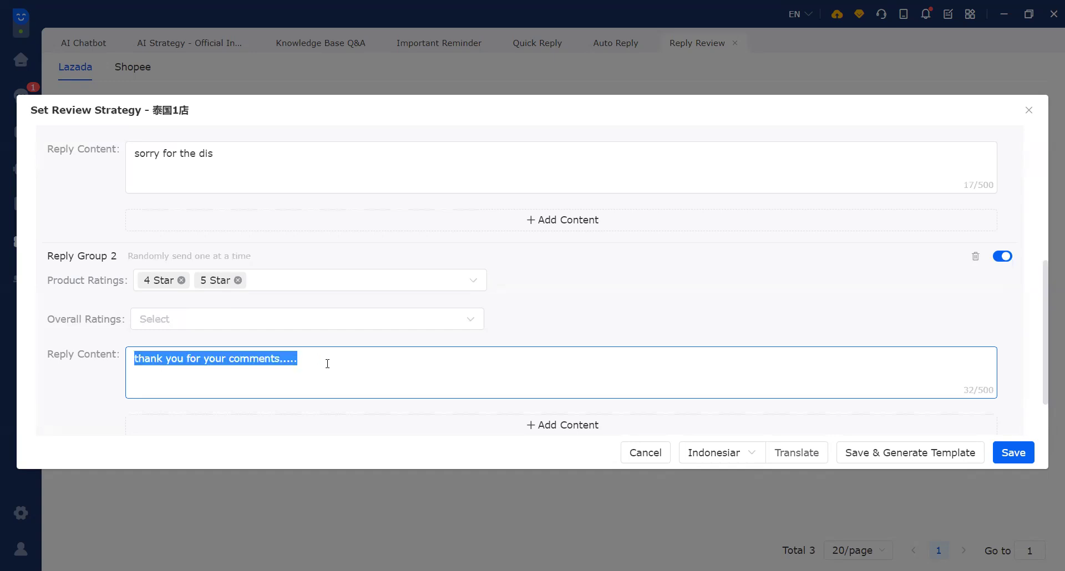
pyautogui.click(411, 373)
# Review the apology and thank-you reply texts in both reply groups.
pyautogui.scroll(4, 383, 373)
pyautogui.scroll(-3, 321, 351)
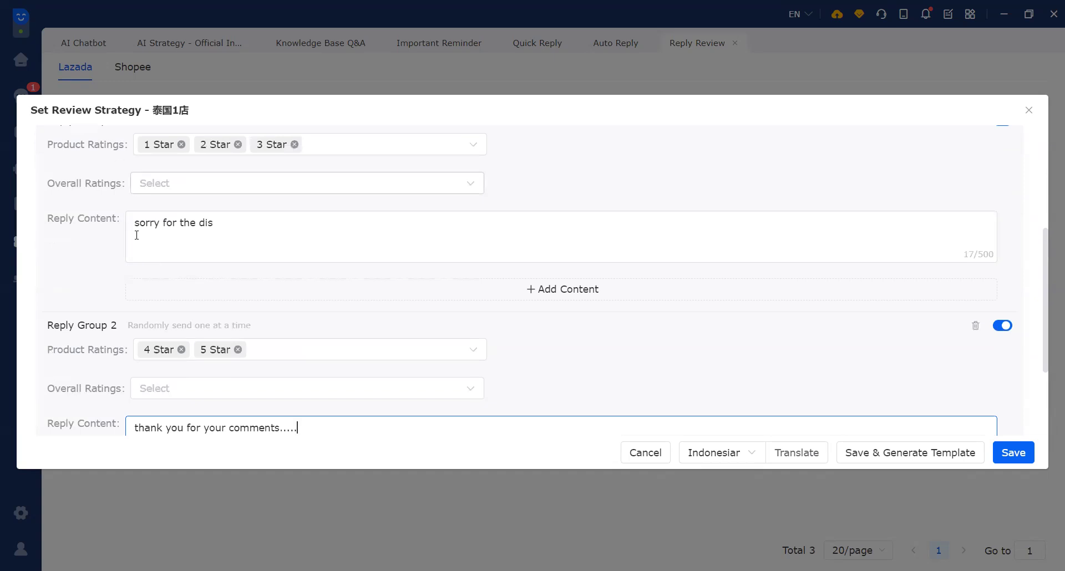
pyautogui.scroll(-2, 185, 257)
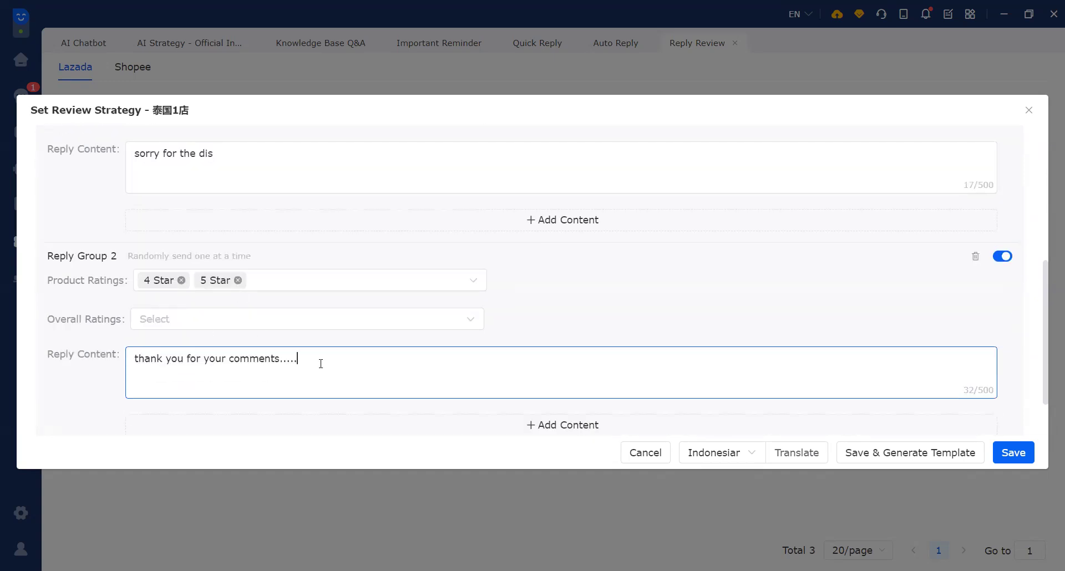
pyautogui.scroll(1, 321, 363)
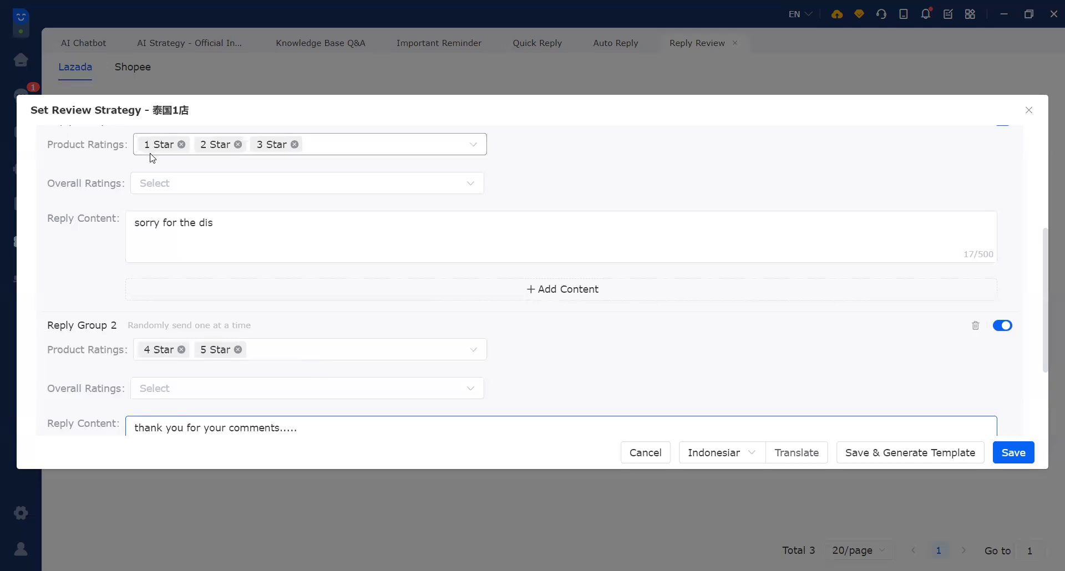
pyautogui.tripleClick(274, 231)
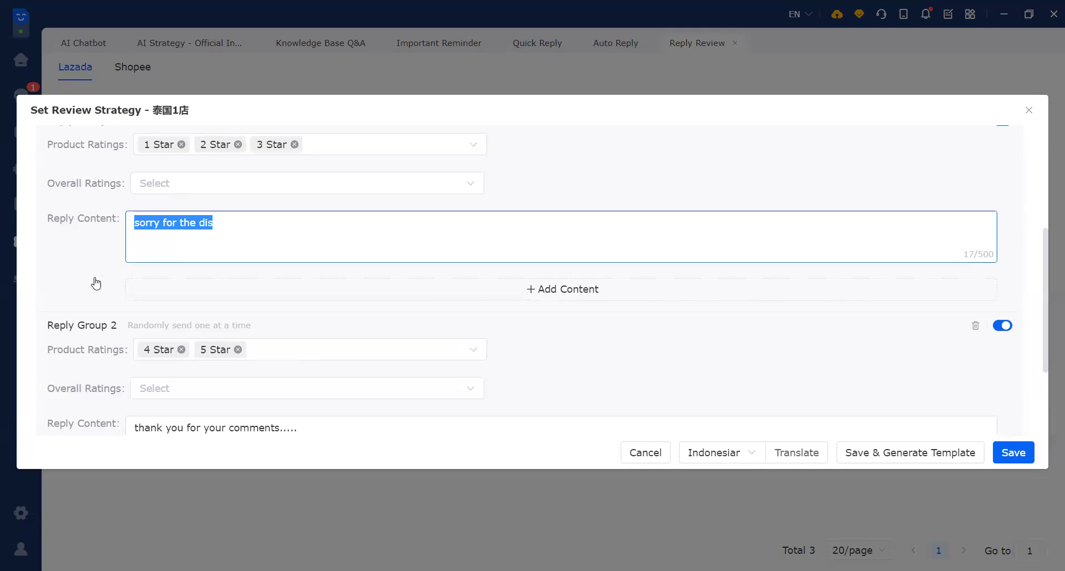
pyautogui.click(76, 268)
pyautogui.scroll(-3, 131, 248)
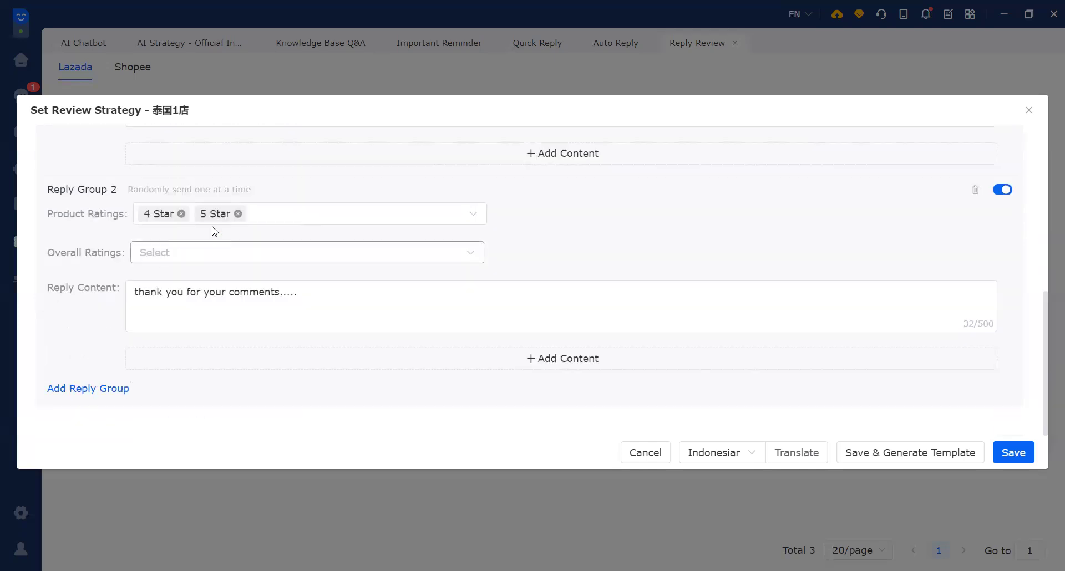
pyautogui.click(135, 294)
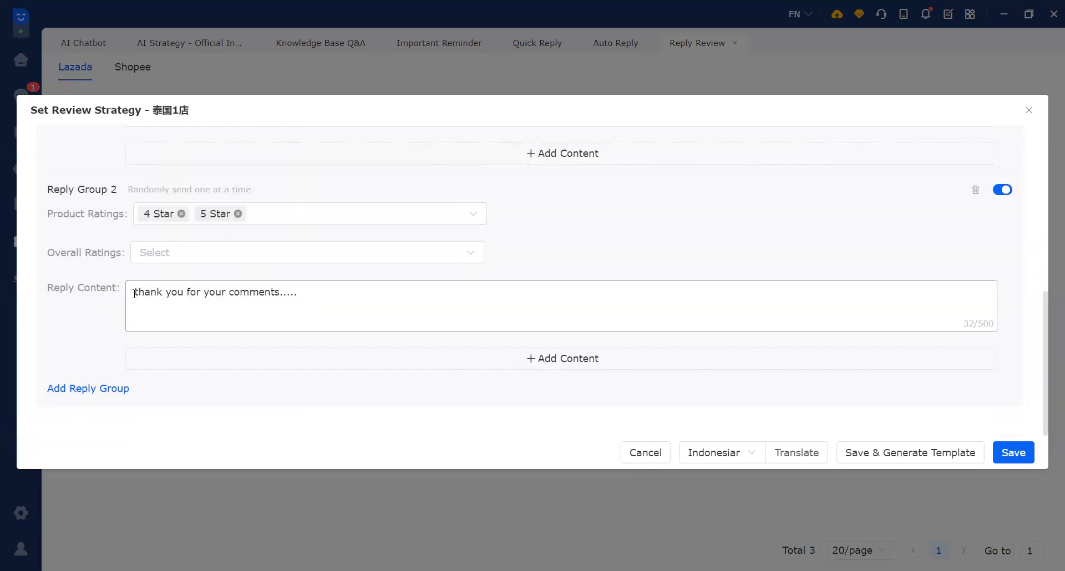
pyautogui.tripleClick(331, 292)
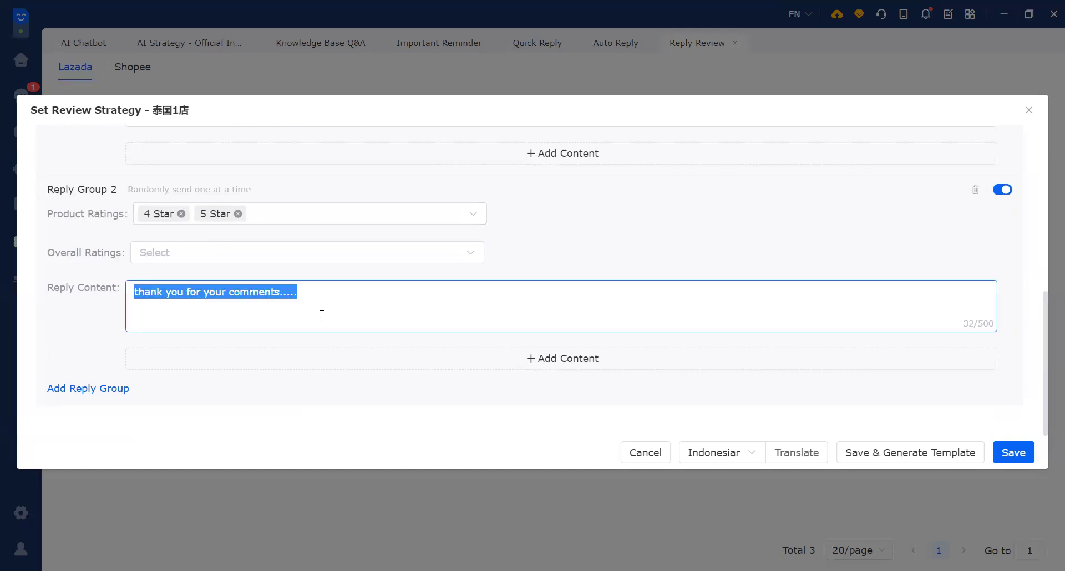
pyautogui.scroll(3, 321, 314)
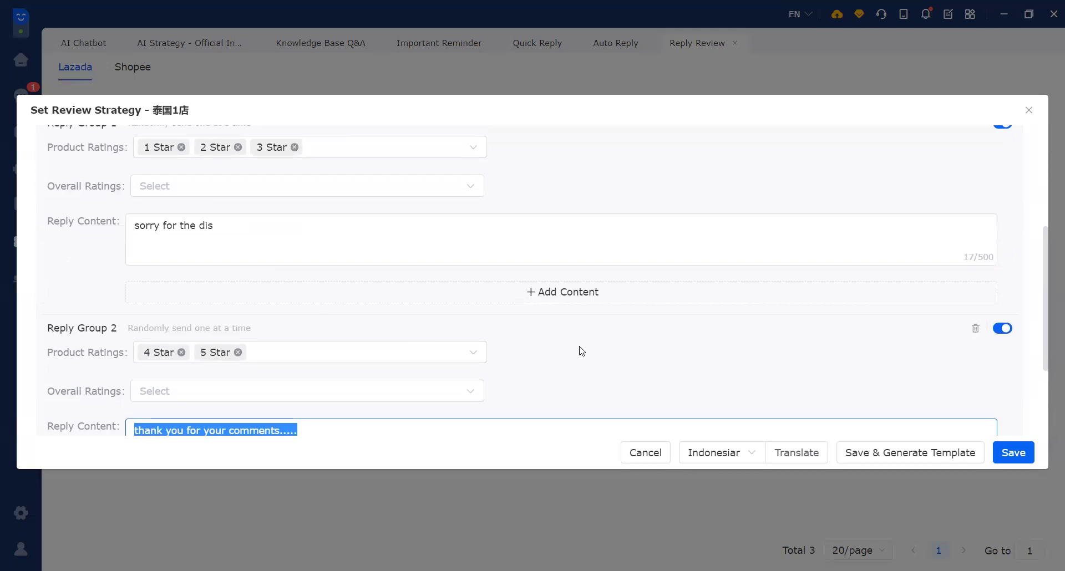
pyautogui.scroll(-3, 585, 344)
pyautogui.scroll(3, 946, 352)
# Cancel the save at the template notice and close the review strategy dialog.
pyautogui.click(1013, 453)
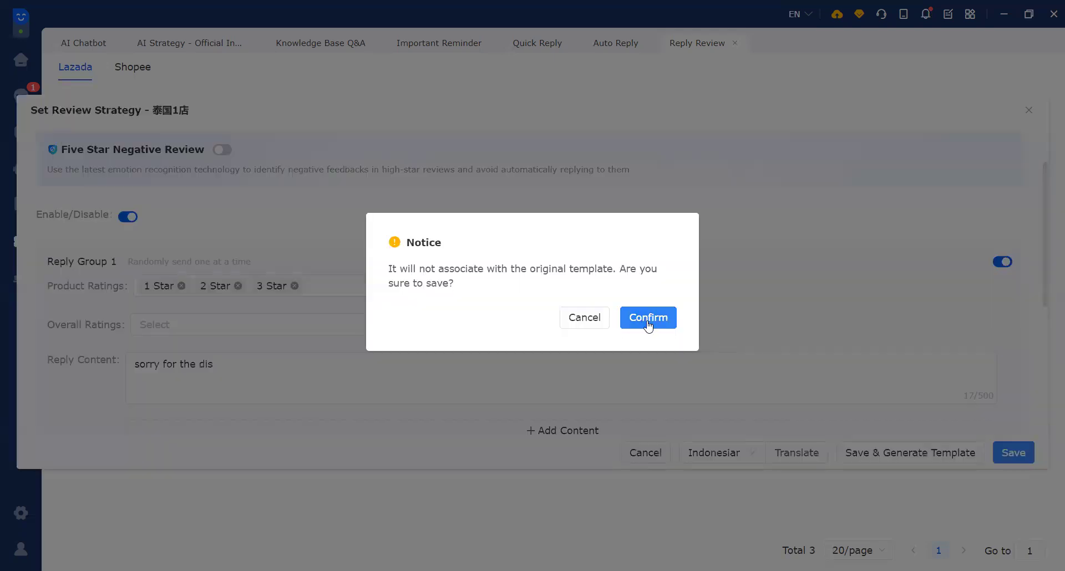
pyautogui.click(594, 322)
pyautogui.click(1029, 120)
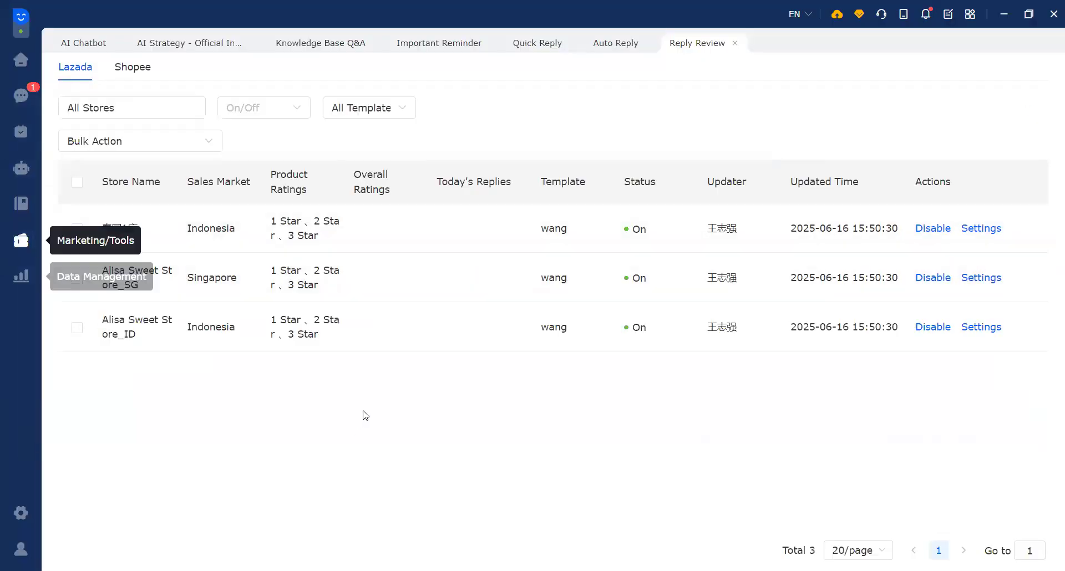
# Switch to the chat inbox and scroll through the Lazada store conversations.
pyautogui.click(25, 92)
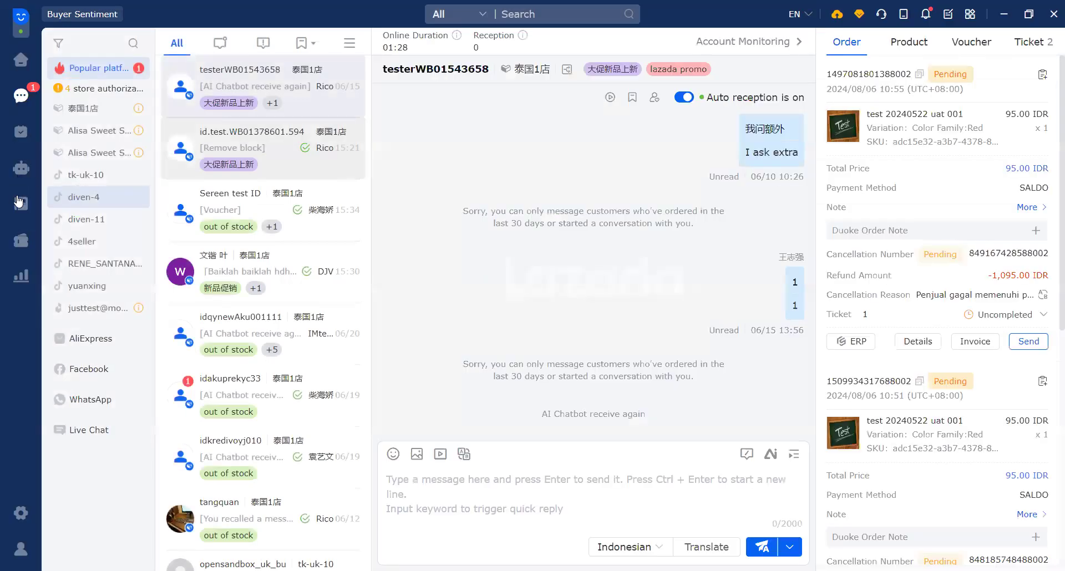
pyautogui.click(32, 243)
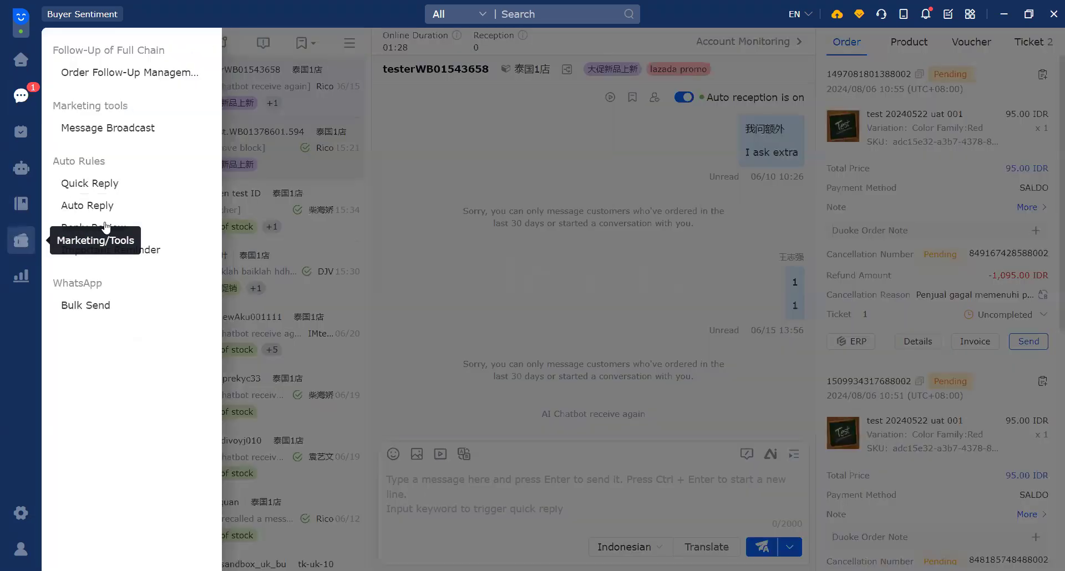
pyautogui.click(428, 256)
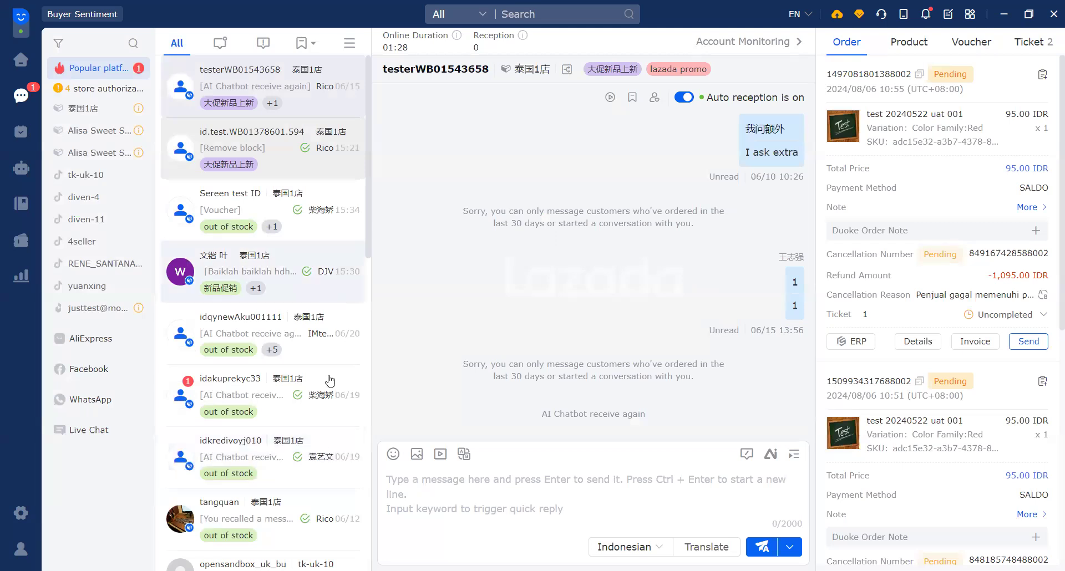
pyautogui.scroll(-5, 300, 363)
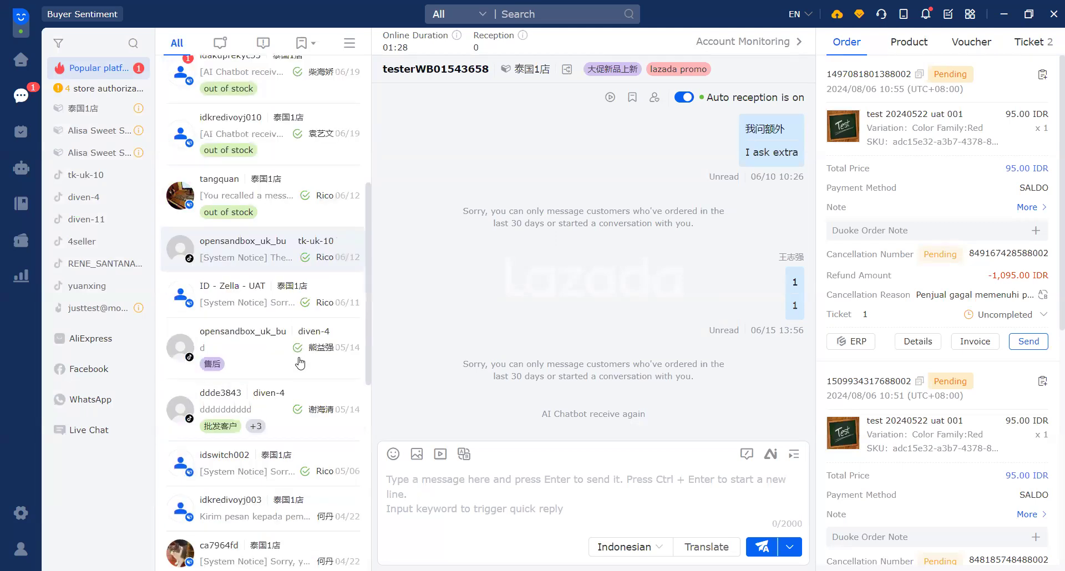
pyautogui.scroll(5, 301, 363)
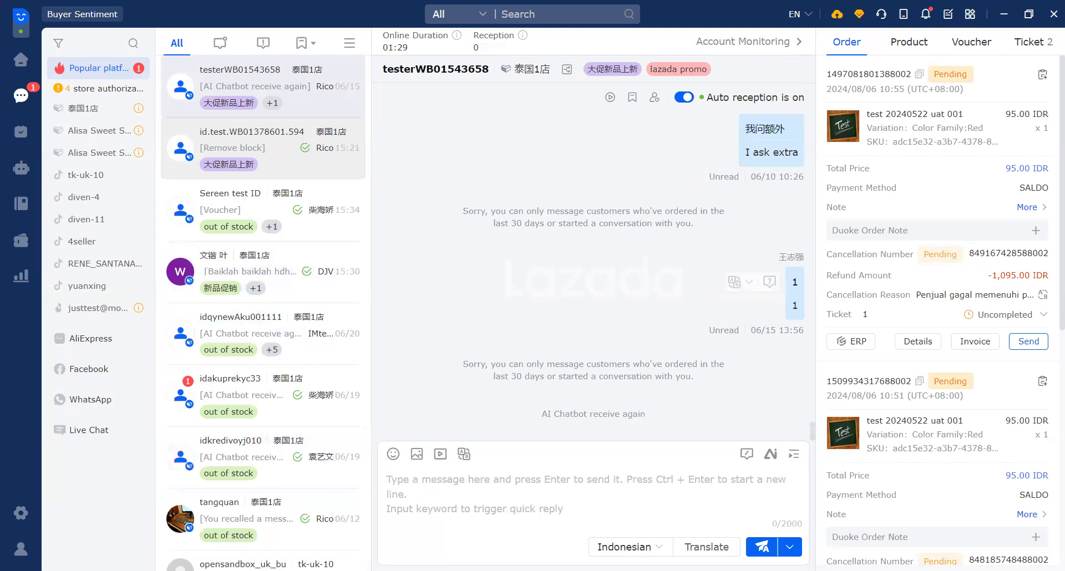